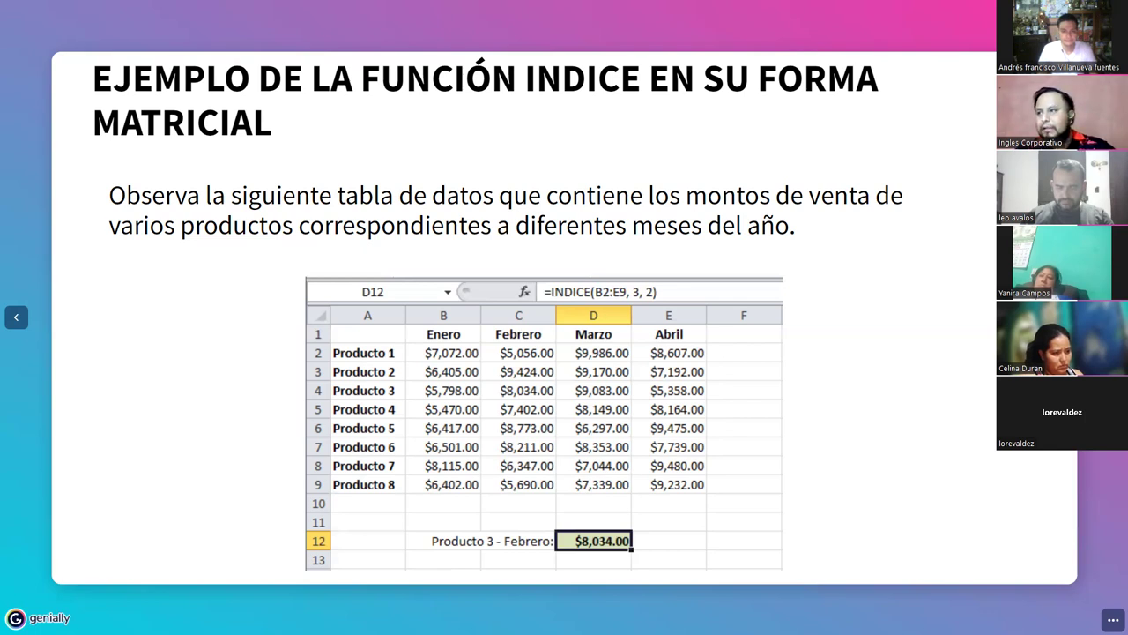
Step: Switch to the Excel workbook and clear the practice questions and answers in G2:H5 and the lookups in B11:D12
key("alt+Tab")
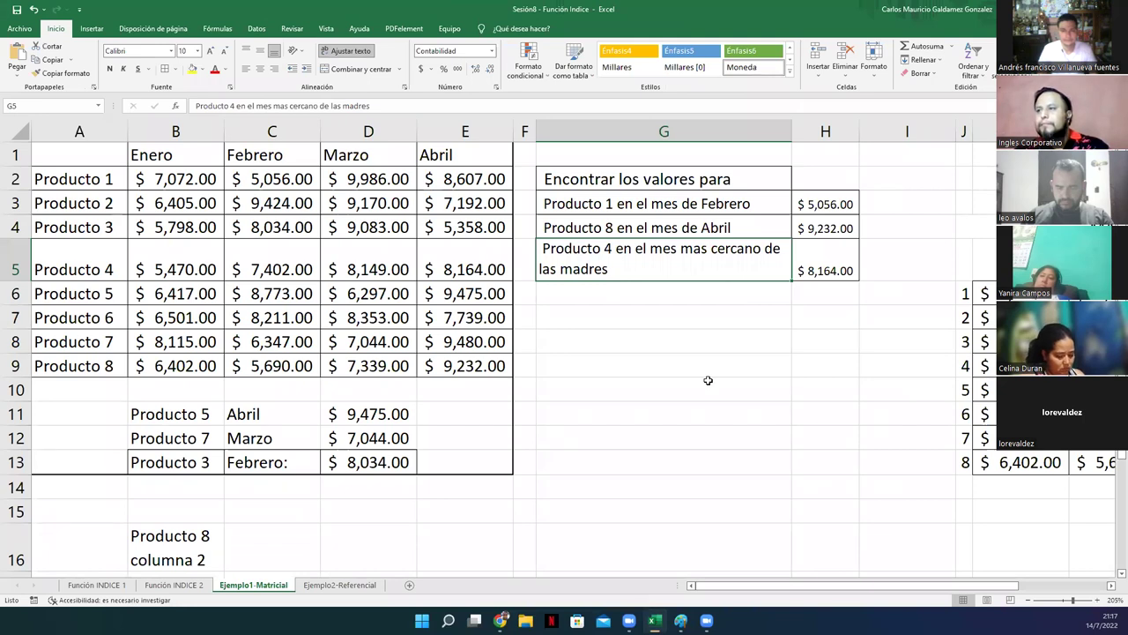
scroll(707, 380, "up", 1)
scroll(769, 498, "up", 1)
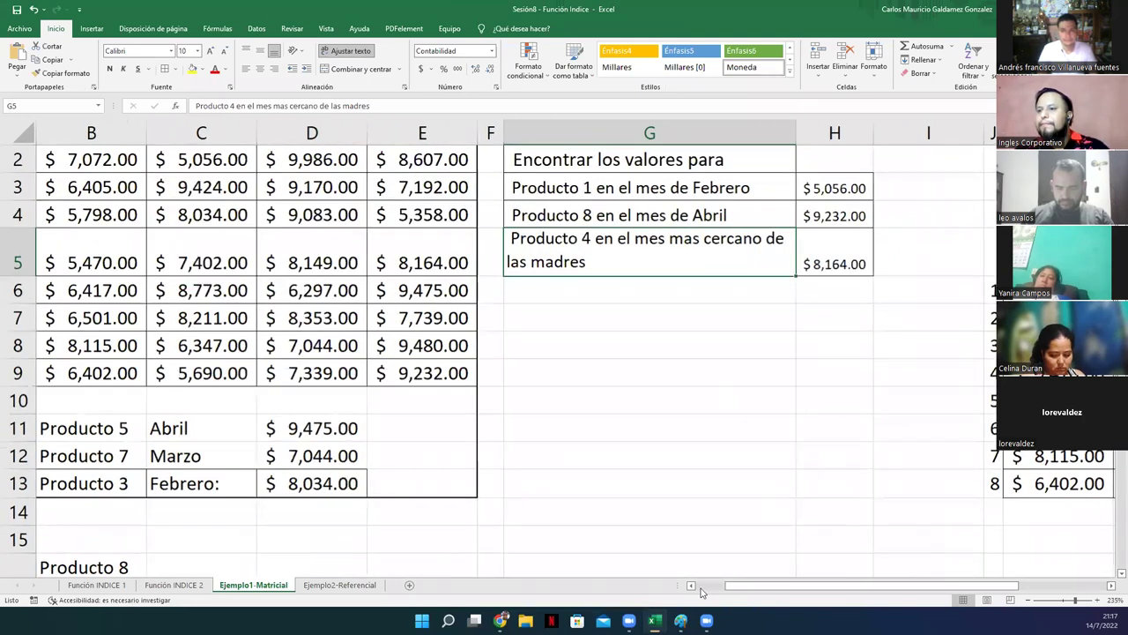
scroll(702, 591, "left", 1)
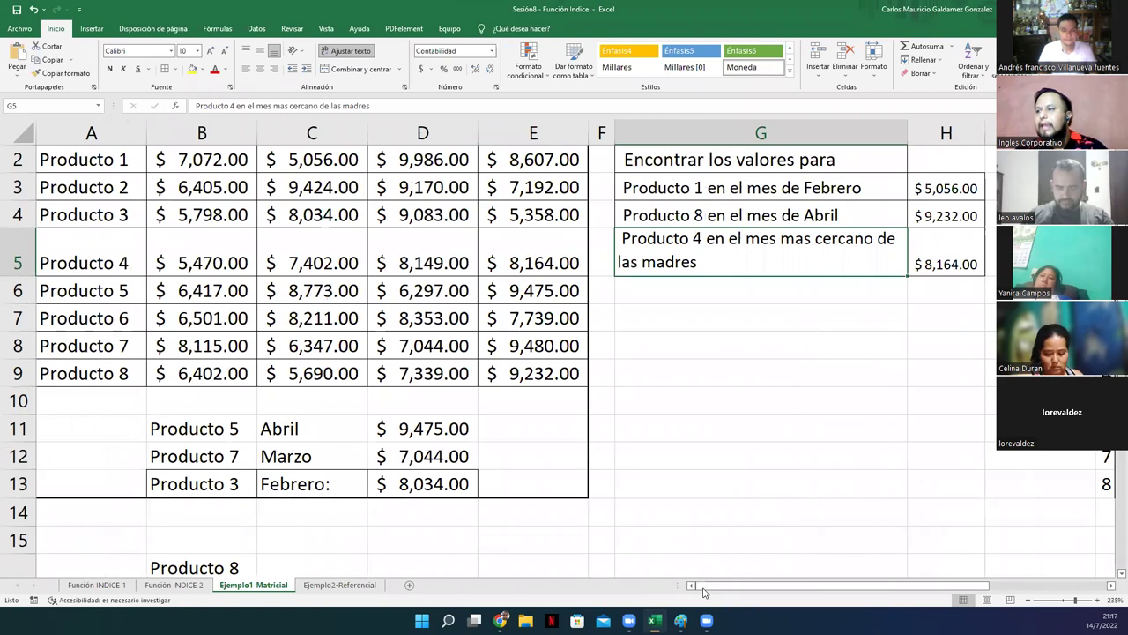
scroll(704, 592, "up", 1)
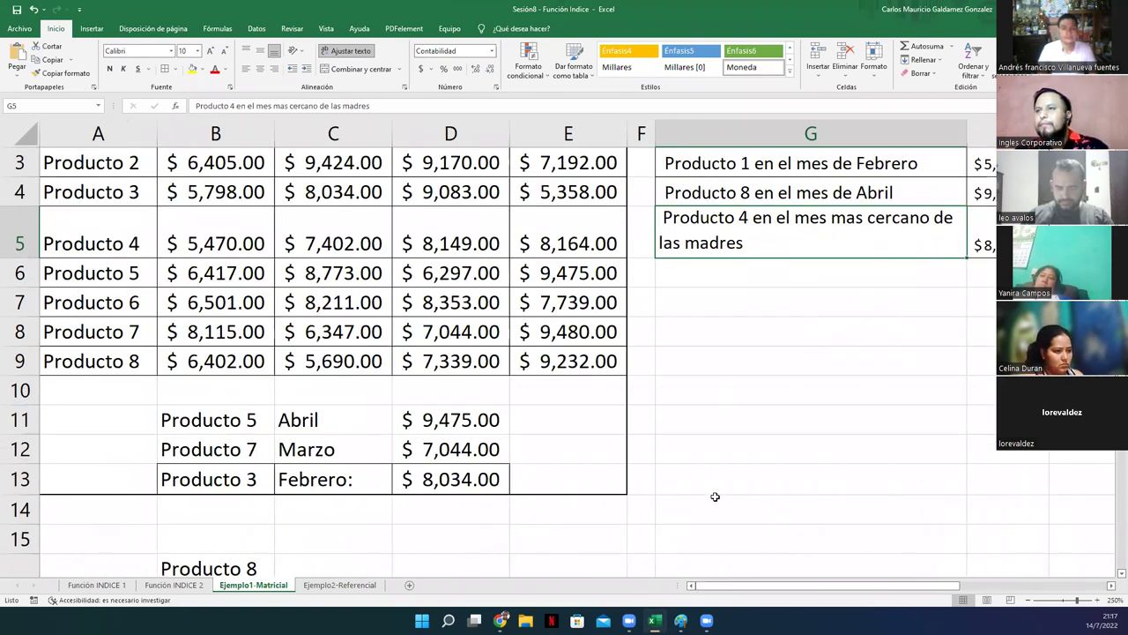
scroll(707, 494, "up", 1)
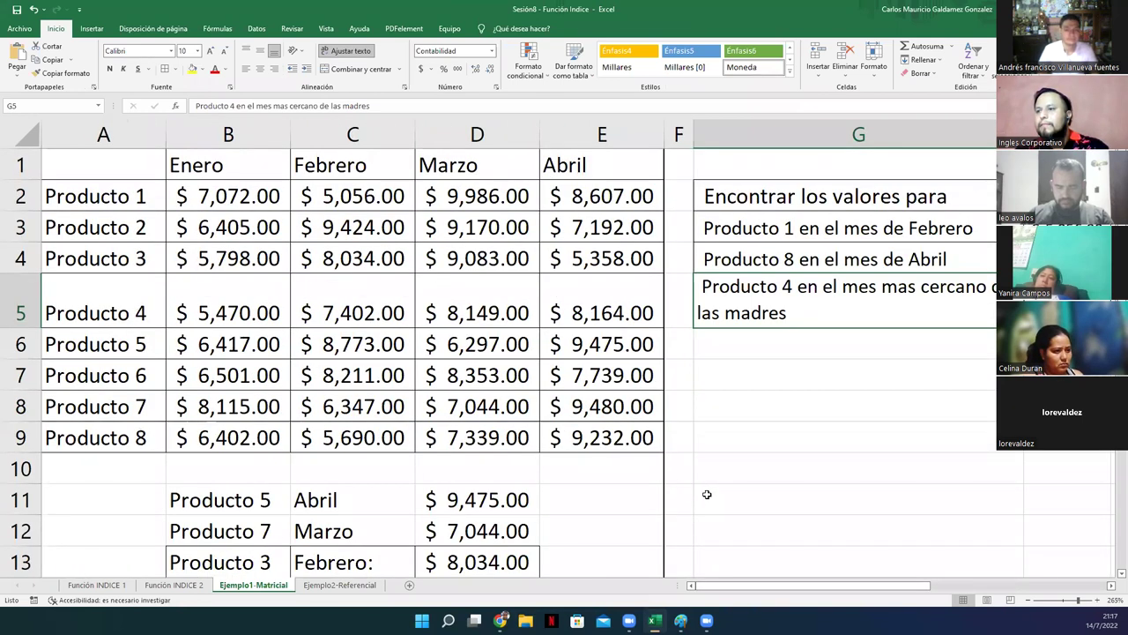
scroll(747, 470, "down", 1)
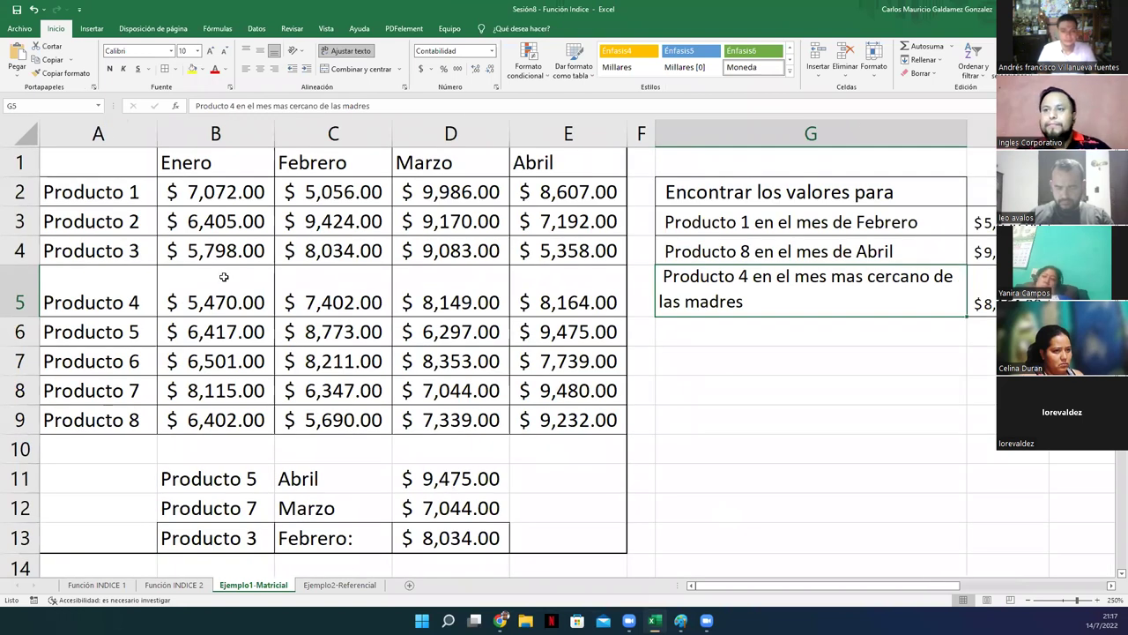
key("Delete")
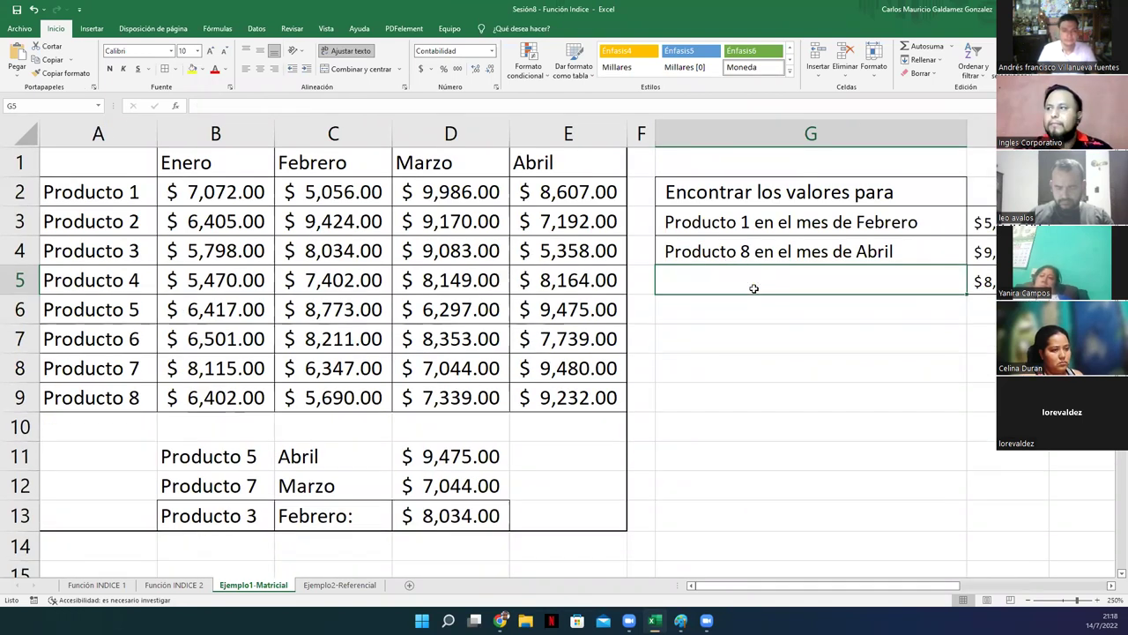
left_click_drag(738, 199, 982, 272)
key("Delete")
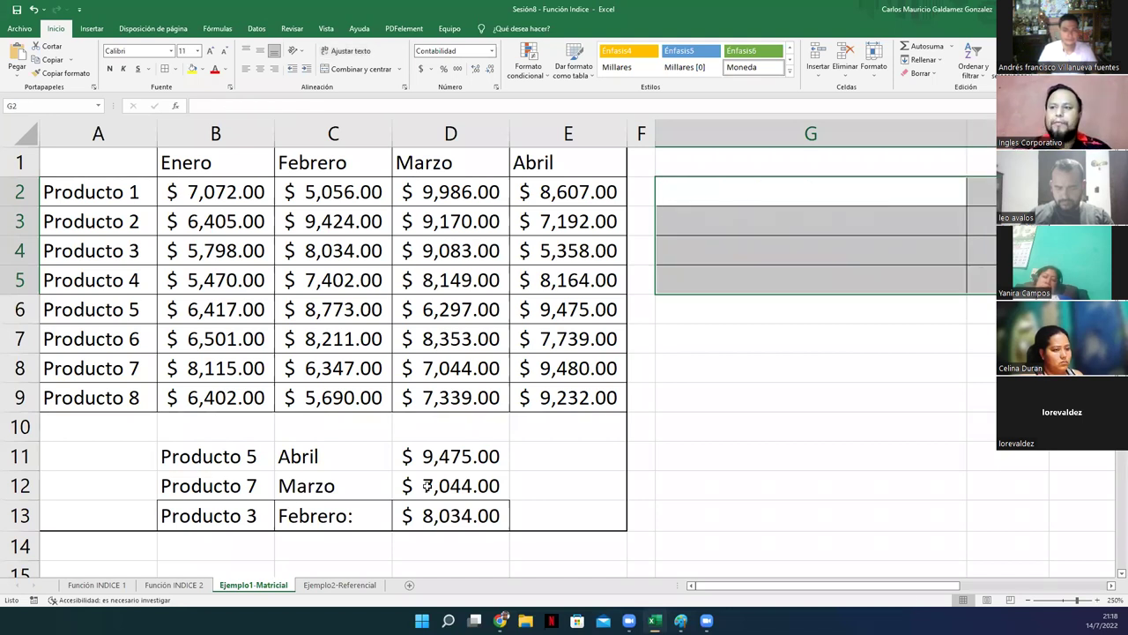
left_click_drag(203, 456, 426, 486)
key("Delete")
Step: Examine the lookup labels in B13 and C13 against the product names in A2:A9 and the months in B1:E1
left_click(251, 516)
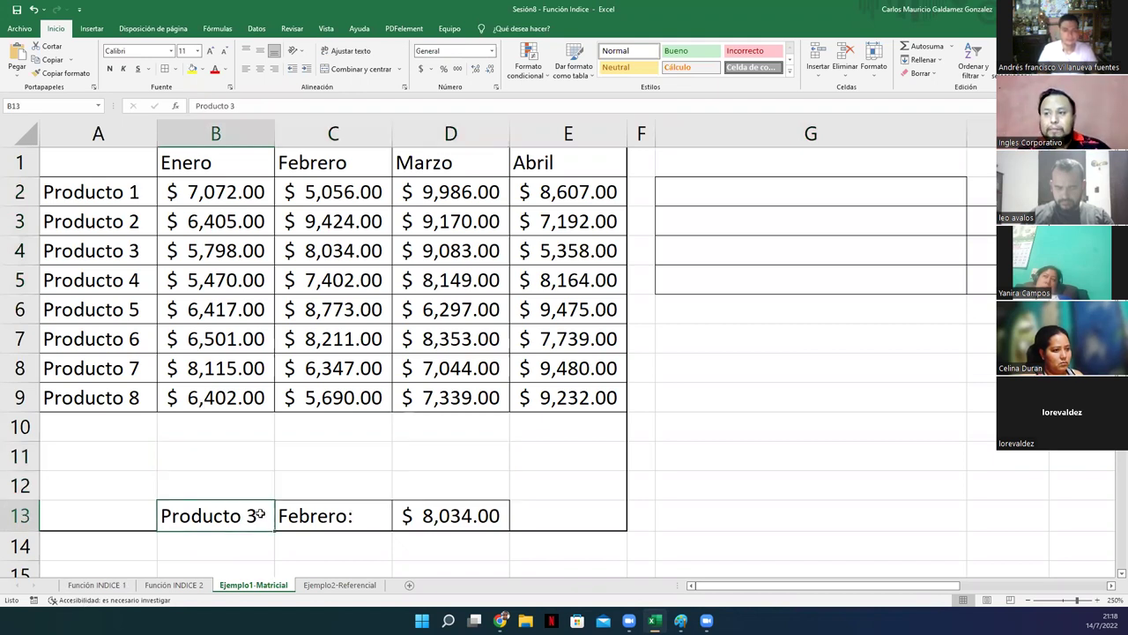
left_click(300, 516)
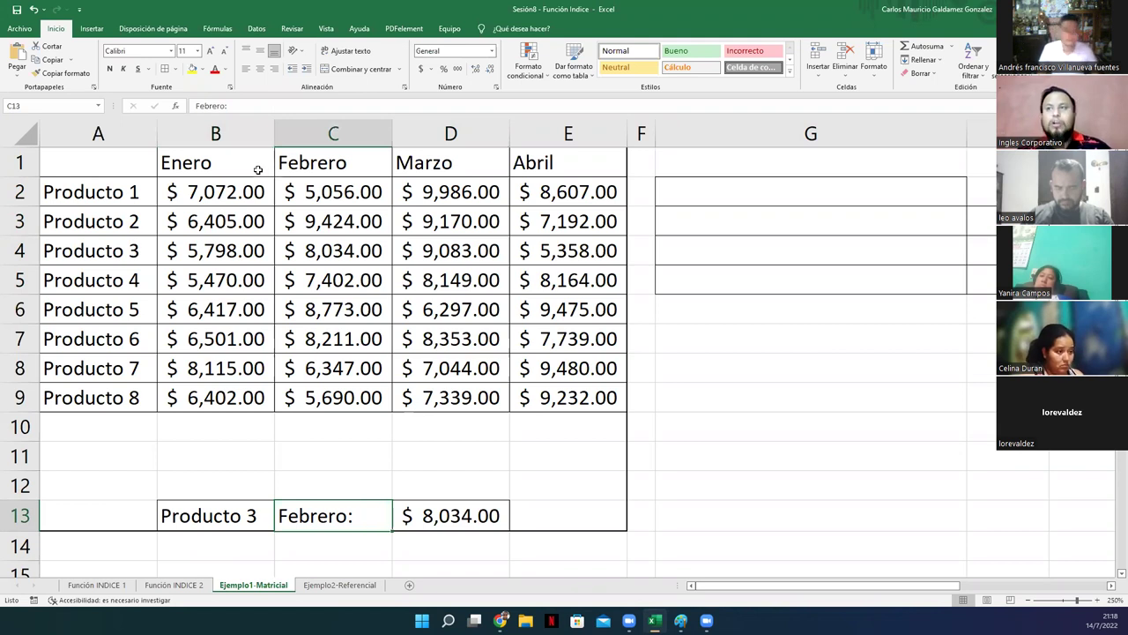
left_click_drag(99, 194, 93, 392)
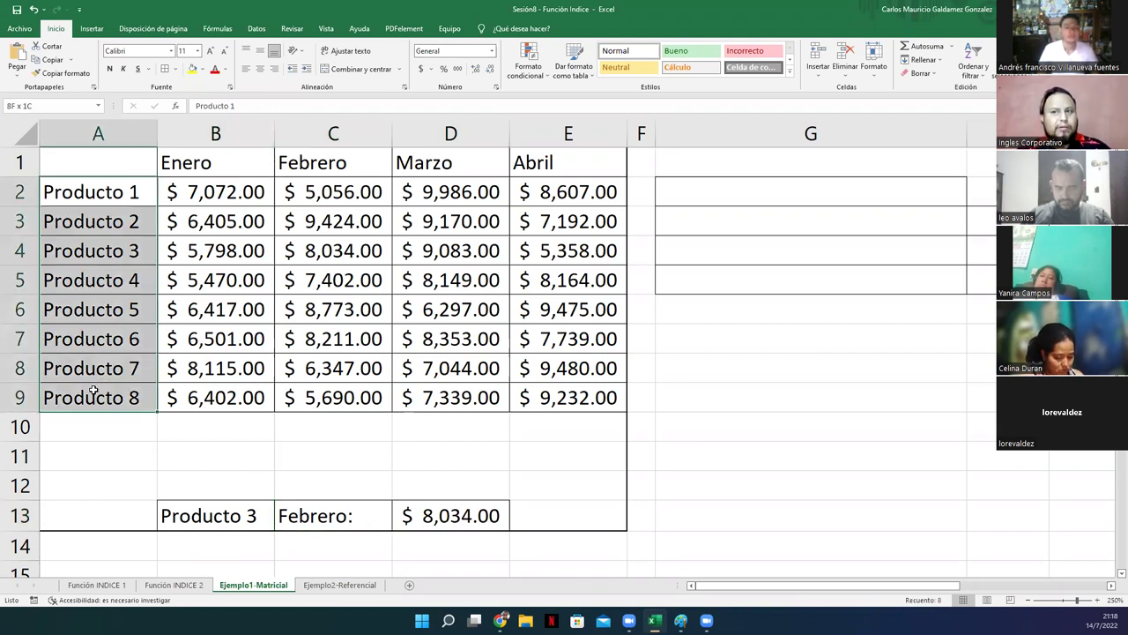
left_click_drag(176, 152, 552, 160)
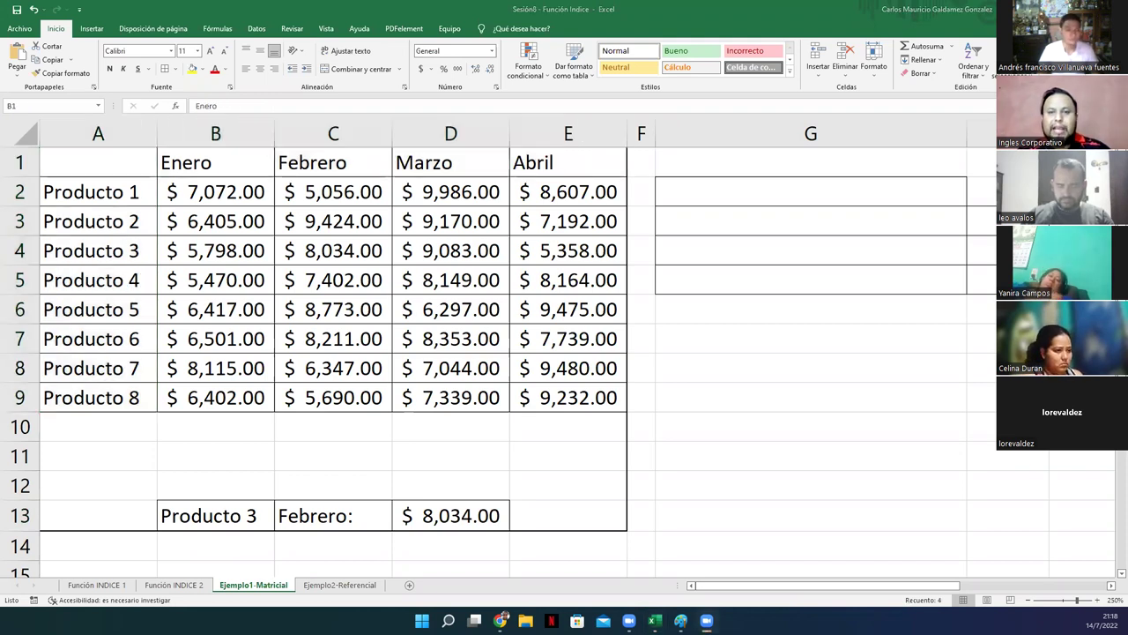
left_click_drag(97, 191, 114, 361)
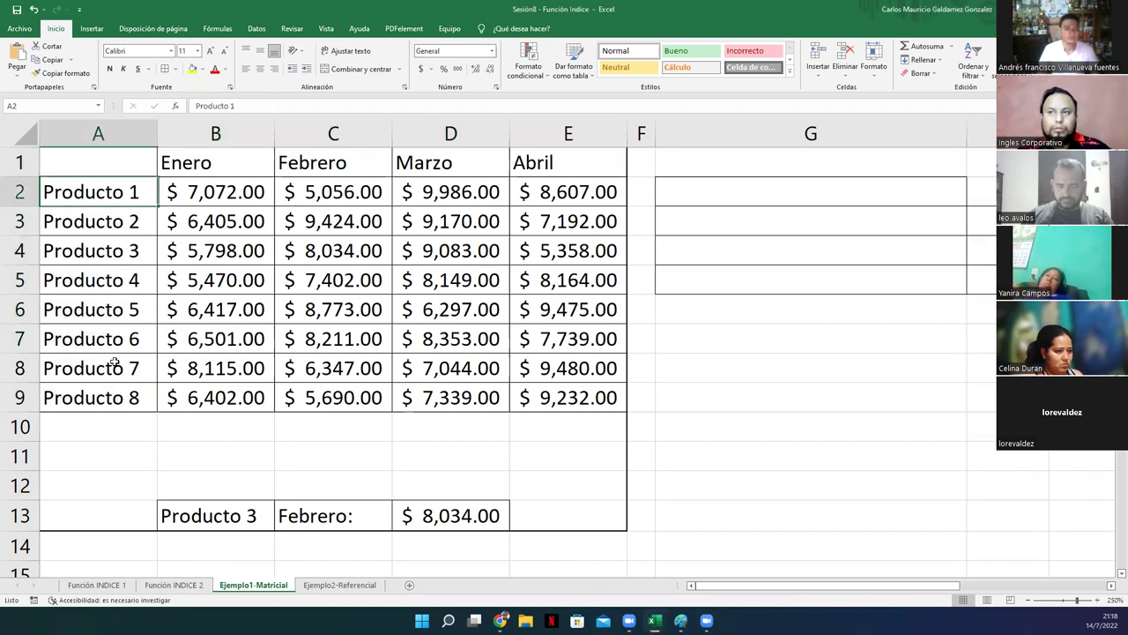
left_click(115, 394, "shift")
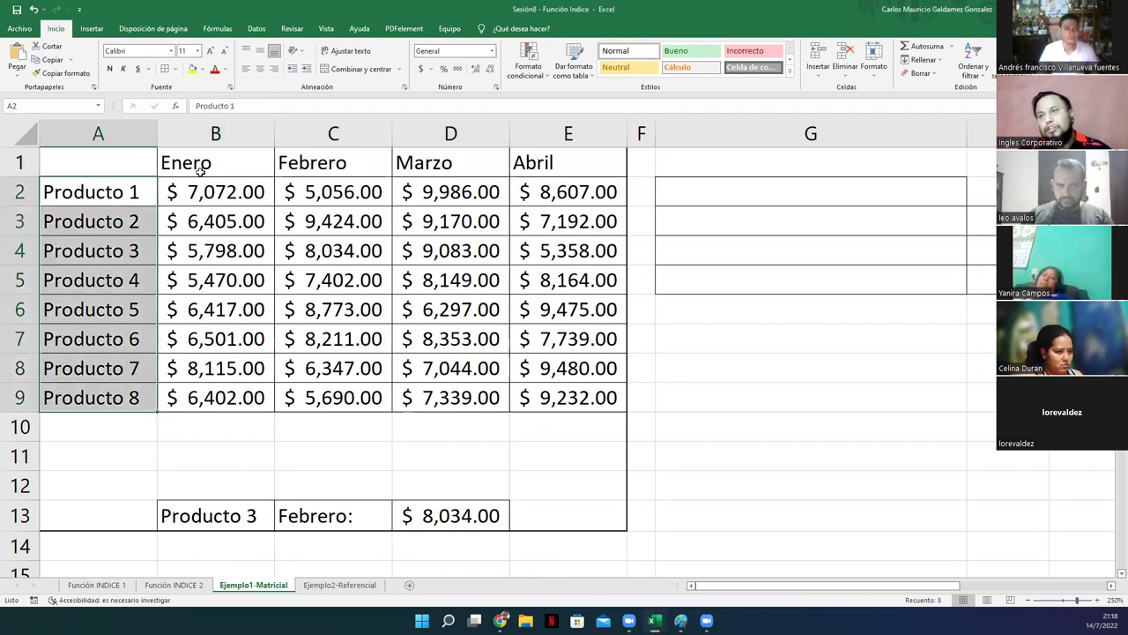
left_click(232, 517)
left_click(296, 516)
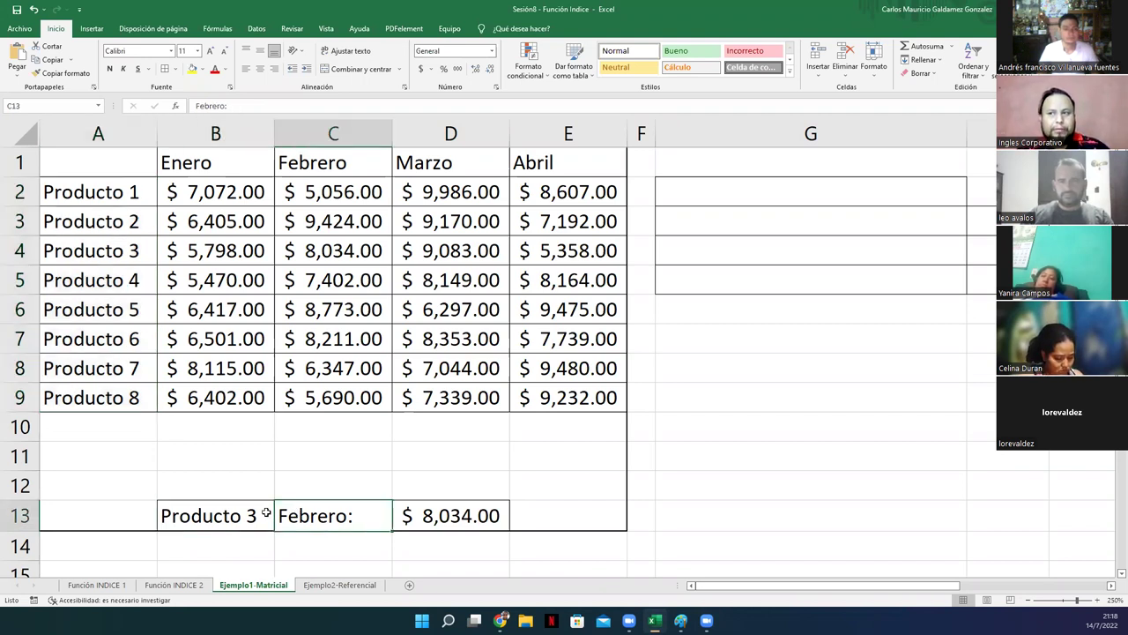
key("Left")
key("Right")
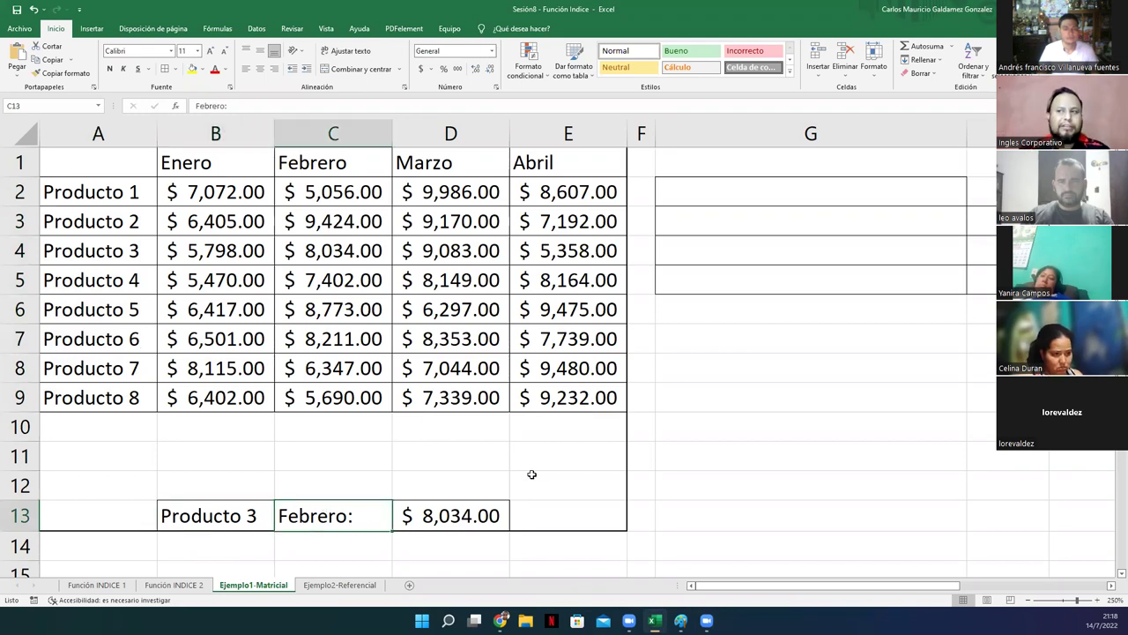
Step: Clear cell D13 and start an INDICE formula there with B2:E9 as the matrix
key("Right")
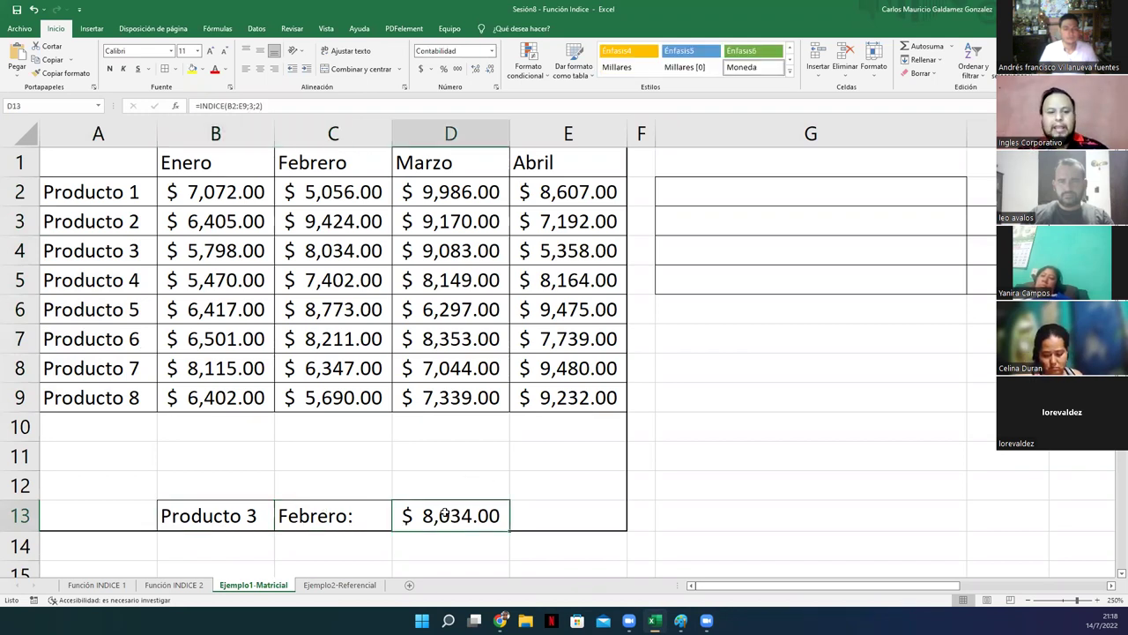
key("Delete")
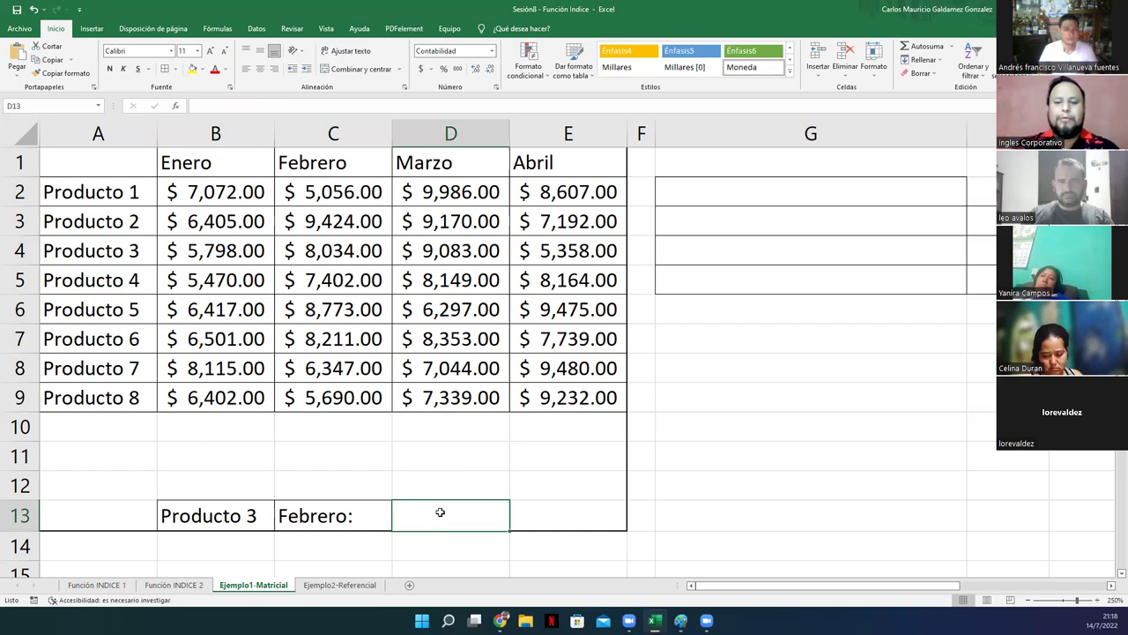
type("=")
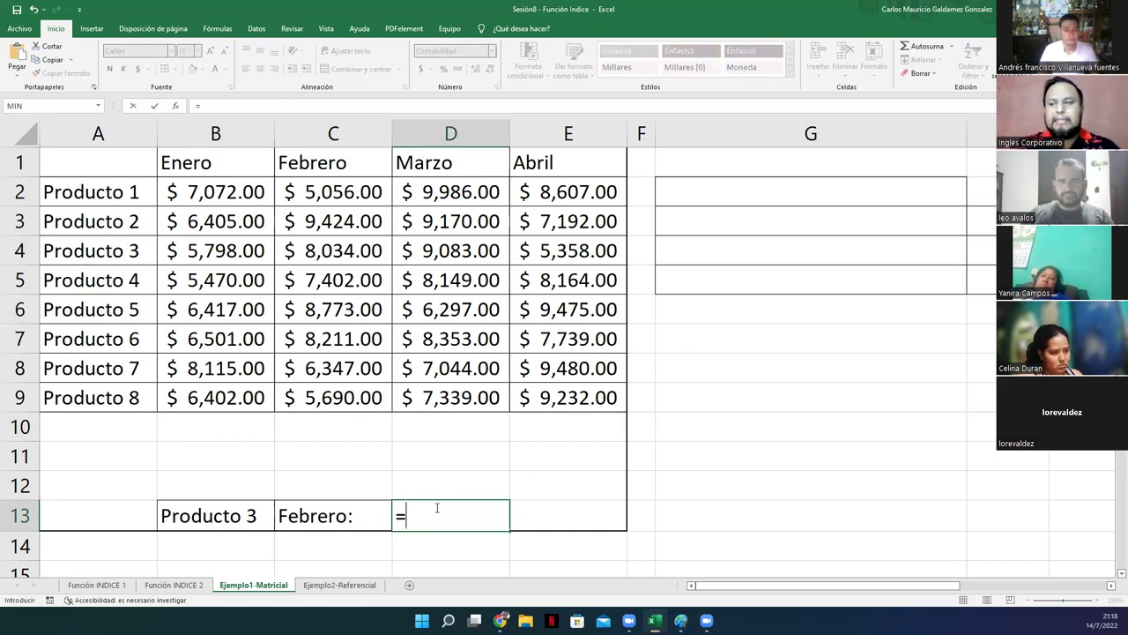
type("indic")
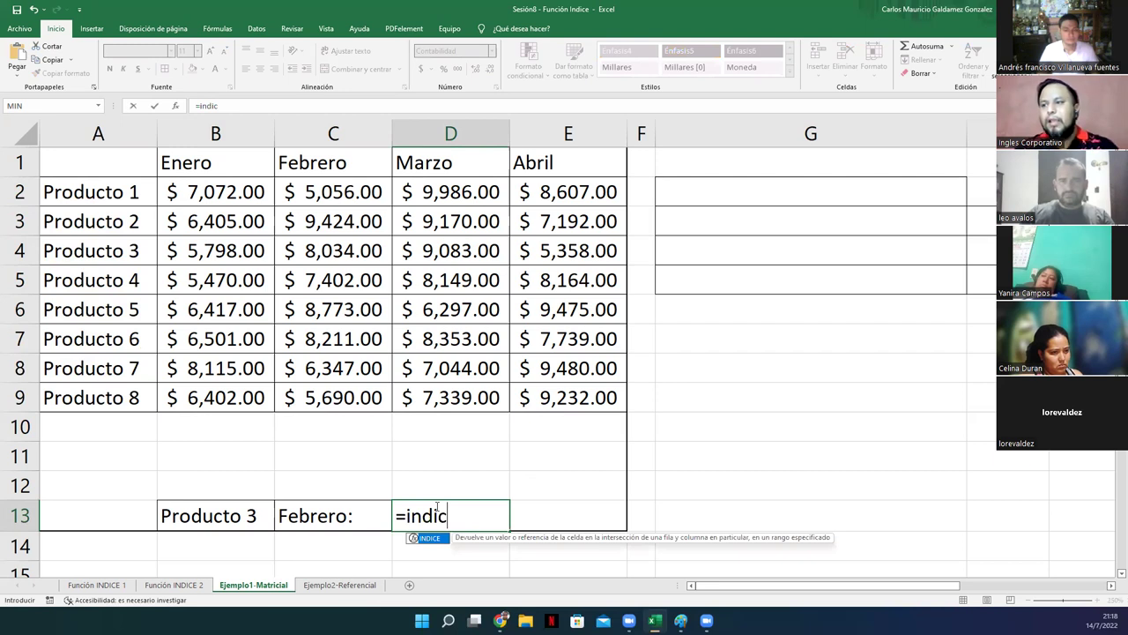
key("Tab")
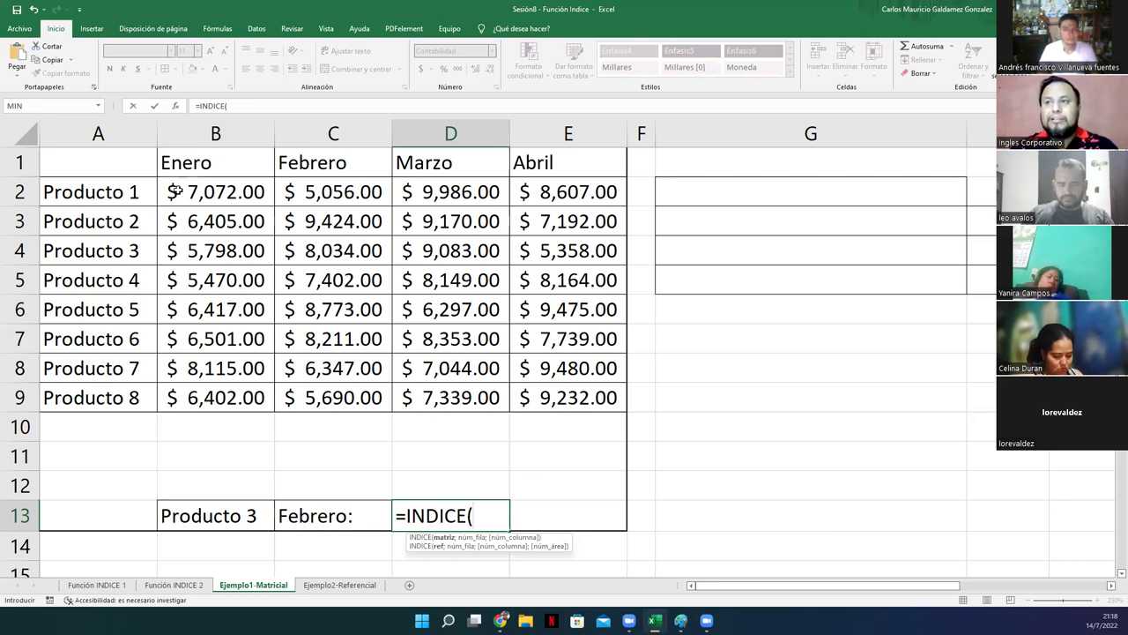
left_click_drag(211, 193, 608, 398)
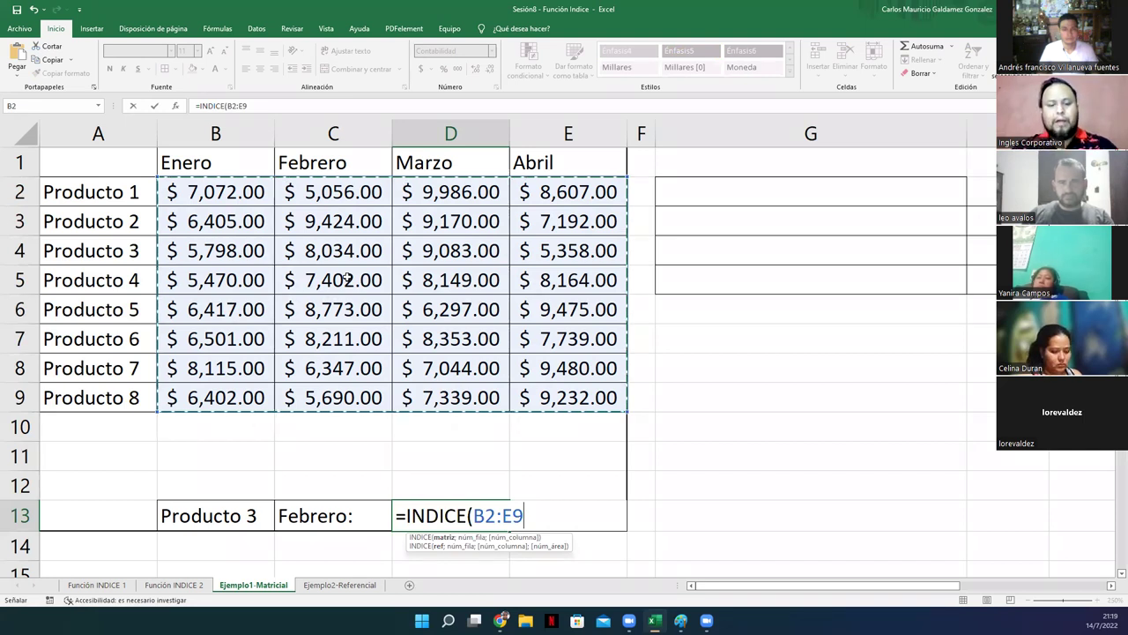
Step: Complete the D13 formula with row number 3 and column number 2, giving =INDICE(B2:E9;3;2)
type(";")
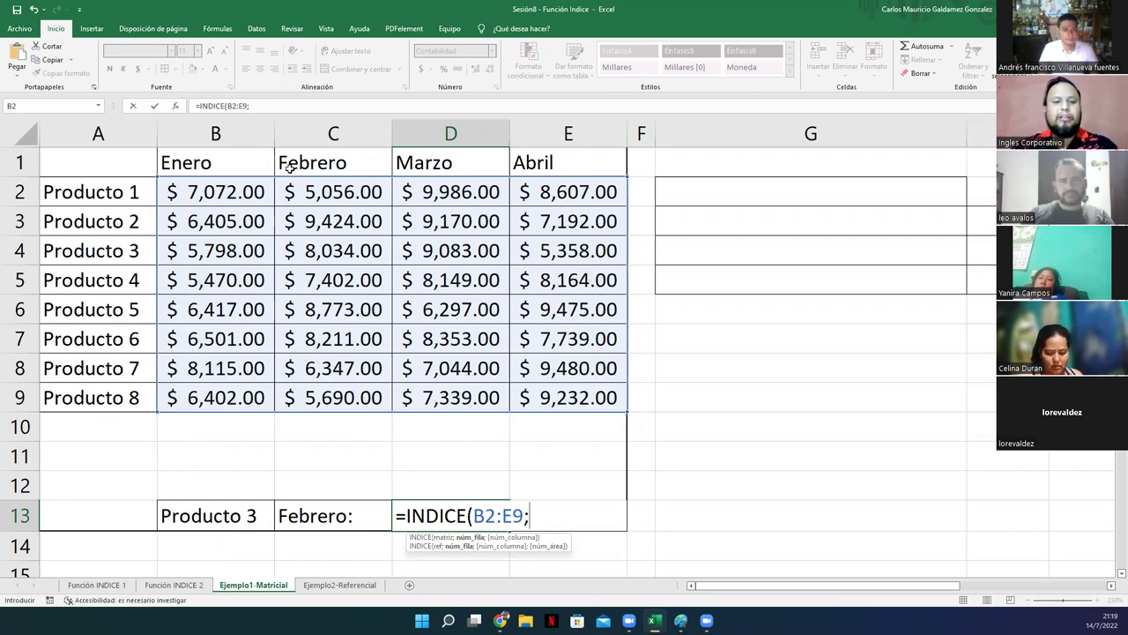
type("3;")
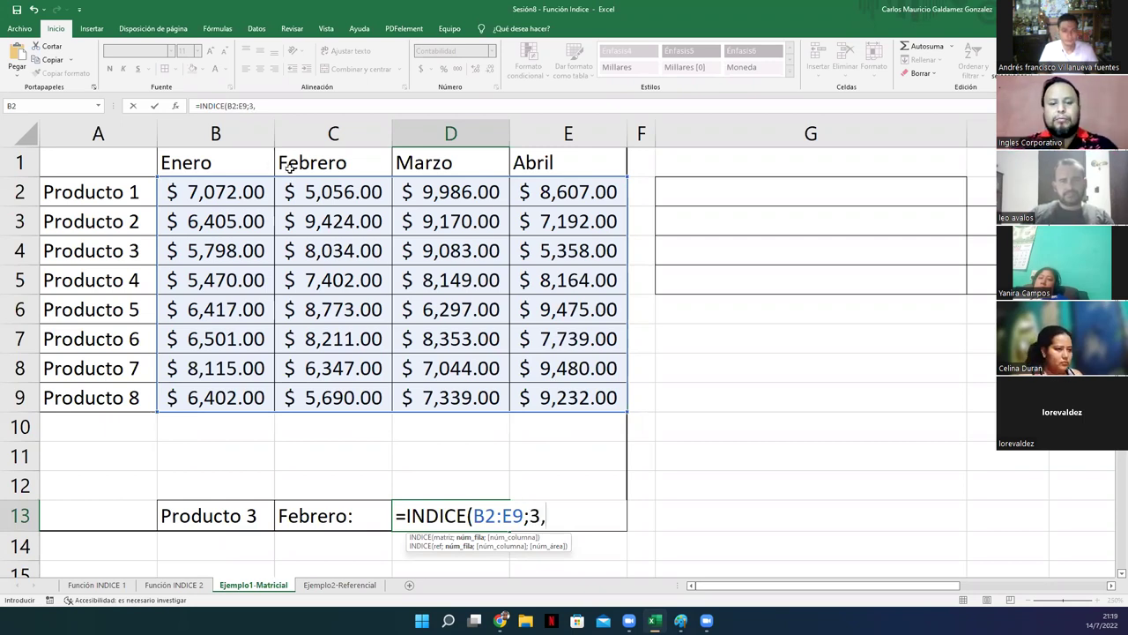
type("2")
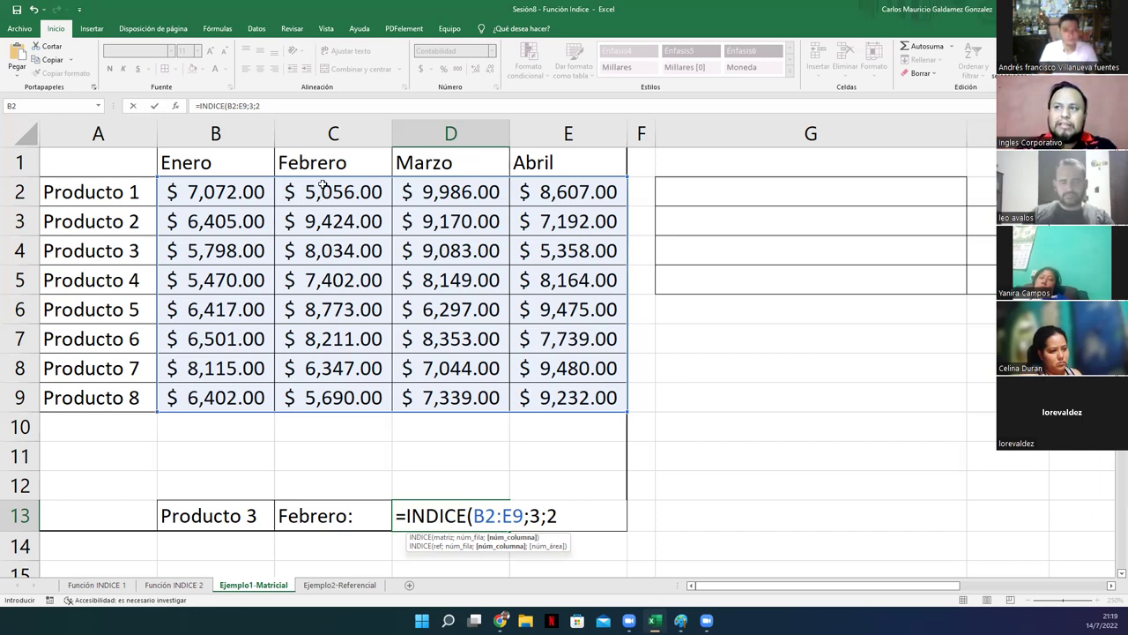
left_click(559, 518)
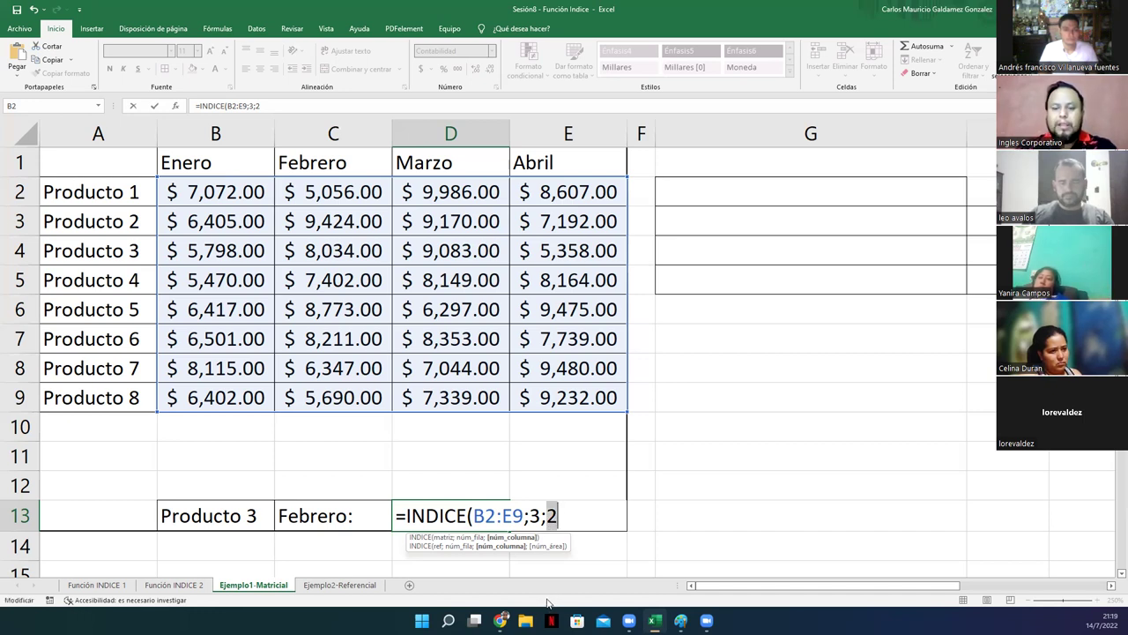
type(";")
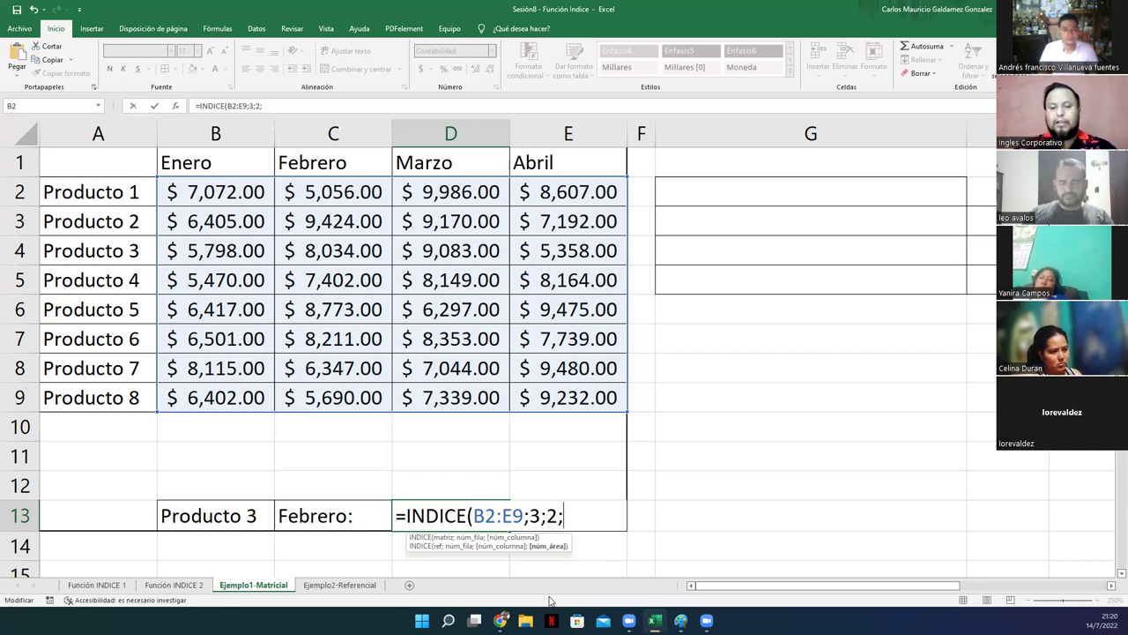
key("BackSpace")
type(")")
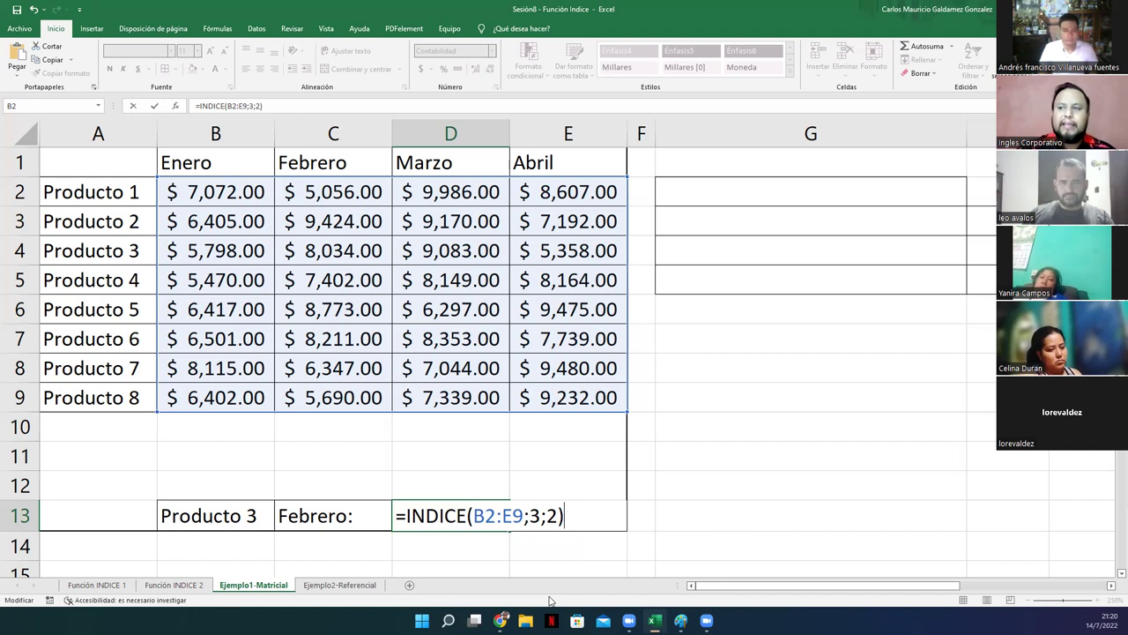
key("Return")
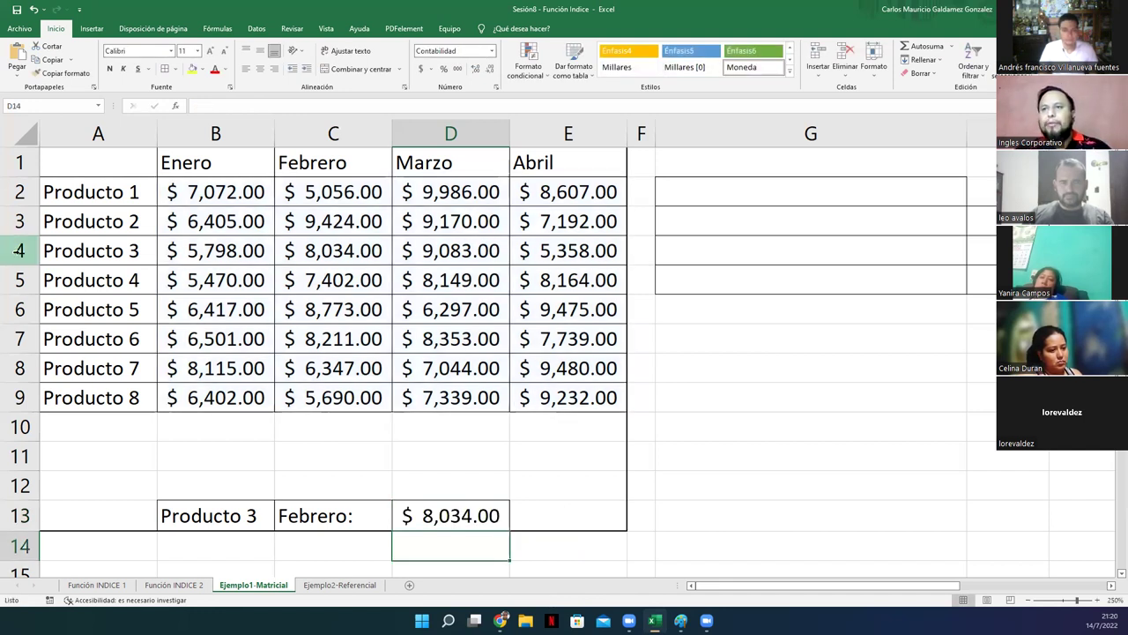
Step: Highlight row 4 and column C to check their intersection, and review the formula in D13, undoing any accidental edit
left_click(20, 250)
left_click(300, 133, "ctrl")
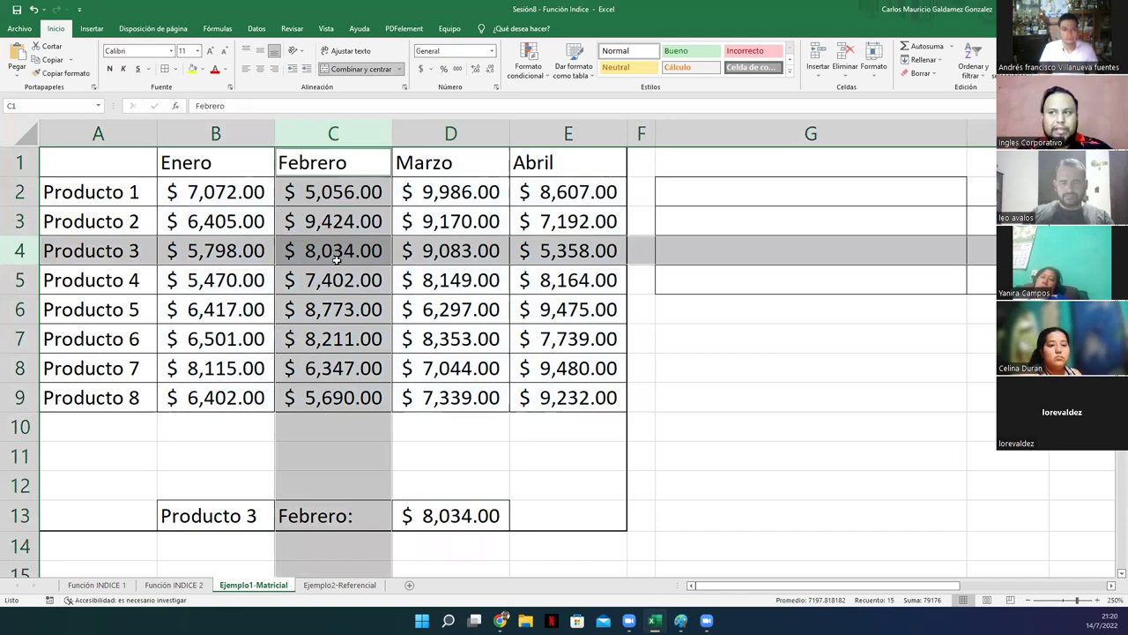
double_click(446, 513)
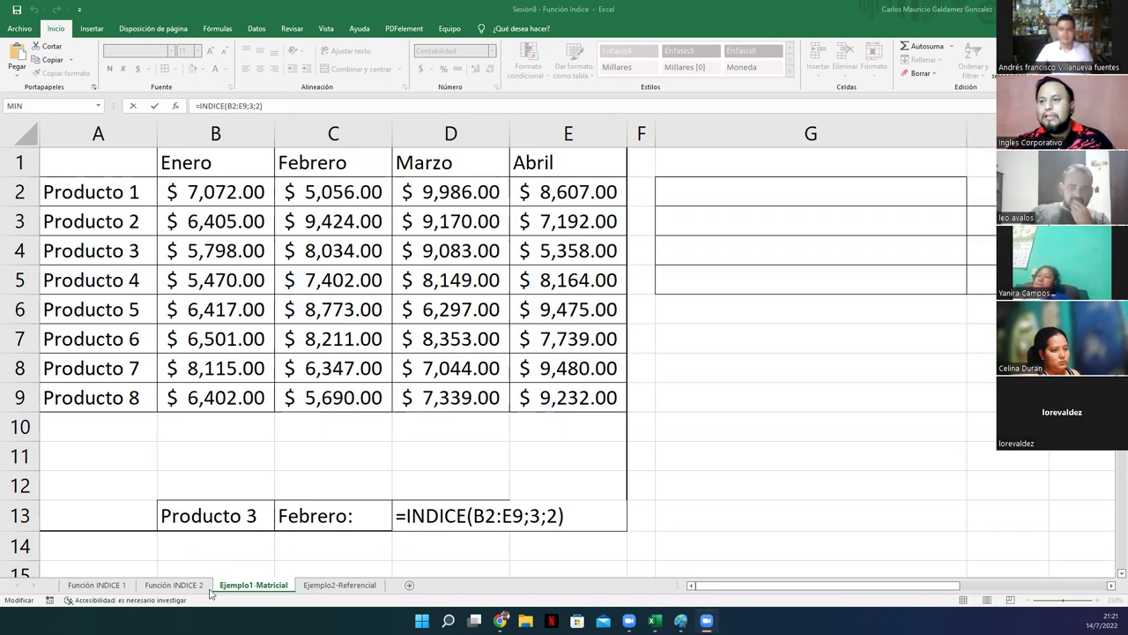
key("F2")
left_click(205, 477)
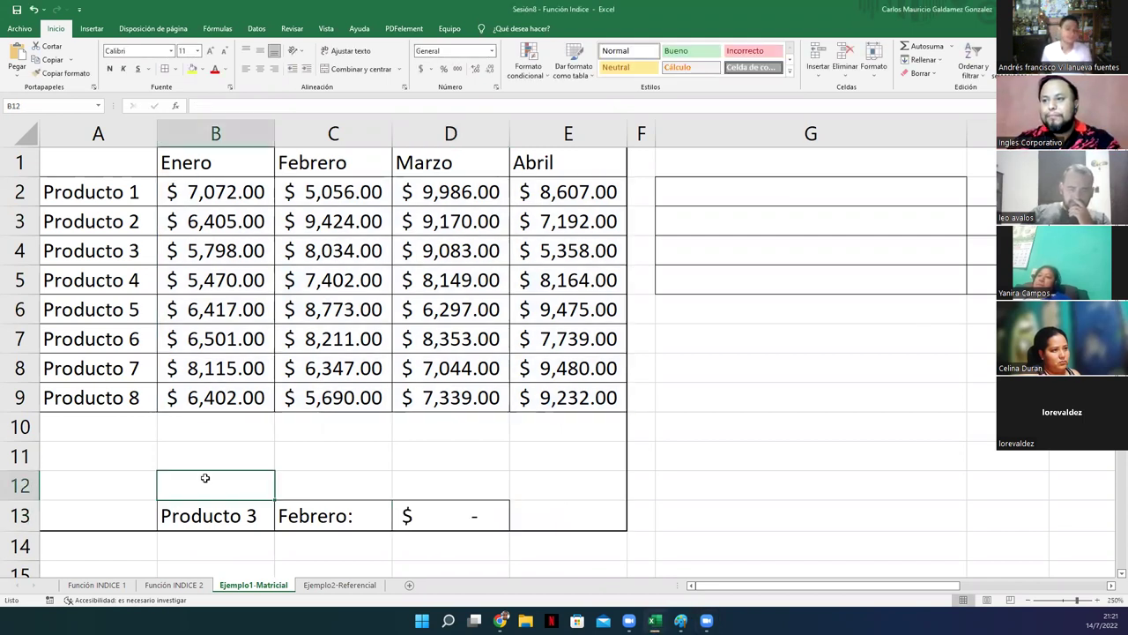
key("ctrl+z")
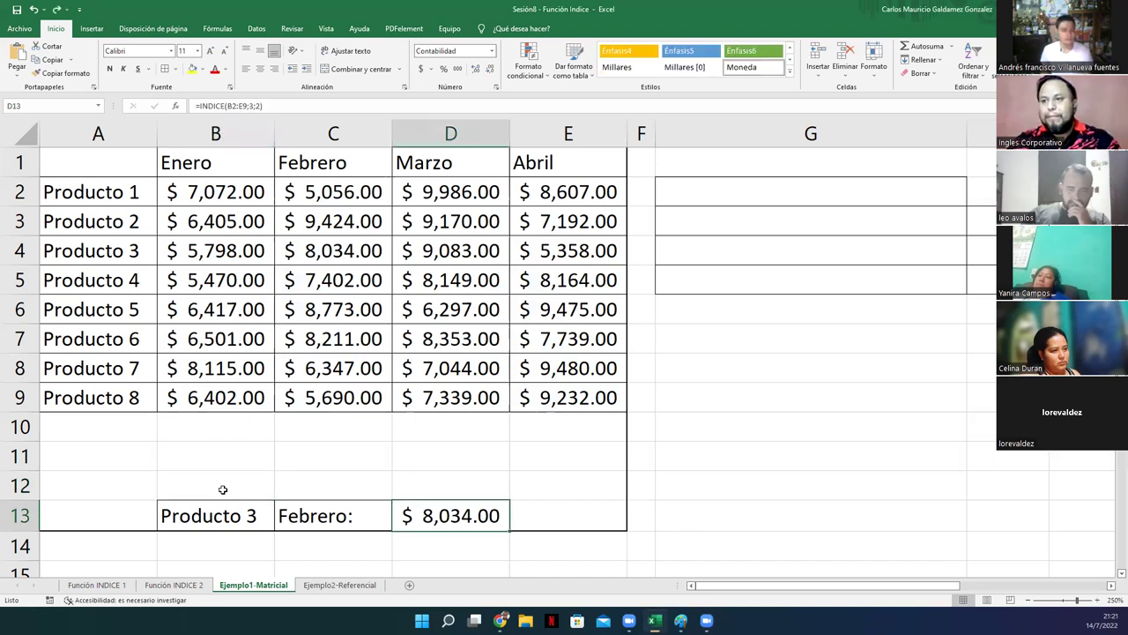
Step: Enter a second lookup case above the first, with Producto 7 in B12 and Abril: in C12
left_click(223, 489)
type("Prduc")
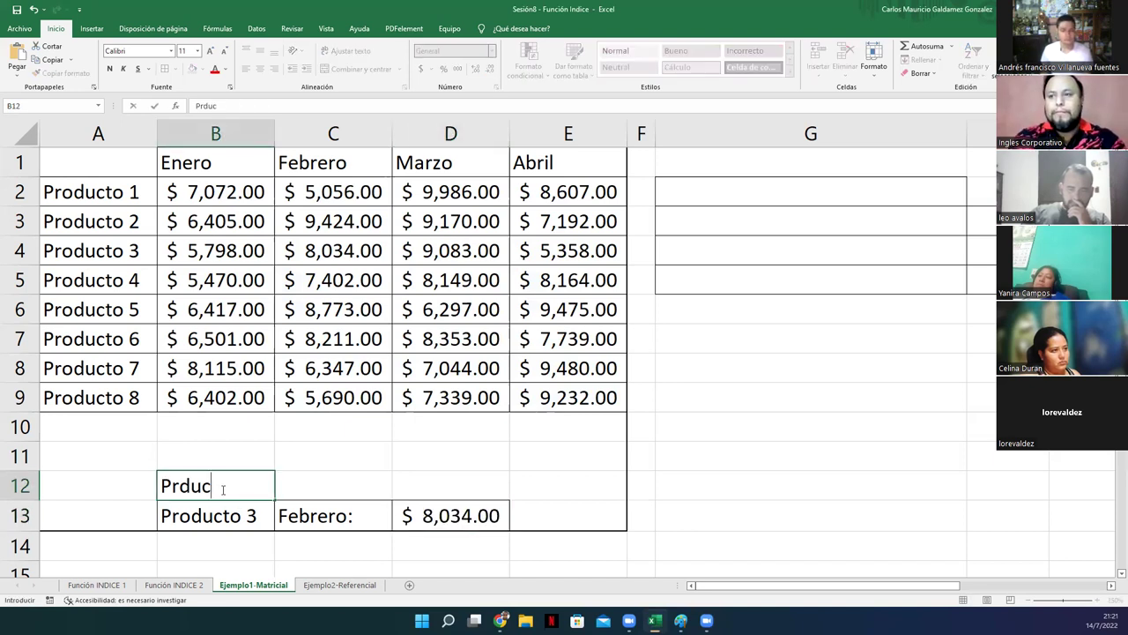
key("BackSpace")
key("BackSpace")
key("BackSpace")
type("oducto ")
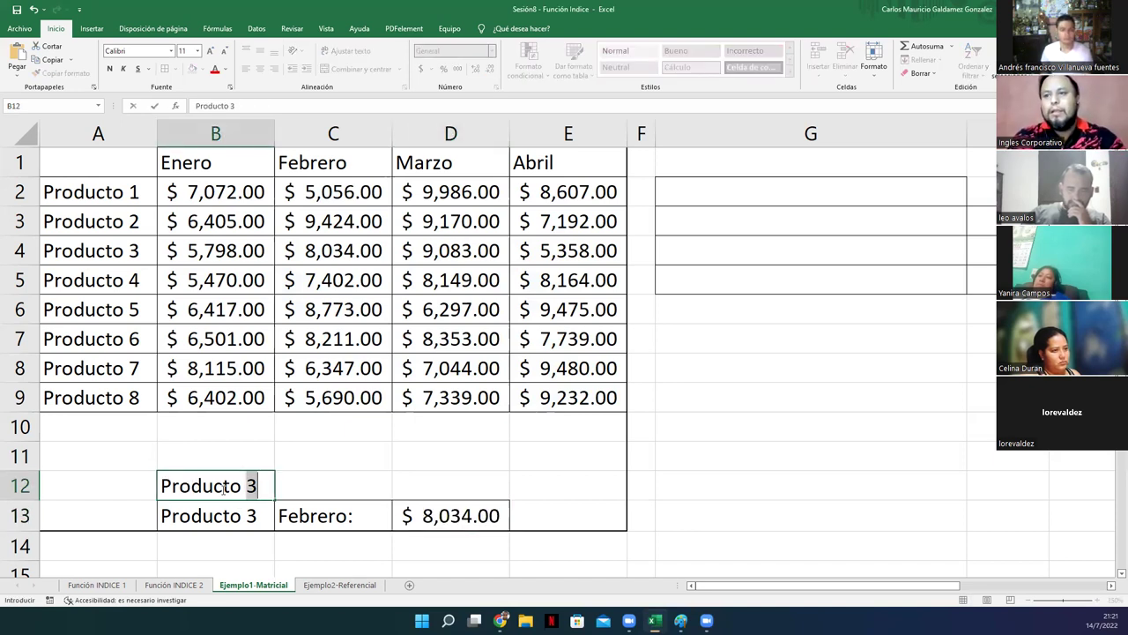
type("7")
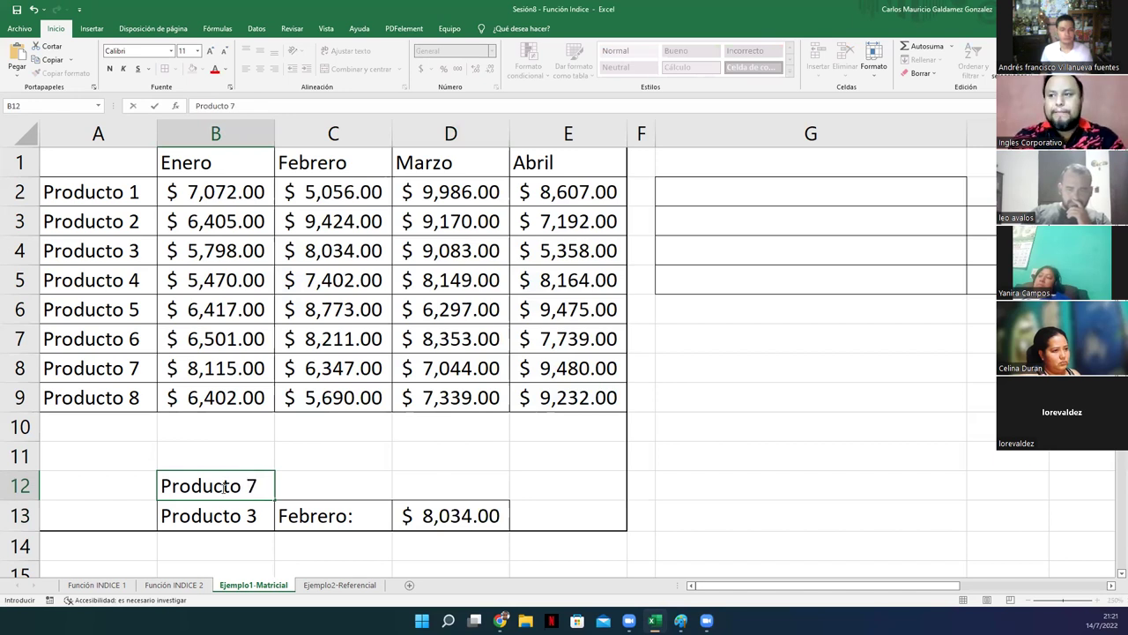
key("Tab")
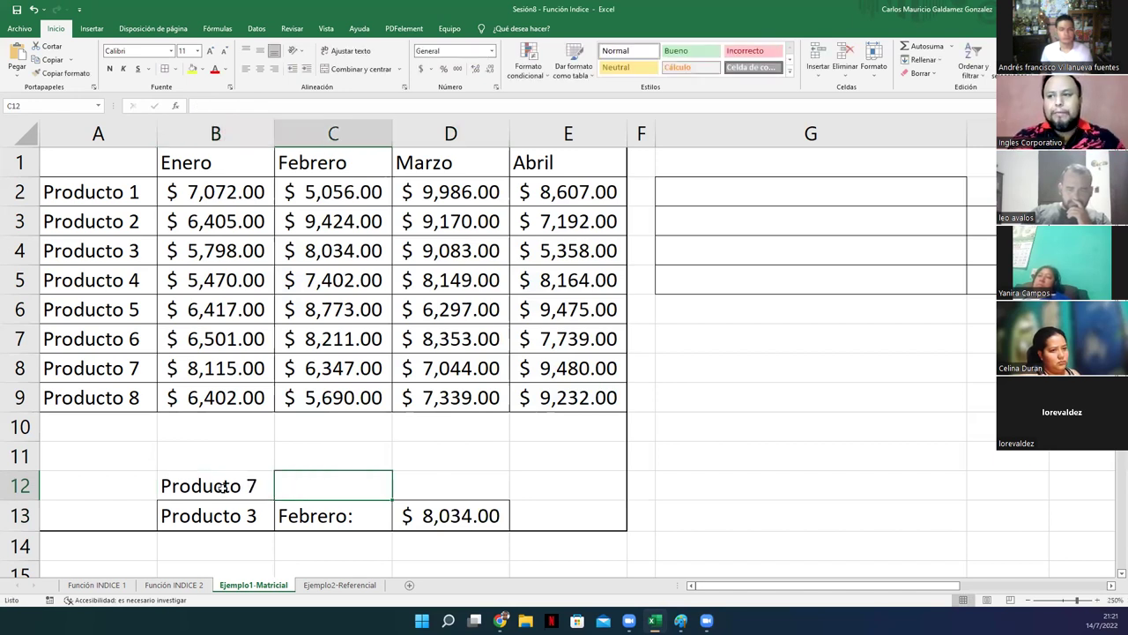
type("Abril:")
key("Tab")
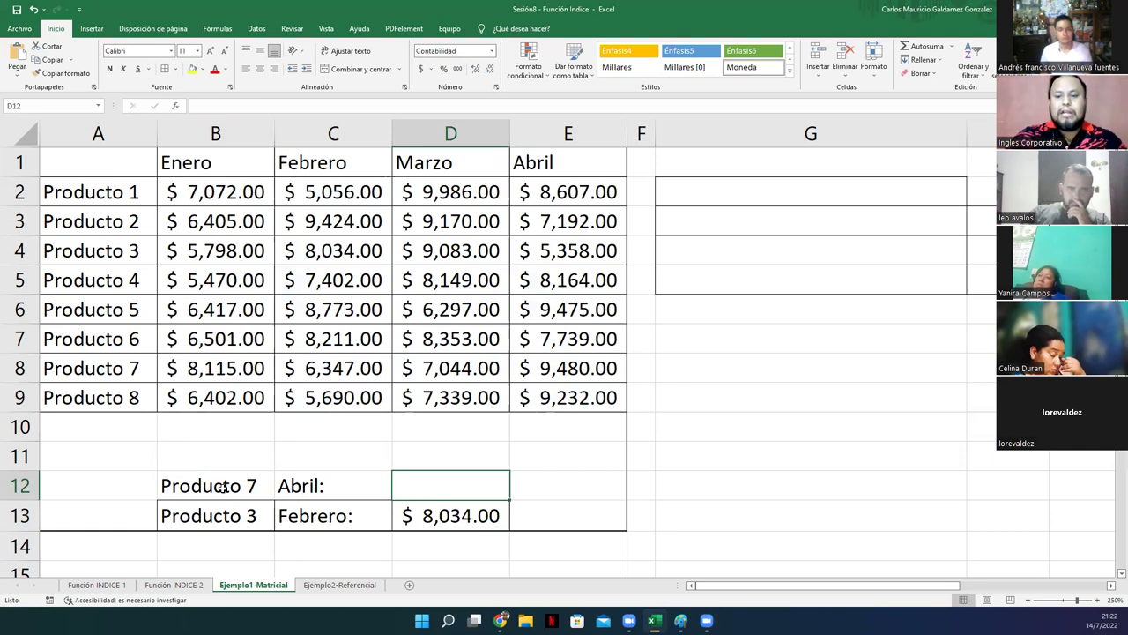
Step: Enter =INDICE(B2:E9;7;4) in D12, and highlight row 8 and column E to check their intersection
type("=in")
key("Tab")
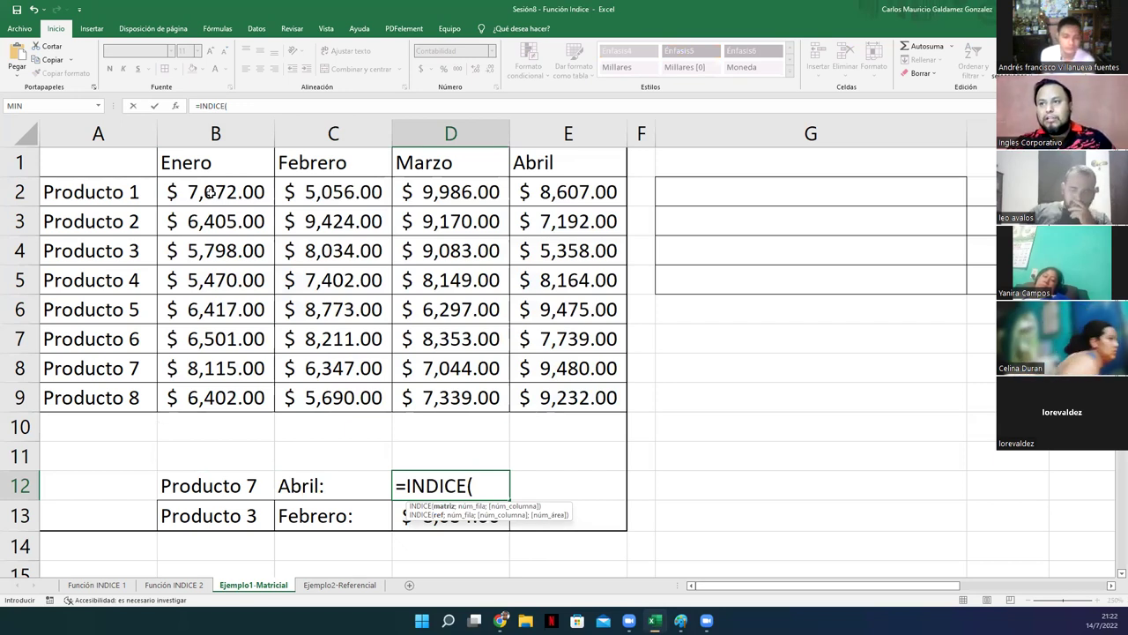
left_click_drag(176, 191, 547, 397)
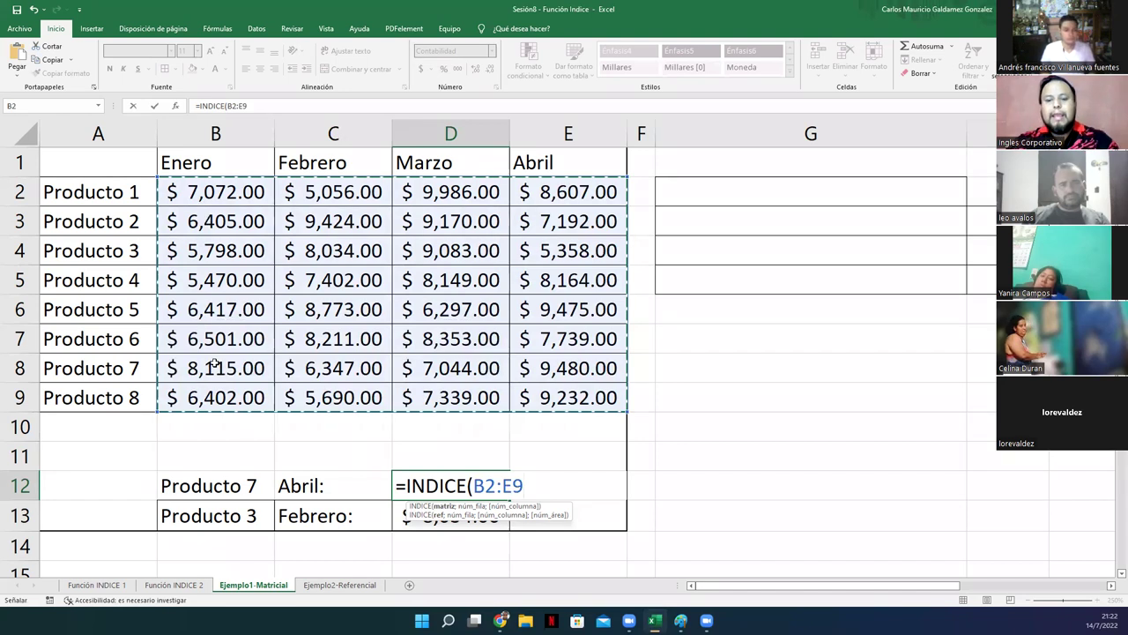
type(";7")
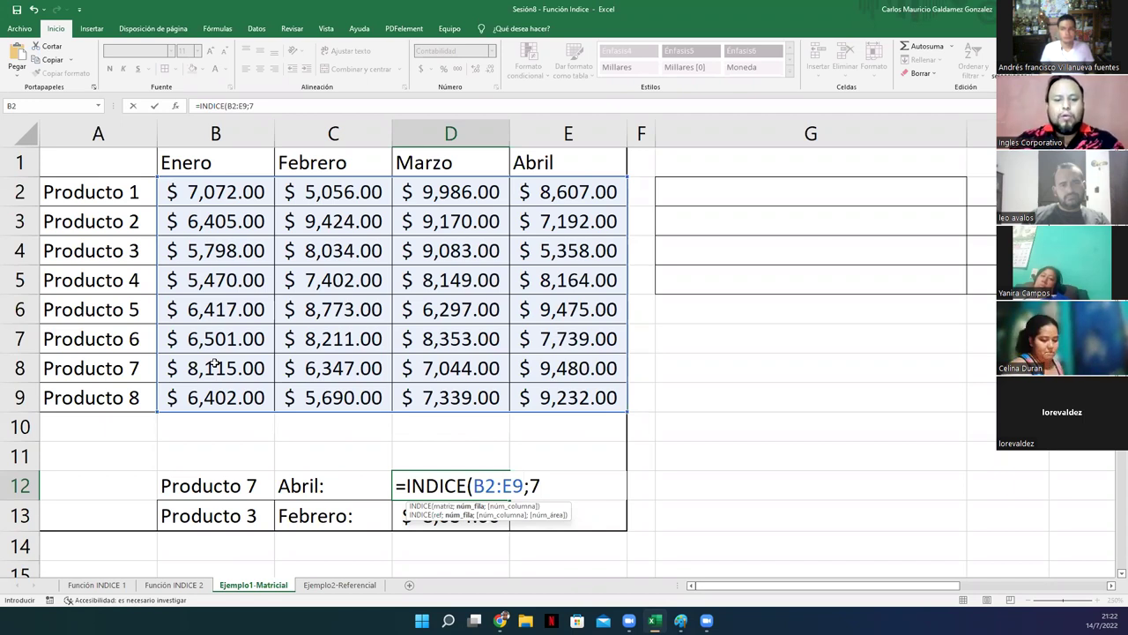
type(";4")
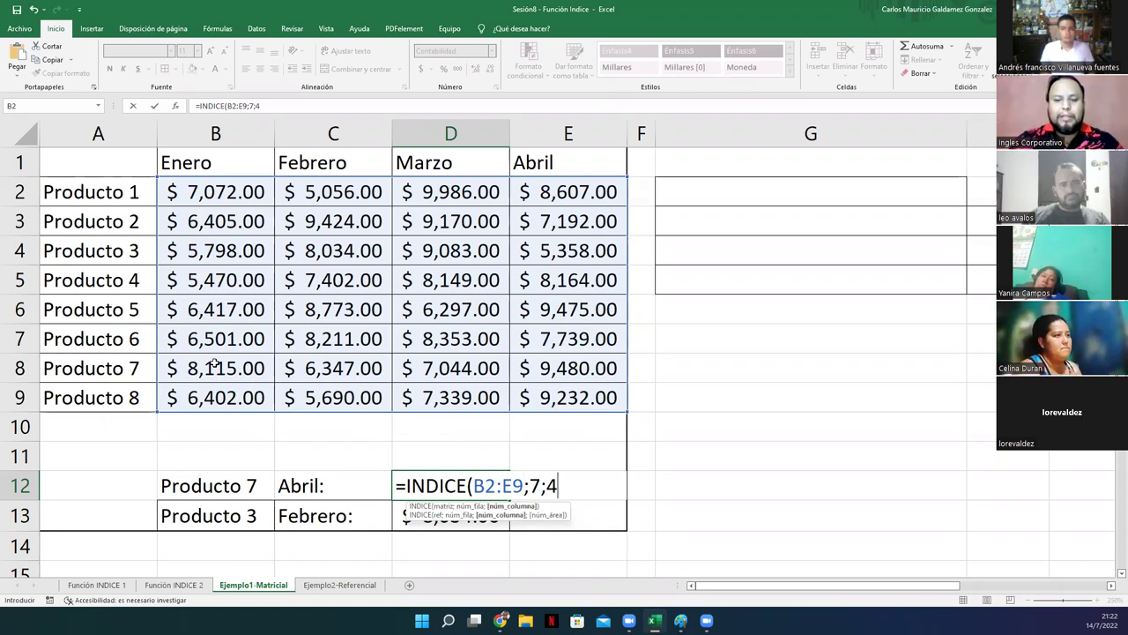
type(")")
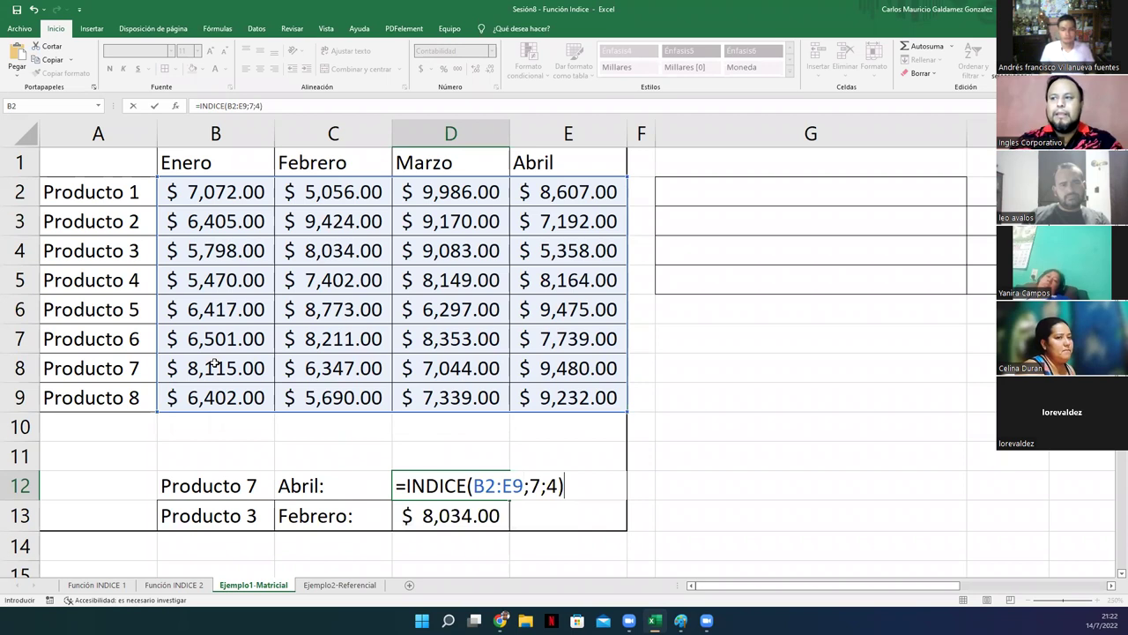
key("Return")
left_click(38, 374)
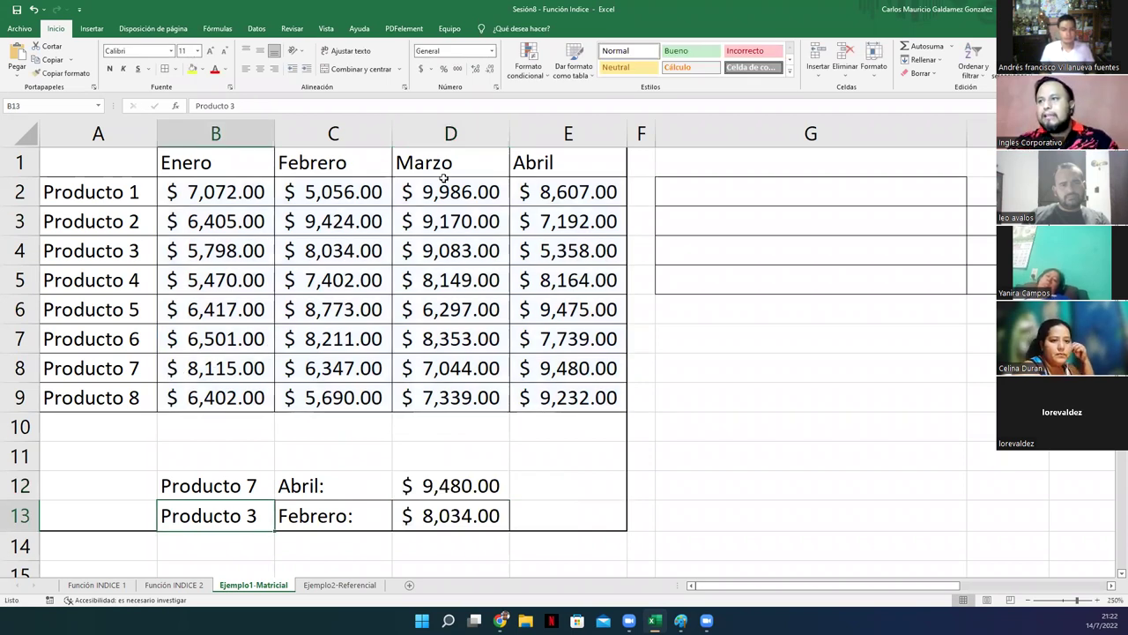
left_click(528, 134, "ctrl")
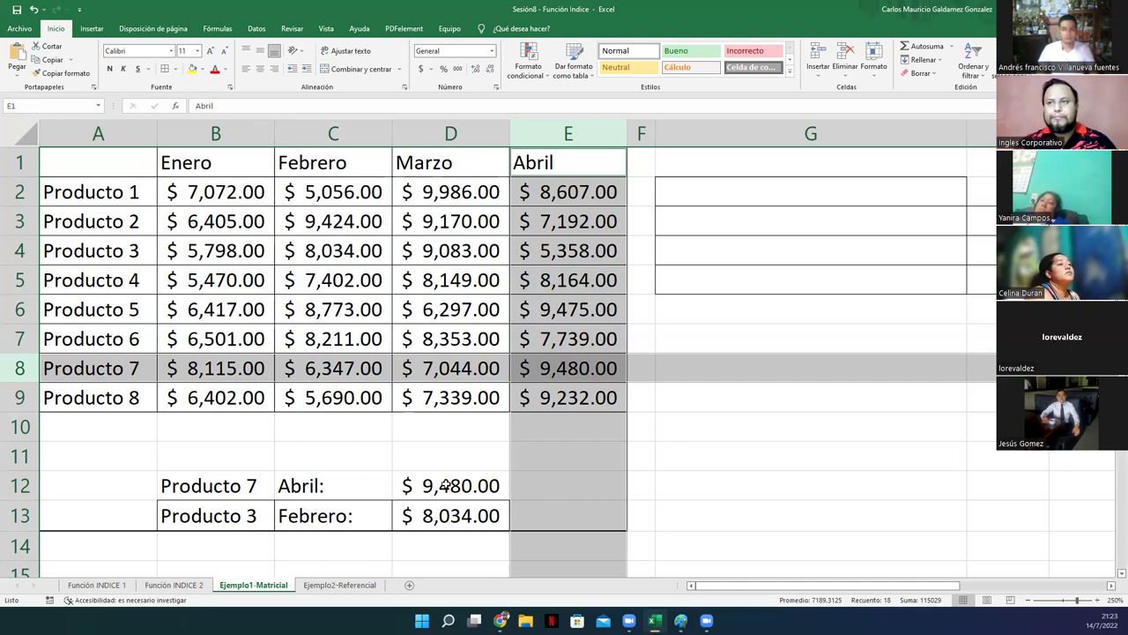
Step: Enter a third lookup case with Producto 2 in B11 and Enero: in C11
left_click(212, 457)
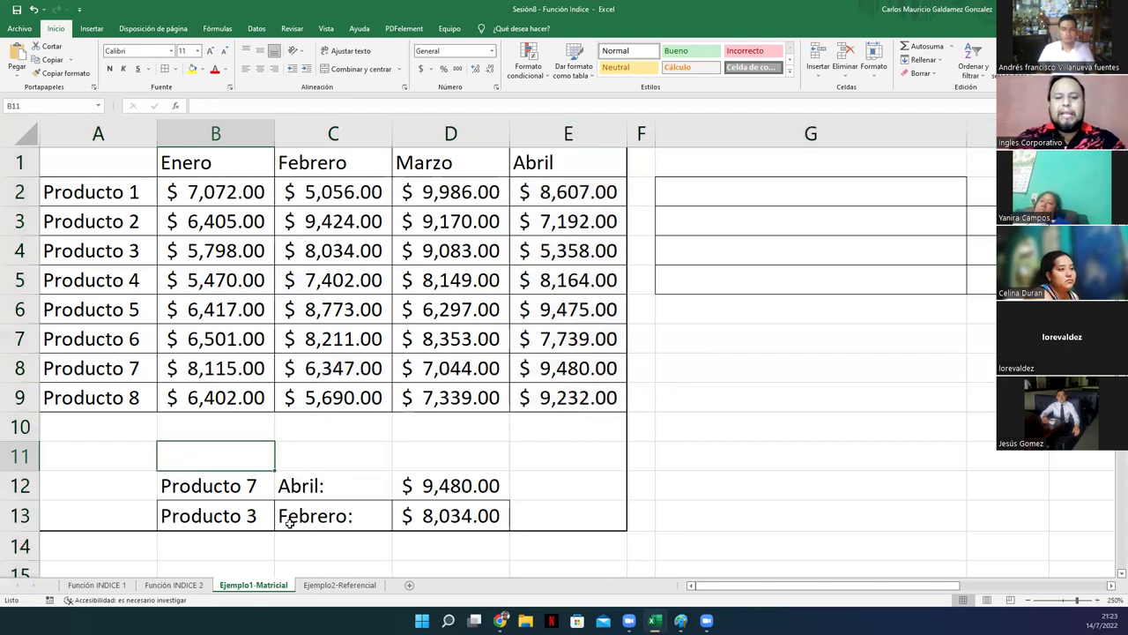
type("Producto 3")
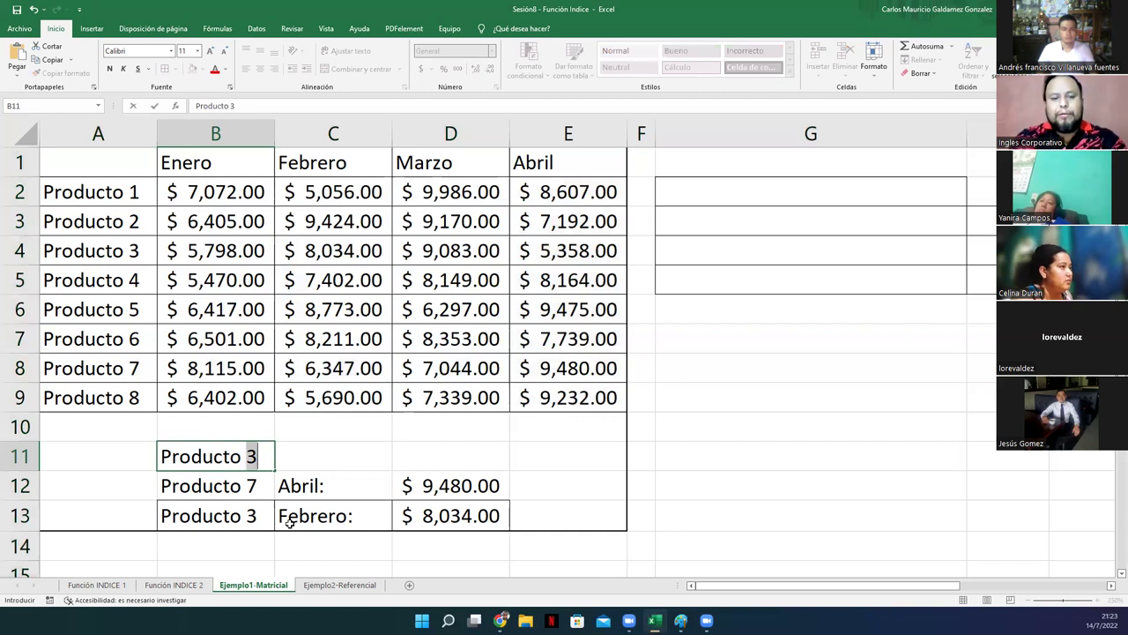
type("2")
key("Tab")
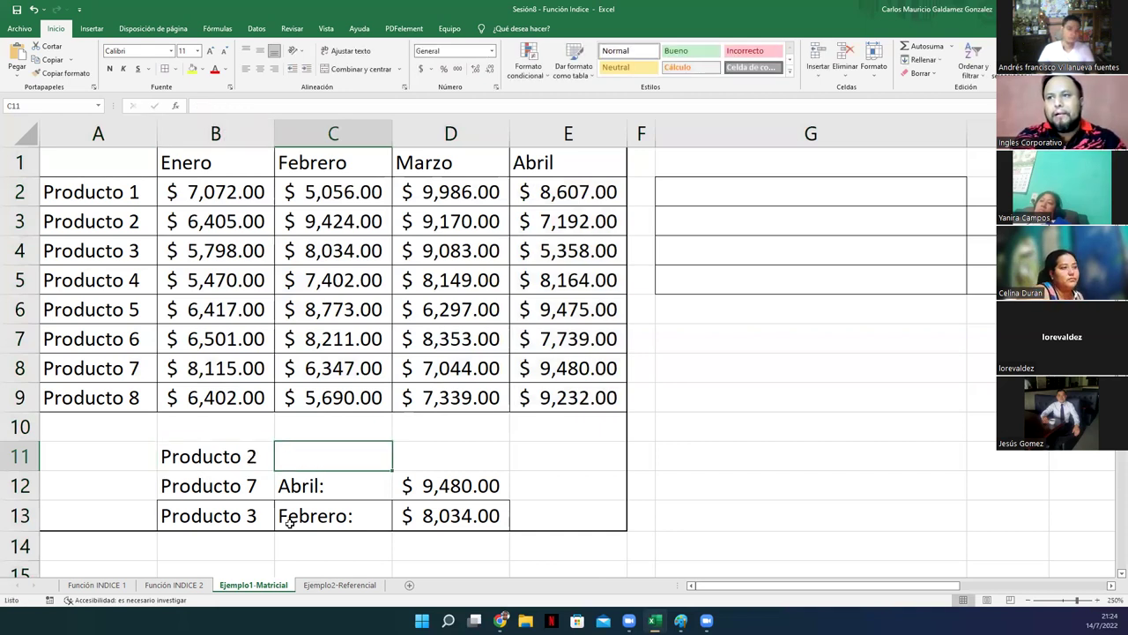
type("Enero")
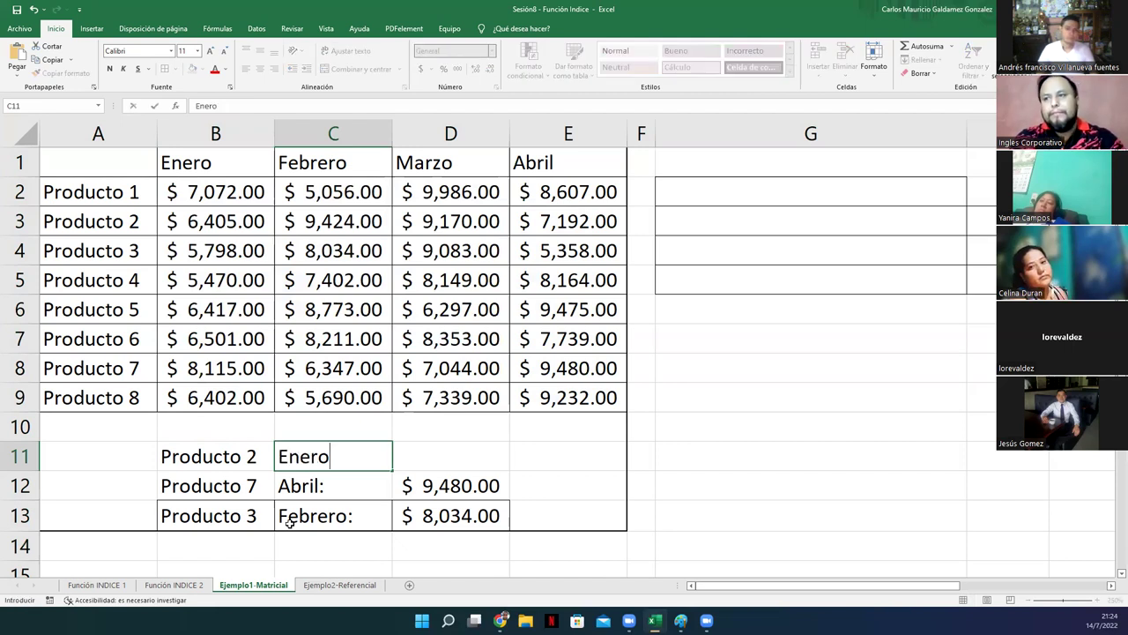
type(":")
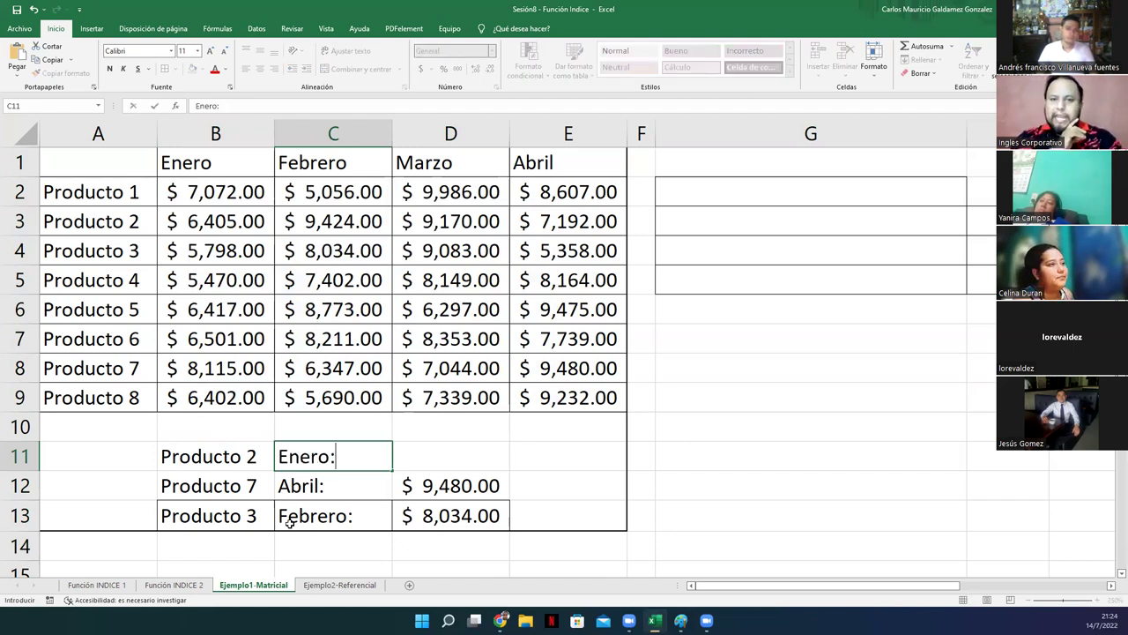
key("Tab")
Step: Enter =INDICE(B2:E9;2;1) in D11, and highlight row 3 and column B to check their intersection
type("=")
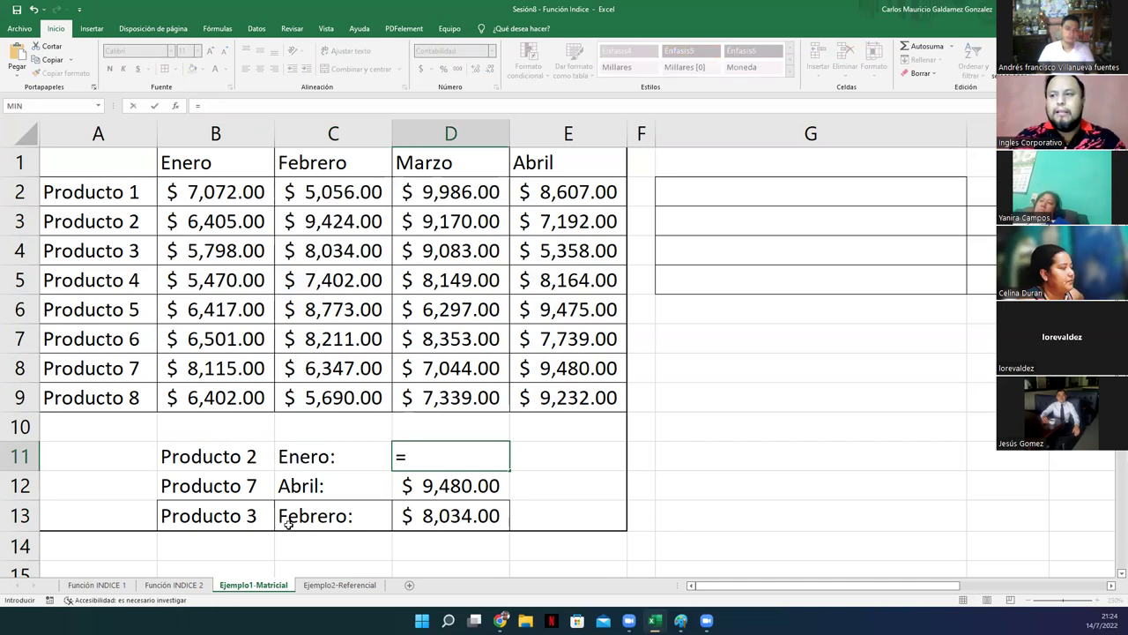
type("in")
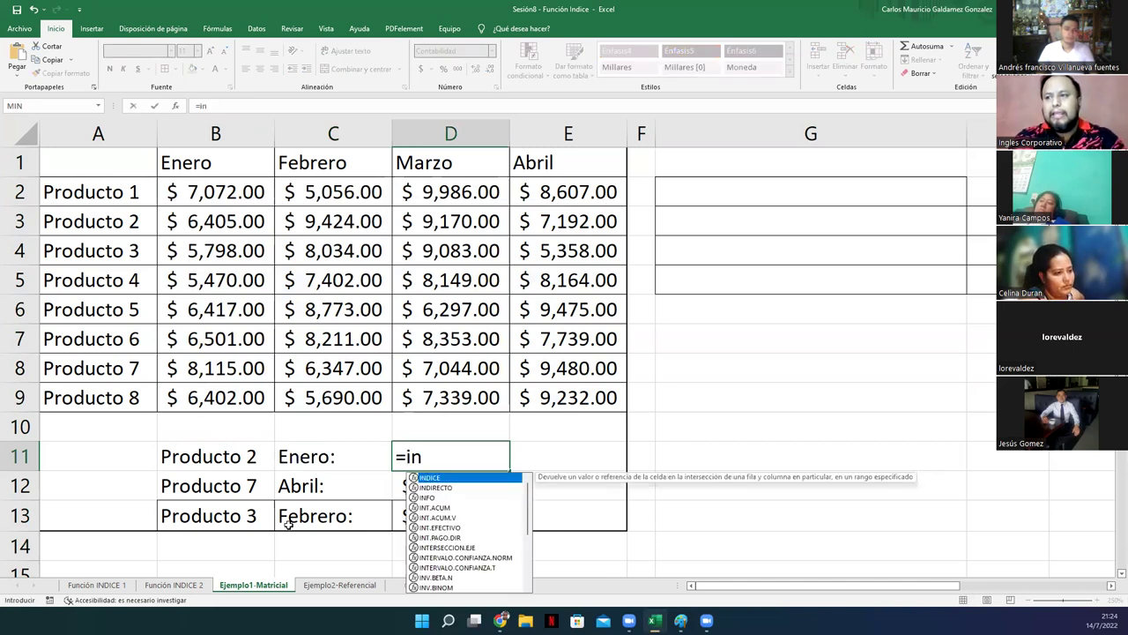
key("Tab")
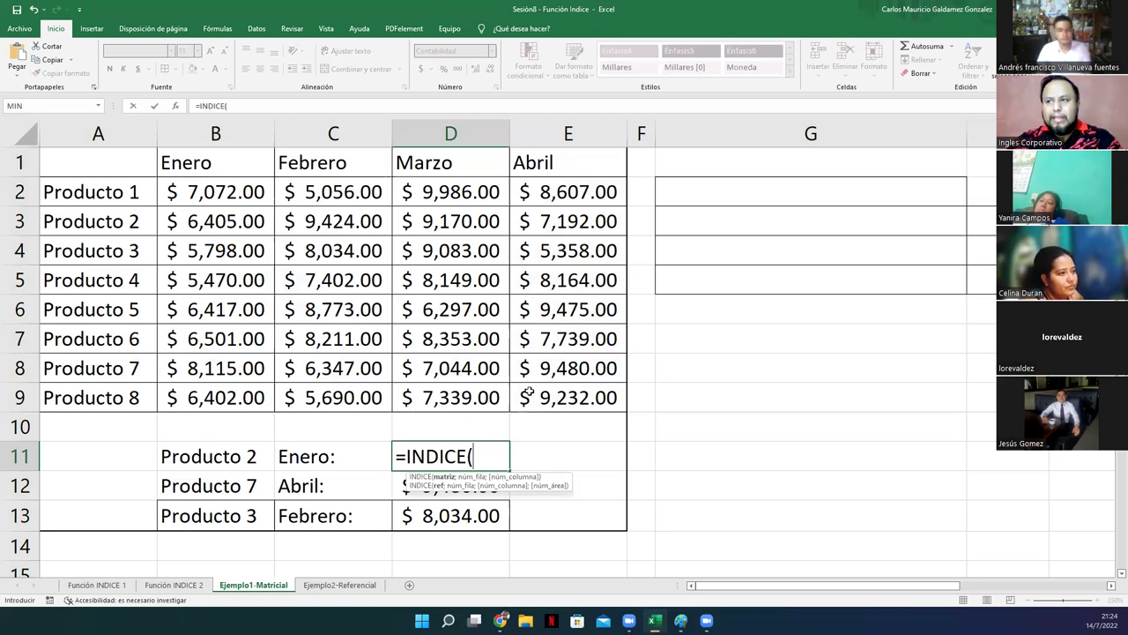
left_click_drag(527, 388, 177, 187)
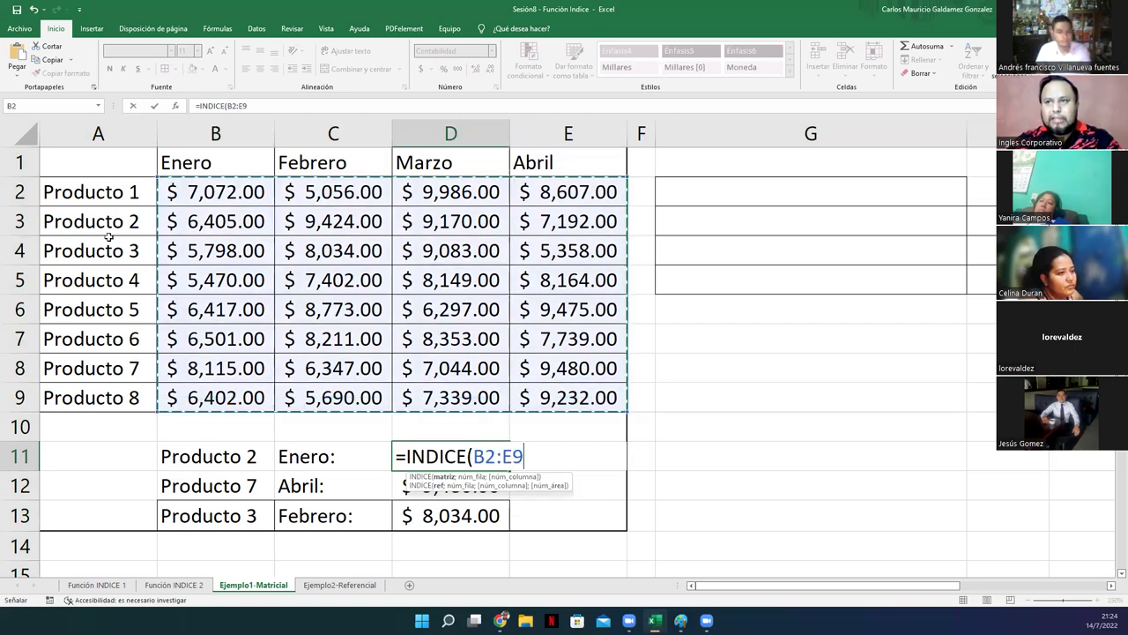
type(";")
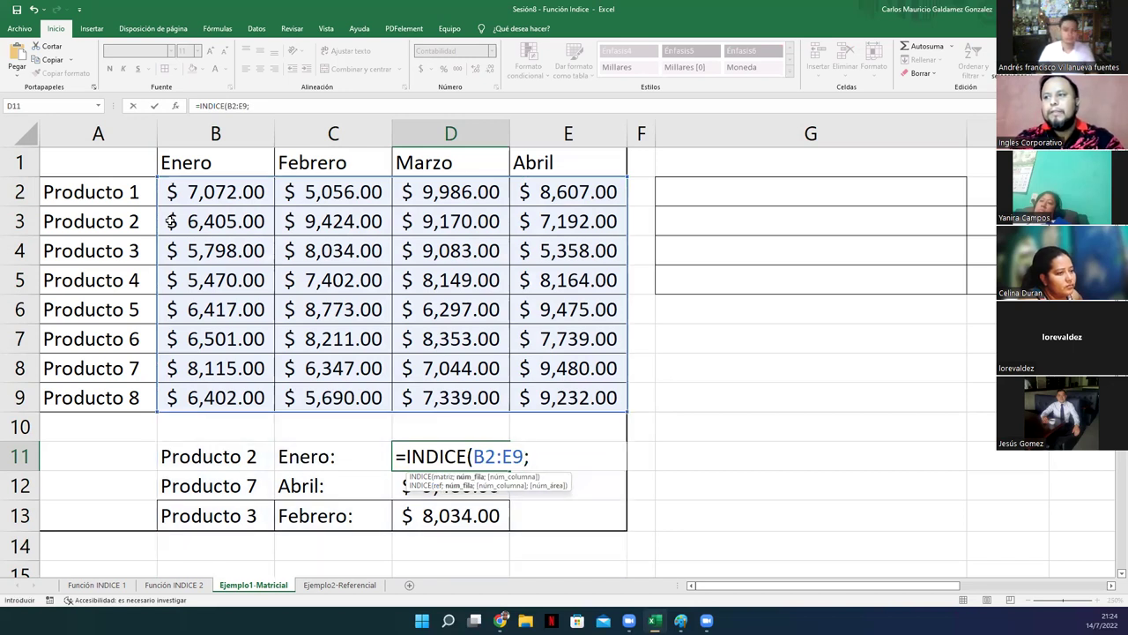
type("2;")
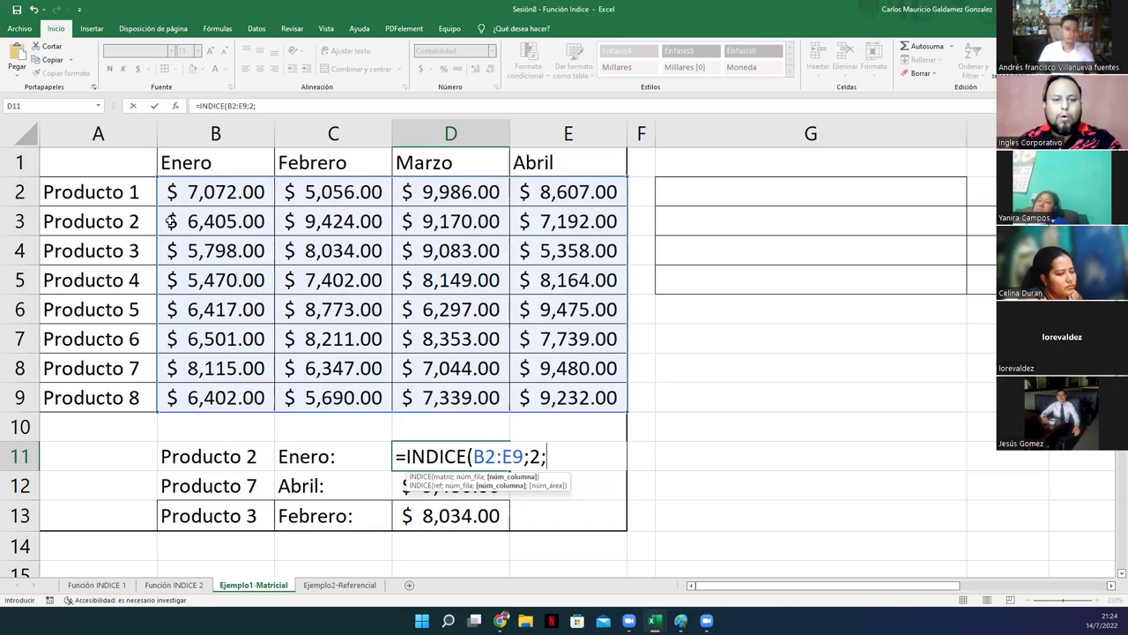
type("1)")
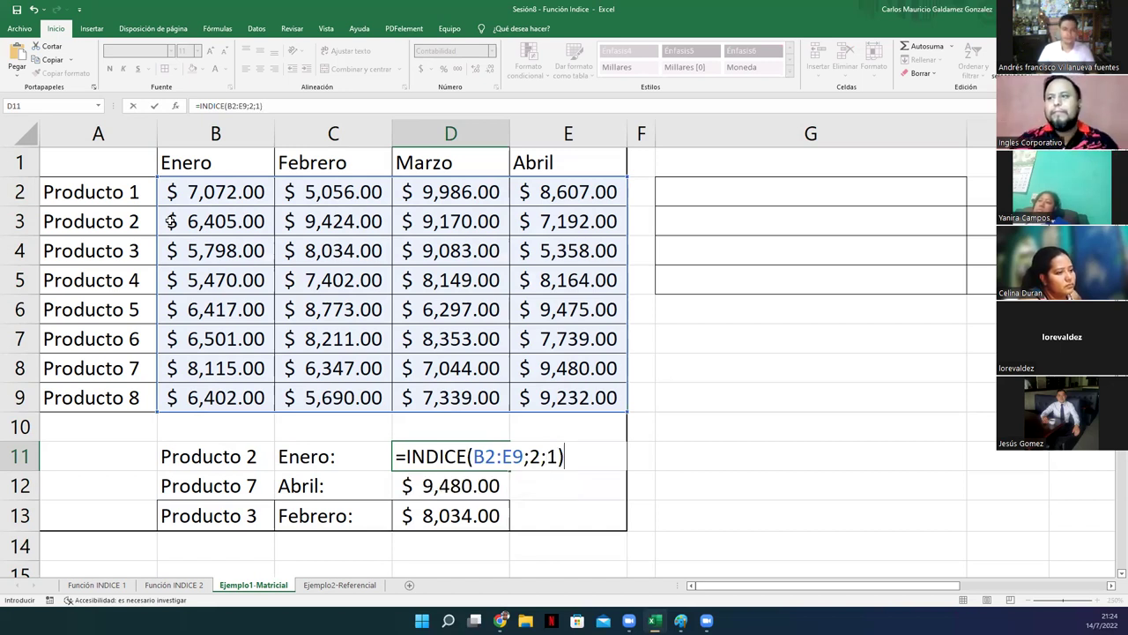
key("Return")
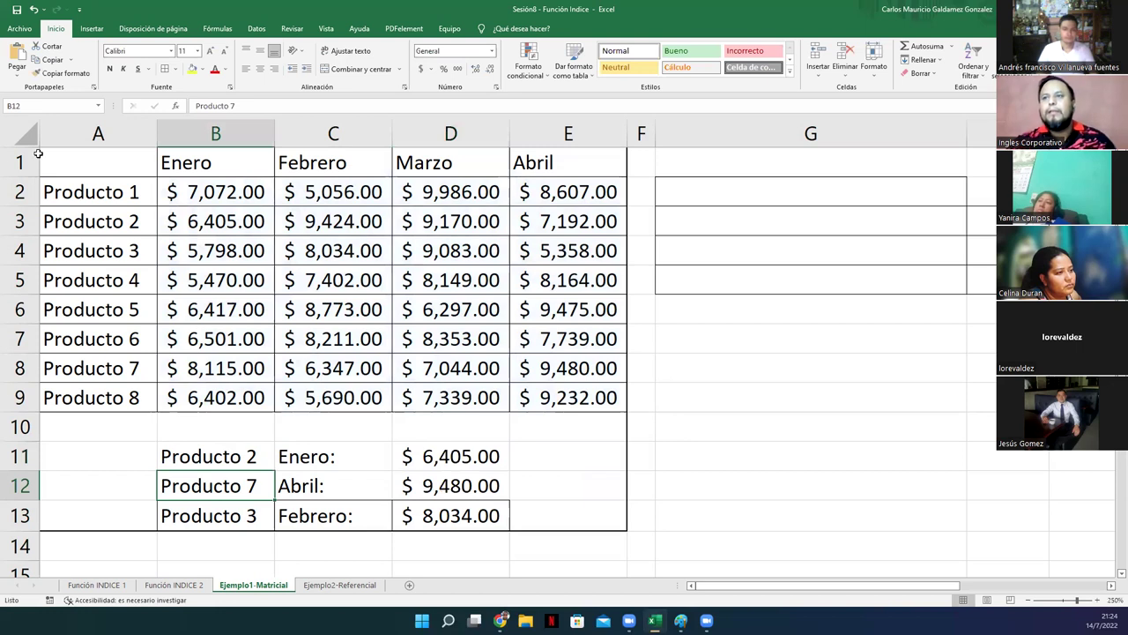
left_click(21, 221)
left_click(221, 133, "ctrl")
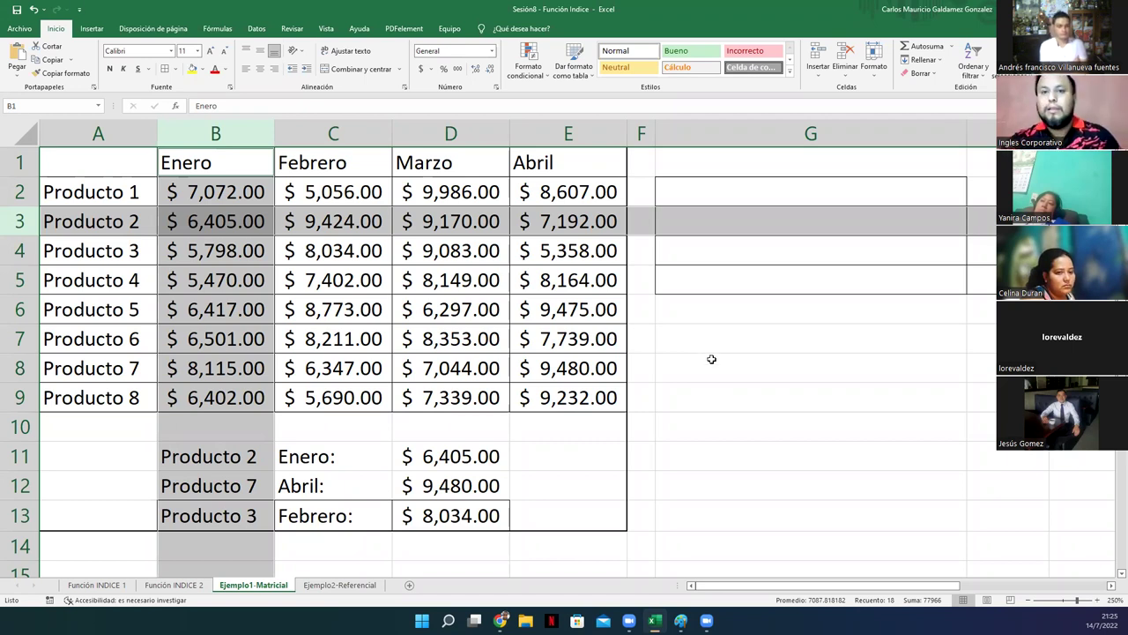
Step: Narrow column G and adjust the widths of the neighbouring columns H and I
left_click_drag(899, 139, 856, 134)
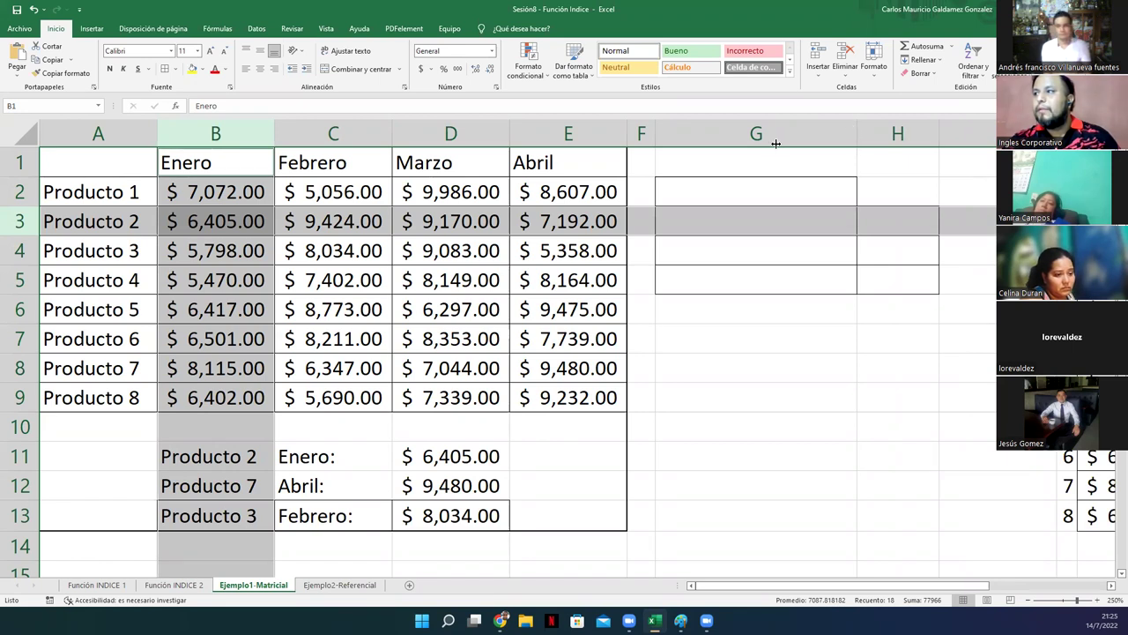
double_click(857, 139)
right_click(908, 137)
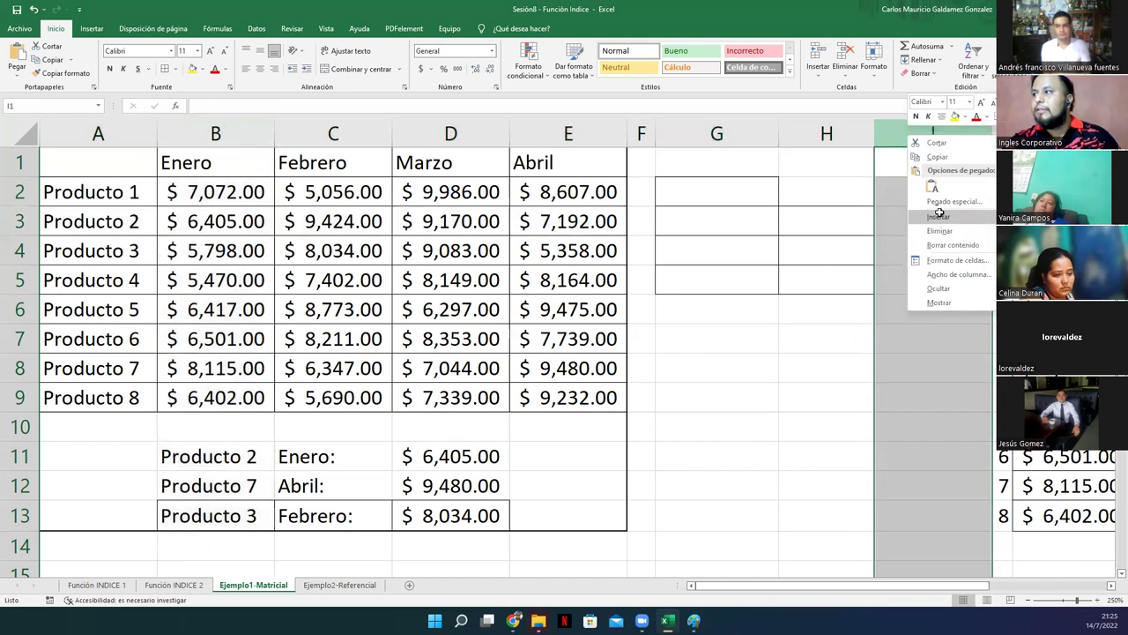
right_click(940, 137)
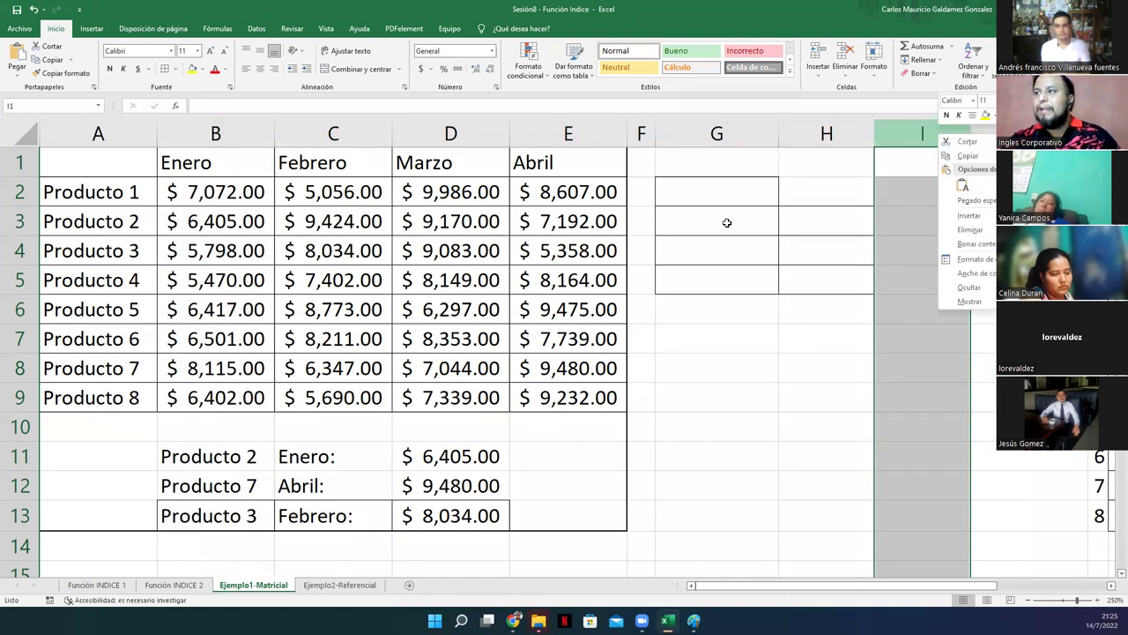
Step: Enter the heading Ejercicio in cell G2 above the bordered exercise cells
left_click(712, 196)
left_click(712, 197)
type("Ejercicio")
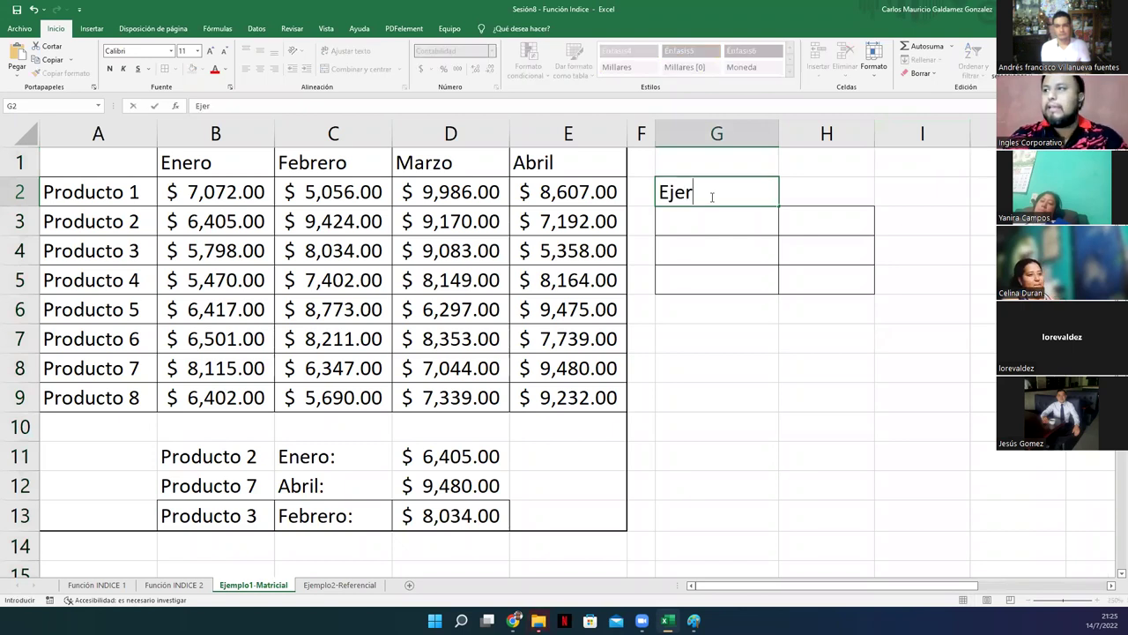
key("Return")
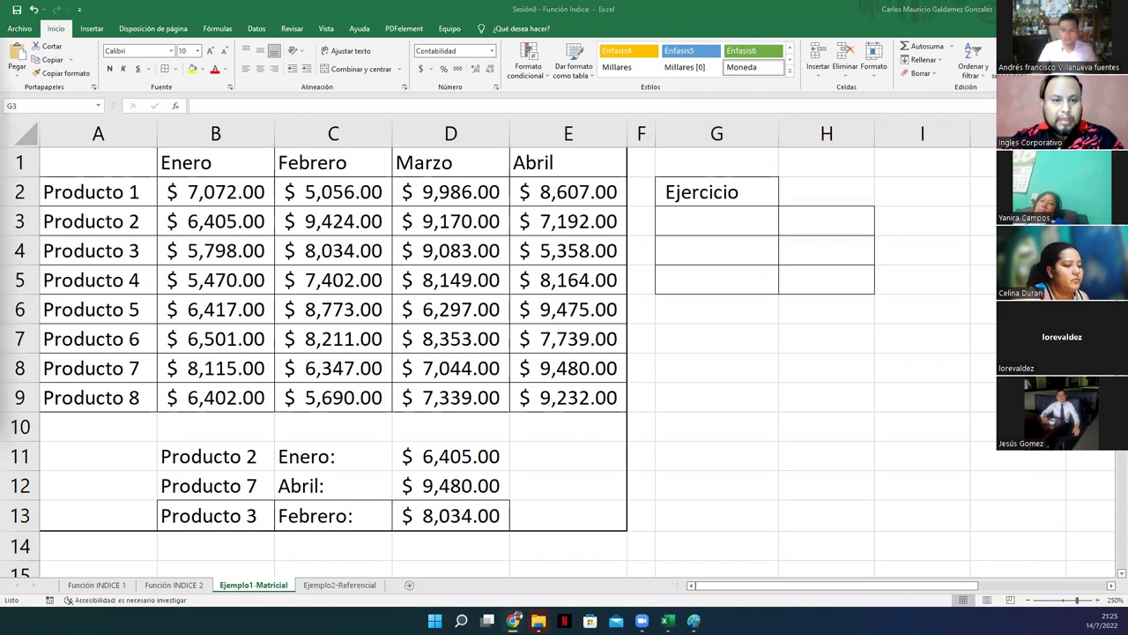
Step: Review the lookup labels in B11:C13 and the formulas in D11:D13 alongside the empty exercise cells G3:G5
left_click(717, 220)
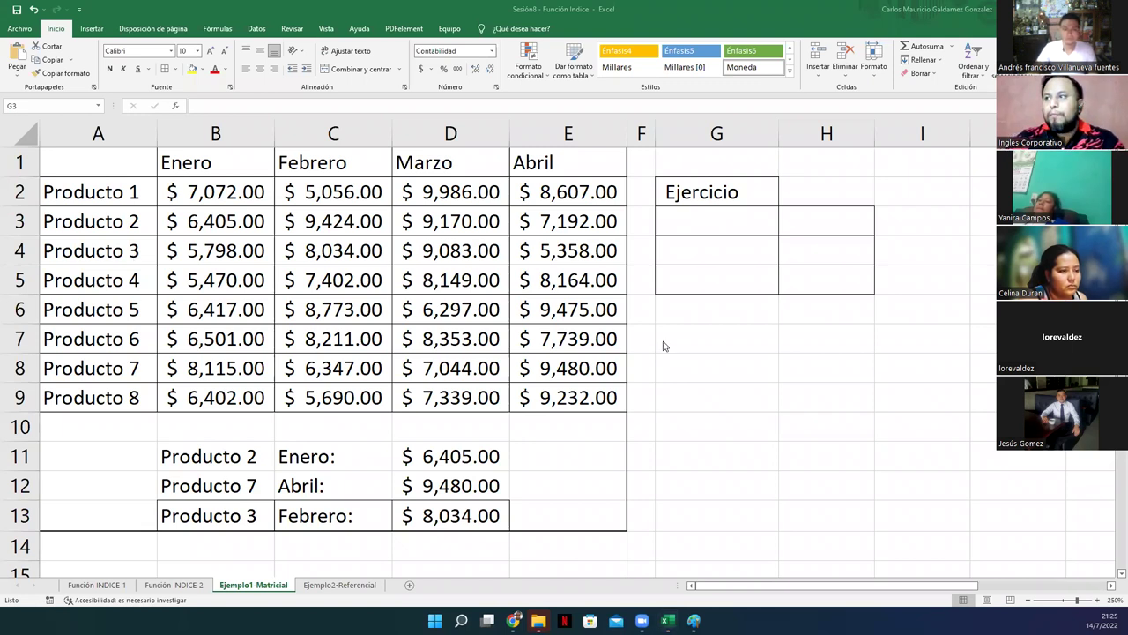
left_click(718, 217)
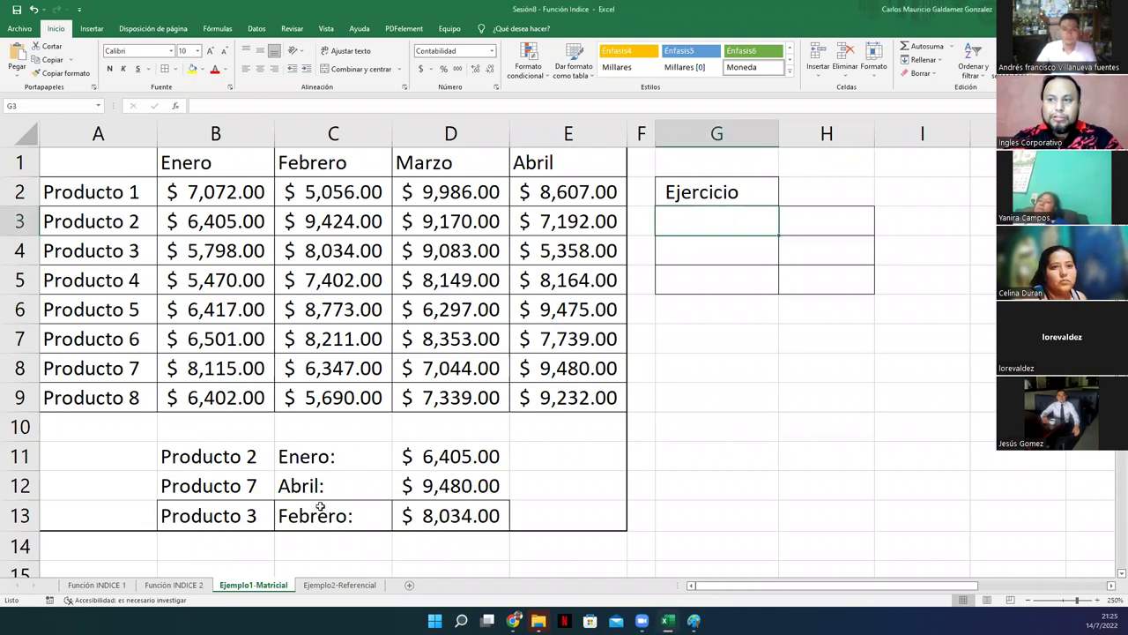
left_click_drag(203, 456, 335, 515)
left_click_drag(441, 460, 447, 538)
left_click_drag(723, 216, 743, 280)
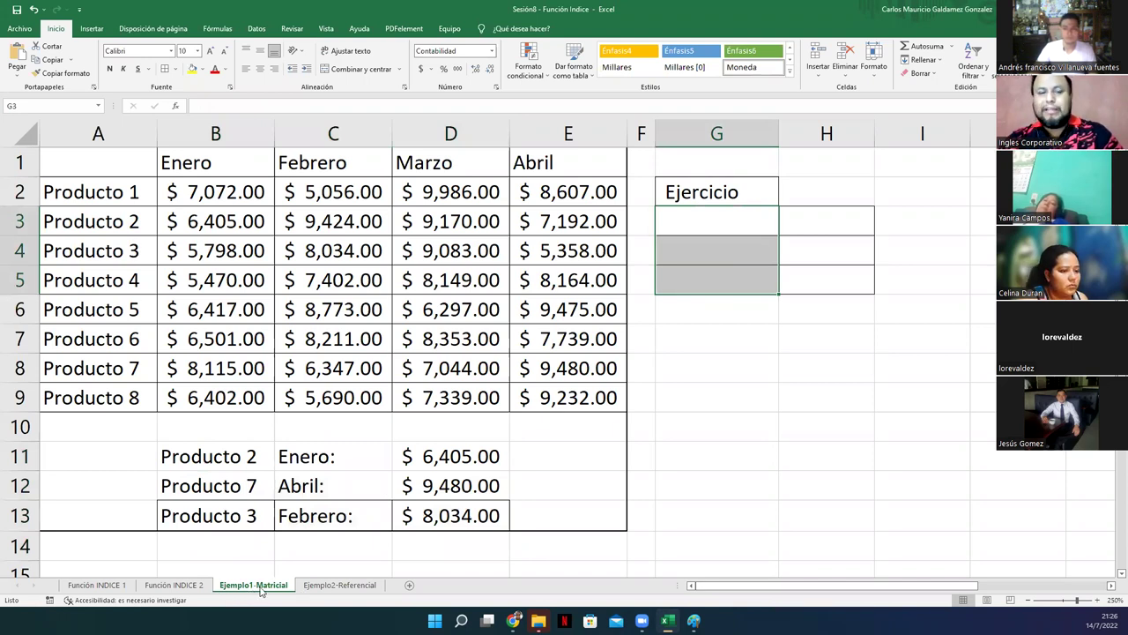
left_click(744, 227)
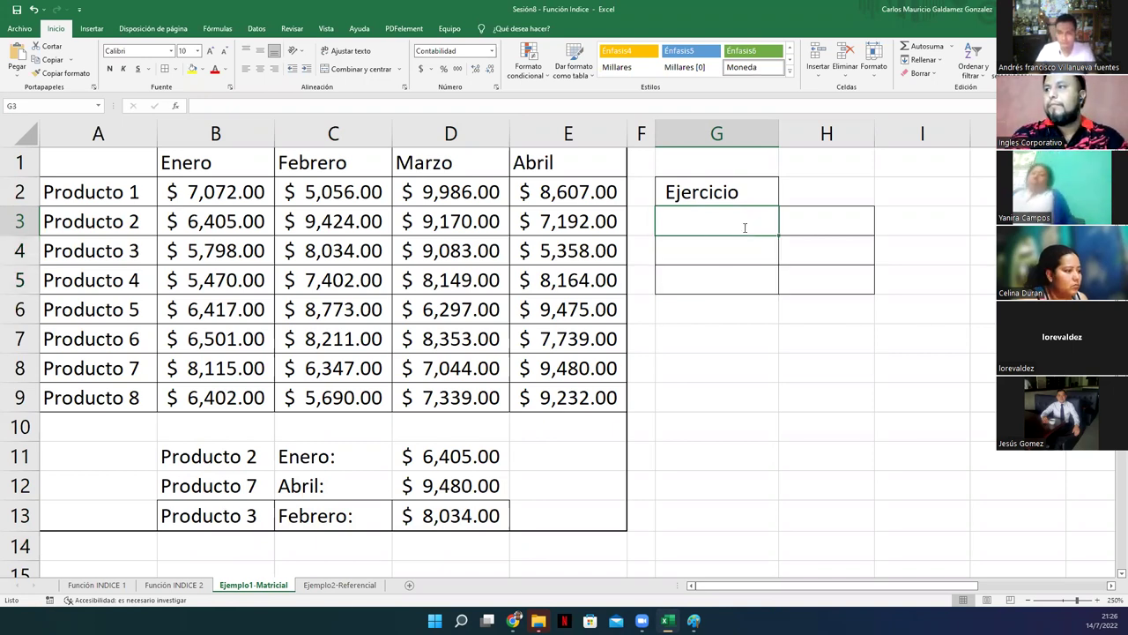
Step: Enter Producto 3, Producto 5 and Producto 8 in the exercise cells G3:G5
type("Producto")
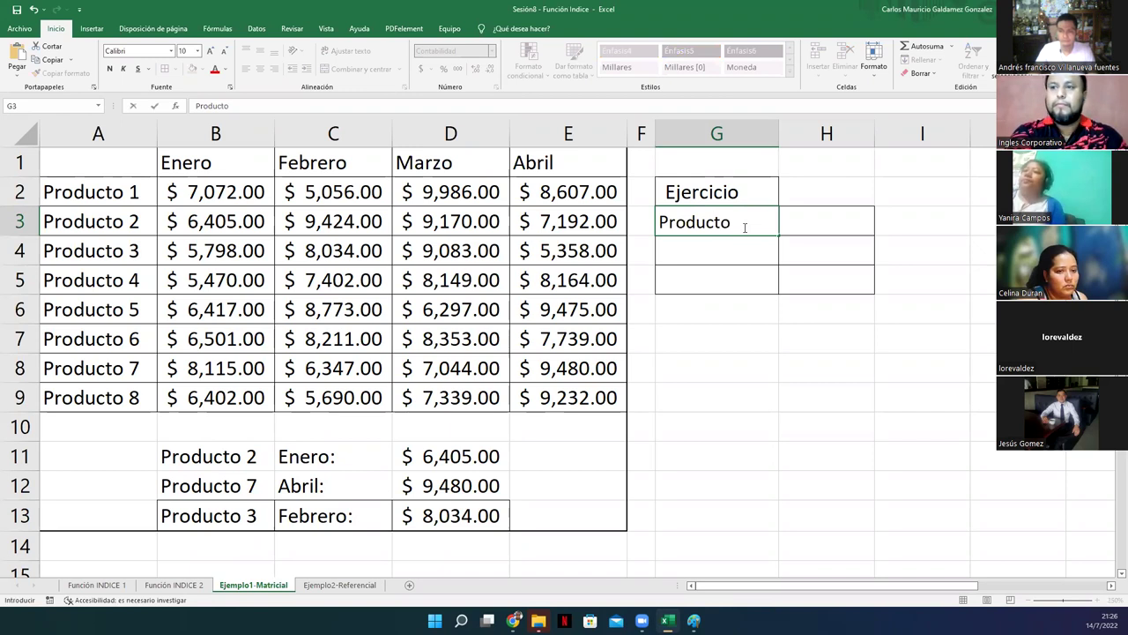
type(" 3")
key("Return")
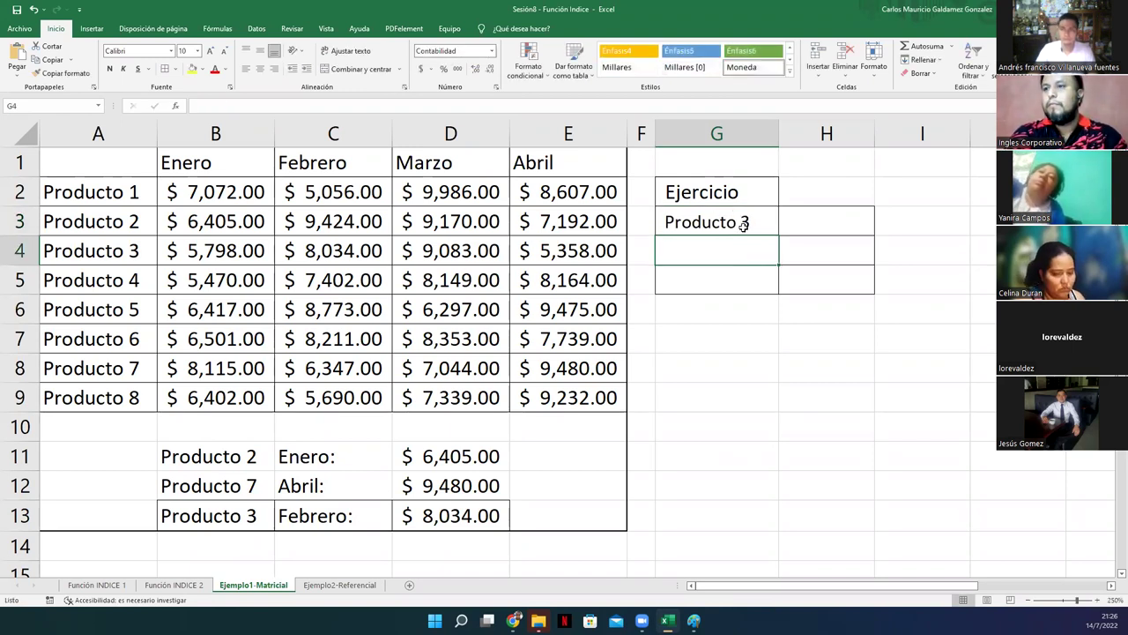
type("Producto ")
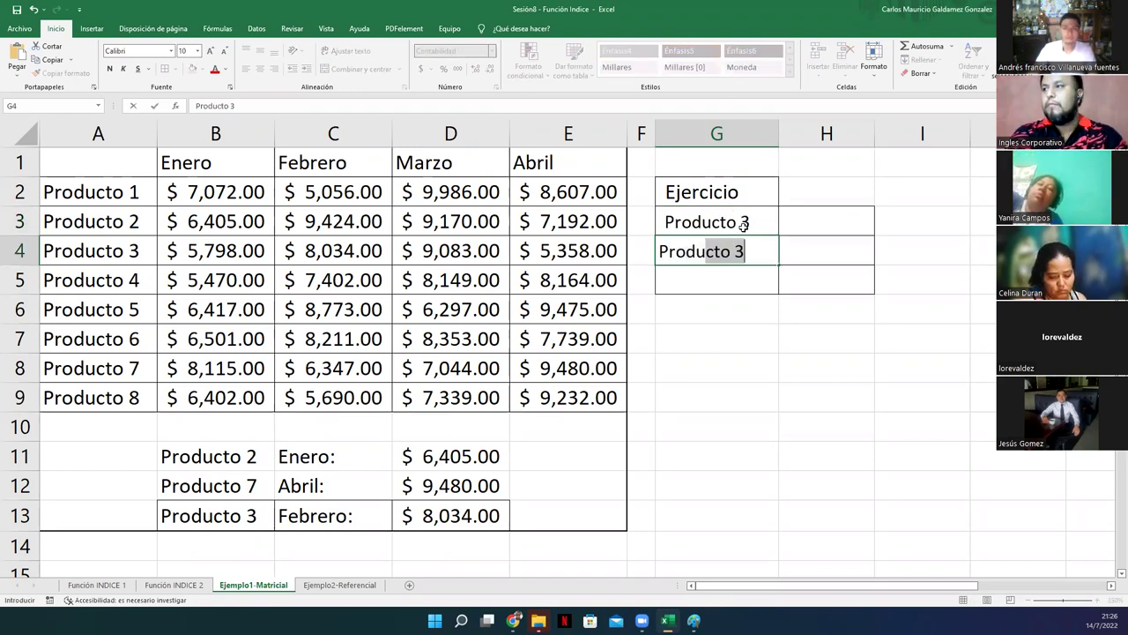
type("5")
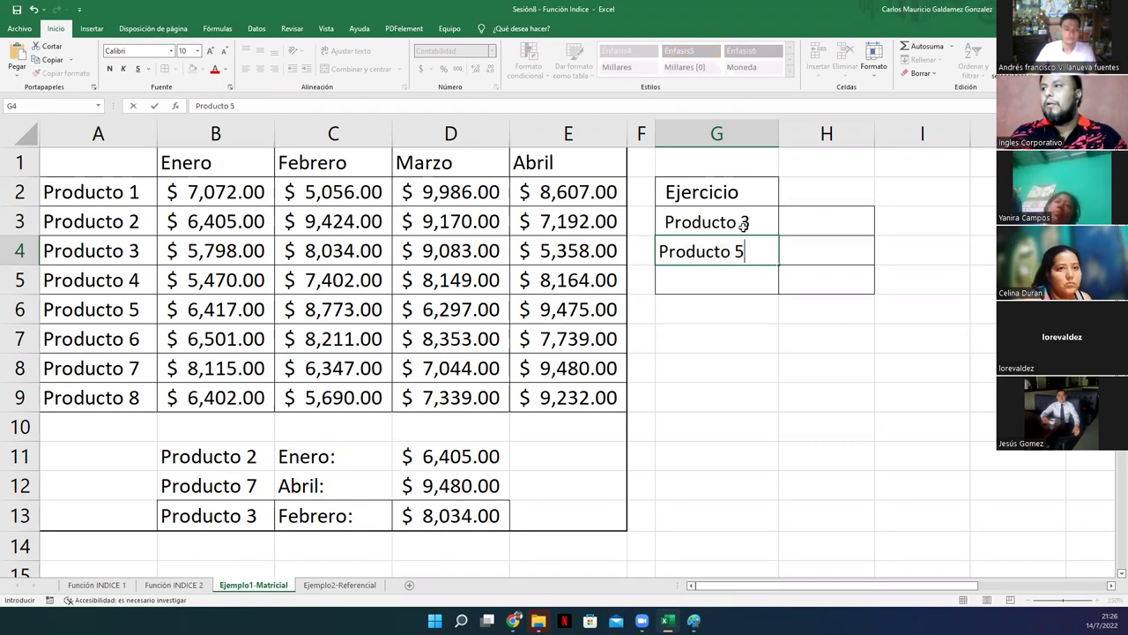
key("Return")
type("Producto 8")
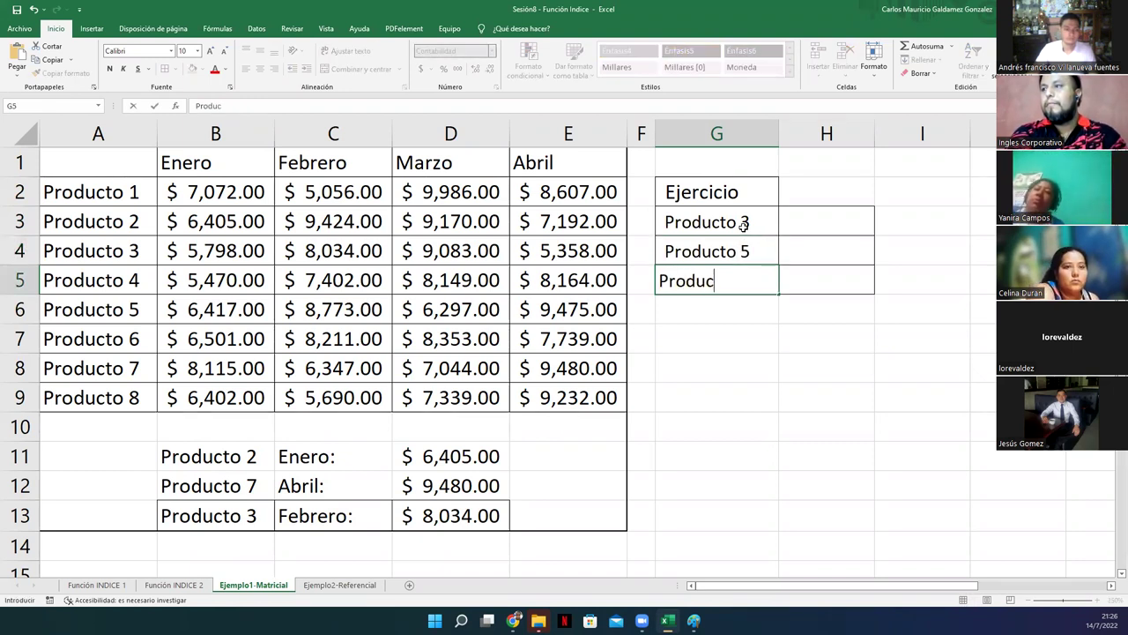
key("Tab")
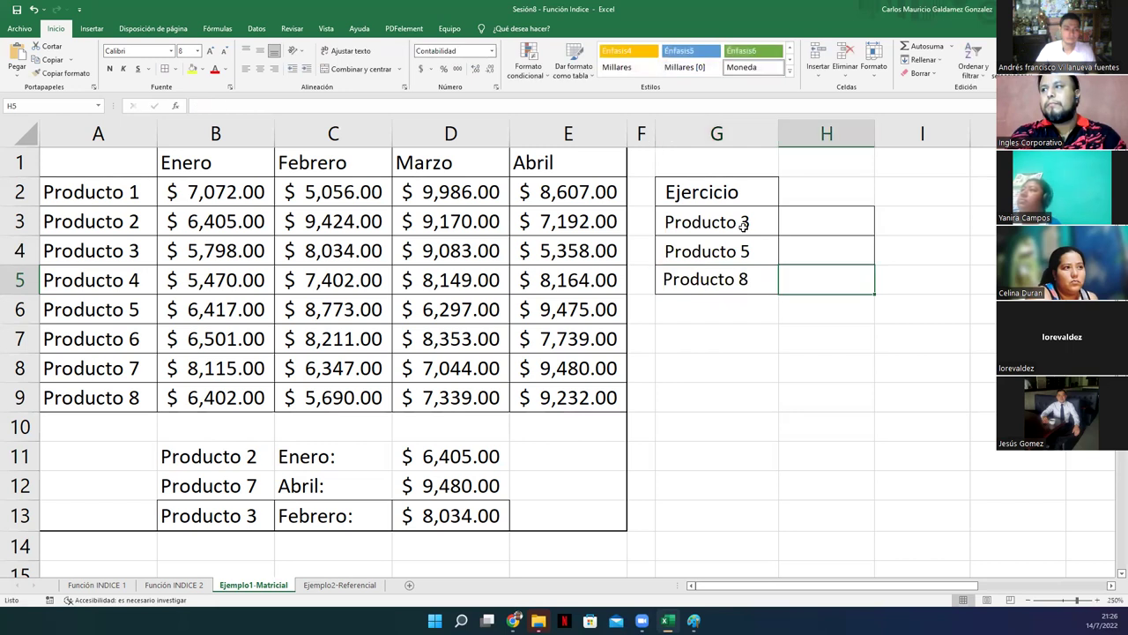
Step: Enter the months Febrero, Abril and Enero beside the exercise products in H3:H5
key("Up")
key("Up")
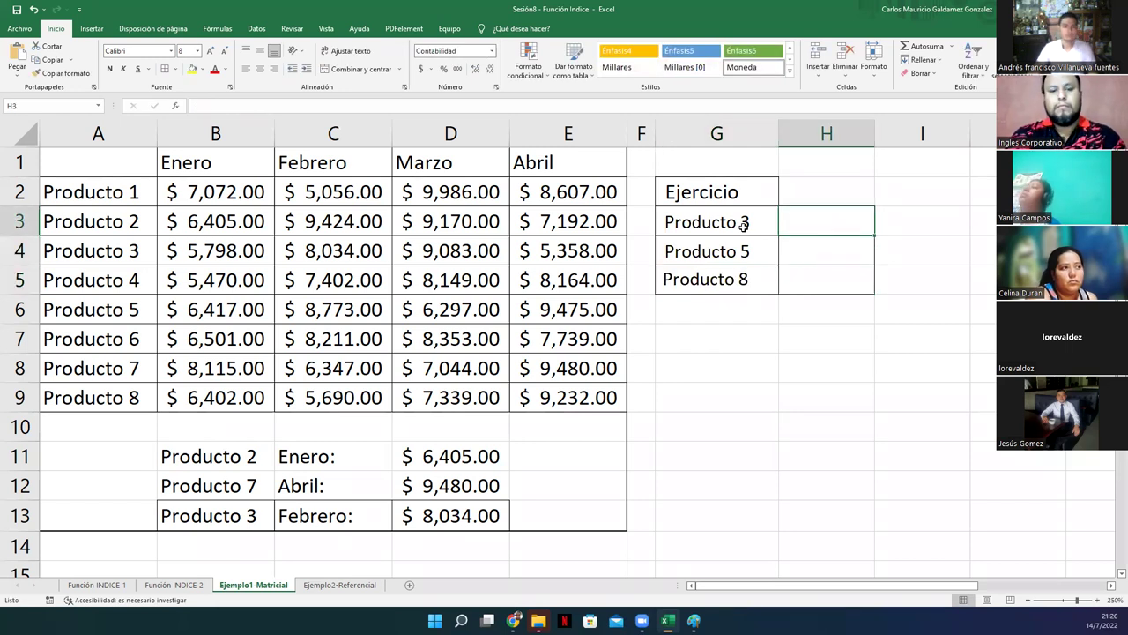
type("Febrero")
key("Return")
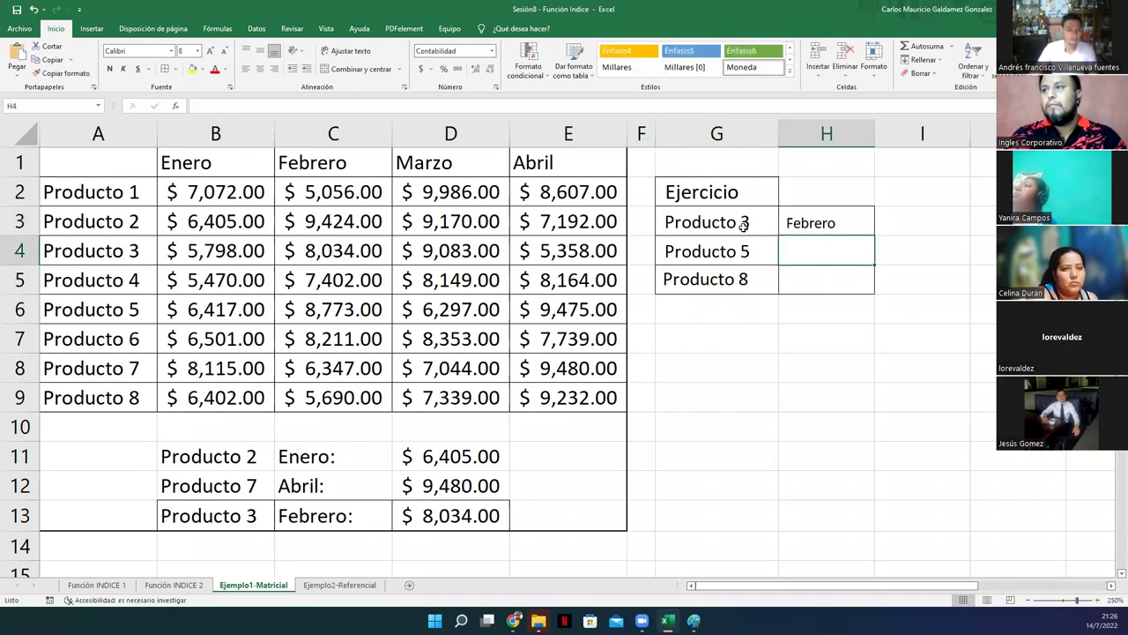
type("Abril")
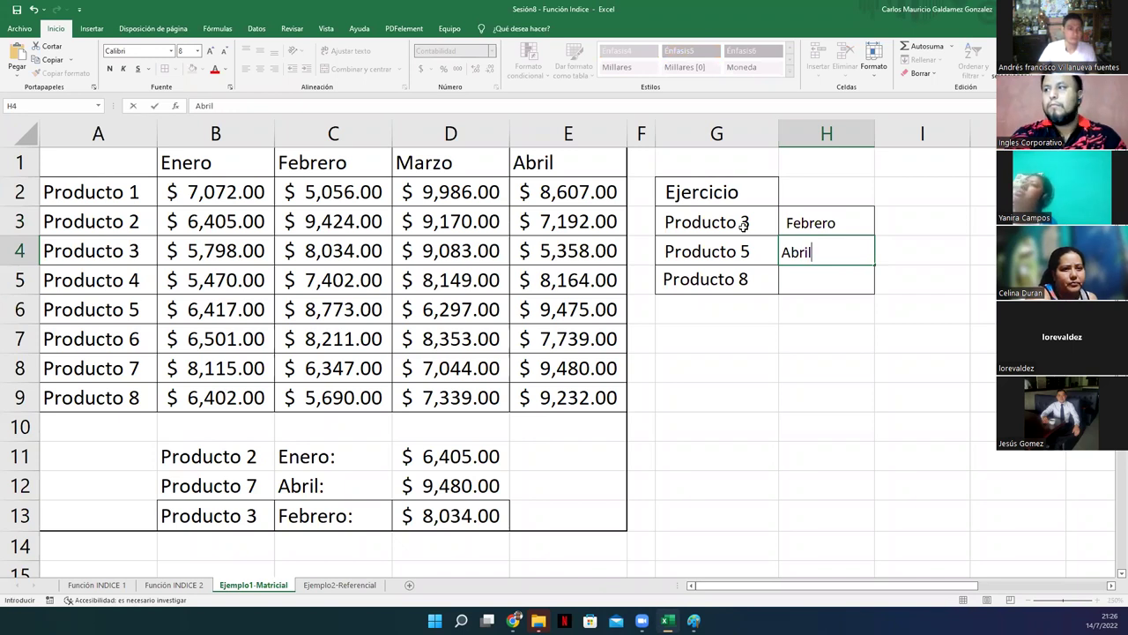
key("Return")
type("Enero")
key("Return")
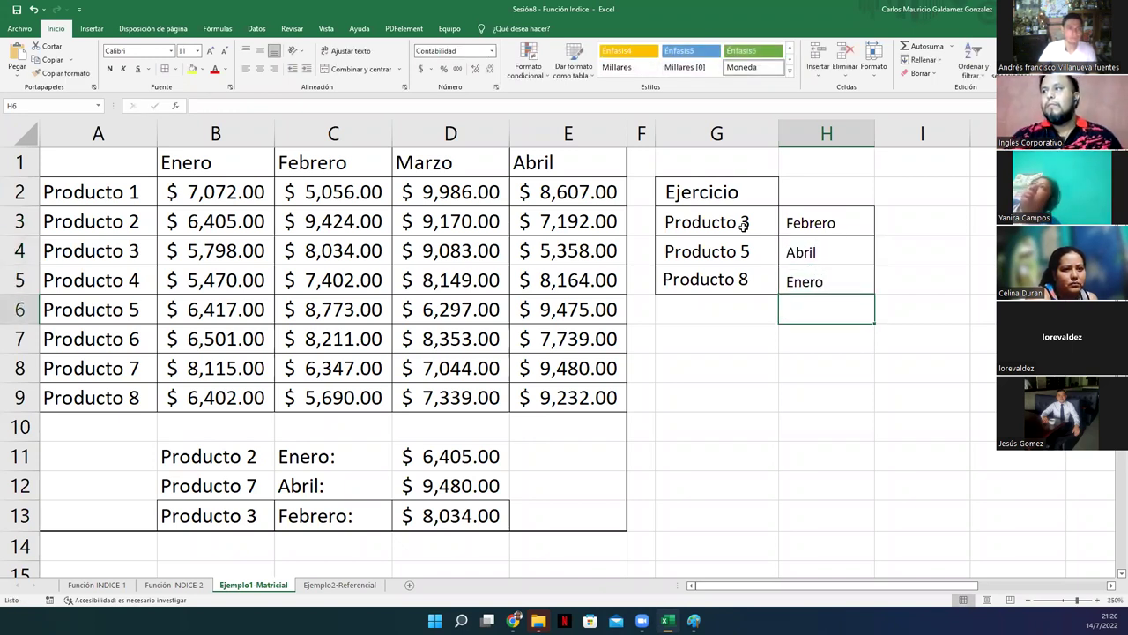
Step: Add borders to the answer cells I3:I5, and highlight the solved example B11:D13 and the exercise labels G3:H5
left_click_drag(912, 222, 902, 269)
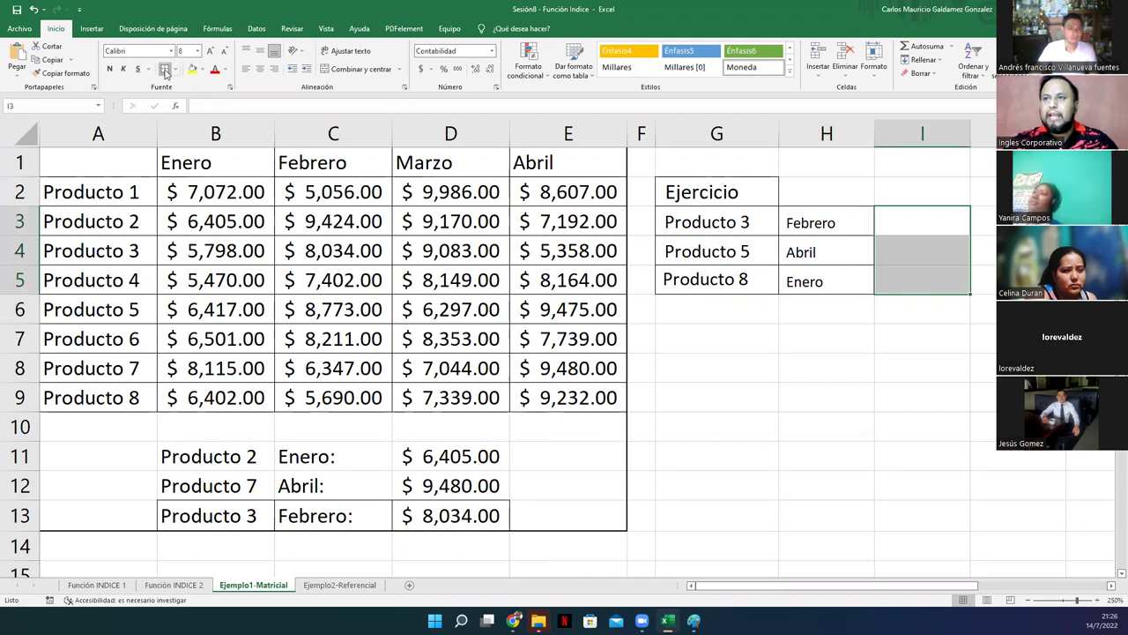
left_click_drag(235, 454, 408, 515)
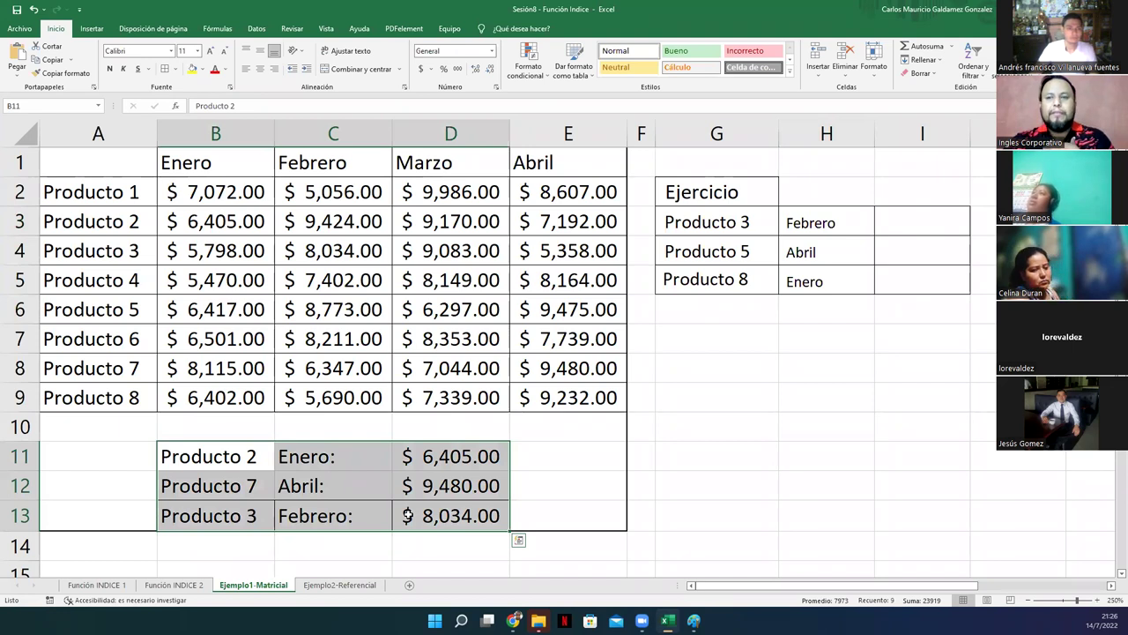
left_click_drag(727, 223, 802, 282)
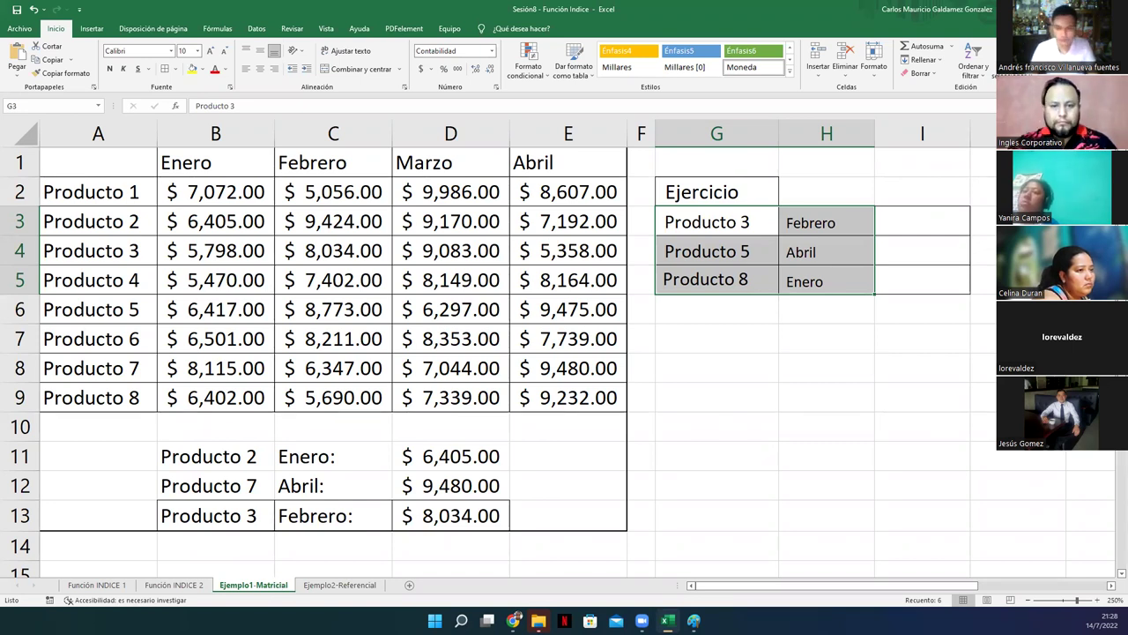
key("alt+Tab")
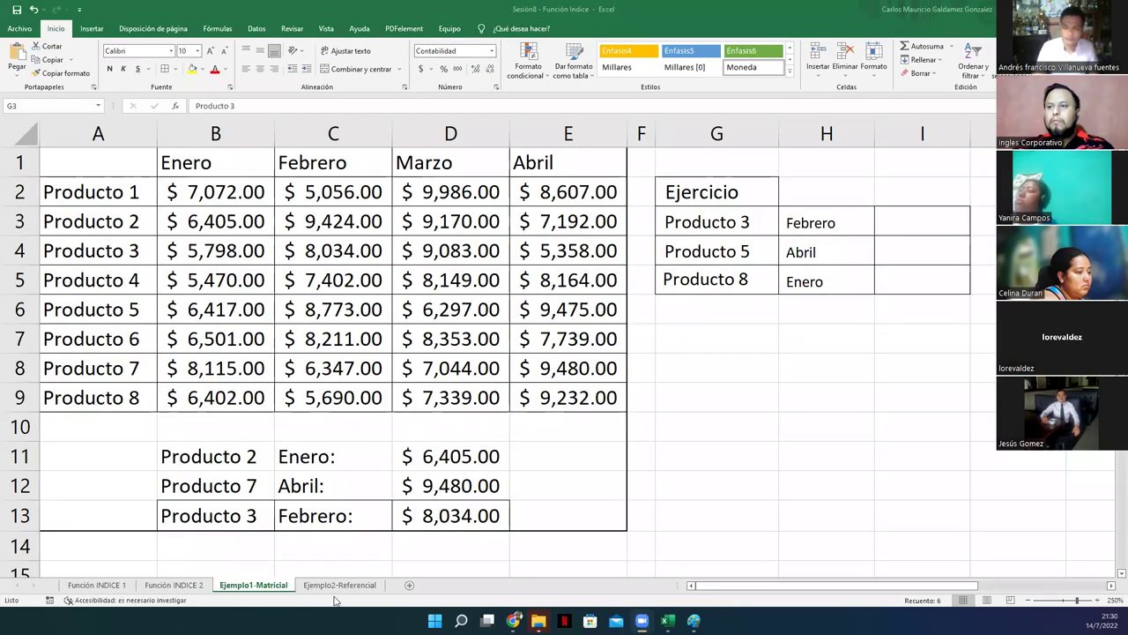
key("shift+Right")
key("shift+Down")
key("shift+Down")
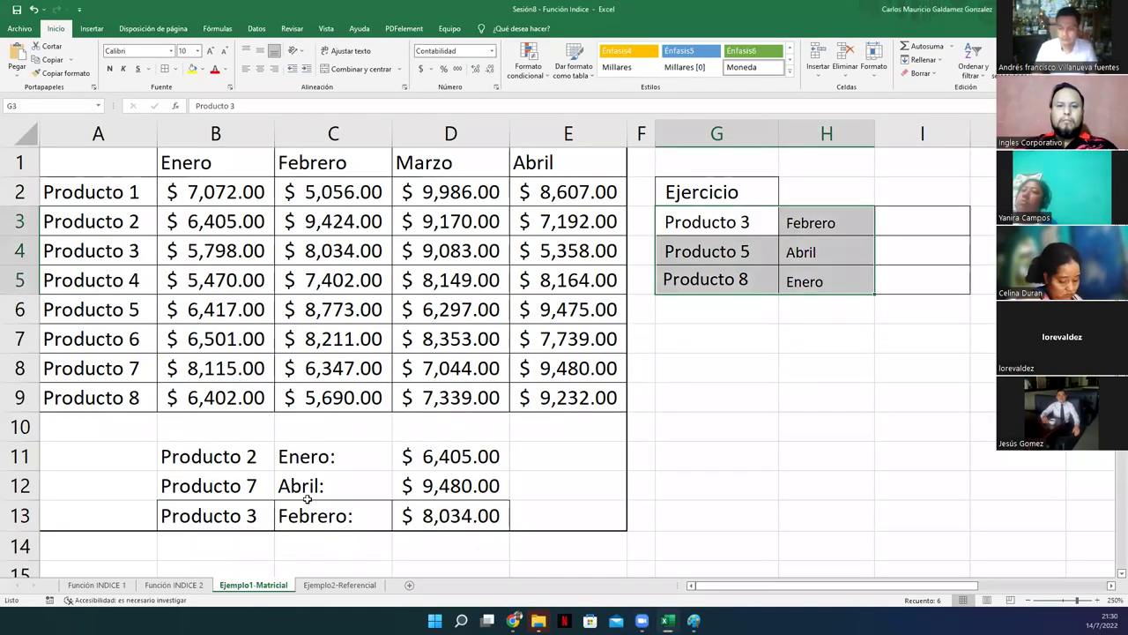
left_click(906, 277)
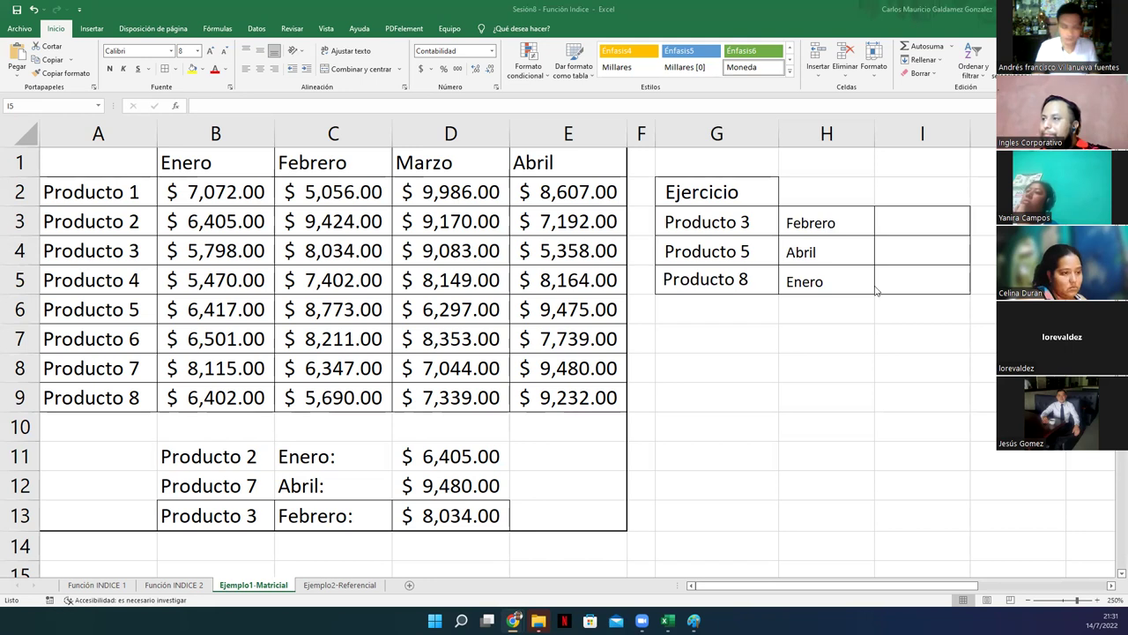
Step: Change the month for Producto 3 in cell H3 to Marzo
left_click(796, 227)
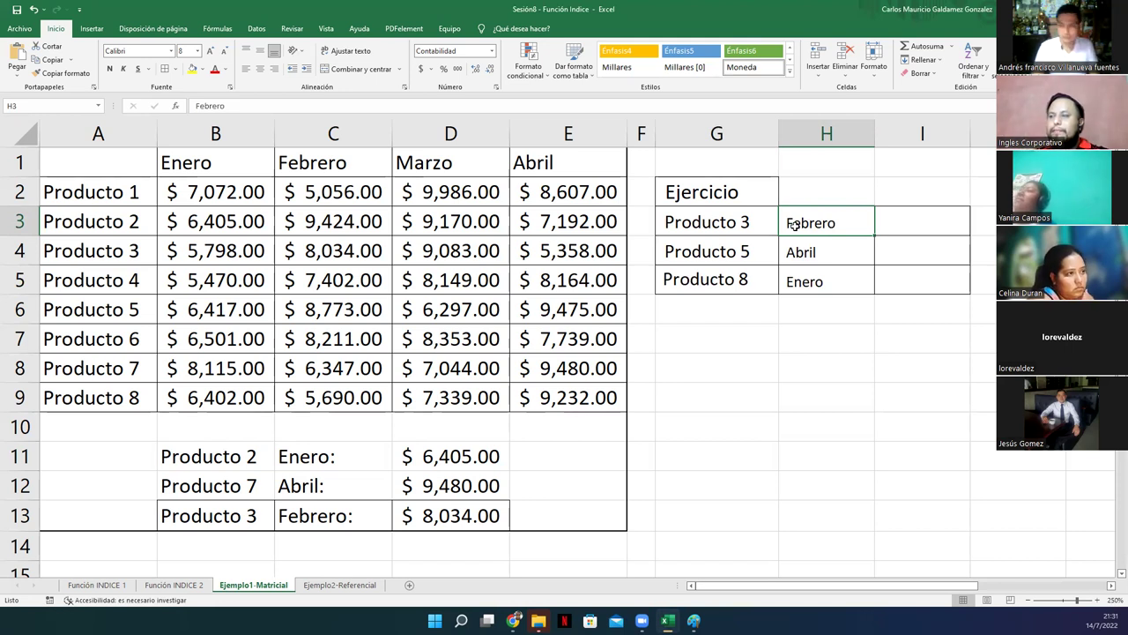
type("Marzo")
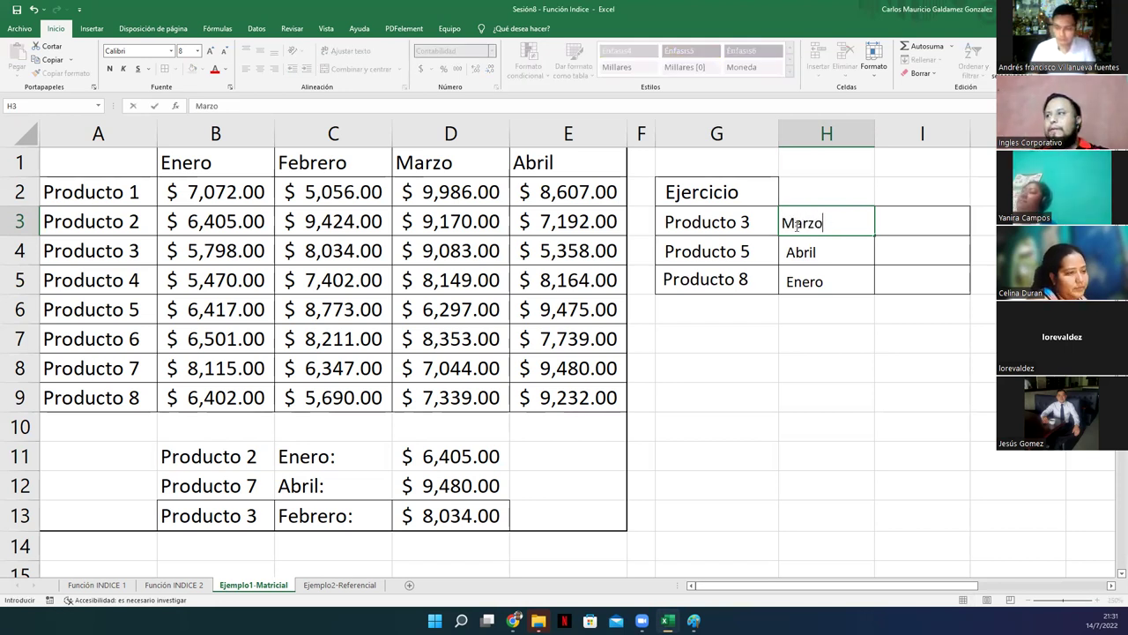
key("Return")
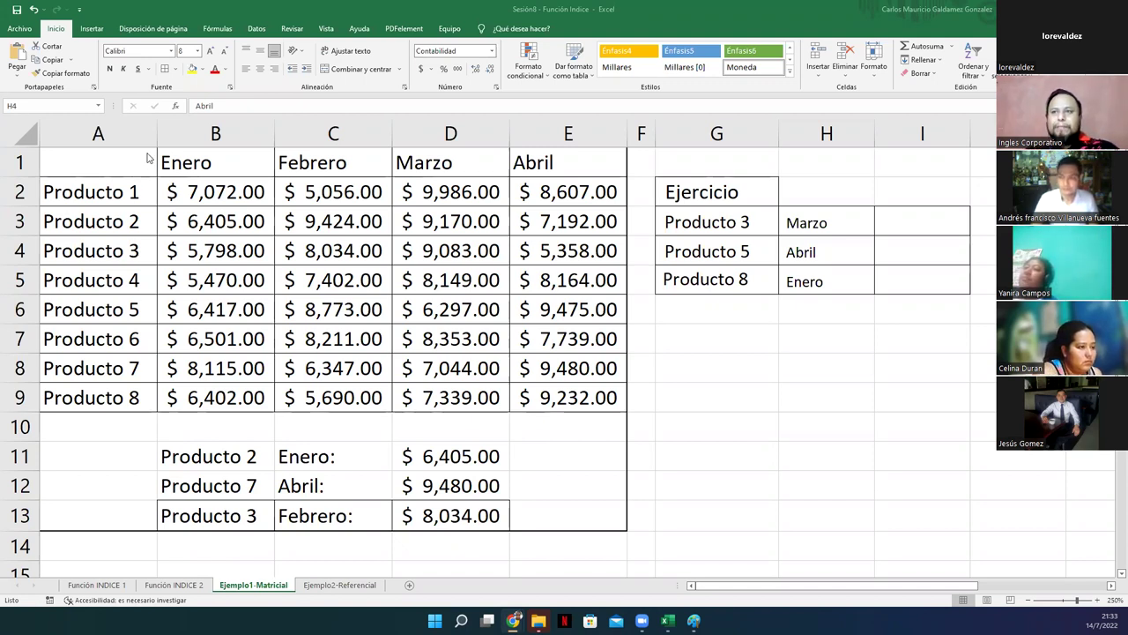
Step: Examine the product labels and the Enero values from B2 to B9 one by one to count the matrix row positions
key("alt+Tab")
left_click(119, 193)
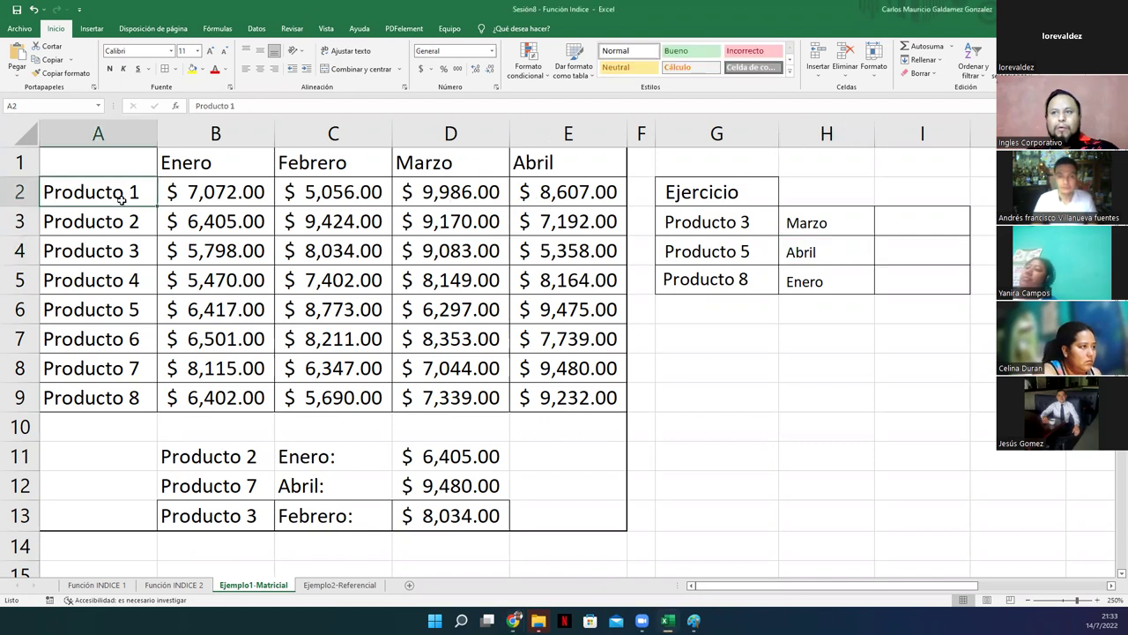
left_click(96, 222)
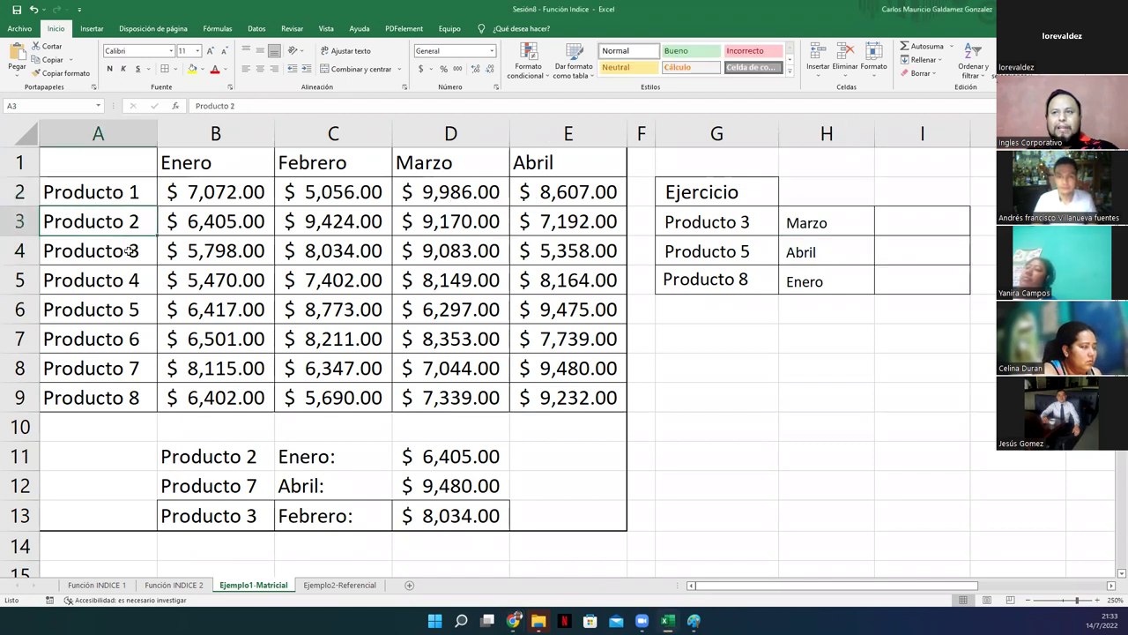
left_click(177, 192)
left_click(191, 227)
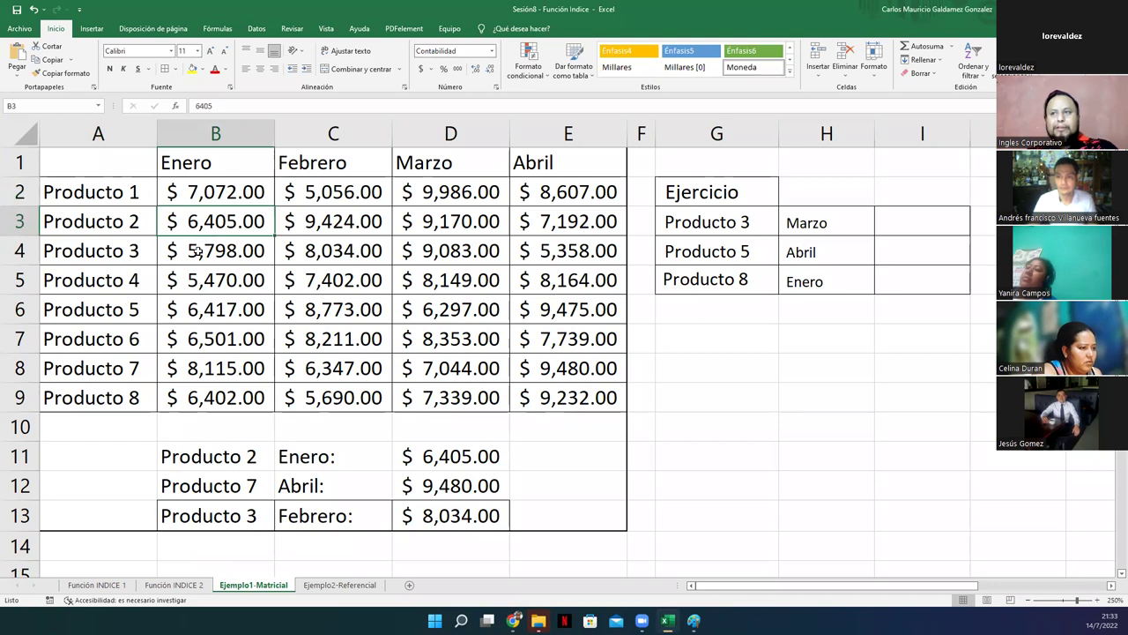
left_click(198, 251)
left_click(202, 280)
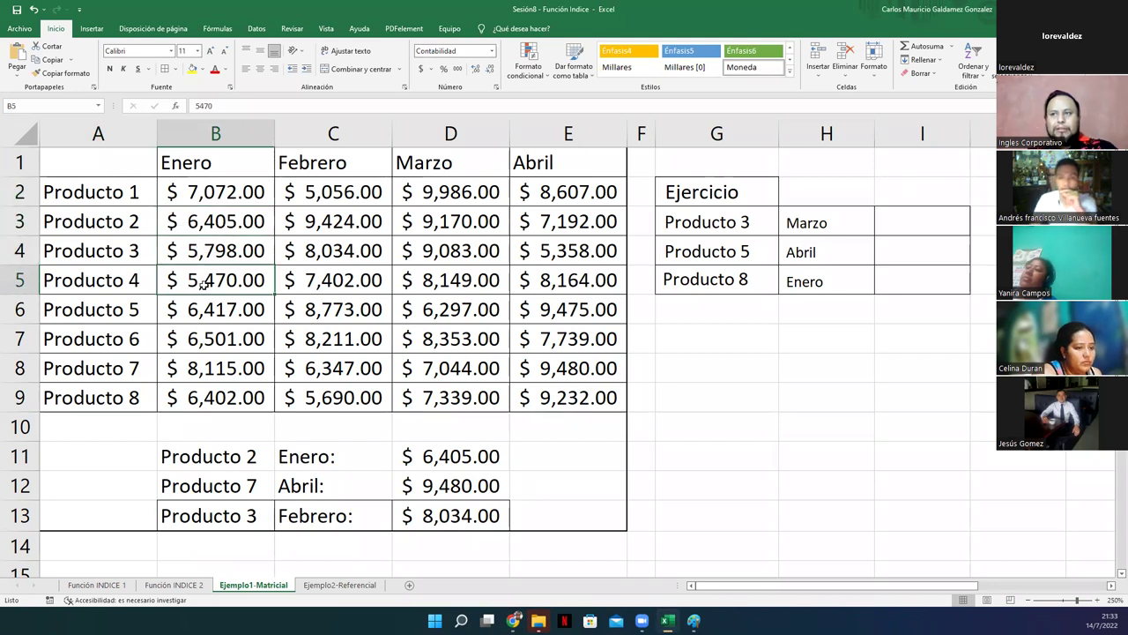
left_click(198, 316)
left_click(220, 339)
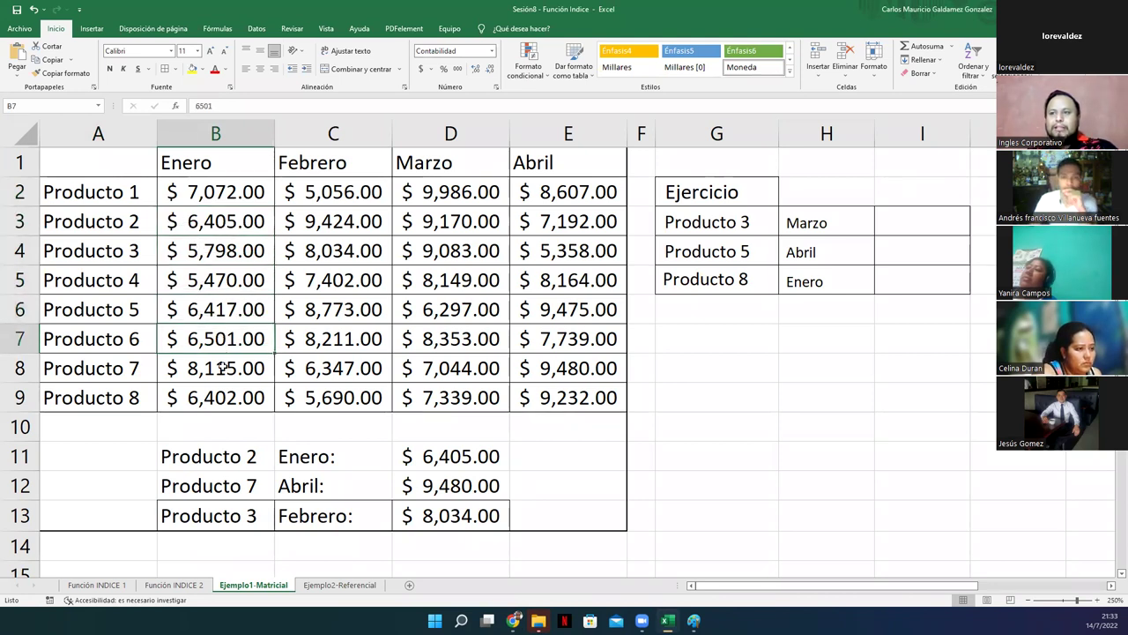
left_click(223, 368)
left_click(185, 403)
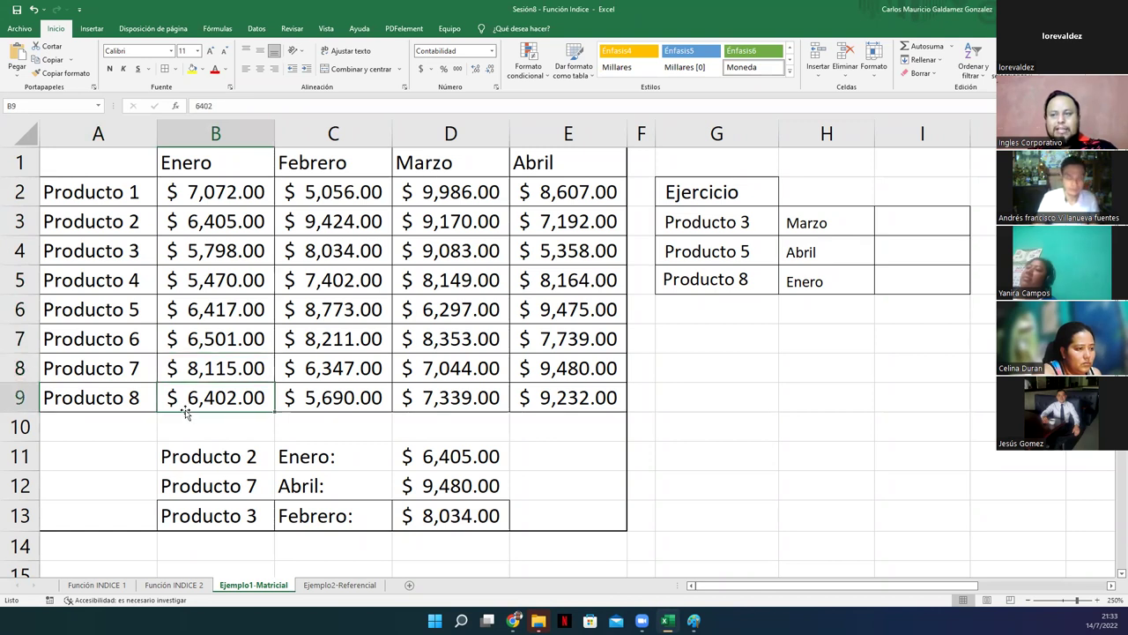
Step: Examine the Producto 1 values from B2 to E2 to count the matrix column positions
left_click(208, 191)
left_click(318, 192)
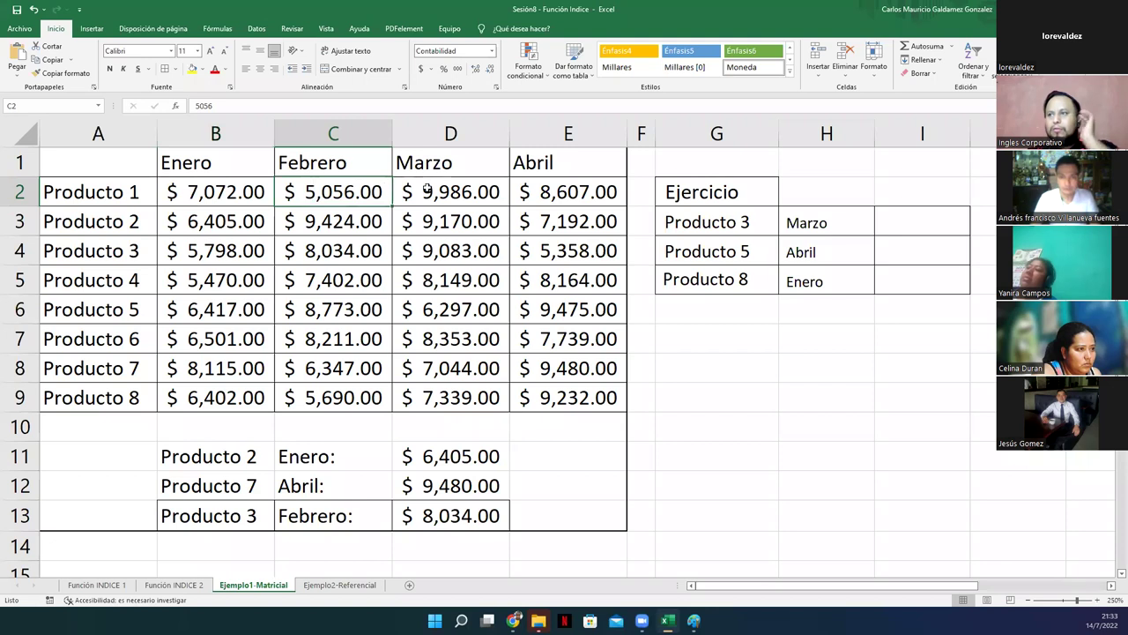
left_click(430, 187)
left_click(544, 187)
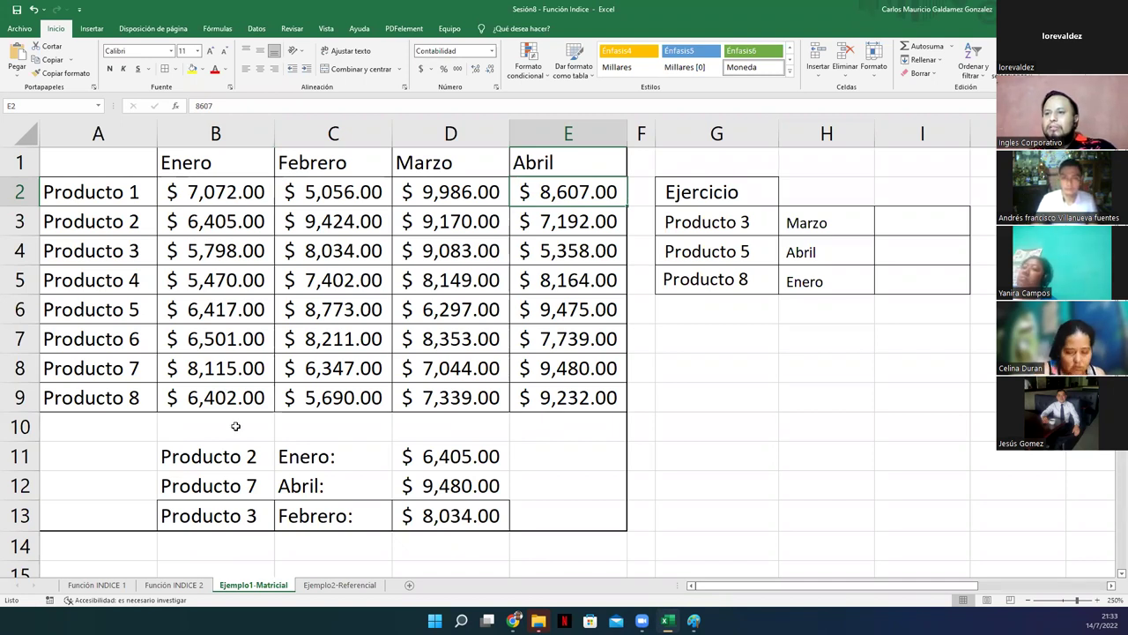
Step: Review the Producto 2 and Enero labels in row 11 and inspect the INDICE formula in D11
left_click_drag(229, 462, 270, 460)
left_click(319, 460)
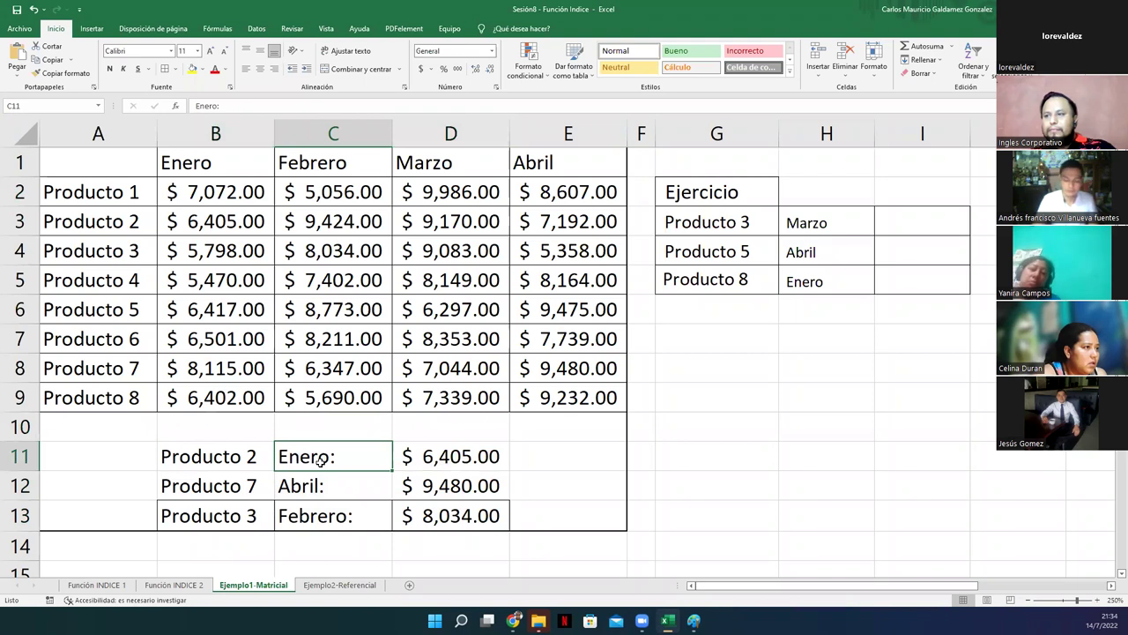
left_click(221, 458)
left_click(426, 457)
double_click(426, 457)
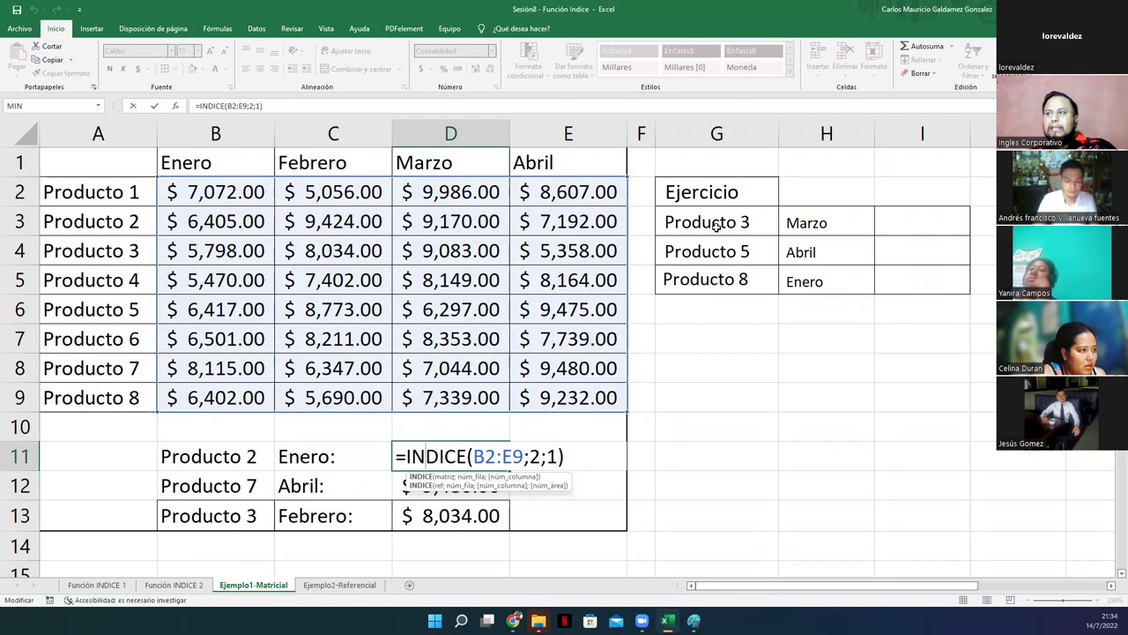
key("Return")
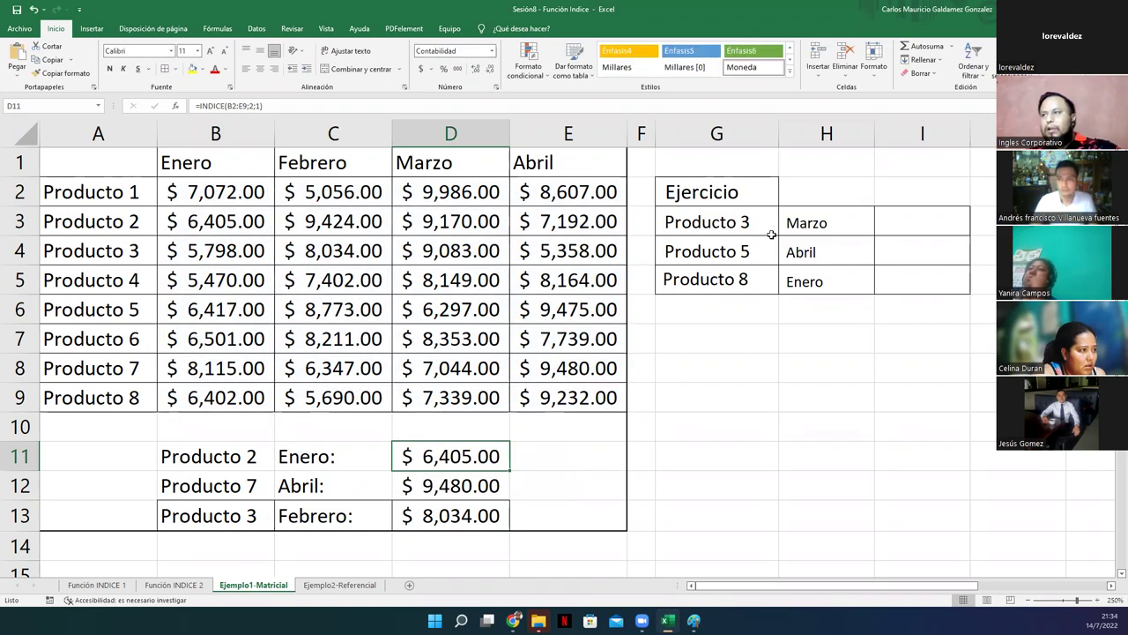
Step: Highlight the exercise products in G3:G5 and months in H3:H5, and compare them with the arguments of the example formula in D11
left_click(713, 224)
left_click_drag(710, 227, 709, 281)
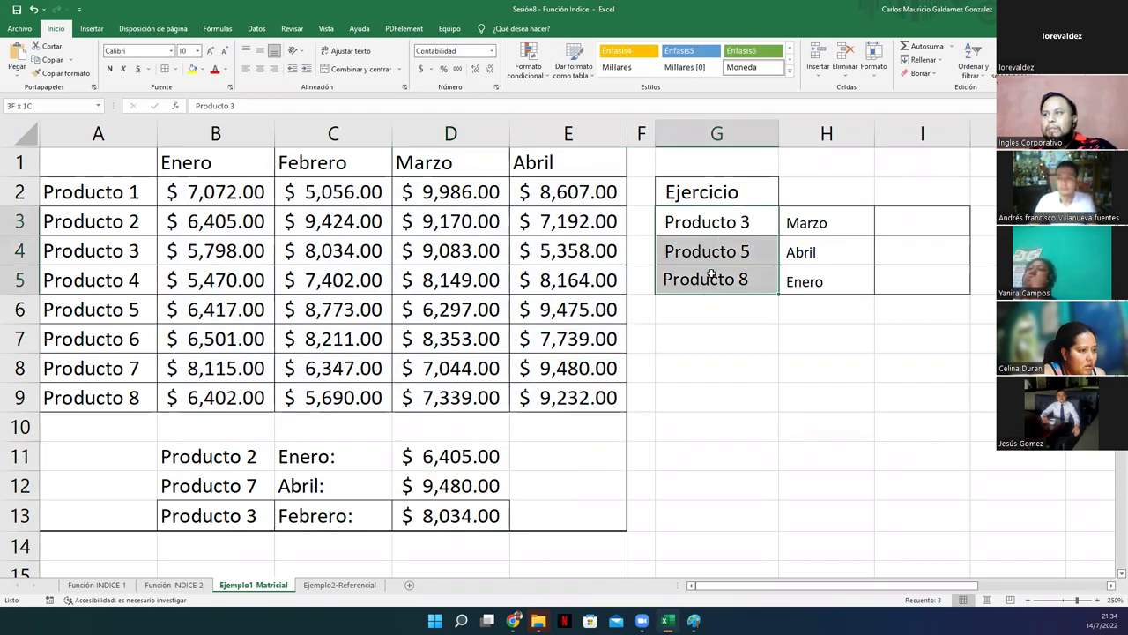
left_click_drag(796, 227, 842, 272)
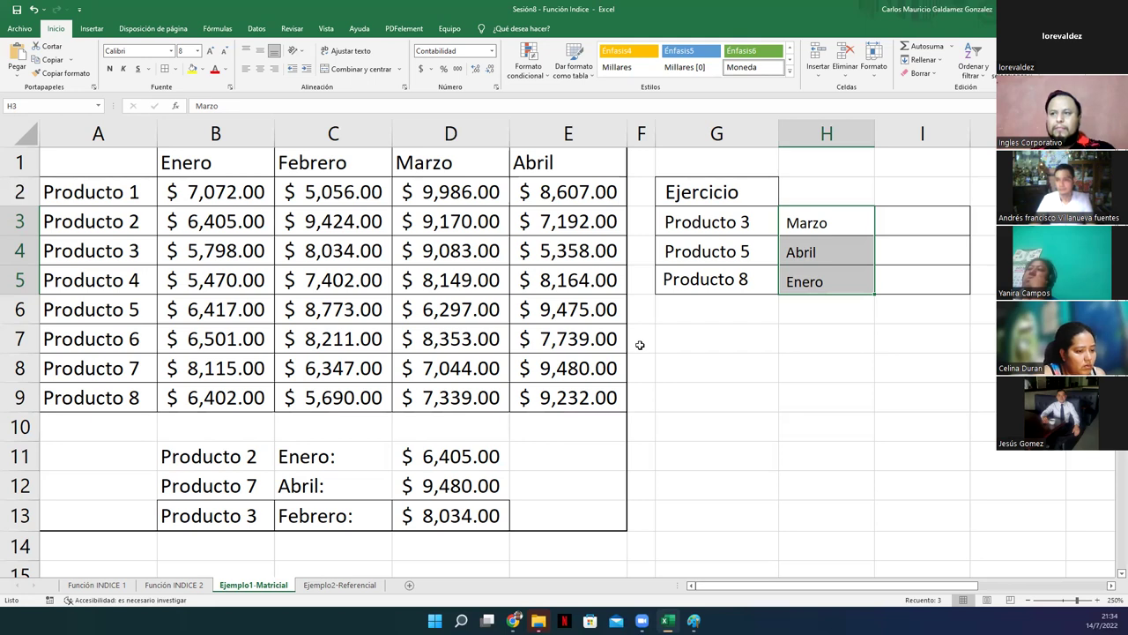
left_click(450, 454)
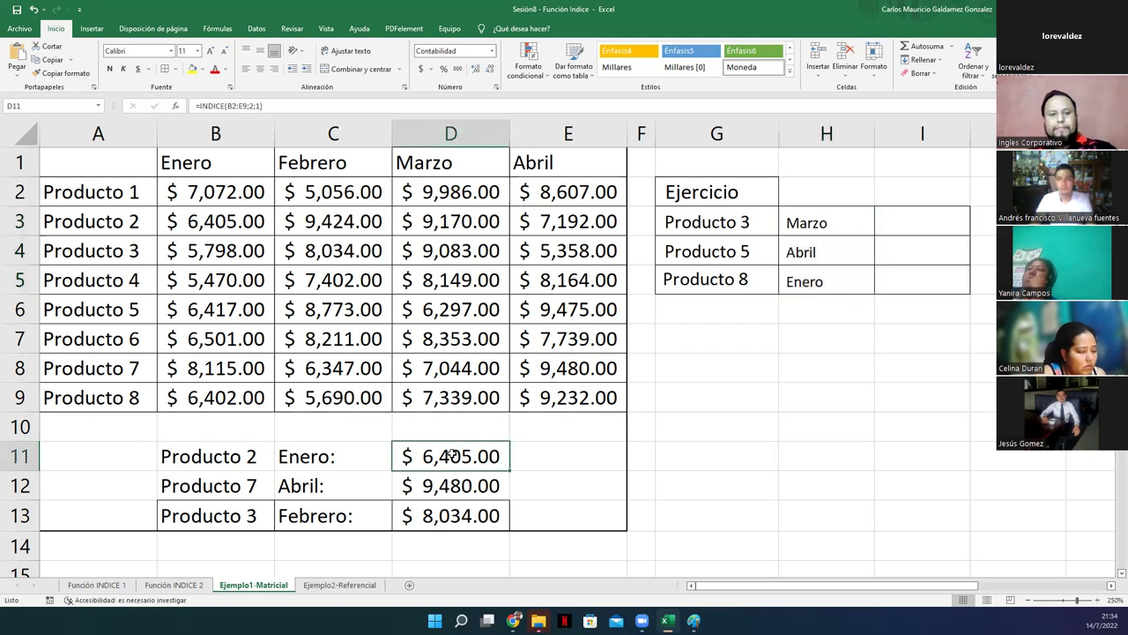
key("F2")
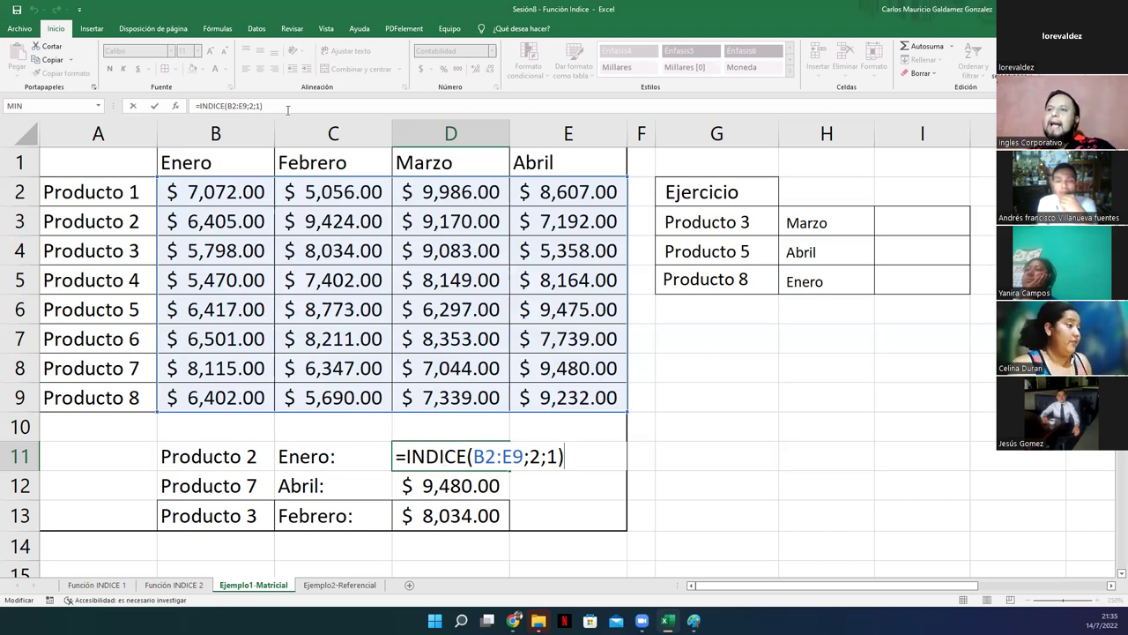
left_click(479, 309)
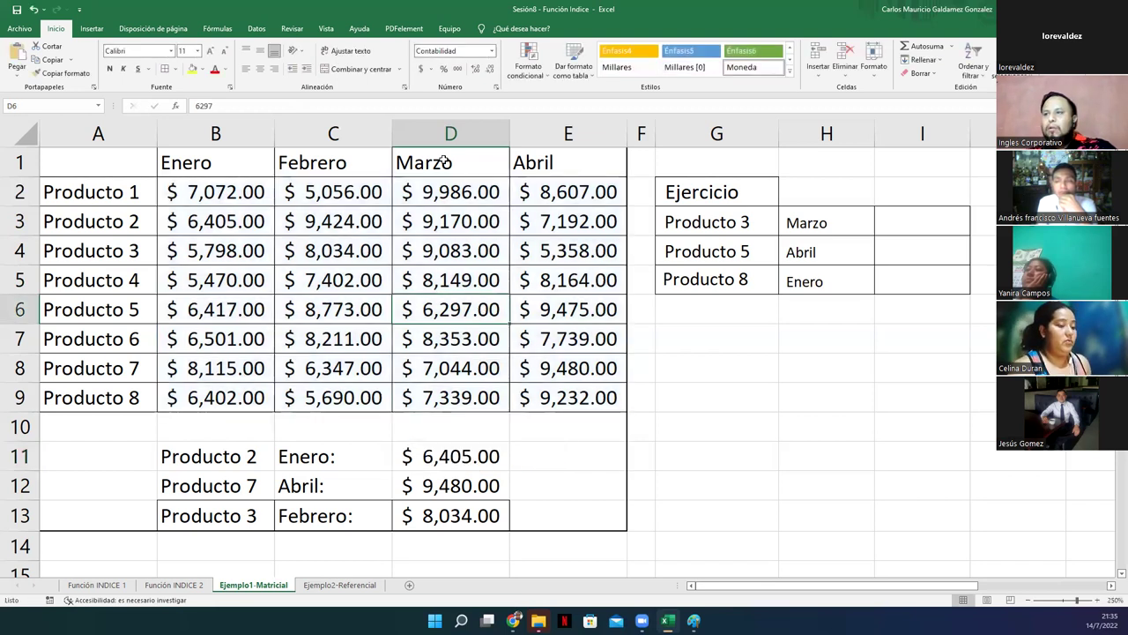
Step: Highlight the Producto 5 row together with the Marzo and Abril columns to examine their intersections, and highlight the value matrix B2:E9
left_click(16, 311)
left_click(445, 135, "ctrl")
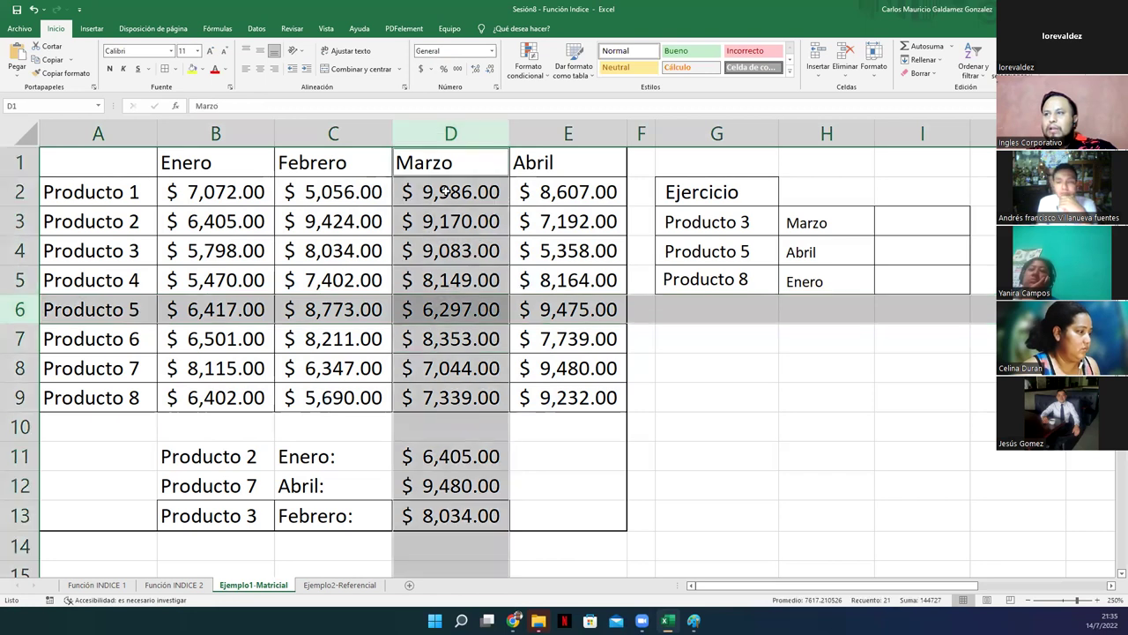
left_click(549, 133, "ctrl")
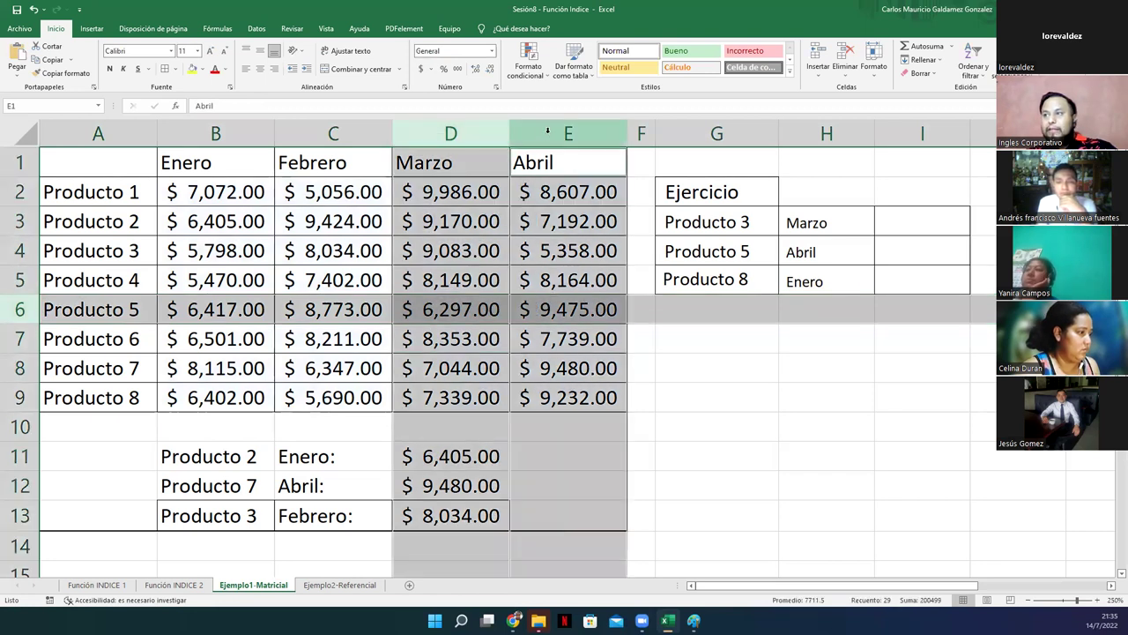
left_click(479, 135)
left_click(519, 133)
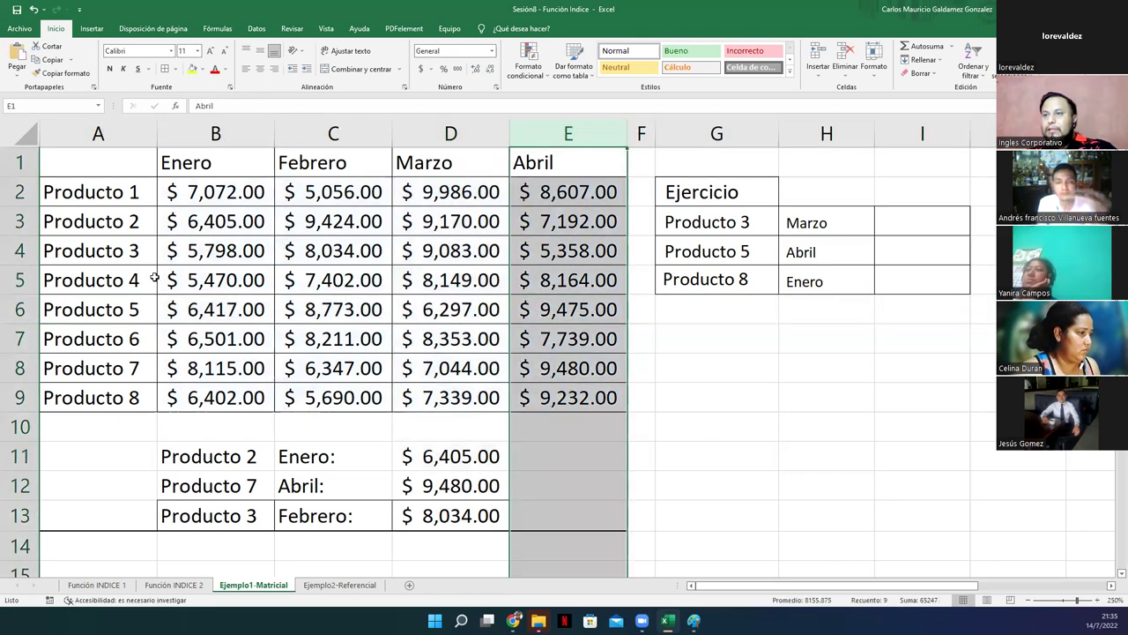
left_click(16, 310, "ctrl")
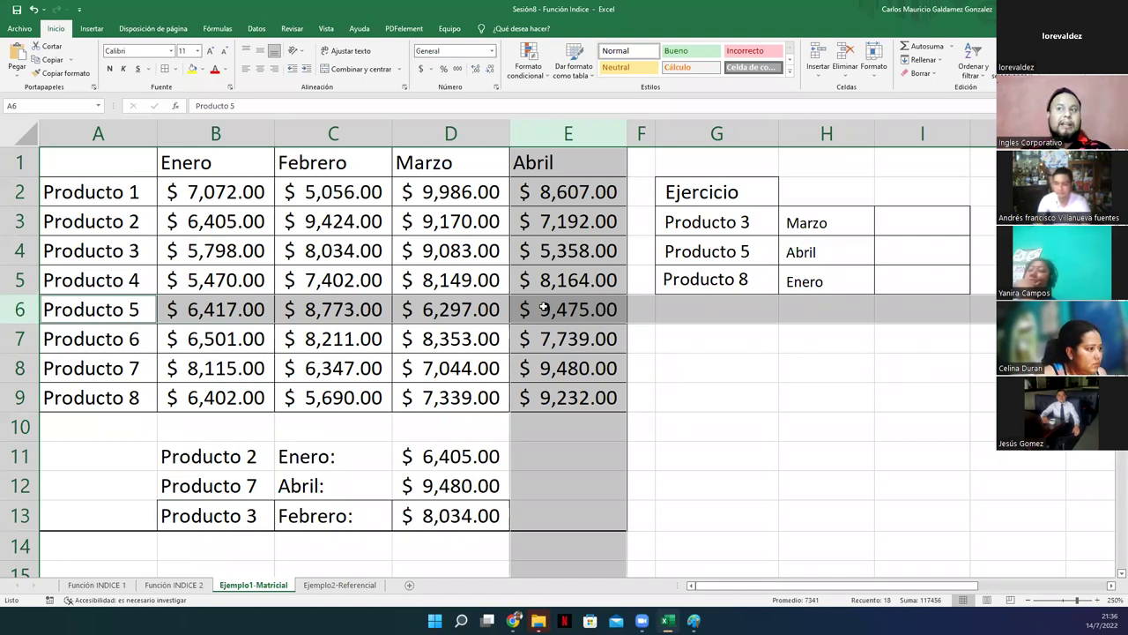
left_click_drag(216, 192, 557, 391)
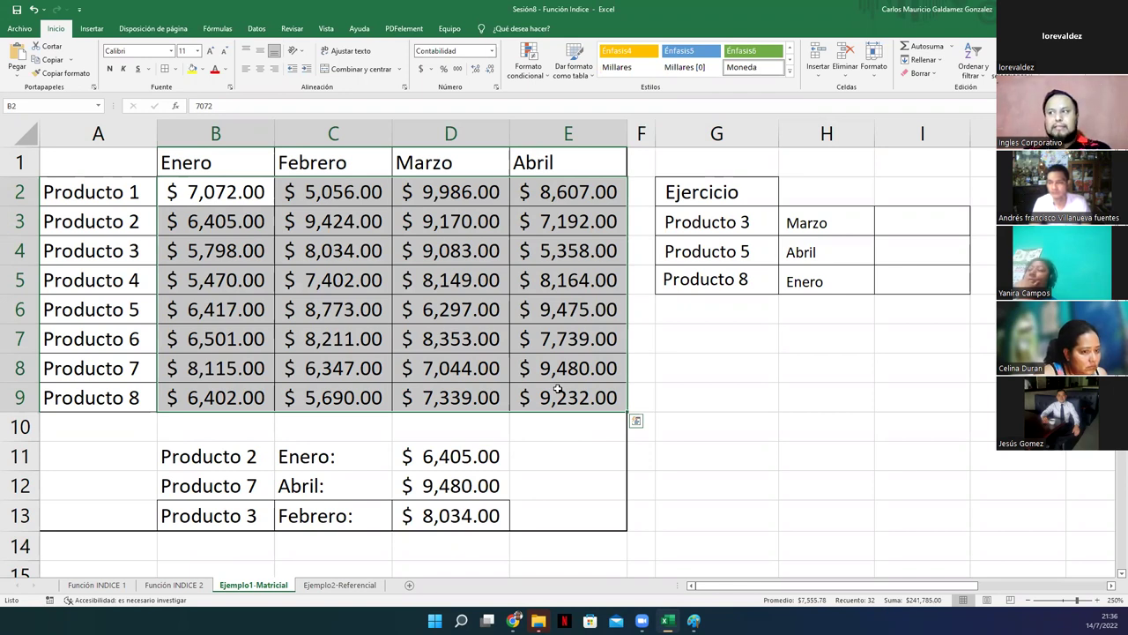
Step: Review the empty answer cells I3:I5 alongside the exercise products in G3:G5
left_click(924, 228)
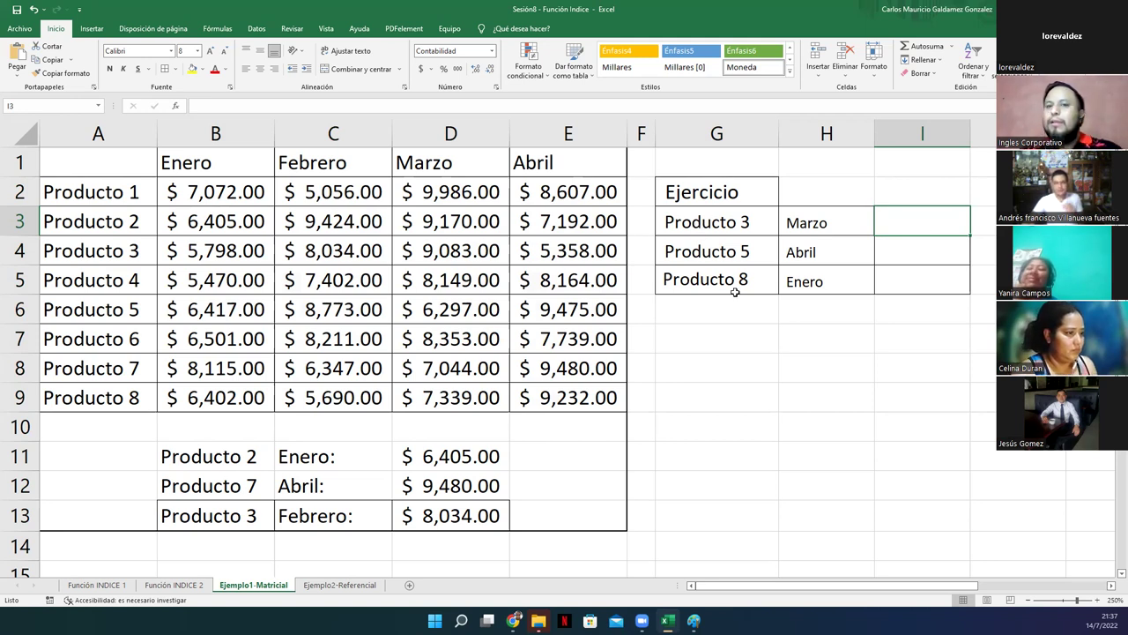
left_click_drag(894, 221, 894, 272)
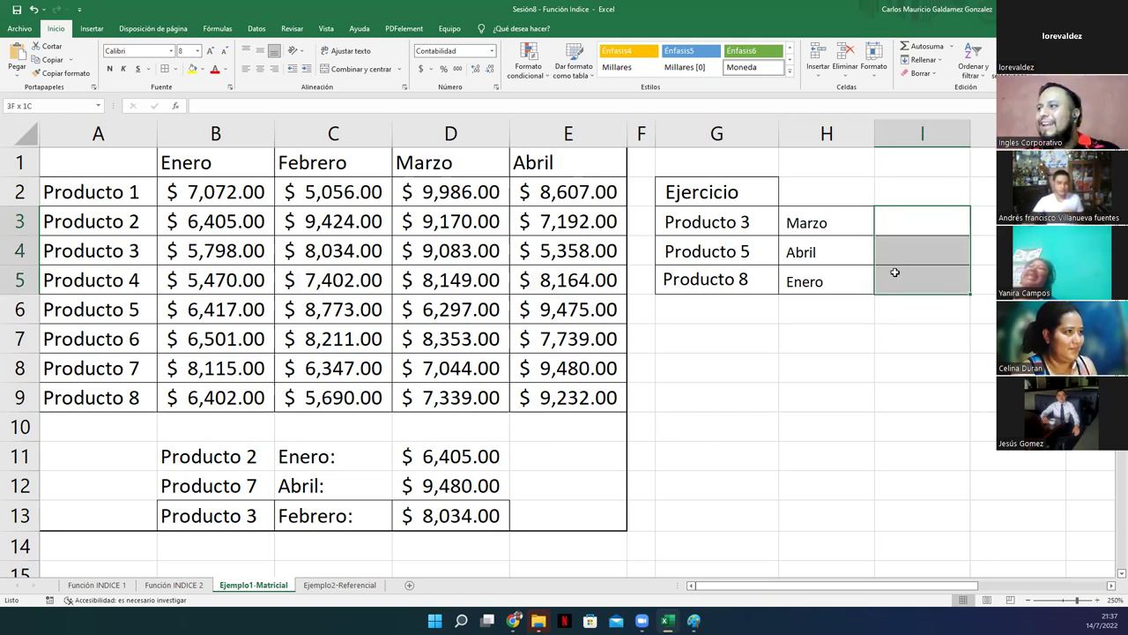
left_click(900, 214)
left_click(715, 233)
left_click_drag(715, 236, 713, 274)
left_click(713, 274)
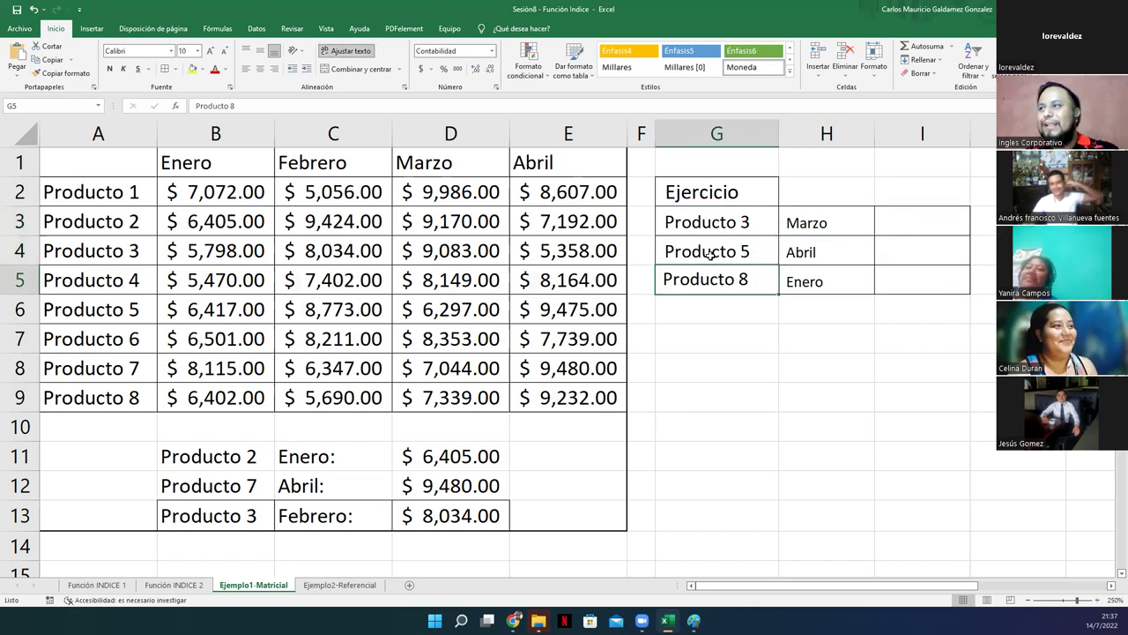
key("Up")
key("Up")
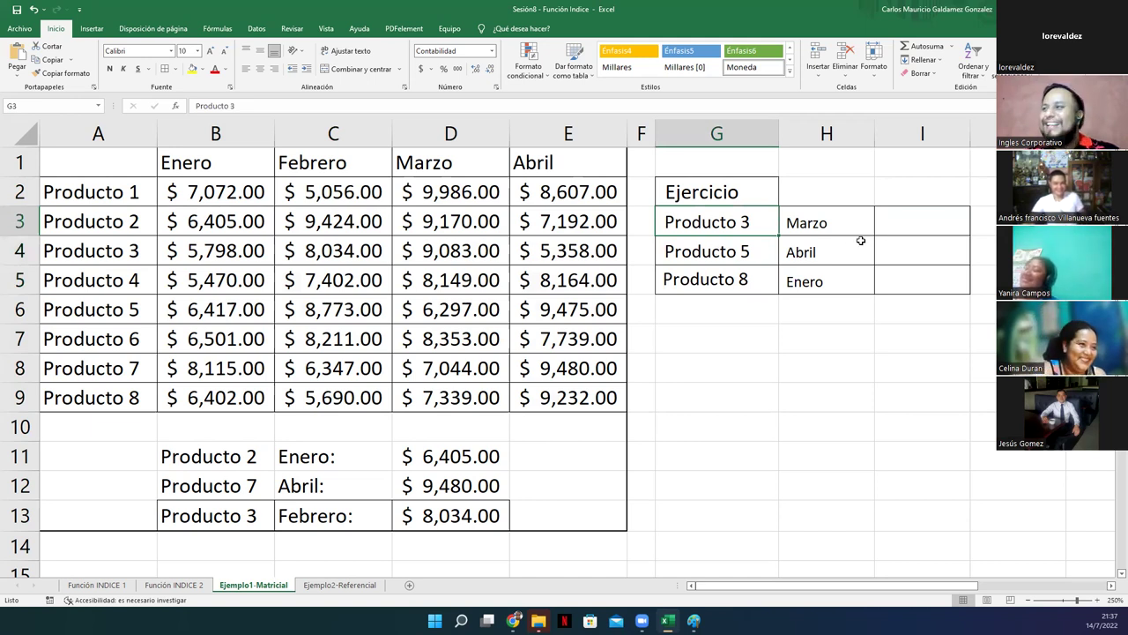
left_click_drag(904, 220, 911, 272)
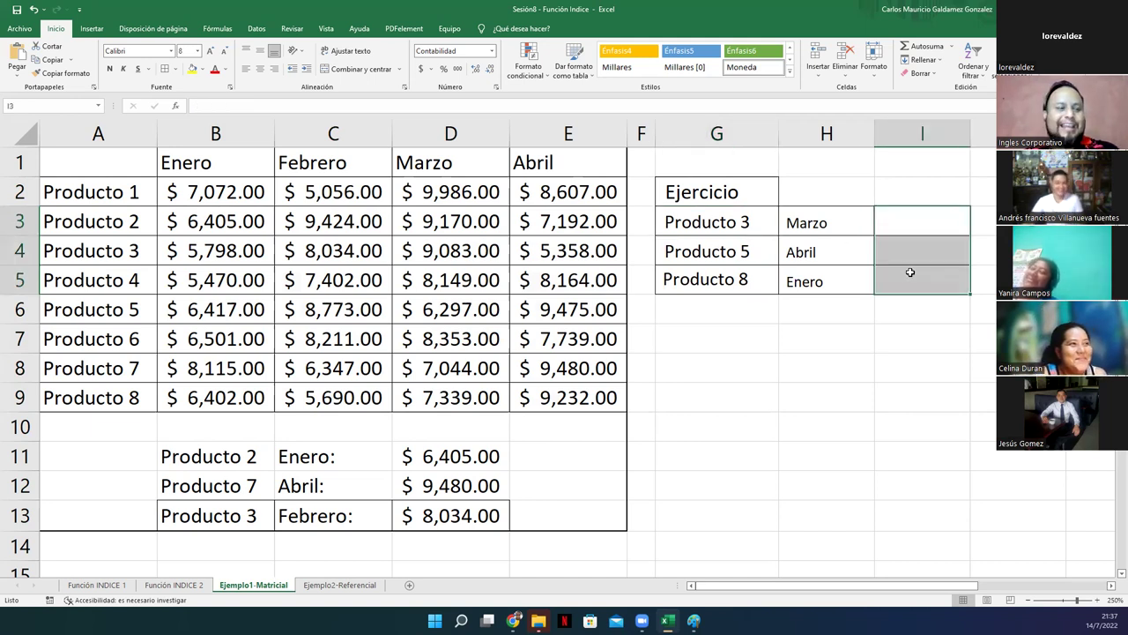
left_click(898, 222)
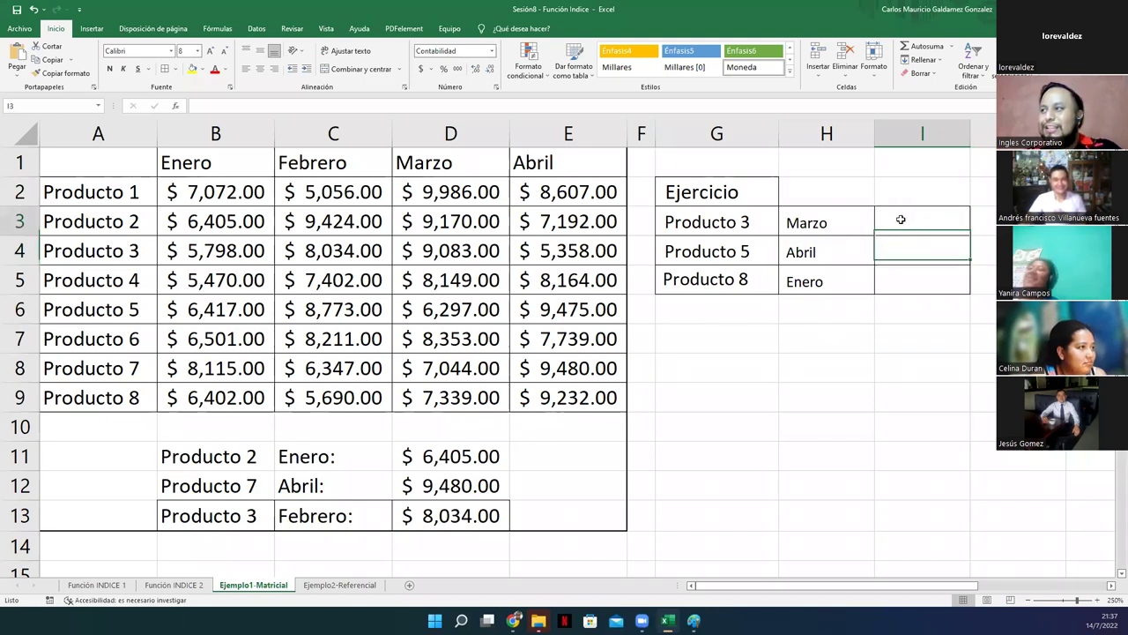
left_click_drag(899, 219, 901, 280)
left_click_drag(902, 232, 906, 268)
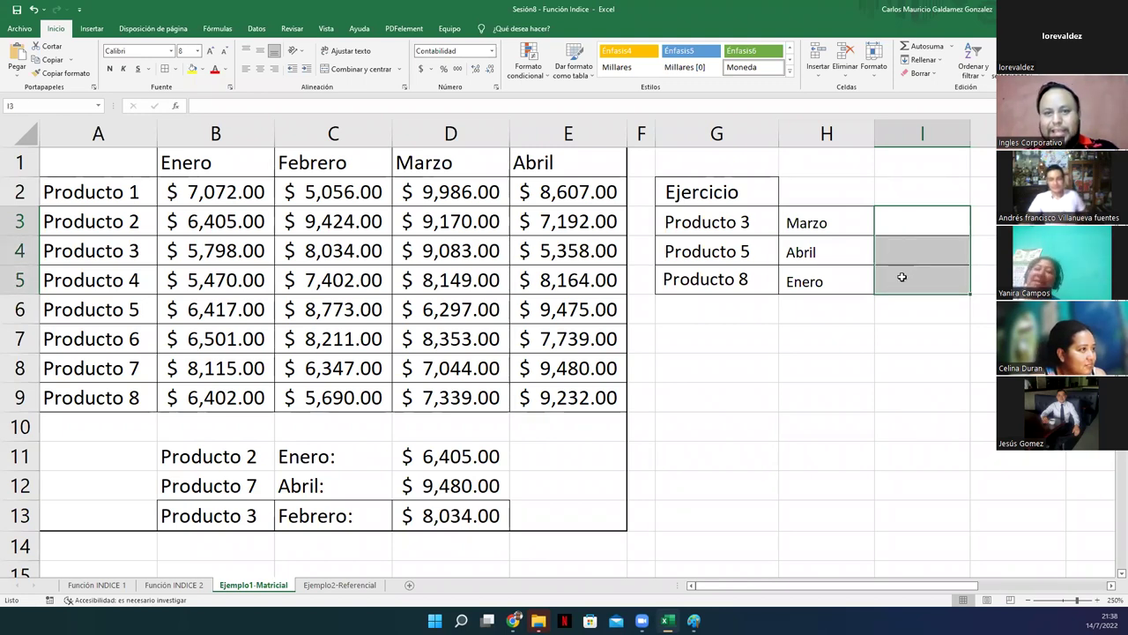
left_click_drag(904, 230, 903, 279)
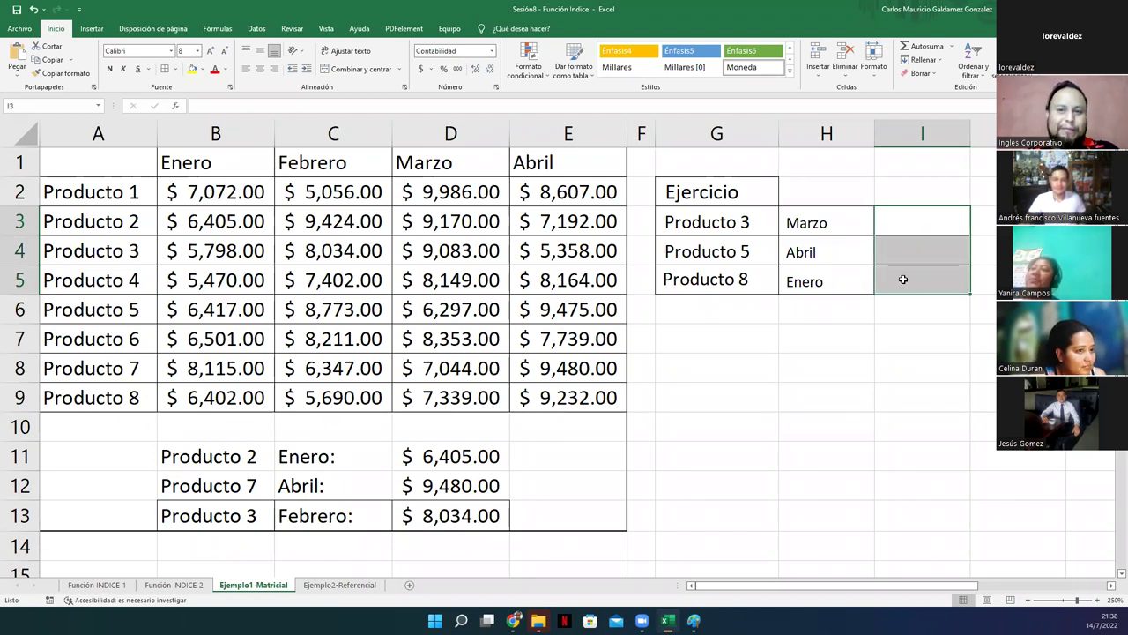
left_click_drag(913, 216, 912, 271)
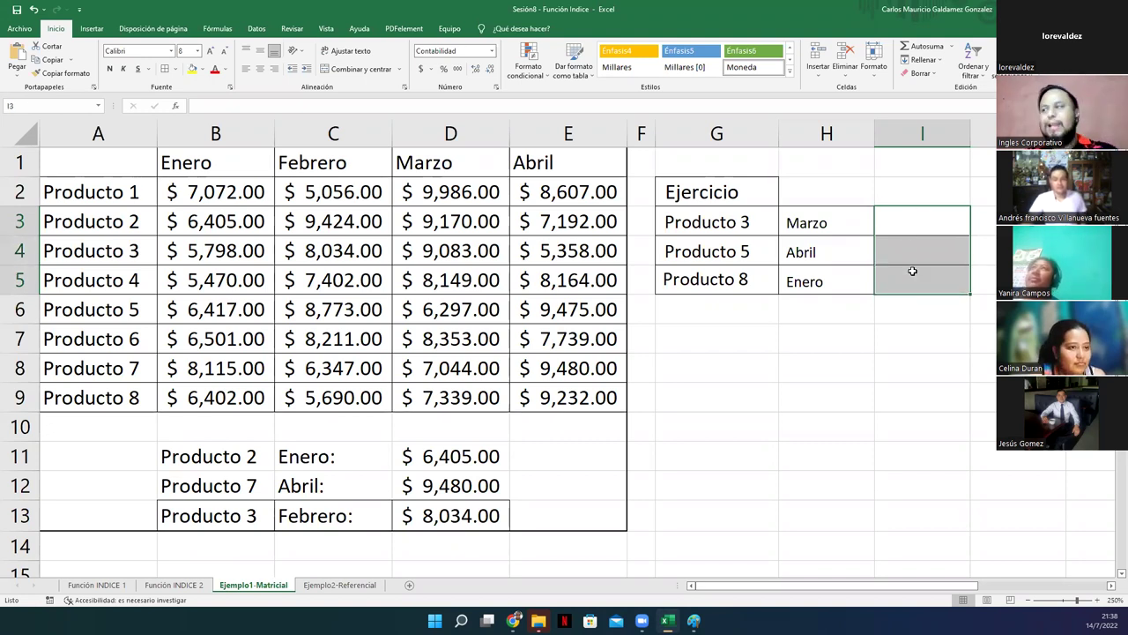
left_click(913, 271)
left_click(905, 223)
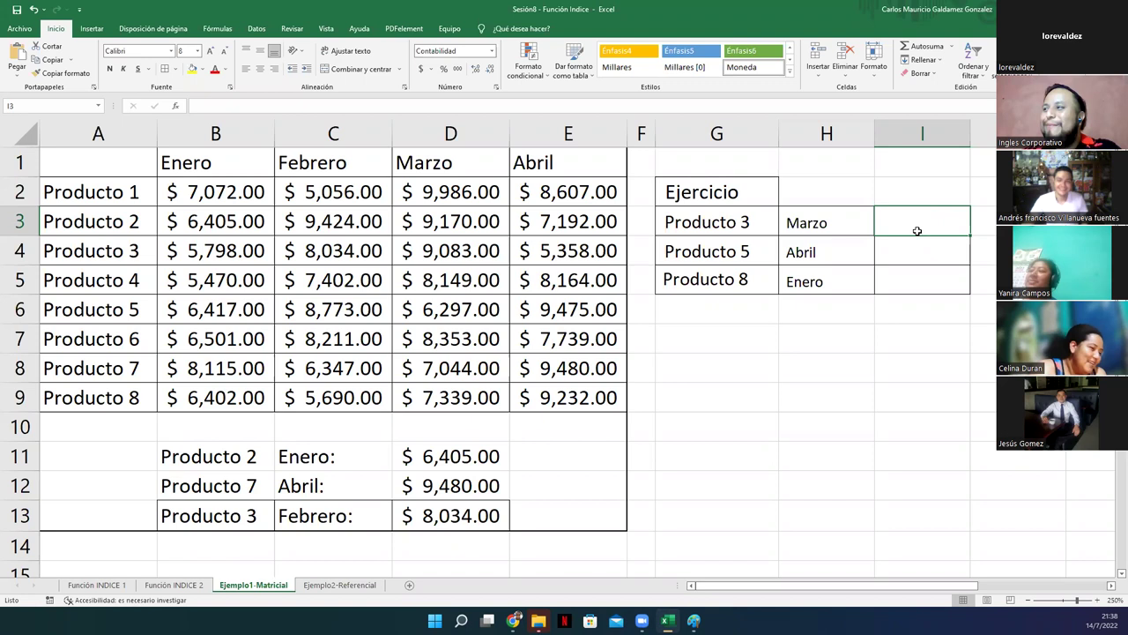
left_click(919, 255)
Step: Enter the formula =INDICE(B2:E9;3;3) in I3 to look up the Producto 3 value for Marzo
left_click(894, 222)
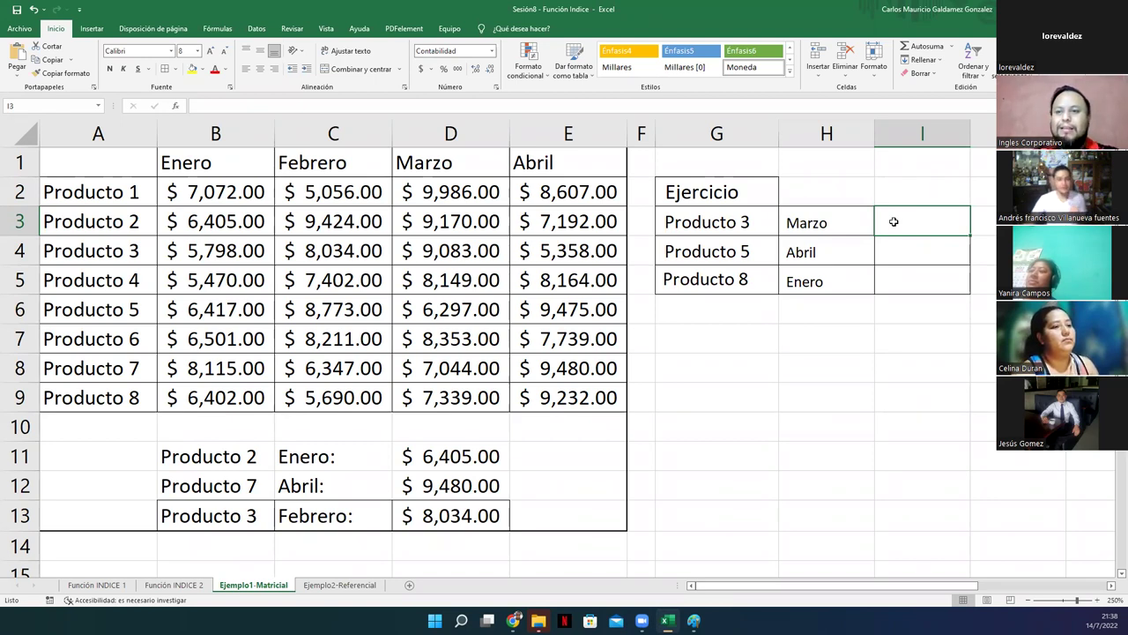
type("=INDICE(")
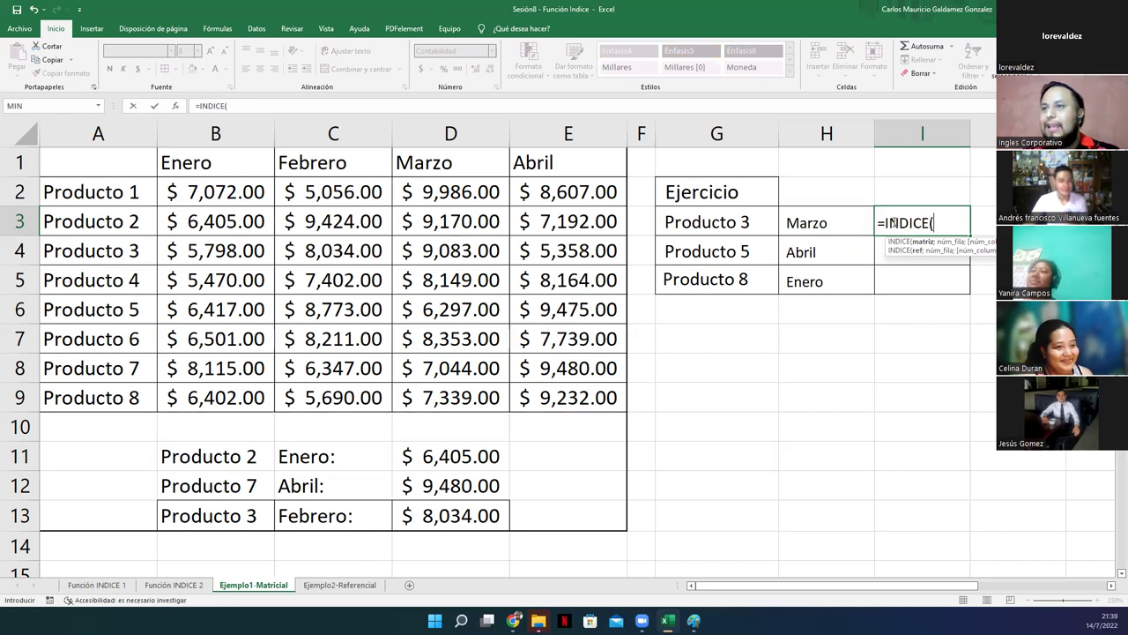
type("B2:")
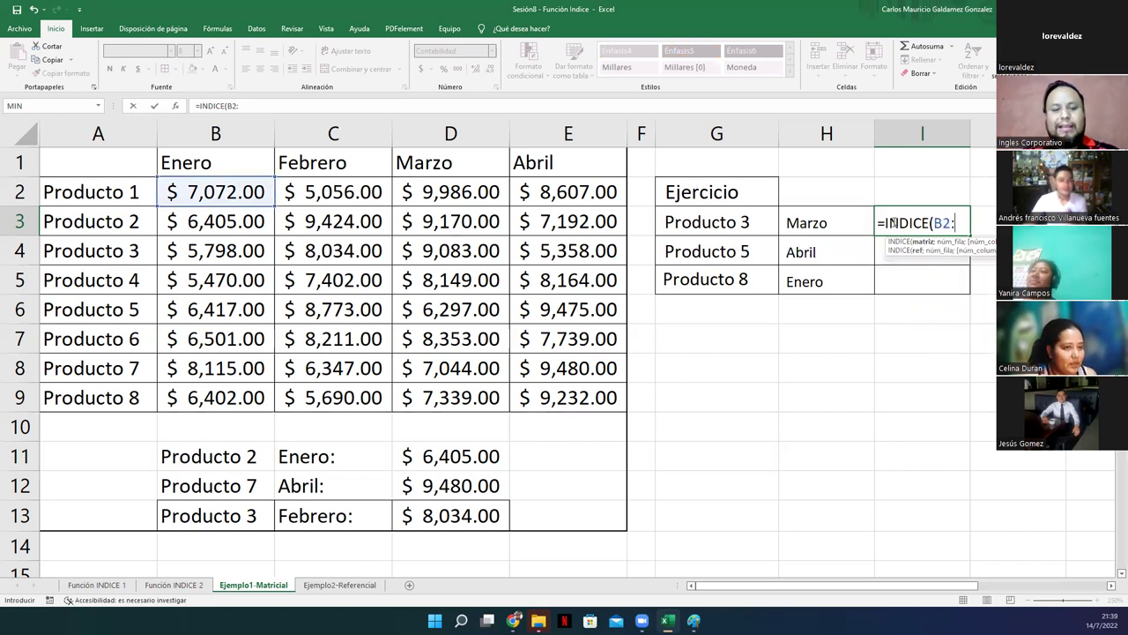
type("E9")
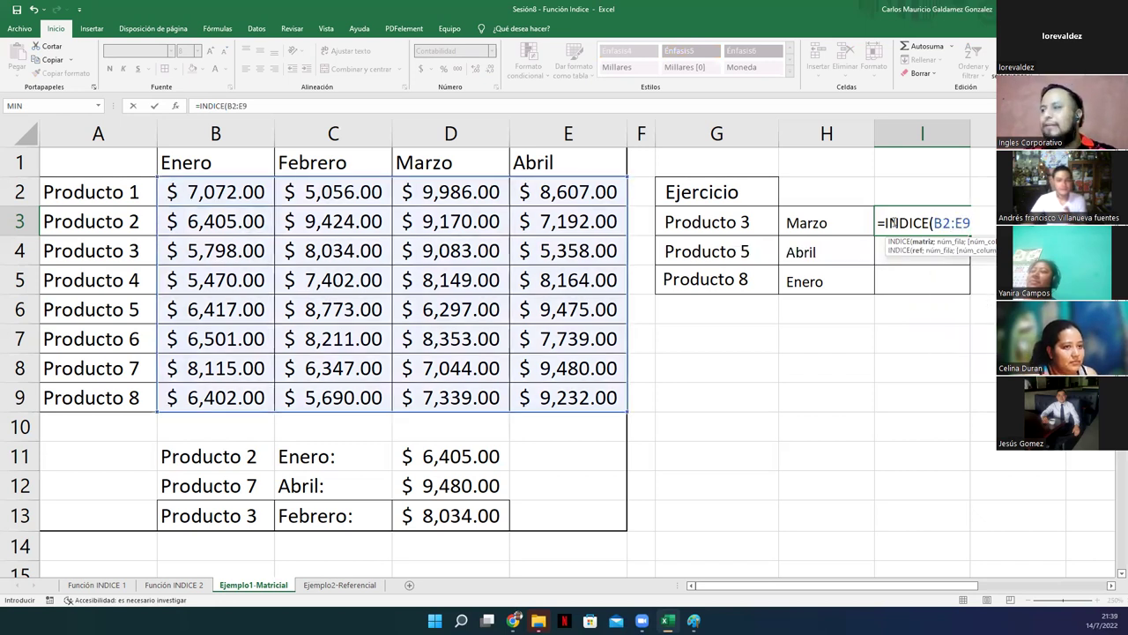
type(";")
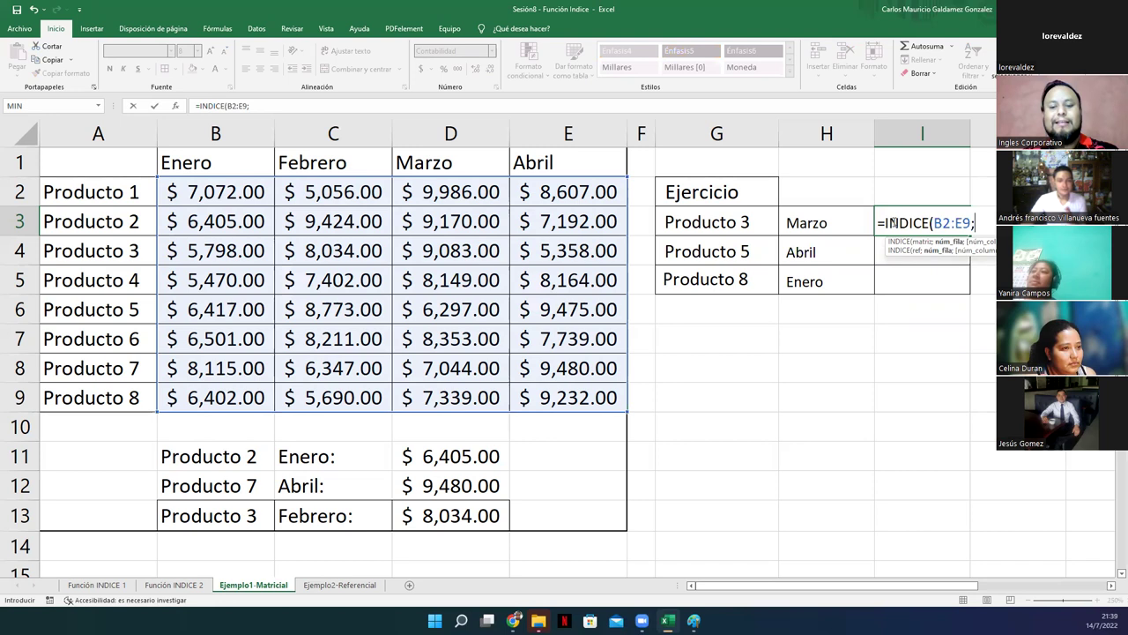
type("3,")
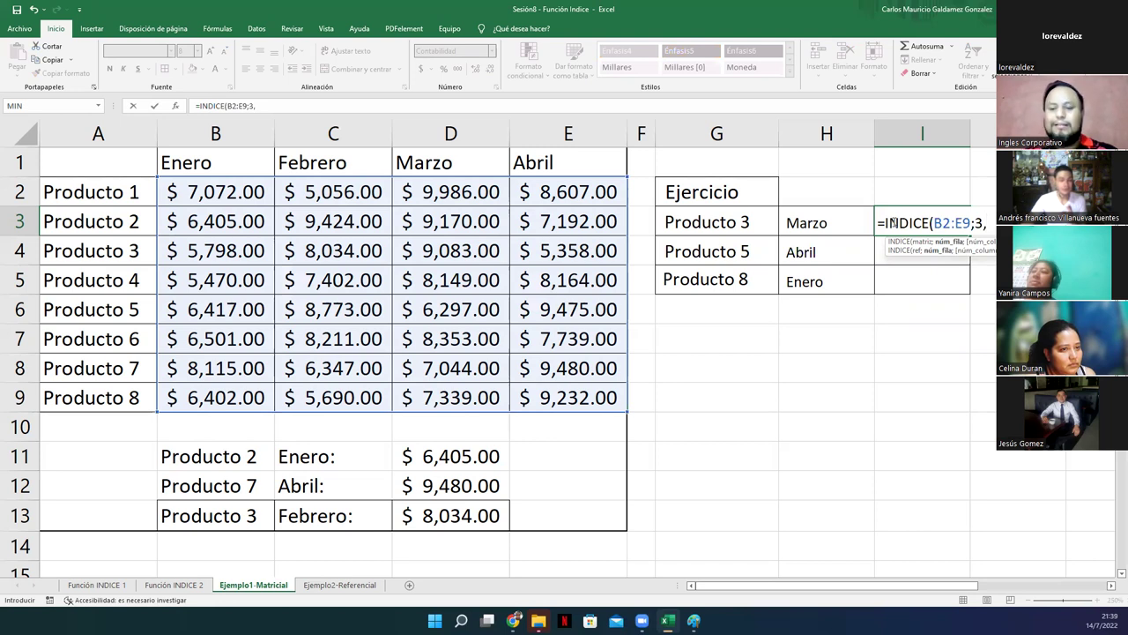
key("BackSpace")
type(";")
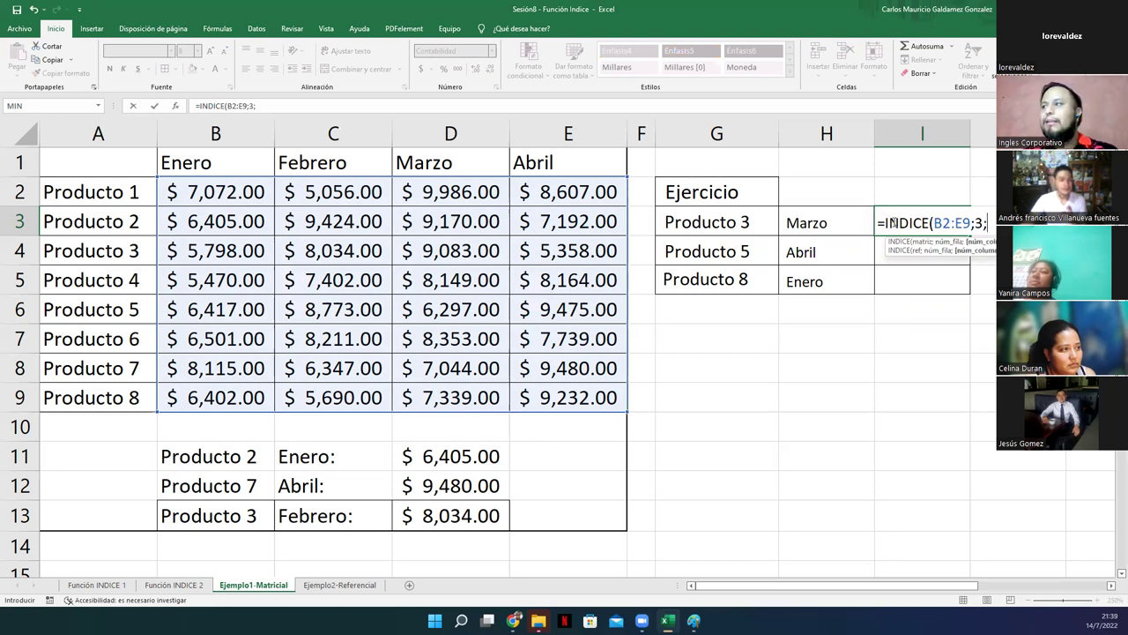
type("3")
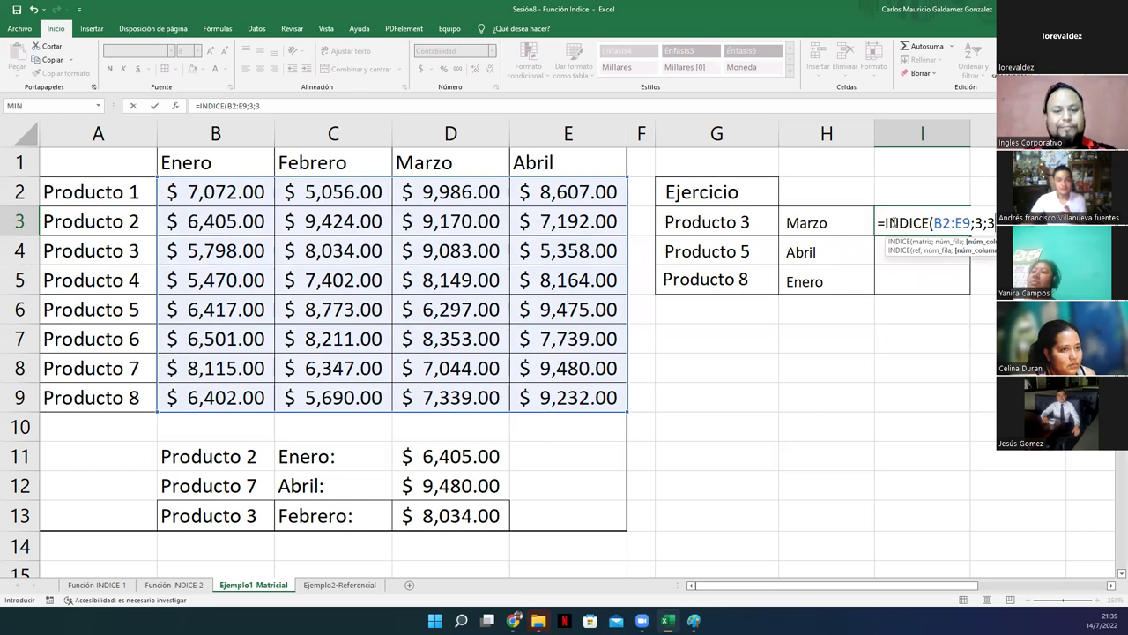
type(")")
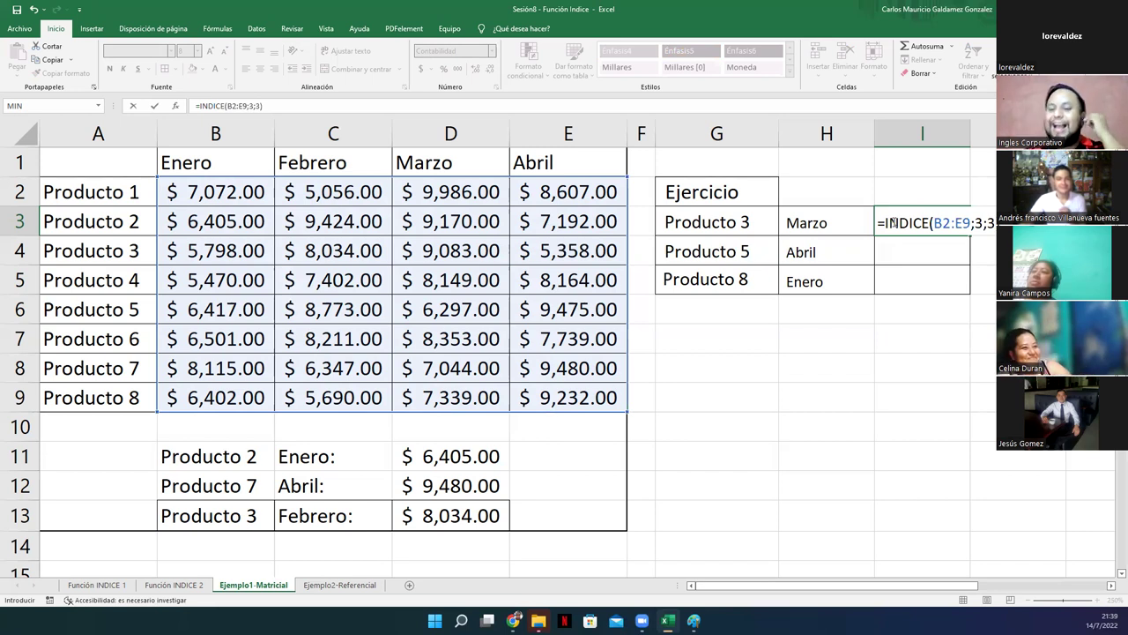
key("Return")
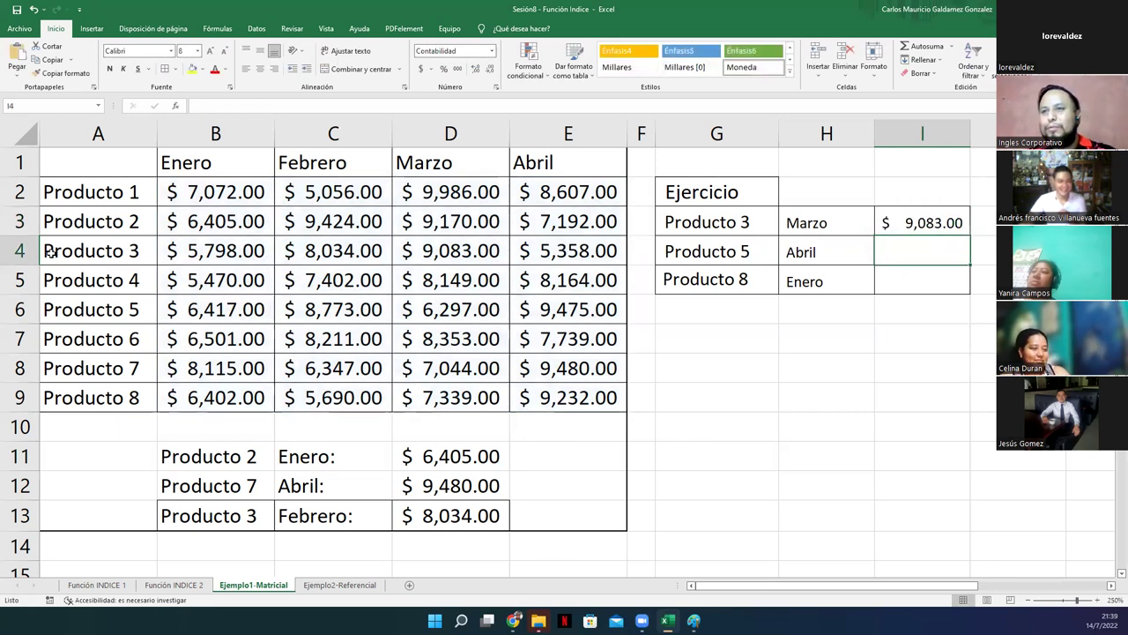
Step: Locate the intersection of the Producto 3 row and the Marzo column, and fill D4 and the answer cell I3 with yellow
left_click(19, 250)
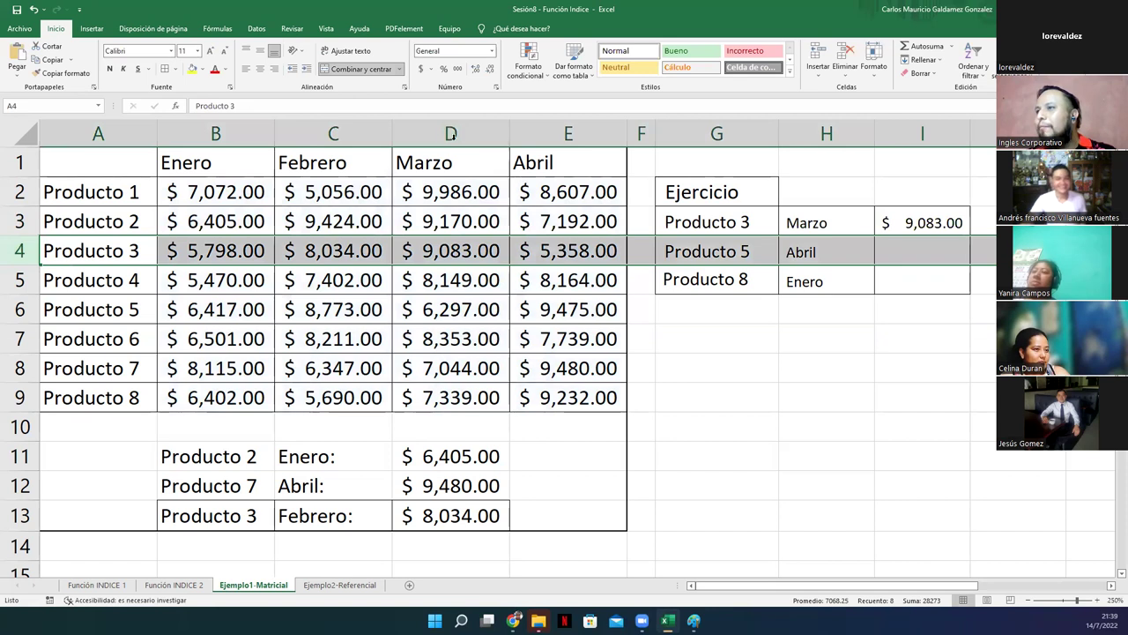
left_click(450, 133)
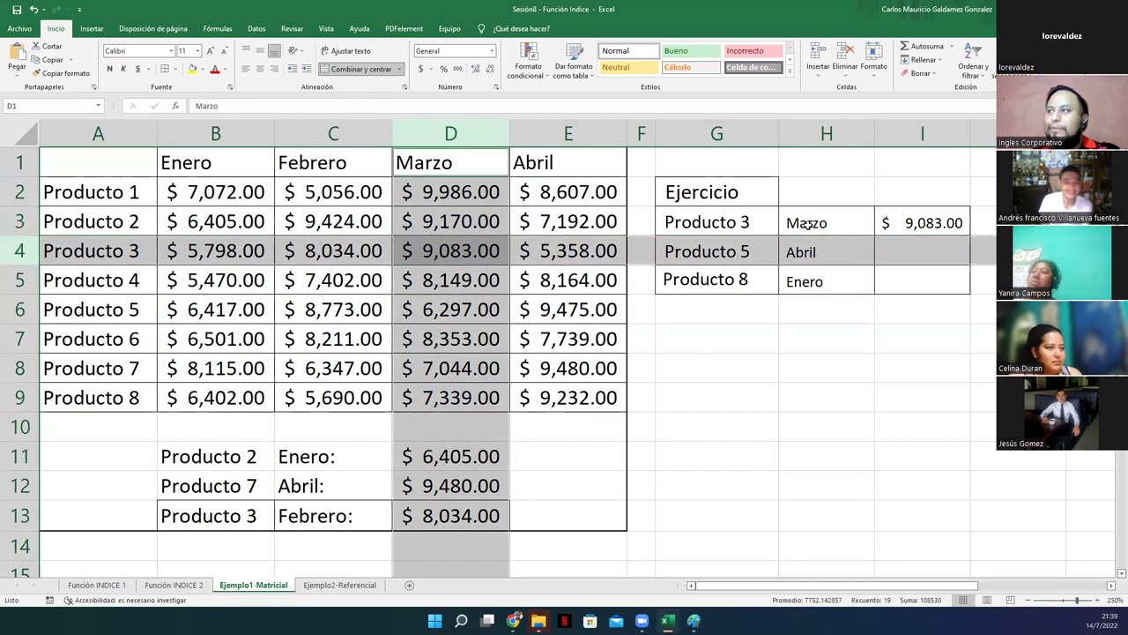
left_click(425, 250)
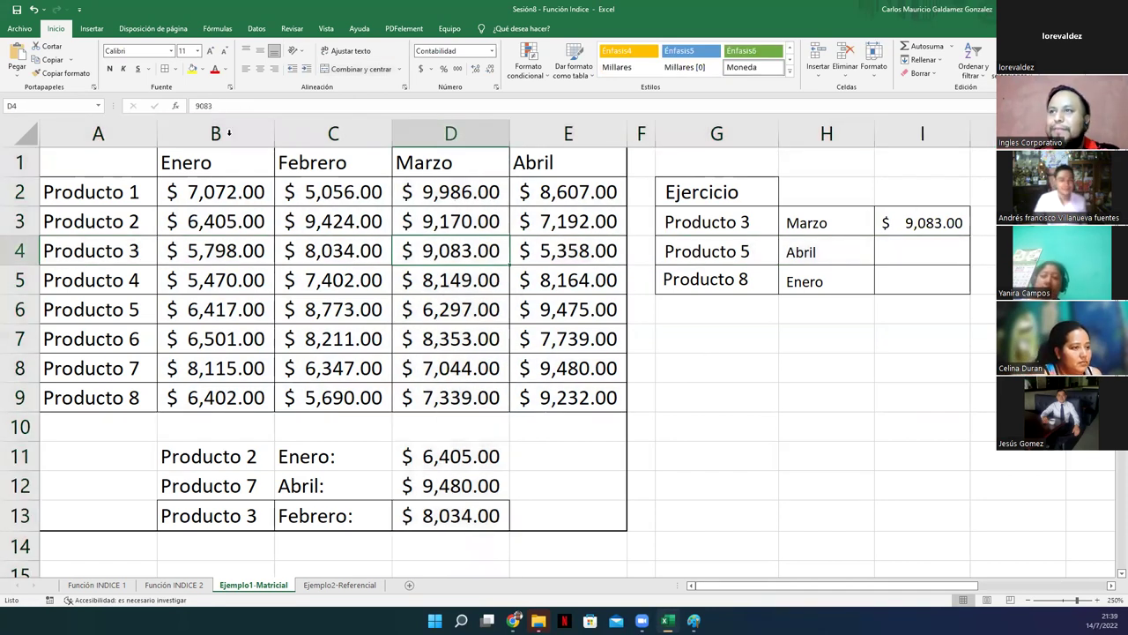
left_click(192, 69)
left_click(935, 220)
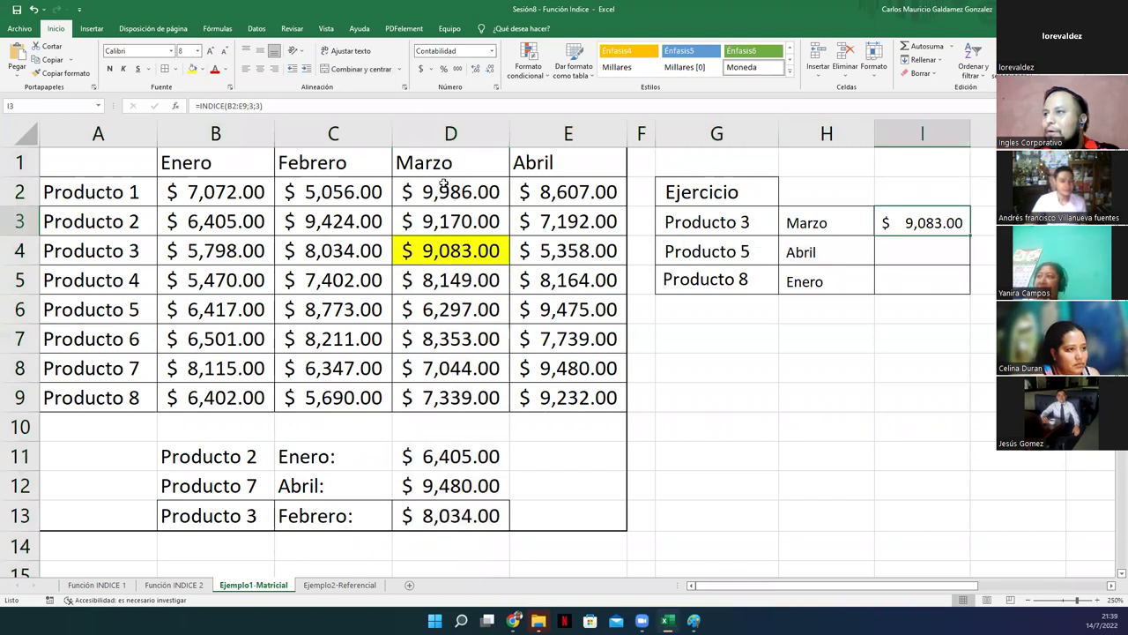
left_click(192, 69)
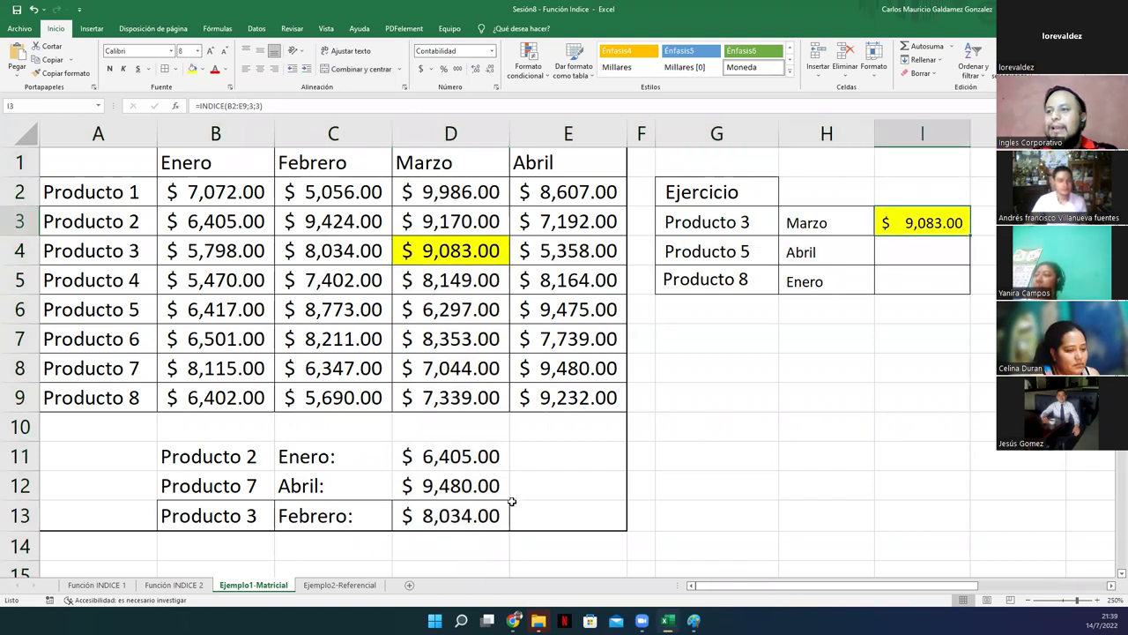
Step: Check the example formulas in D11 and D12 and fill their matching matrix values in B3 and E8 with yellow
left_click(443, 464)
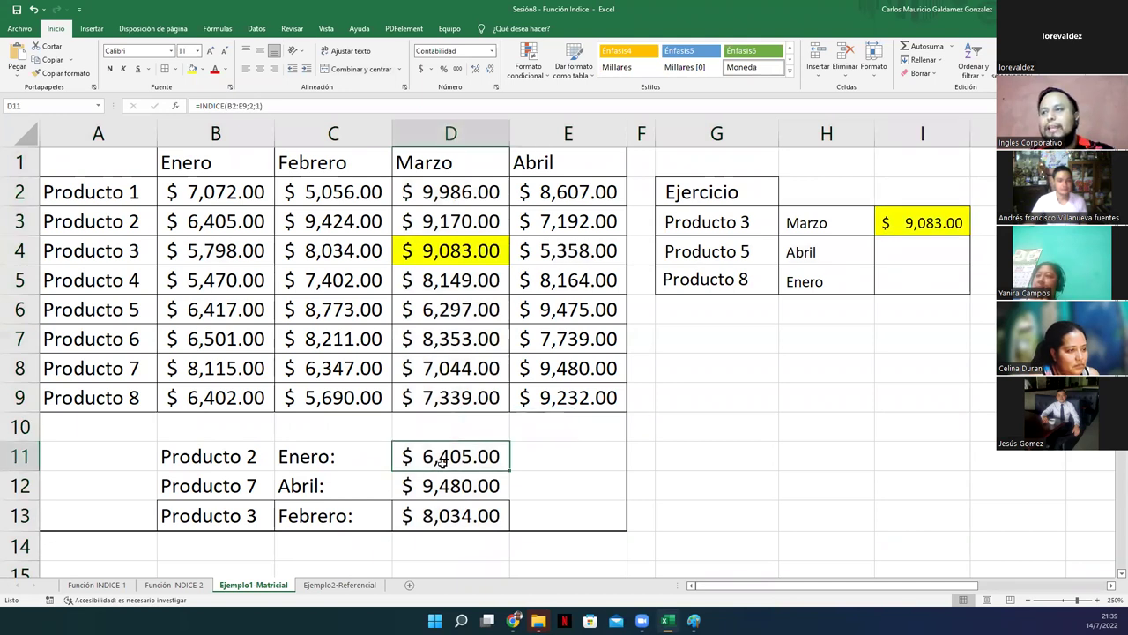
left_click(183, 222)
left_click(192, 69)
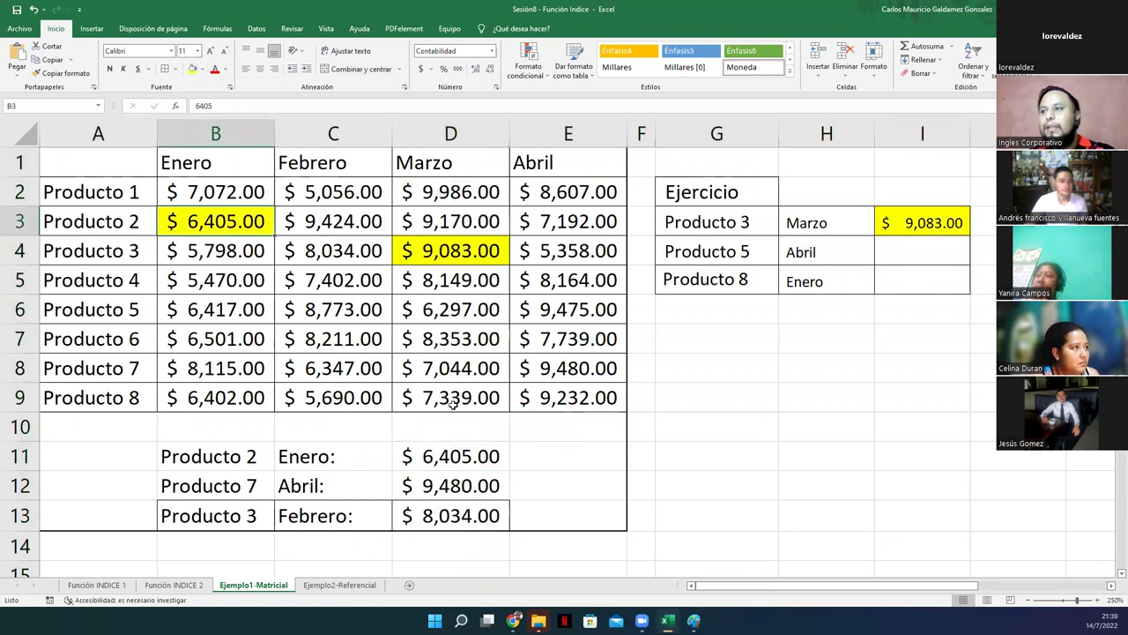
left_click(457, 485)
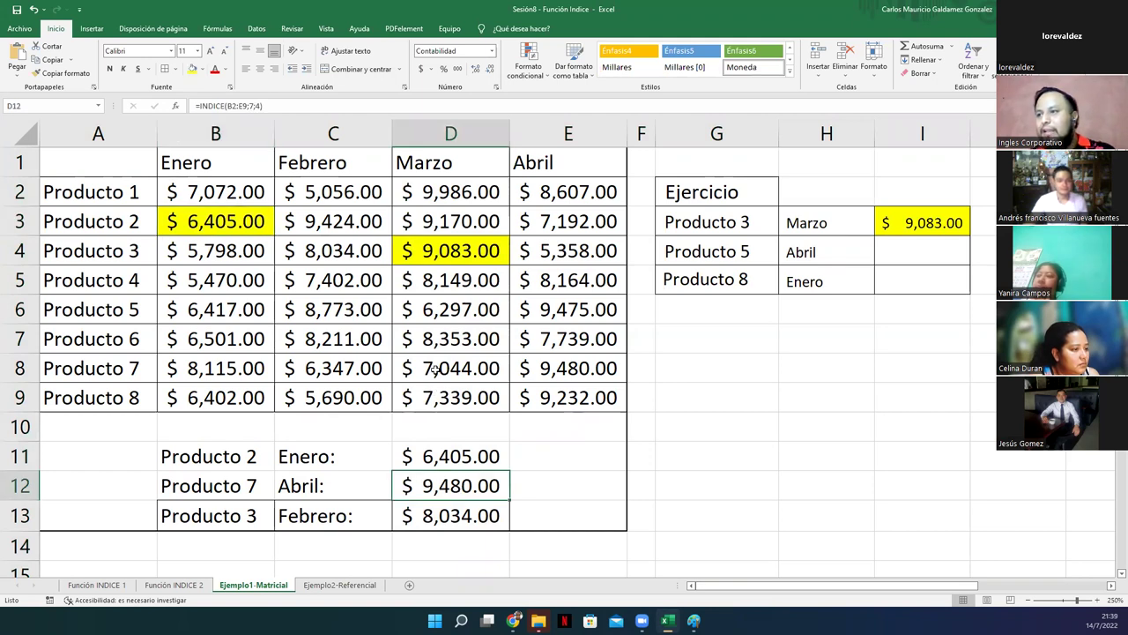
left_click(559, 370)
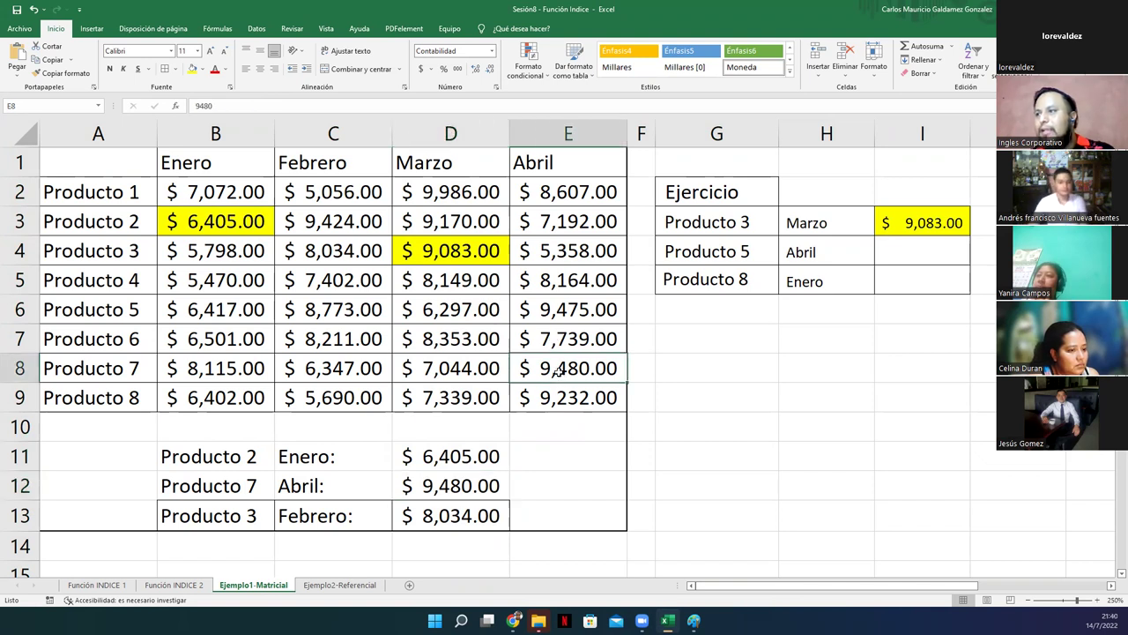
left_click(191, 69)
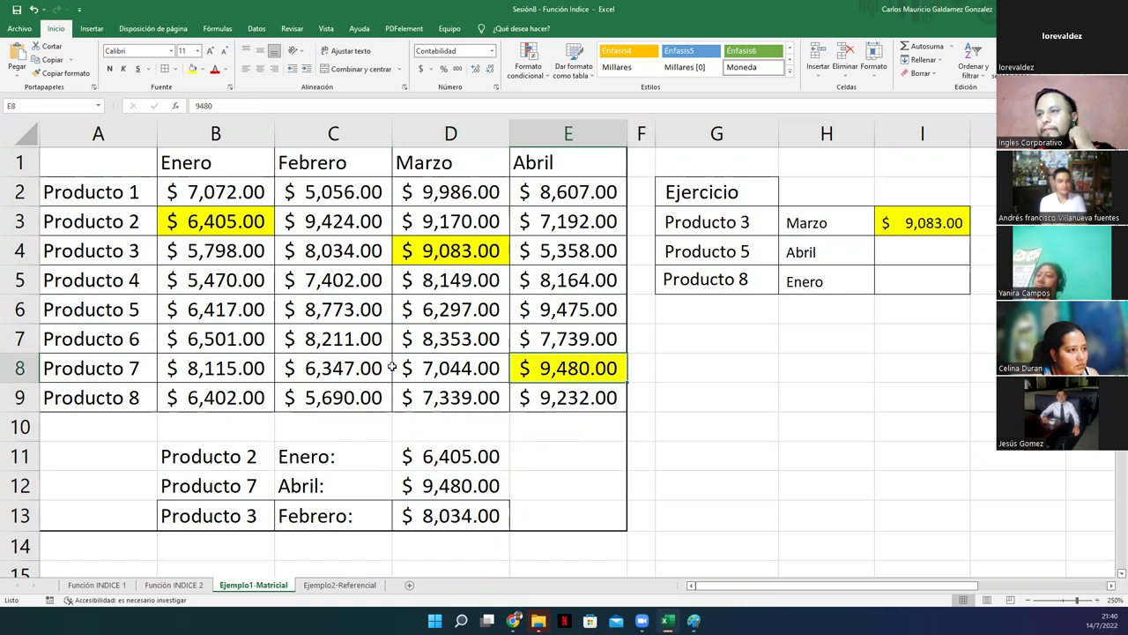
Step: Fill the Producto 3 value for Febrero in C4 with yellow and check the formula in I3
left_click(337, 251)
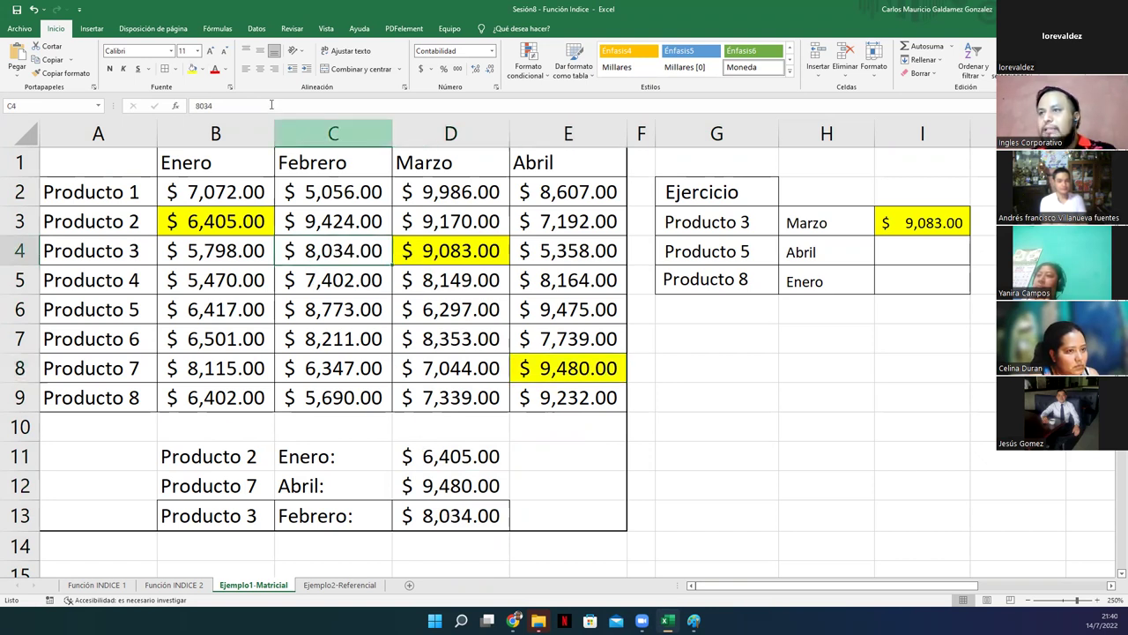
left_click(191, 69)
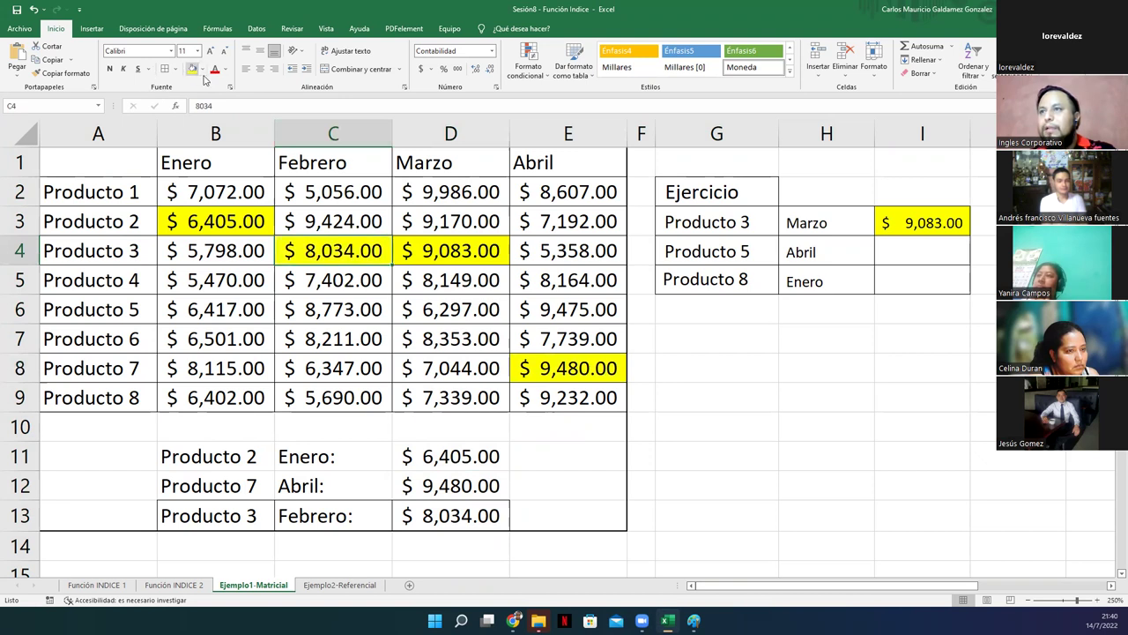
left_click(883, 253)
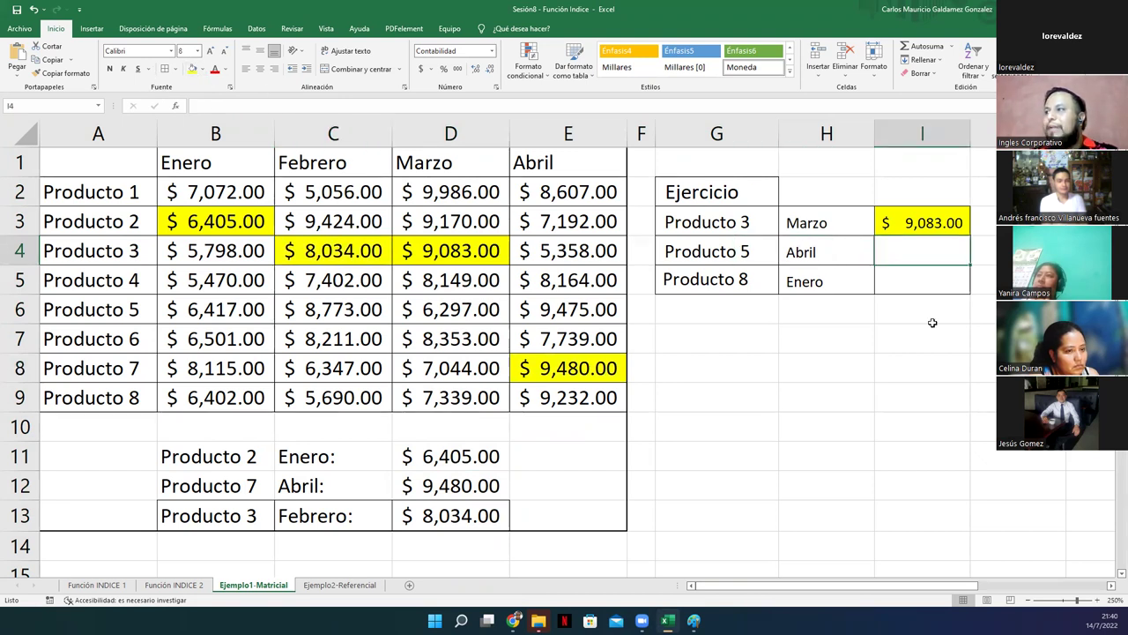
left_click(909, 224)
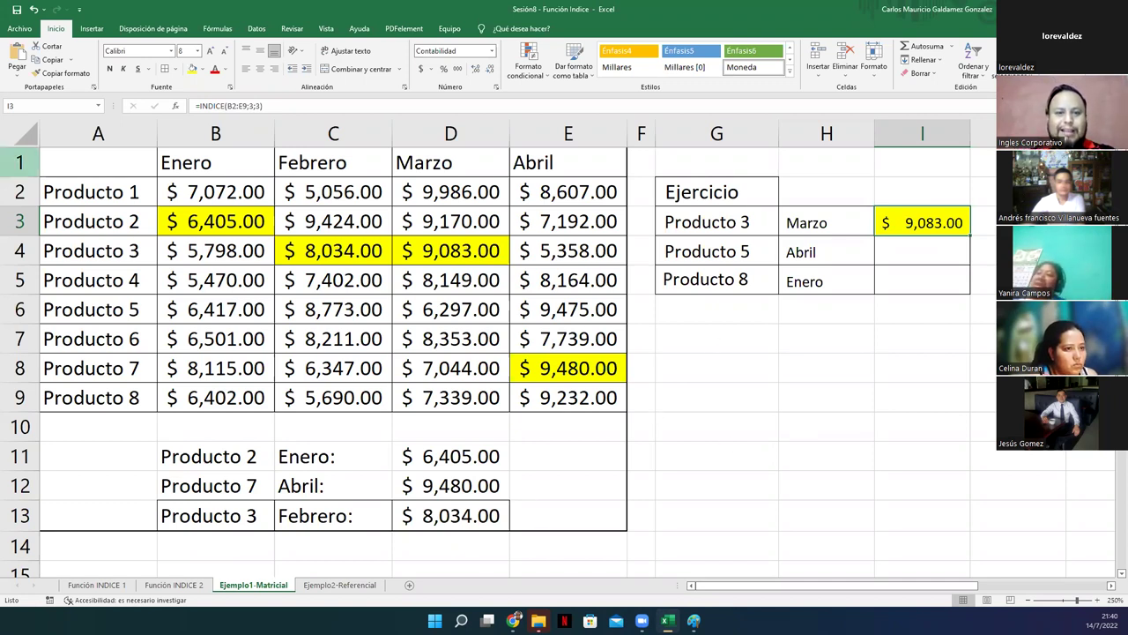
Step: Enter the formula =INDICE(B2:E9;5;4) in I4 to look up the Producto 5 value for Abril
left_click(889, 258)
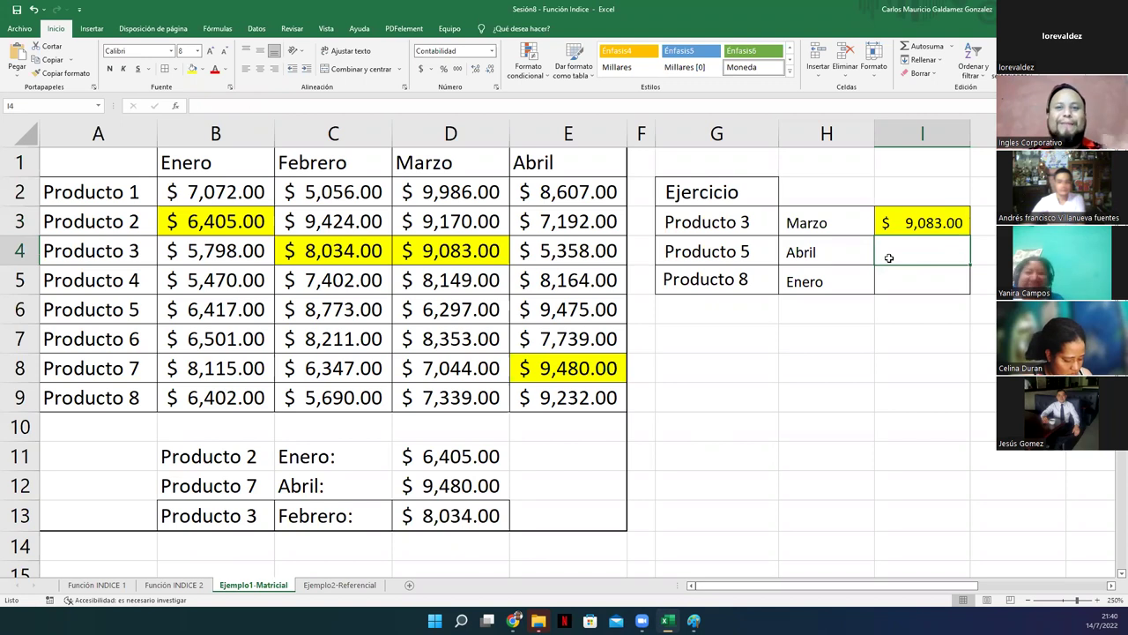
double_click(889, 258)
type("=")
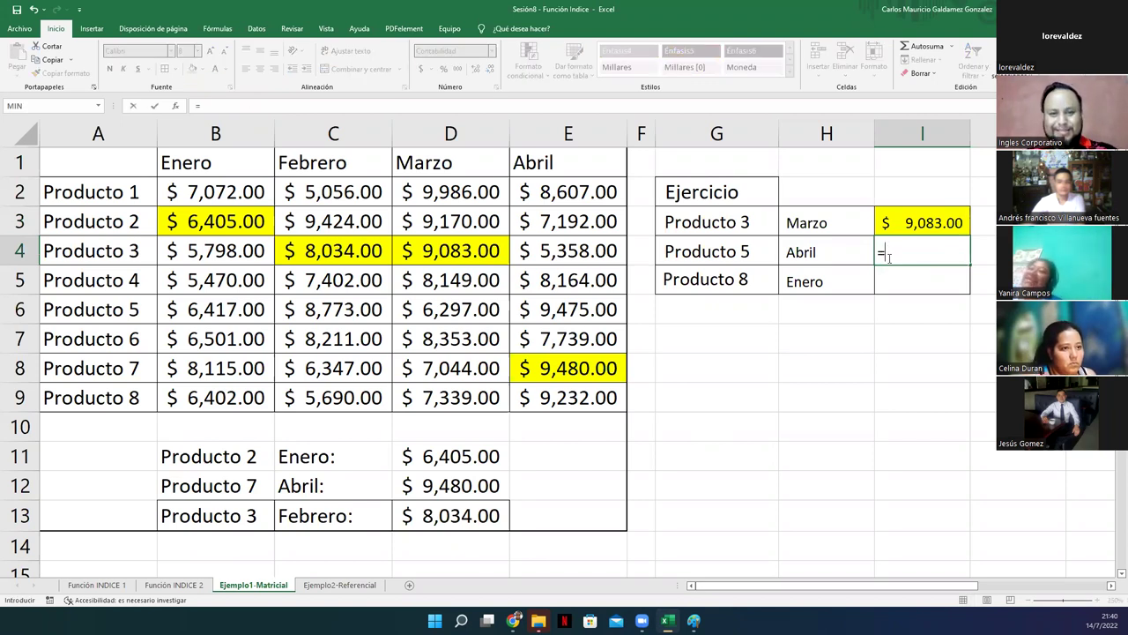
type("indice")
key("Tab")
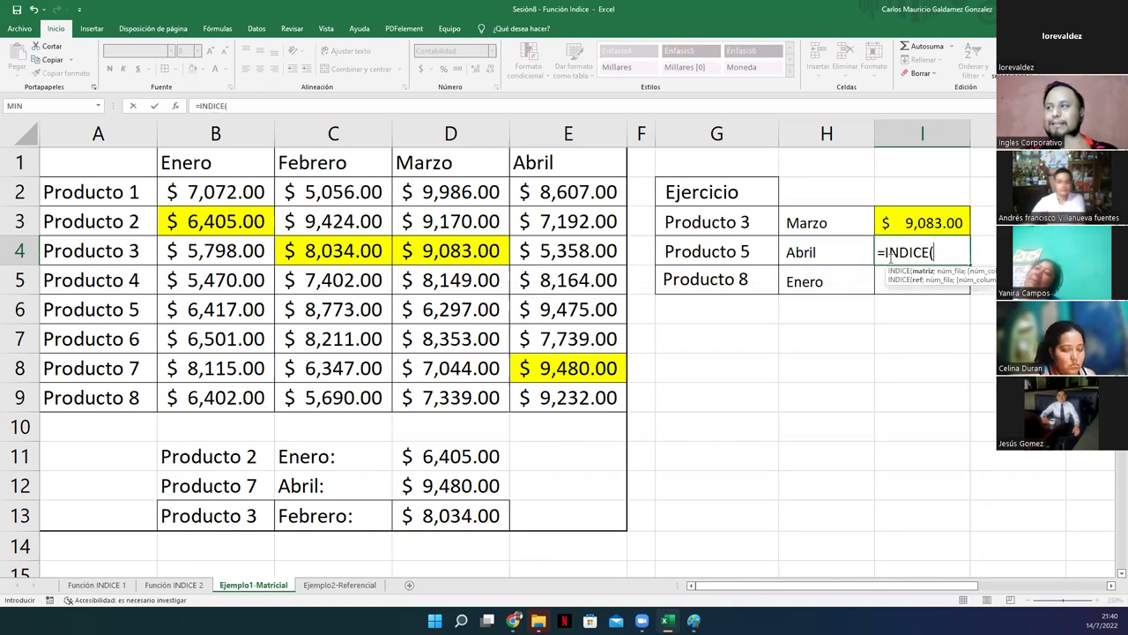
type("B2")
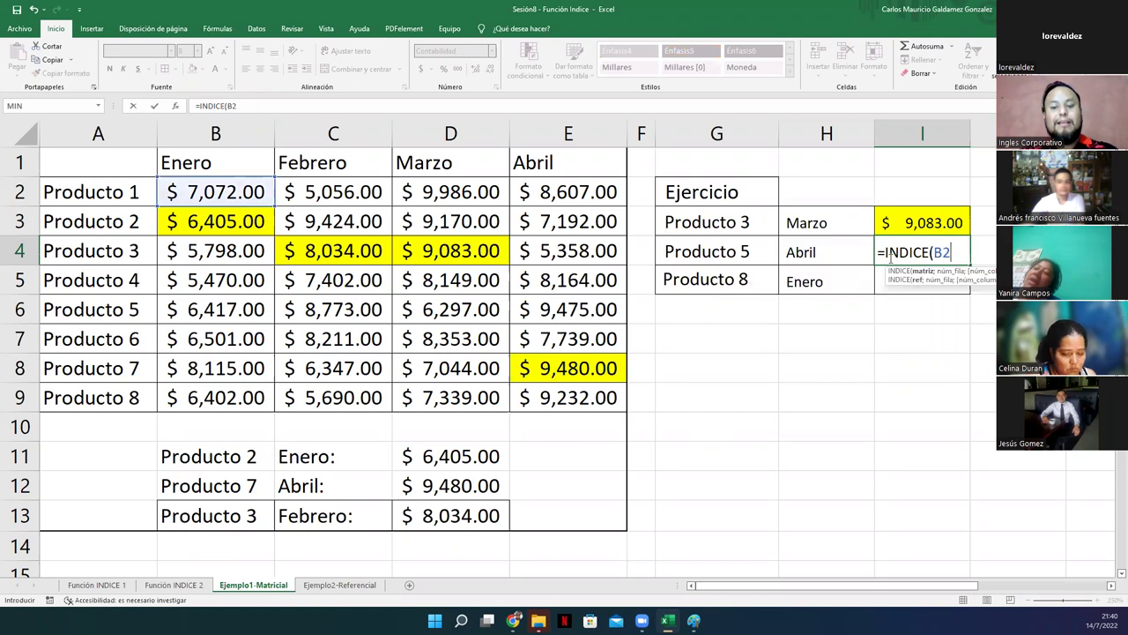
type(":")
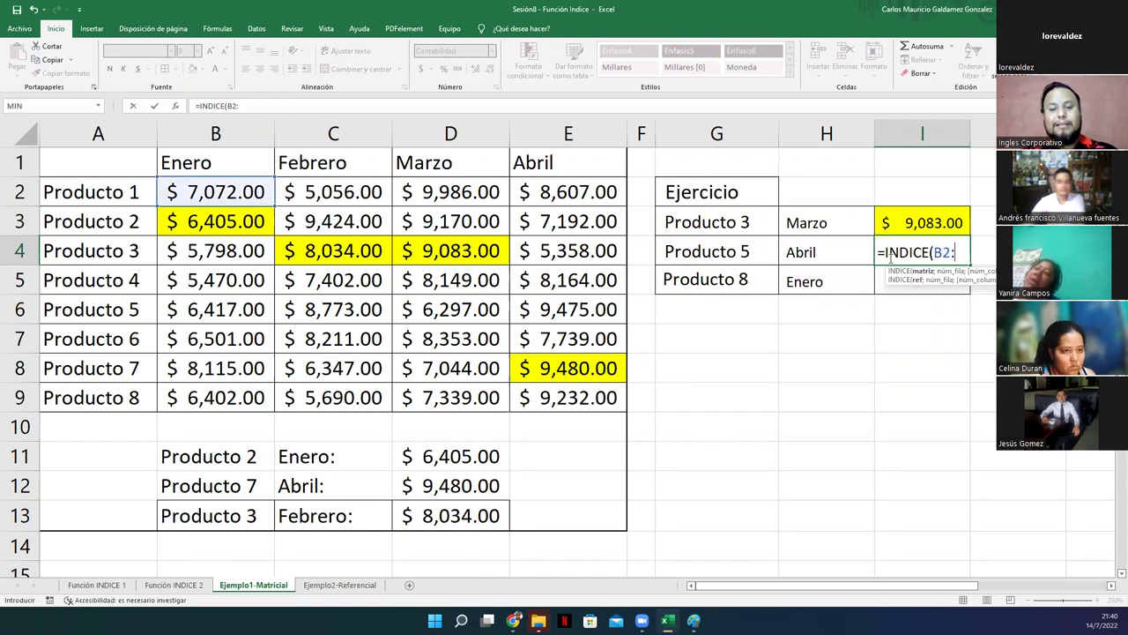
type("E9")
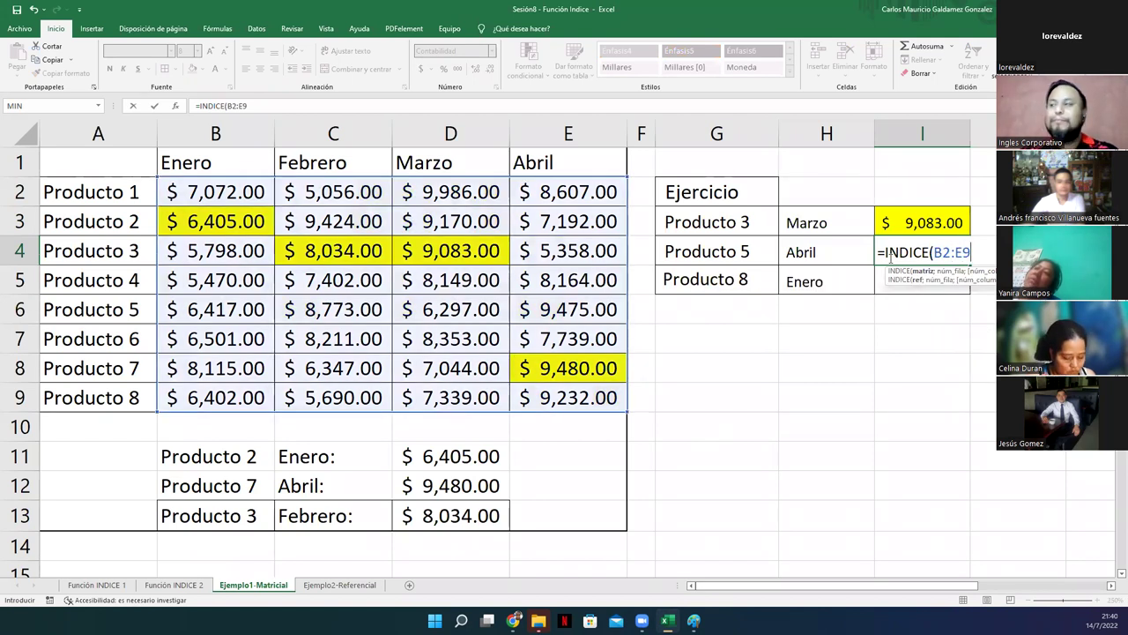
type(";")
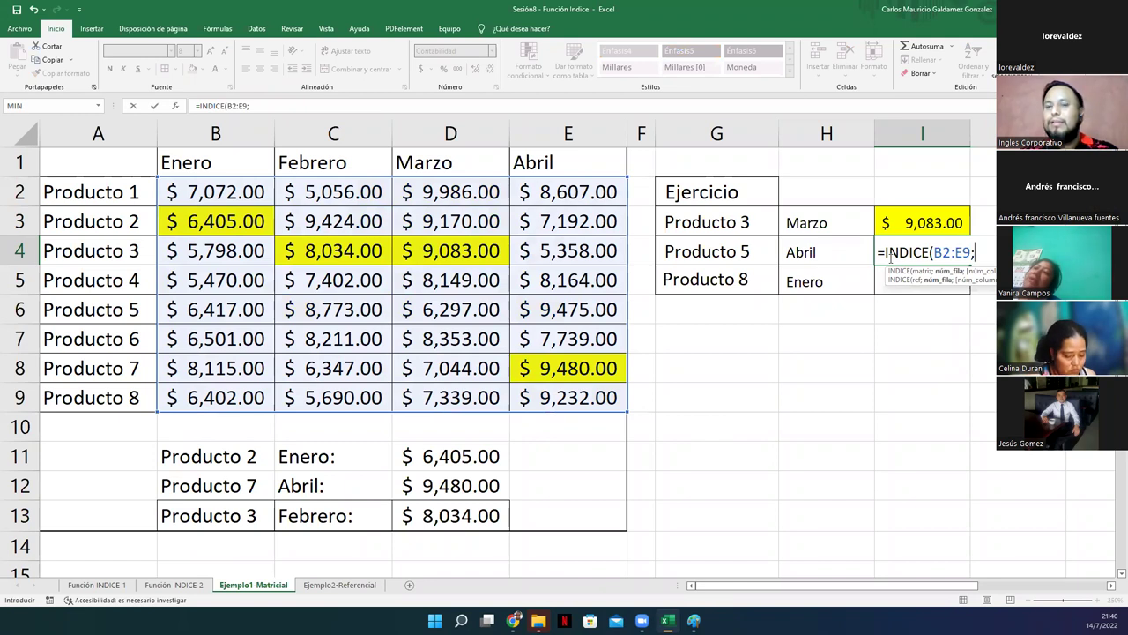
type("5;4")
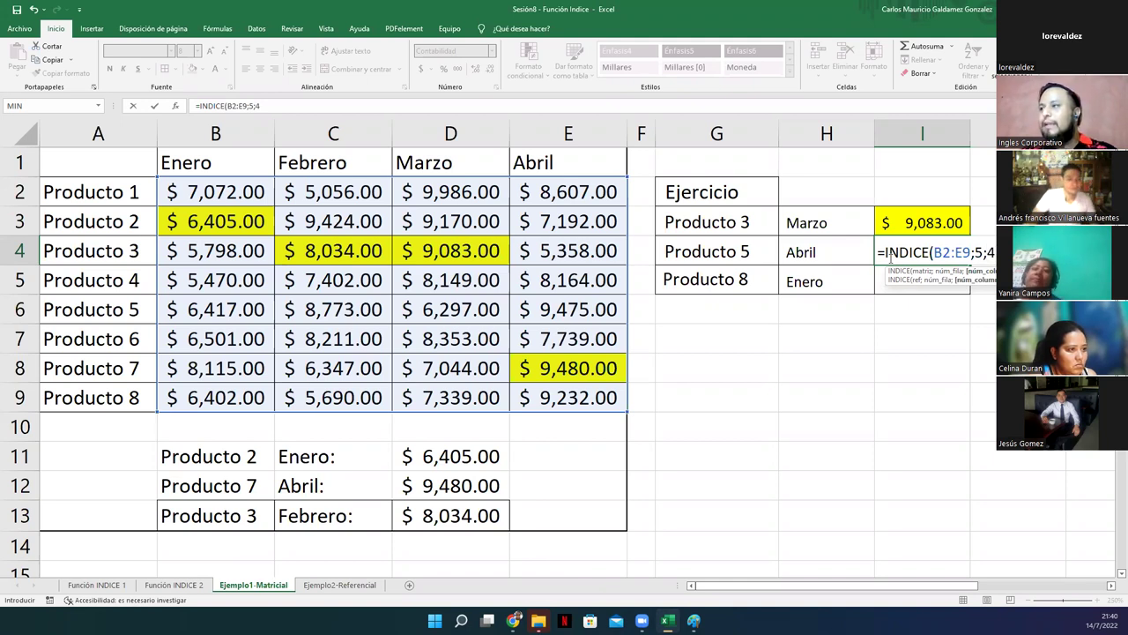
key("Return")
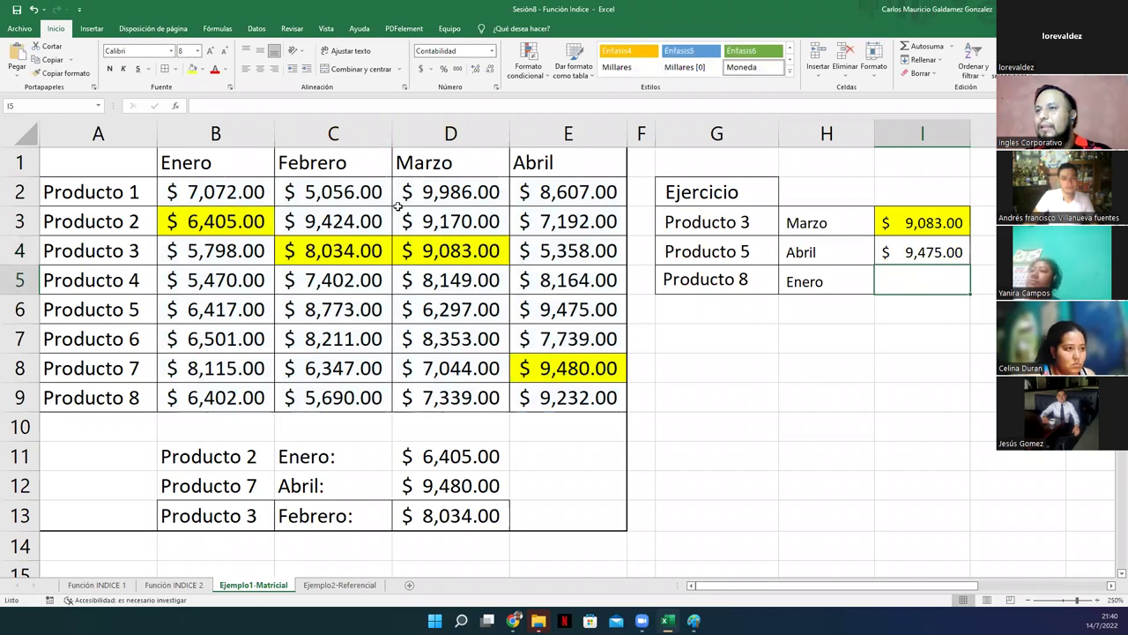
Step: Locate the intersection of the Producto 5 row and the Abril column, and fill E6 and the answer cell I4 with green
left_click(20, 308)
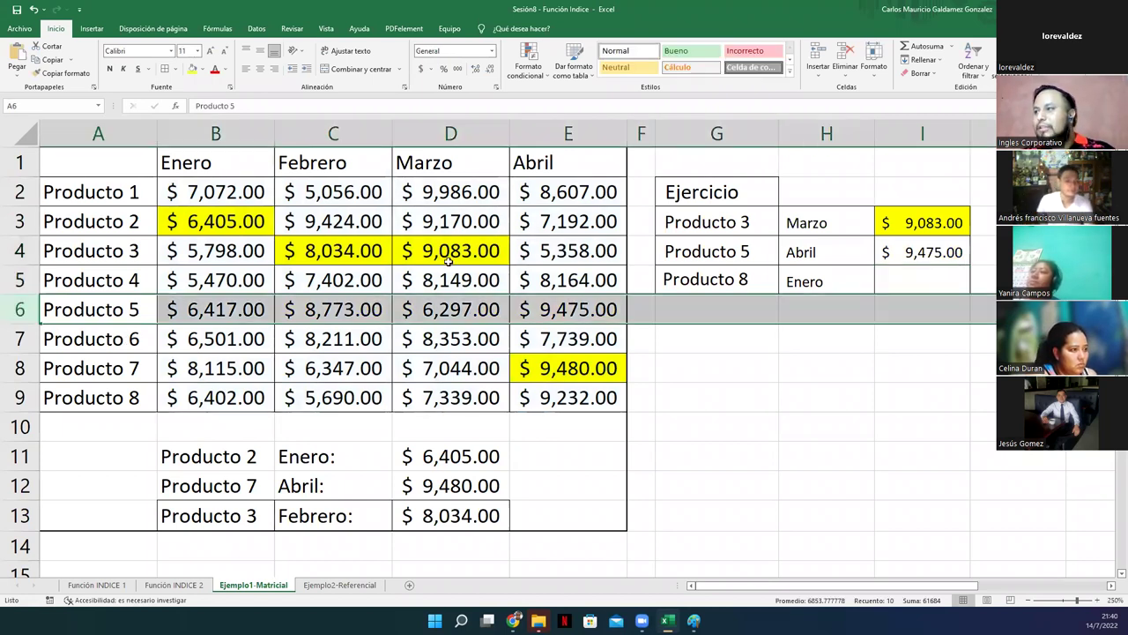
left_click(544, 133, "ctrl")
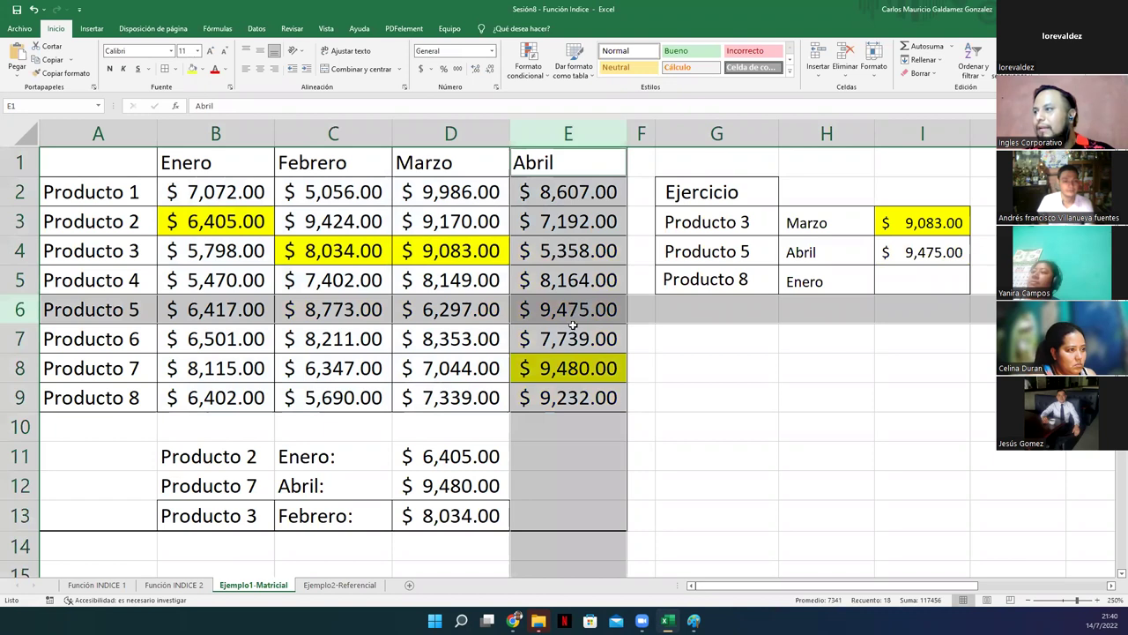
left_click(529, 308)
left_click(202, 69)
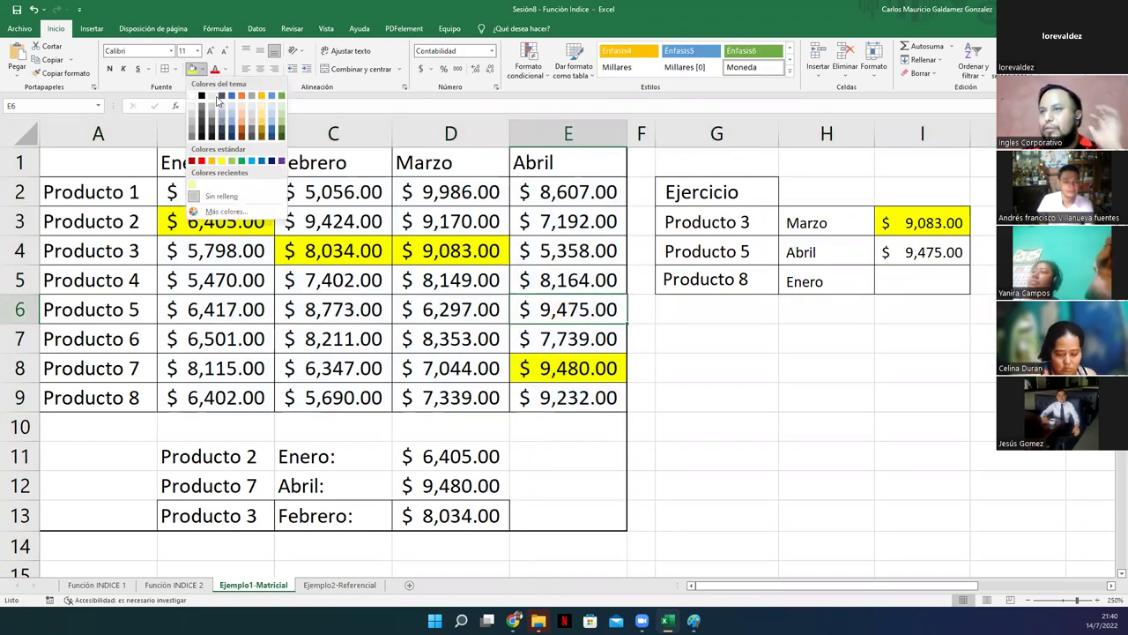
left_click(242, 162)
left_click(909, 256)
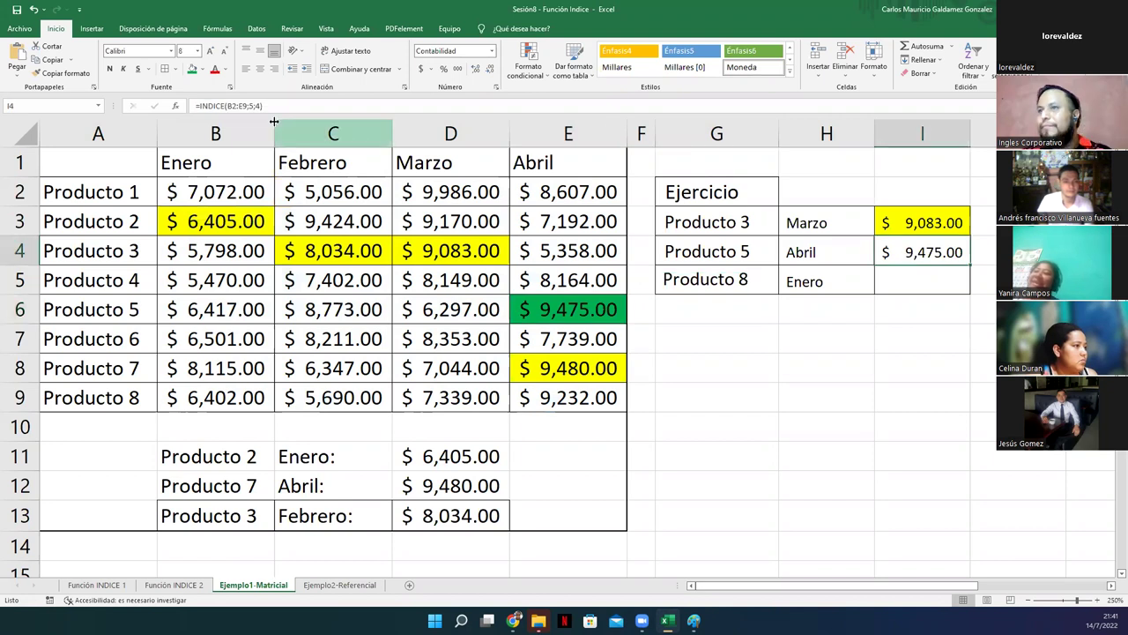
left_click(191, 72)
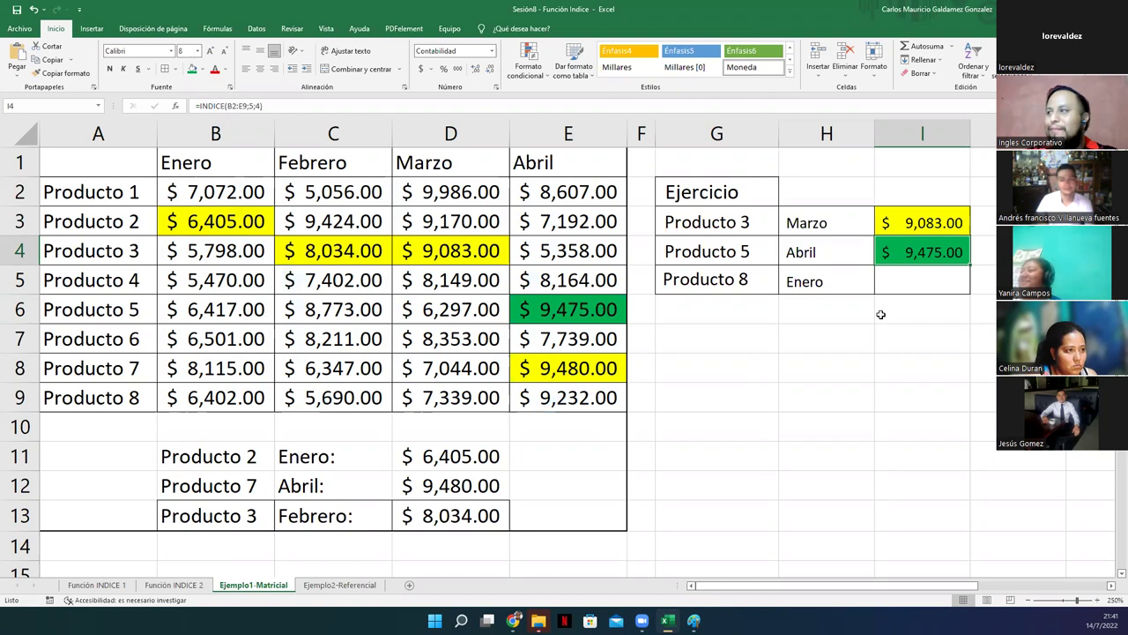
Step: Enter the formula =INDICE(B2:E9;8;1) in I5 to look up the Producto 8 value for Enero
left_click(895, 281)
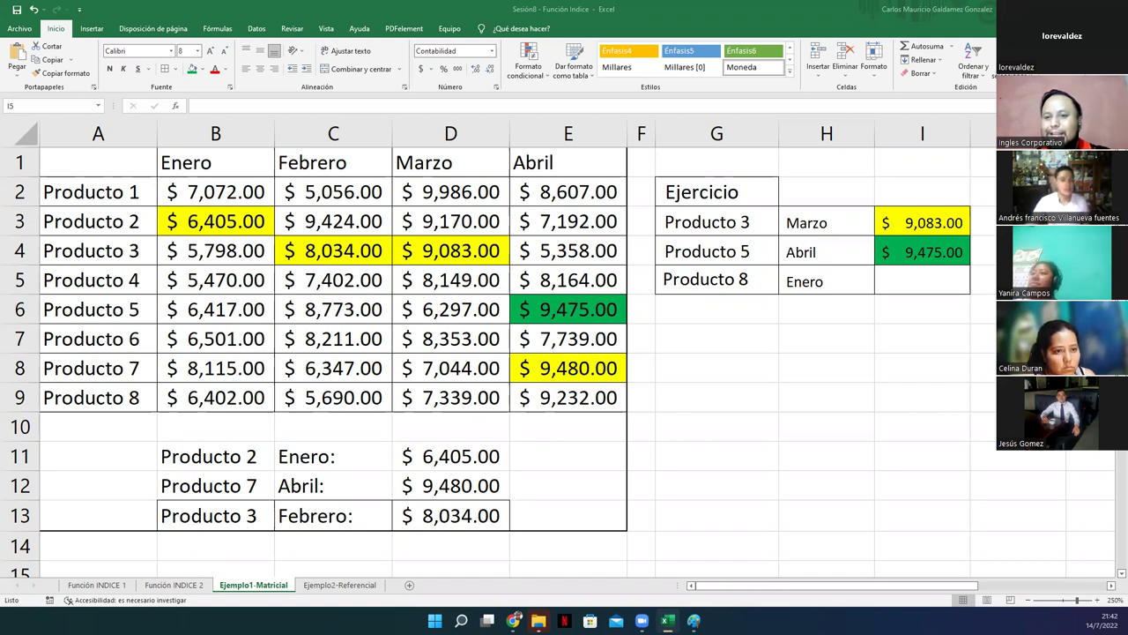
left_click(905, 282)
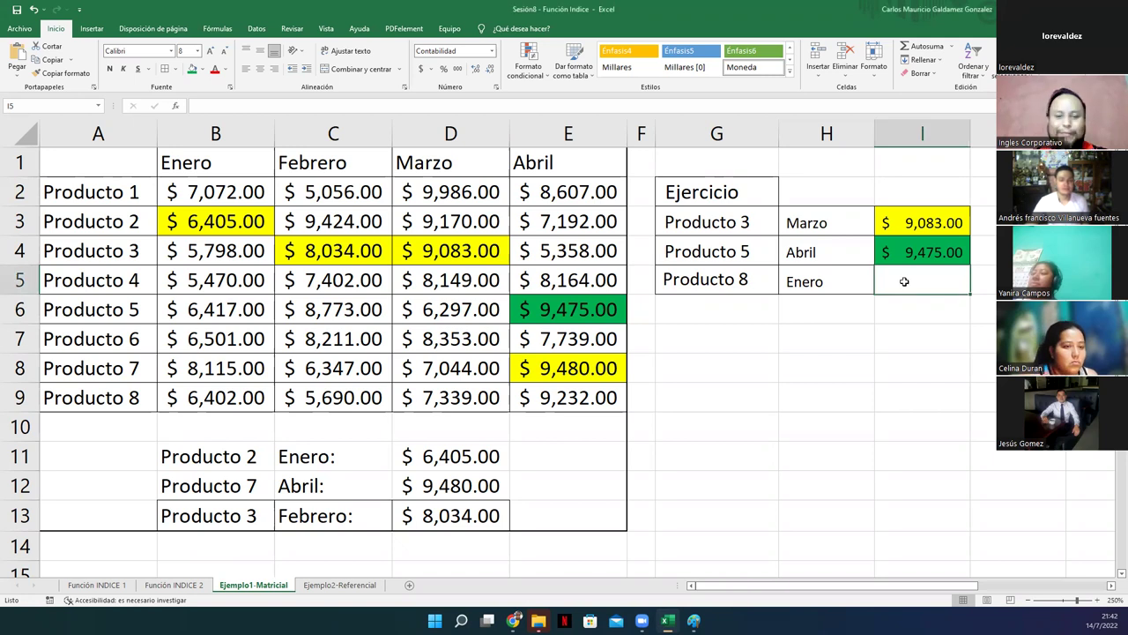
type("=")
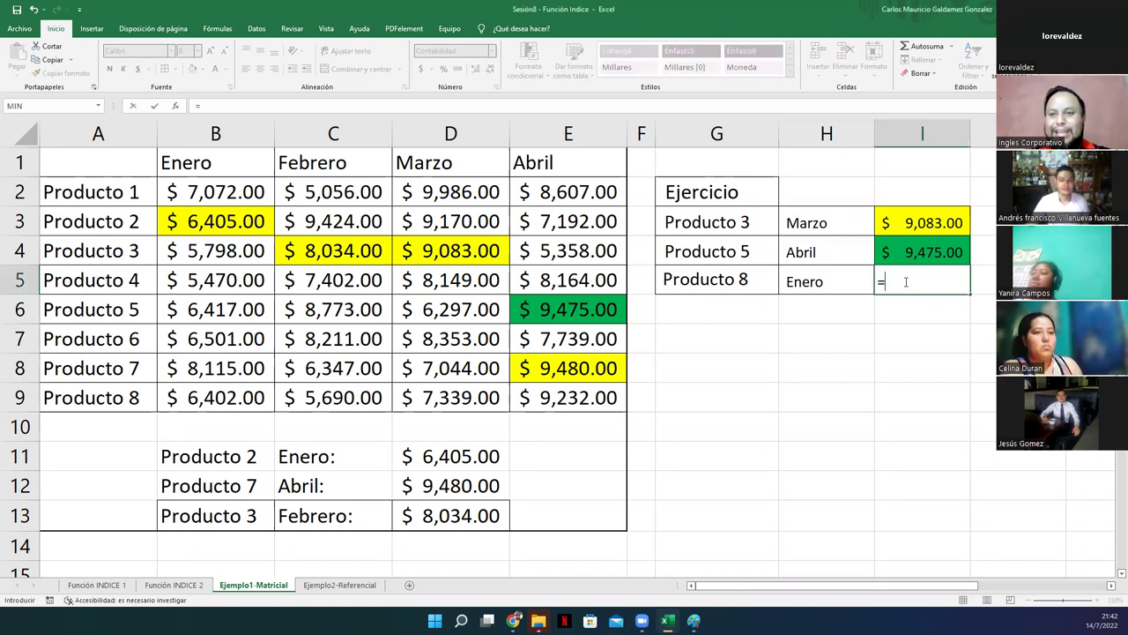
type("indice")
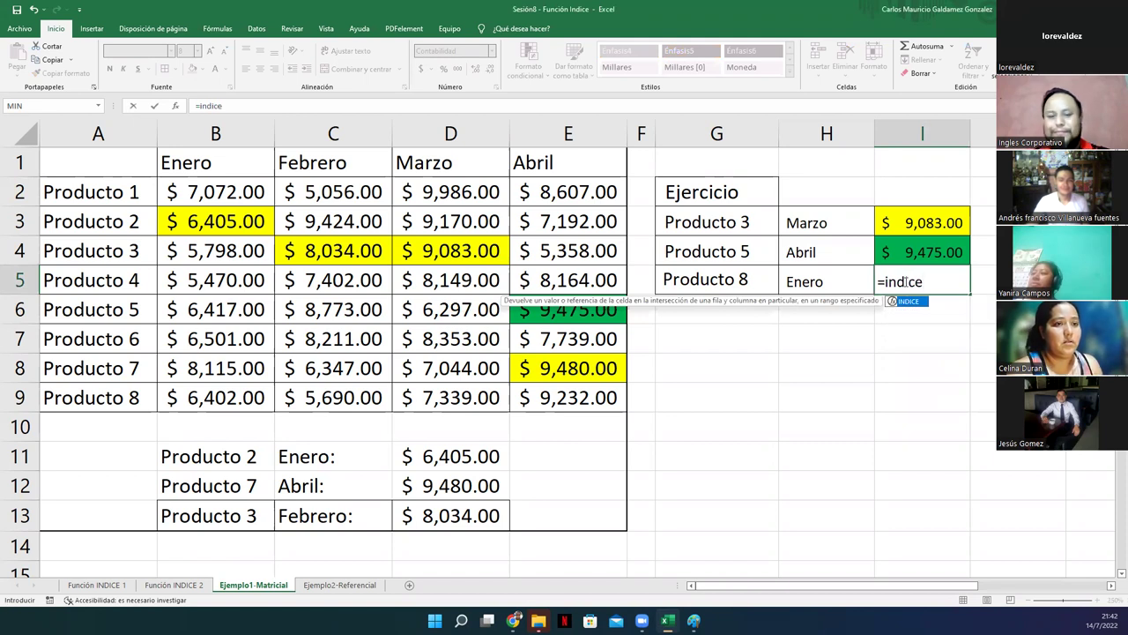
key("Tab")
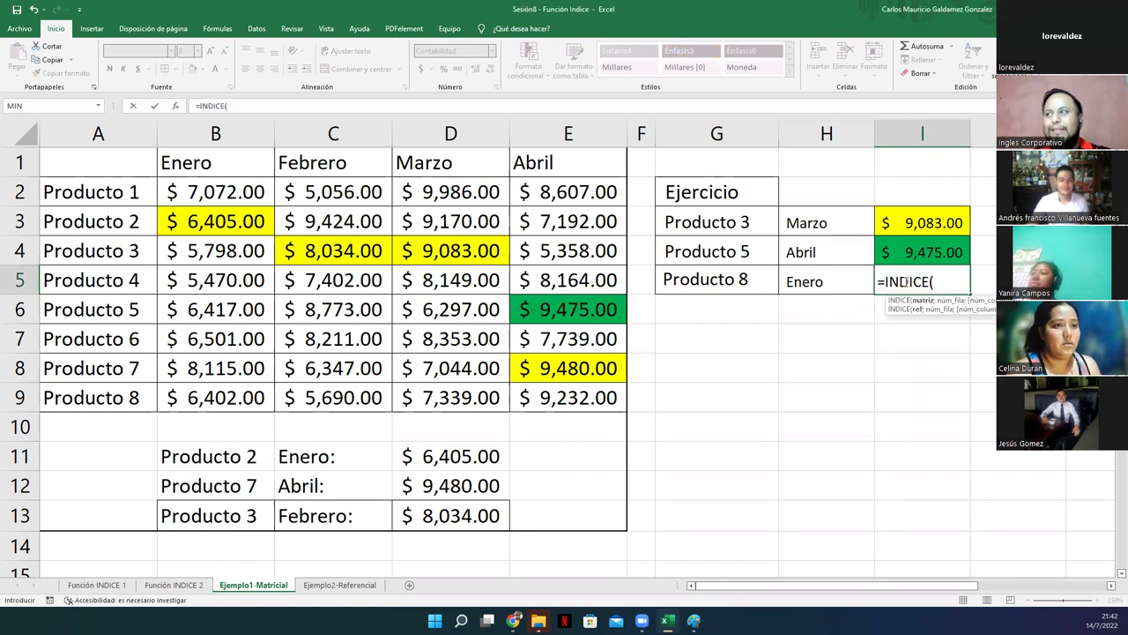
type("B2:")
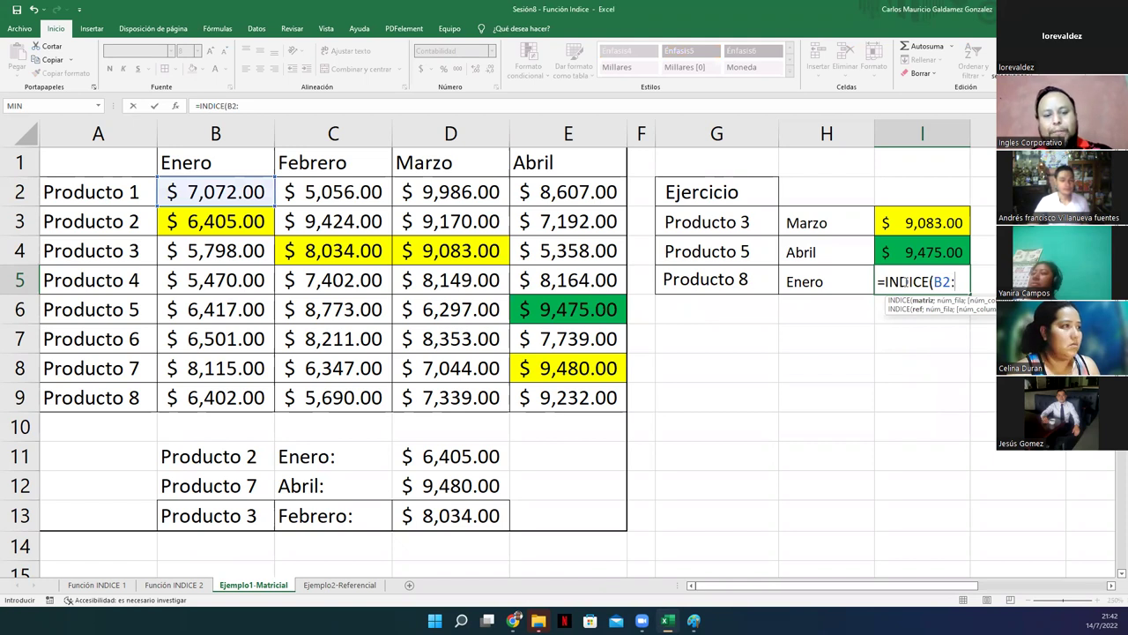
type("E9;")
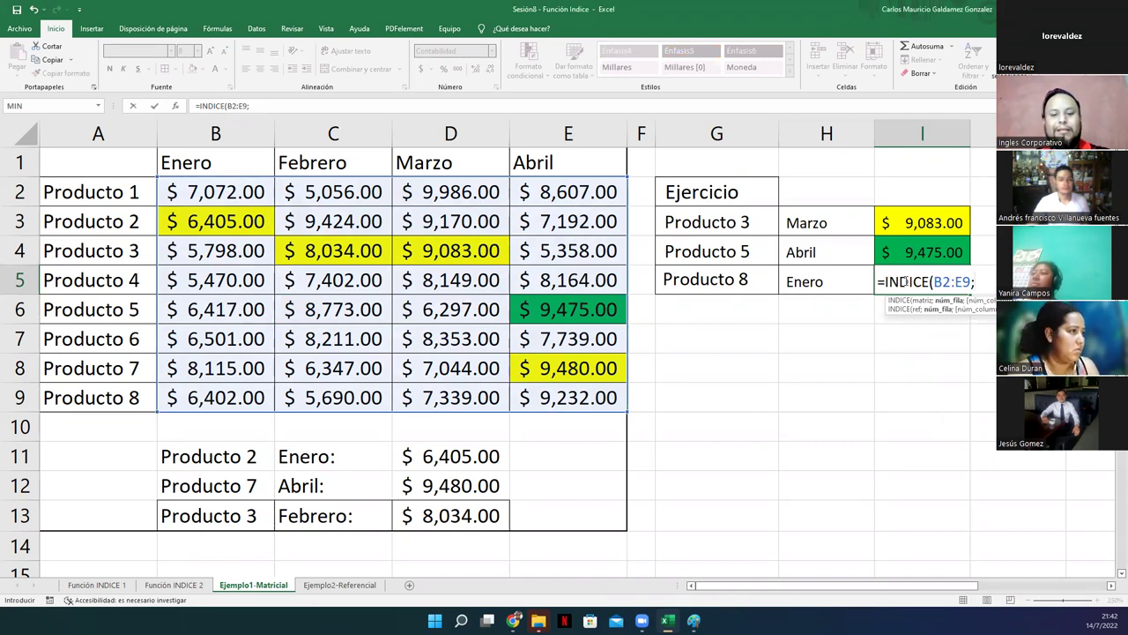
type("8;")
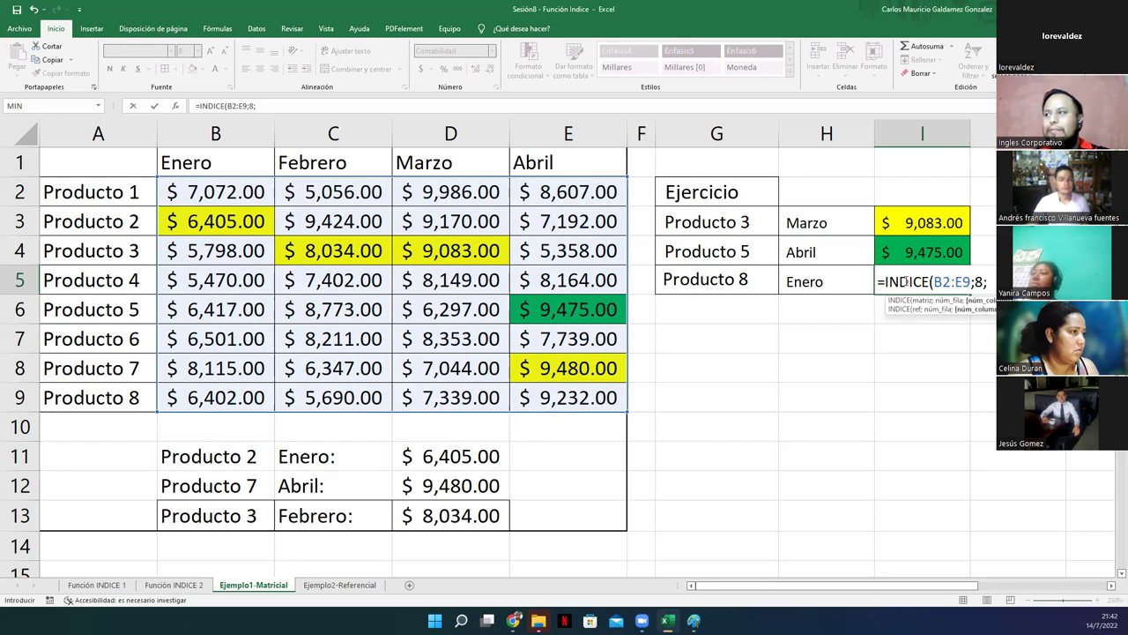
type("1)")
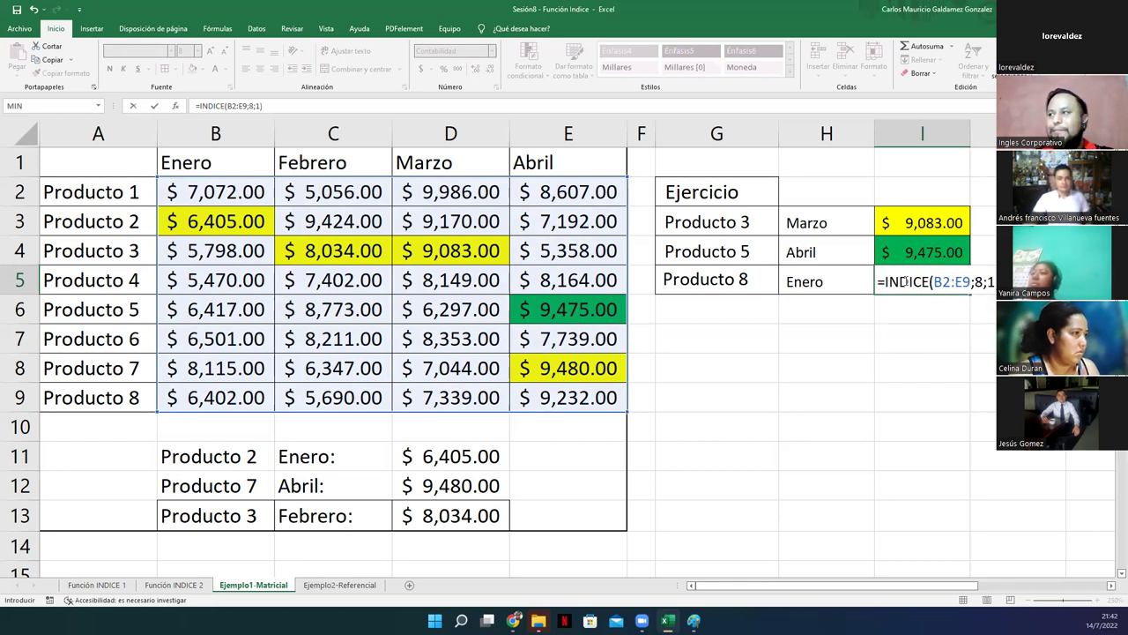
key("Return")
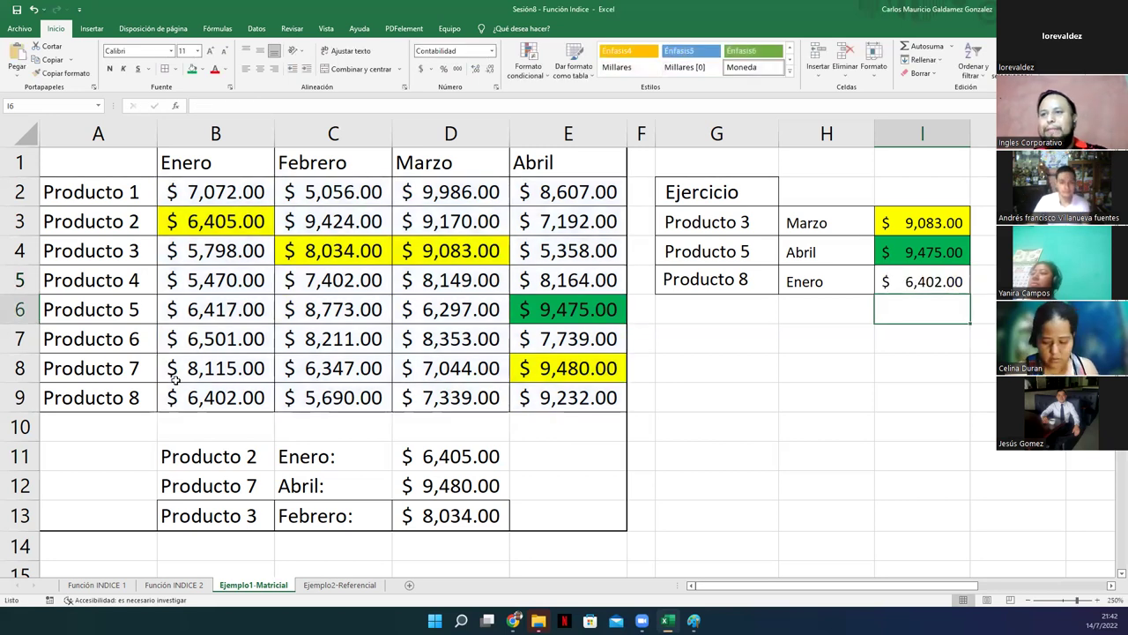
Step: Locate the intersection of the Producto 8 row and the Enero column, and fill B9 and the answer cell I5 with light green
left_click(20, 398)
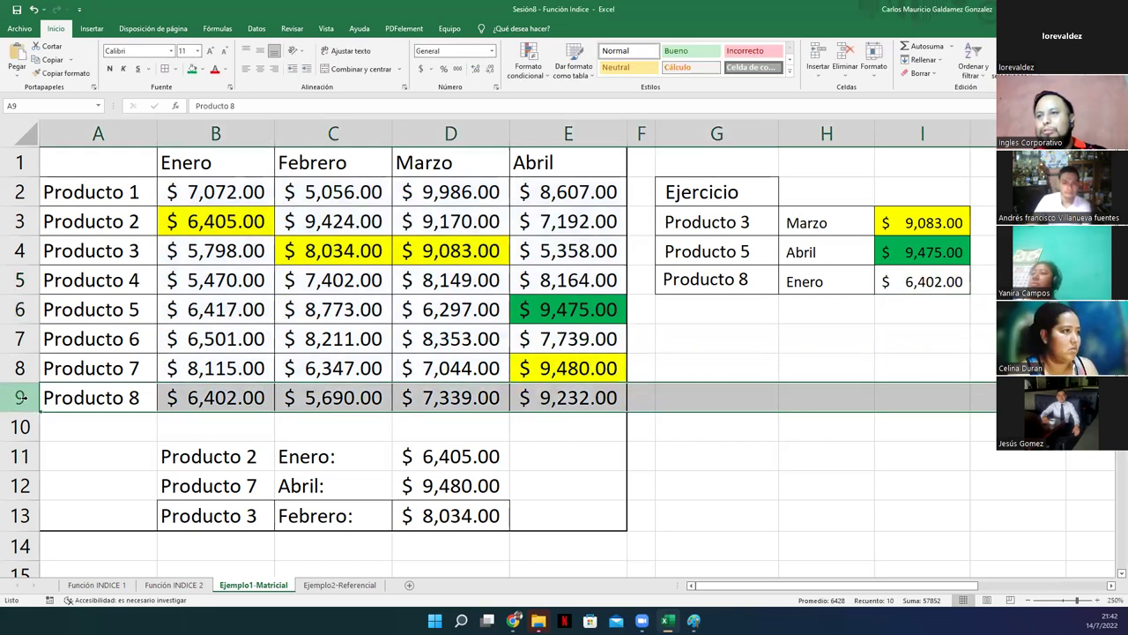
left_click(202, 134)
left_click(226, 399)
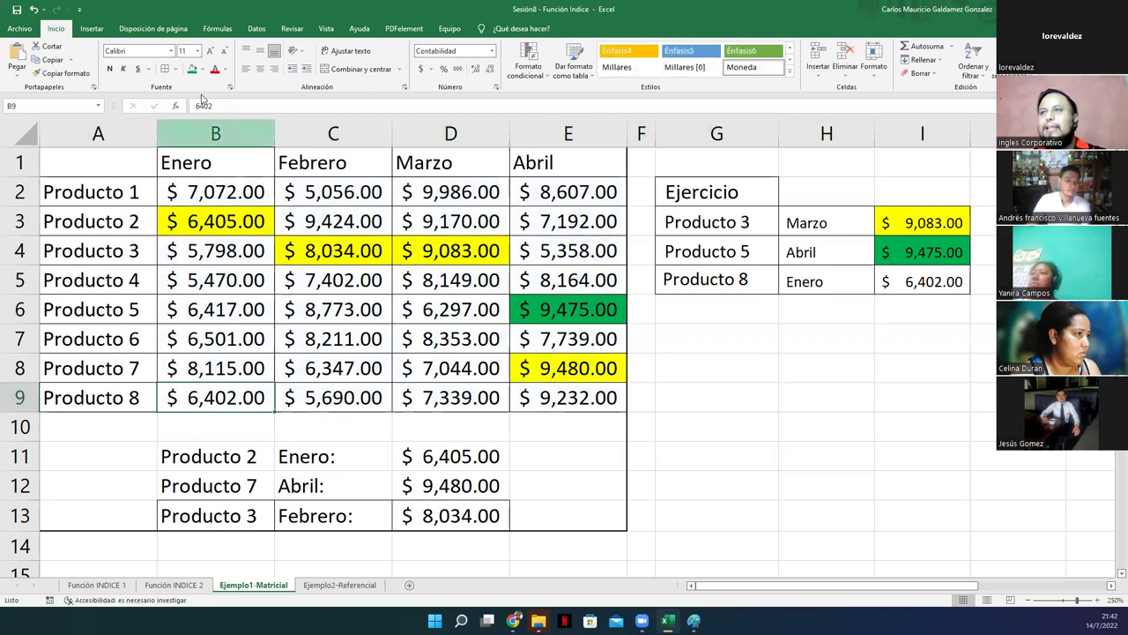
left_click(203, 69)
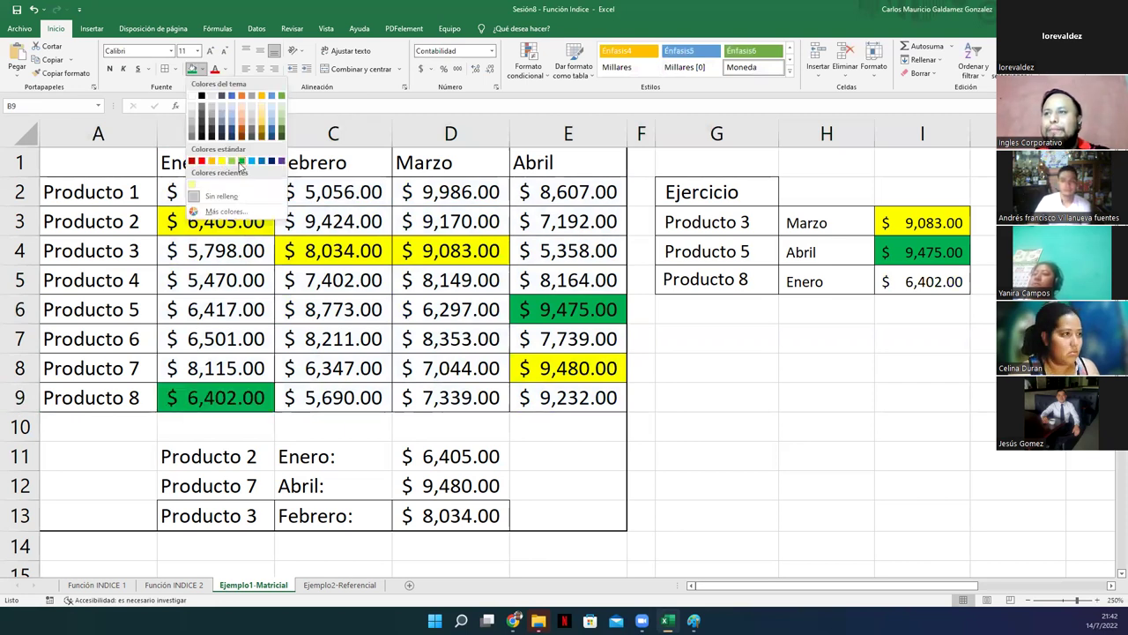
left_click(231, 164)
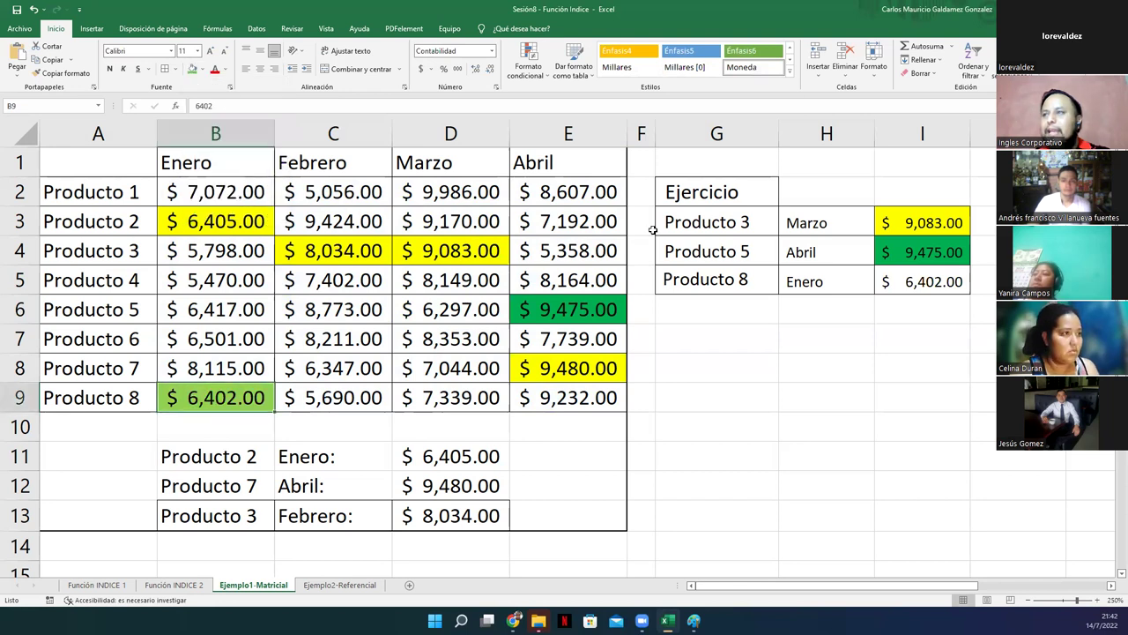
left_click(904, 289)
left_click(191, 70)
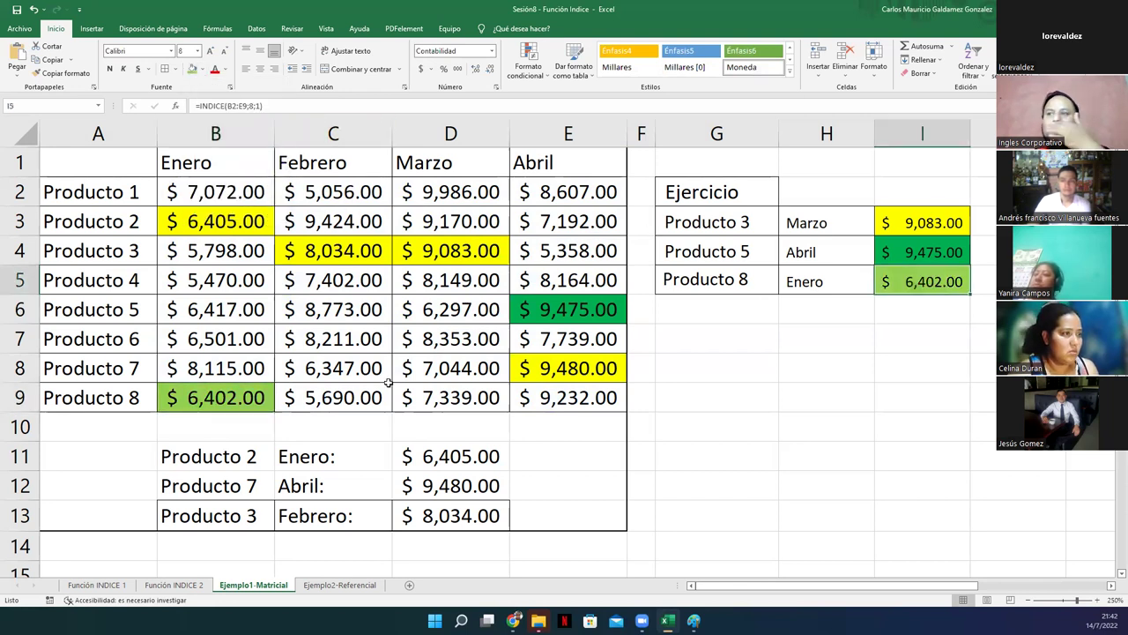
Step: Switch from the workbook to the Genially presentation slide with the array-form INDICE example
left_click(384, 389)
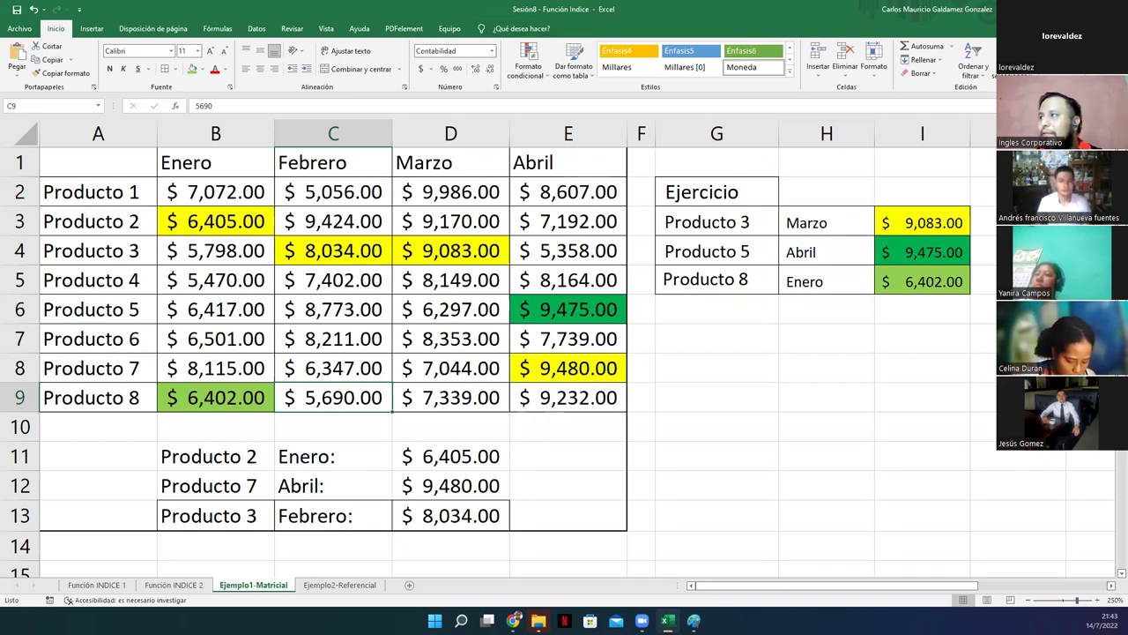
key("alt+Tab")
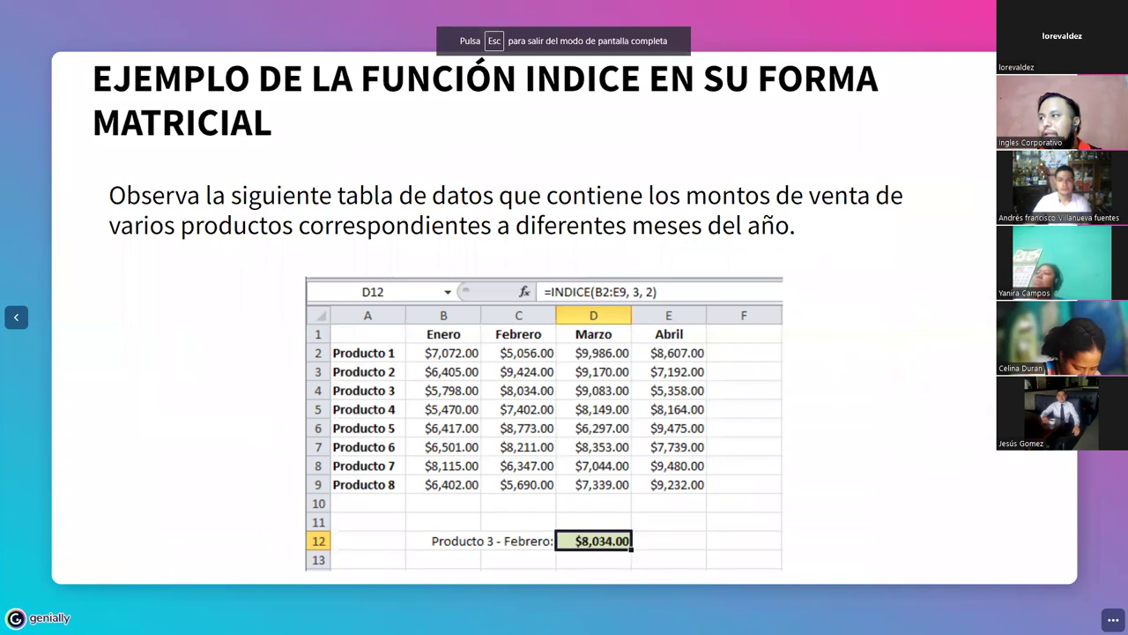
Step: Advance to the slide explaining the D12 formula and highlight the paragraph on row and column numbers being relative to the matrix
key("Right")
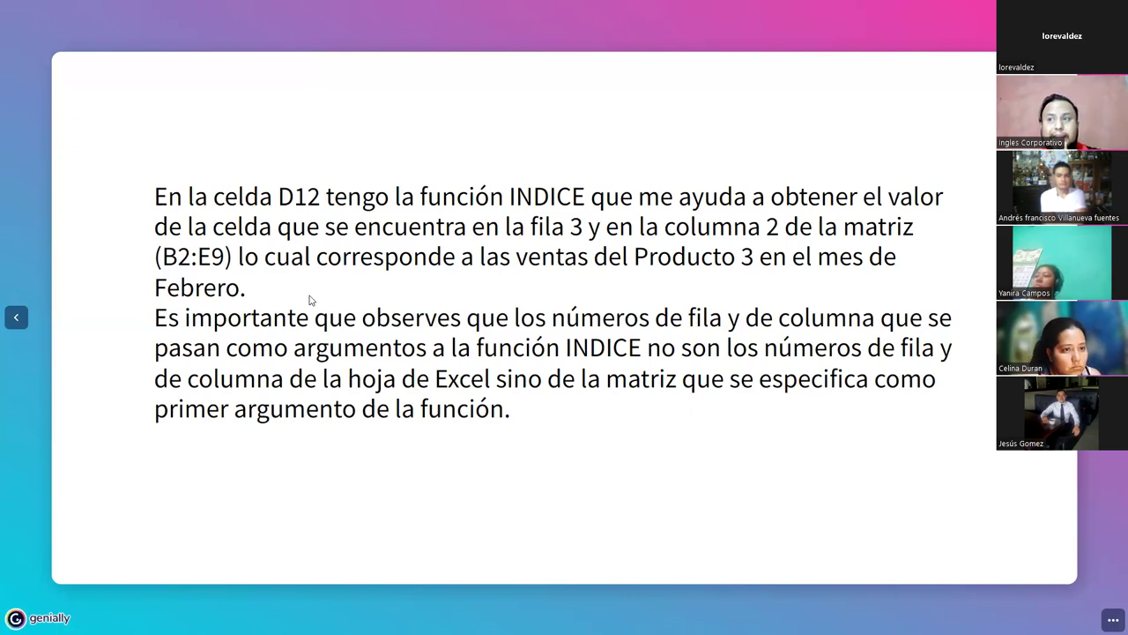
left_click(160, 320)
left_click_drag(186, 326, 519, 418)
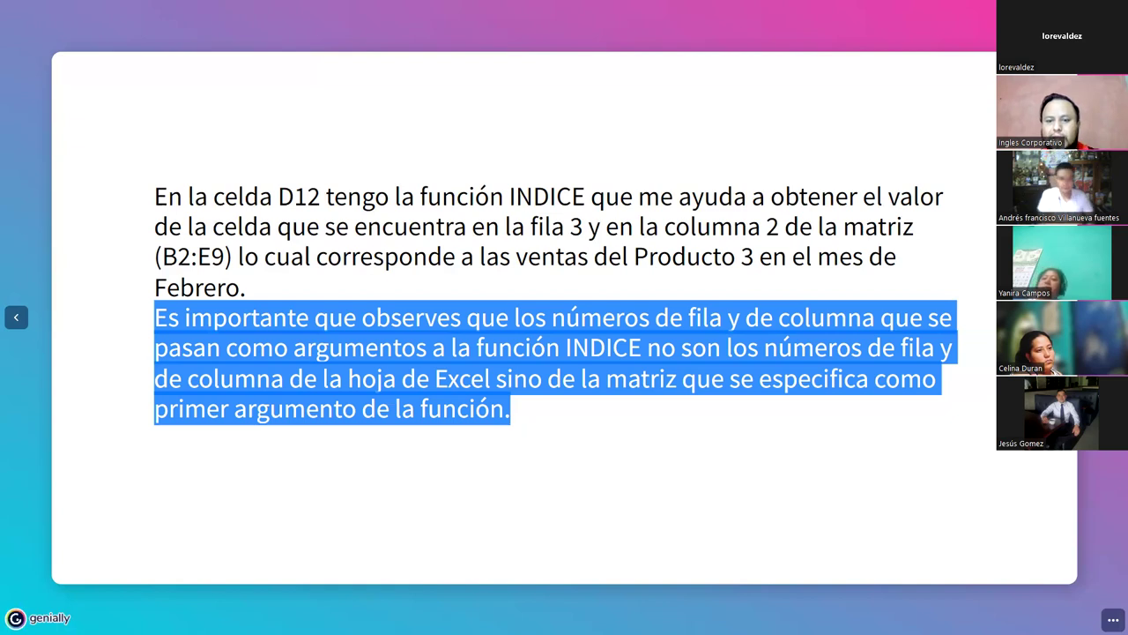
Step: Switch to the Excel workbook and examine the row and column arguments of the INDICE formula in D11, leaving the formula unchanged
left_click(668, 621)
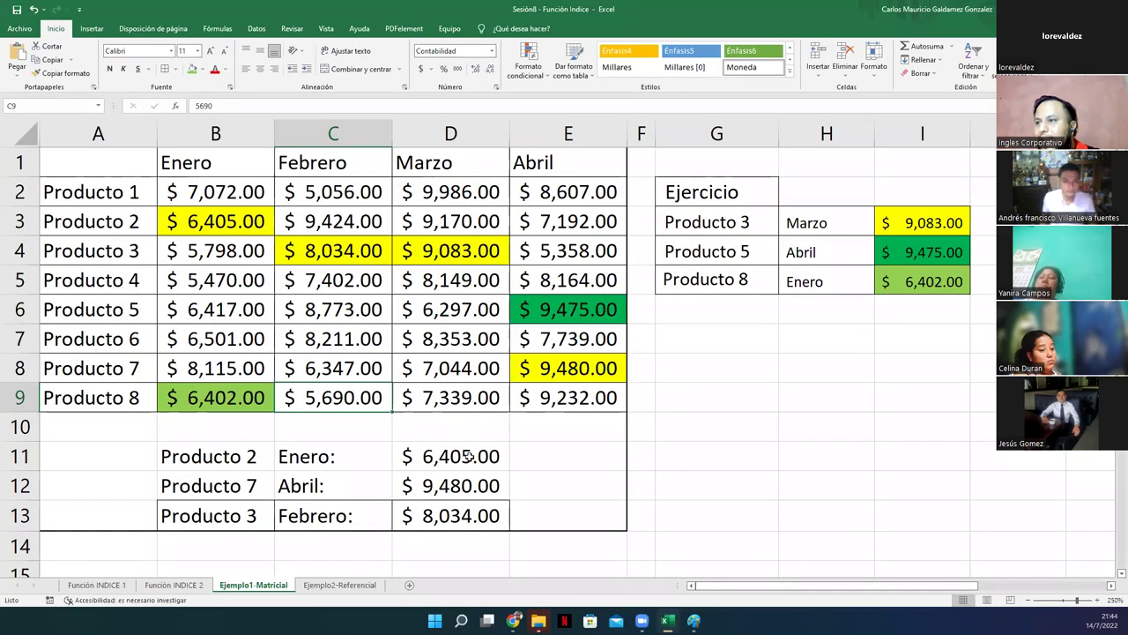
left_click(467, 456)
double_click(467, 456)
left_click_drag(529, 456, 557, 455)
left_click(533, 455)
left_click(531, 455)
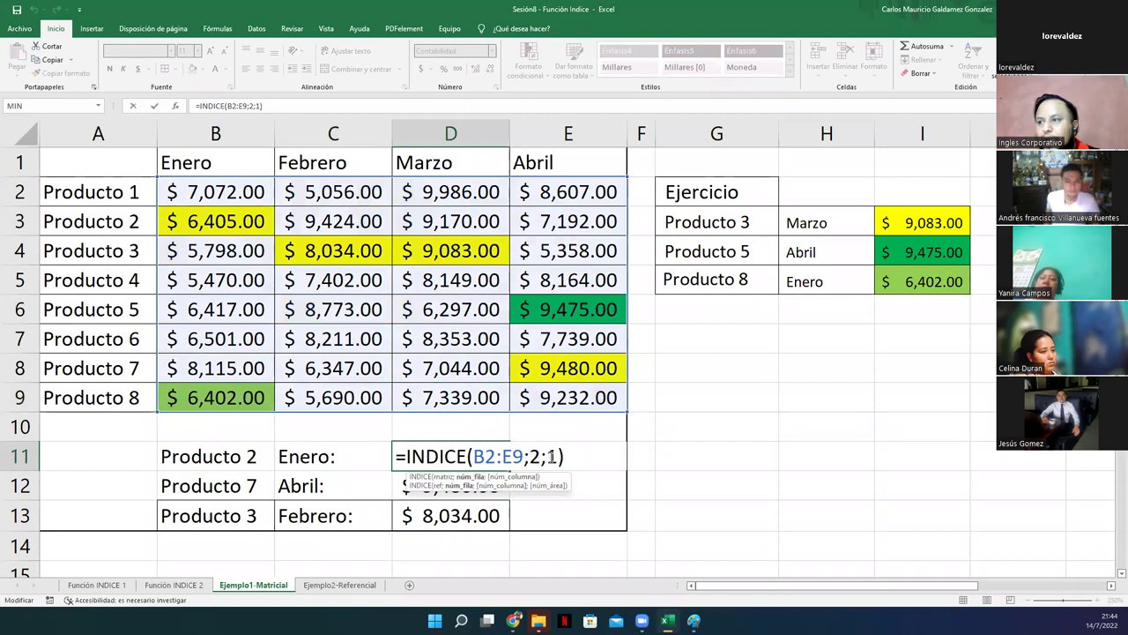
left_click(19, 193)
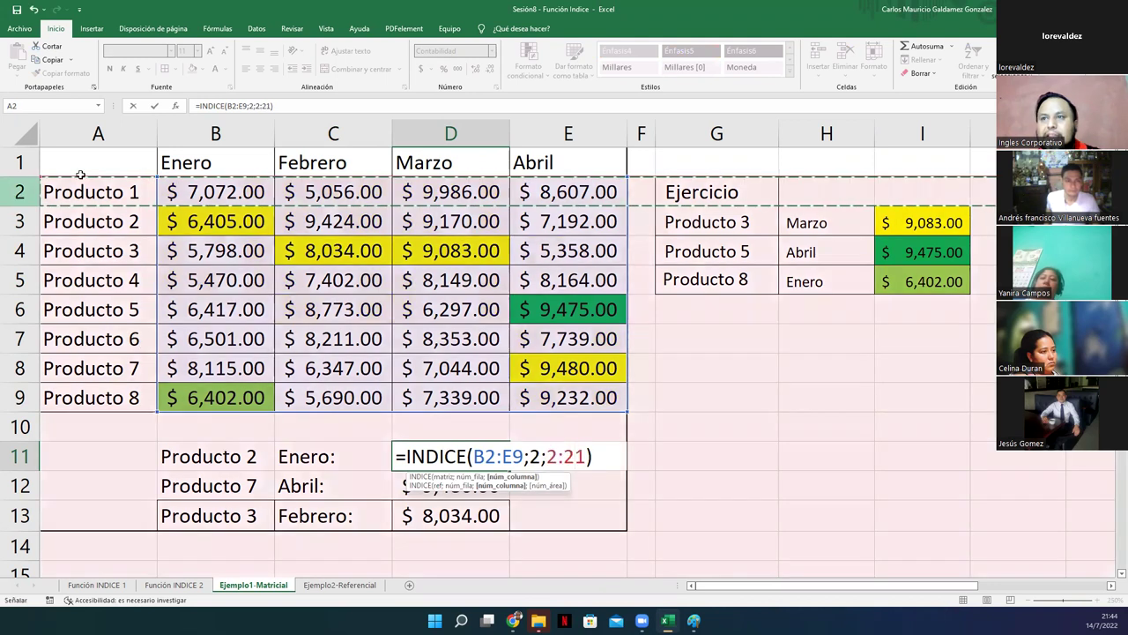
left_click(95, 134)
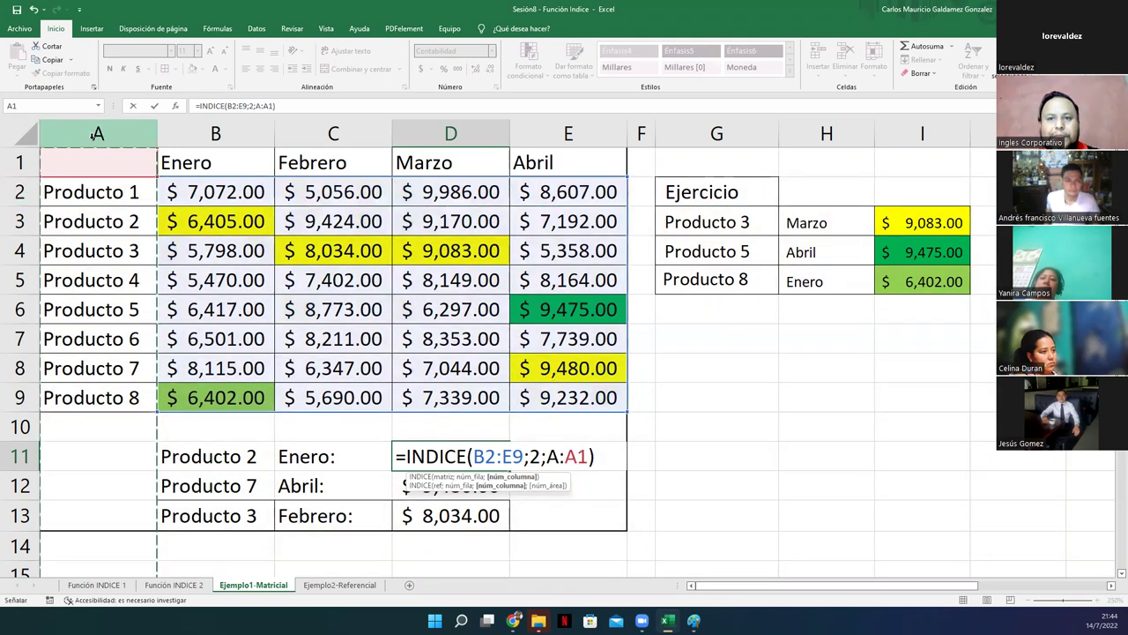
key("Escape")
Step: Compare the matrix B2:E9 with the sheet's own numbering, starting at row 1 and column A, and with the cells outside the matrix
left_click_drag(231, 188, 554, 393)
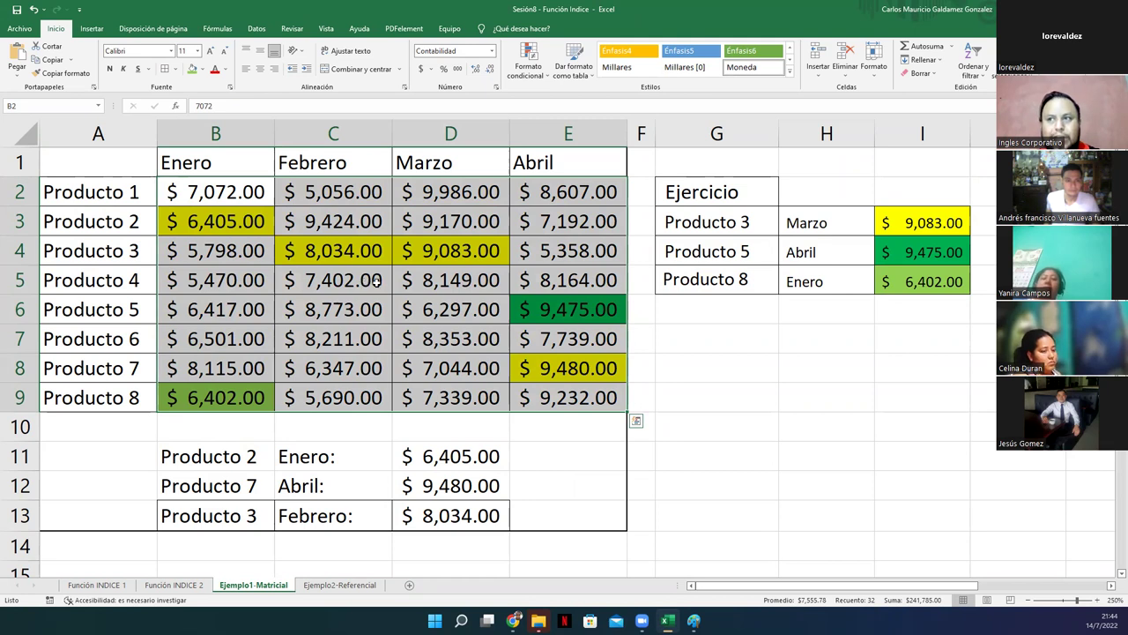
left_click_drag(220, 191, 568, 398)
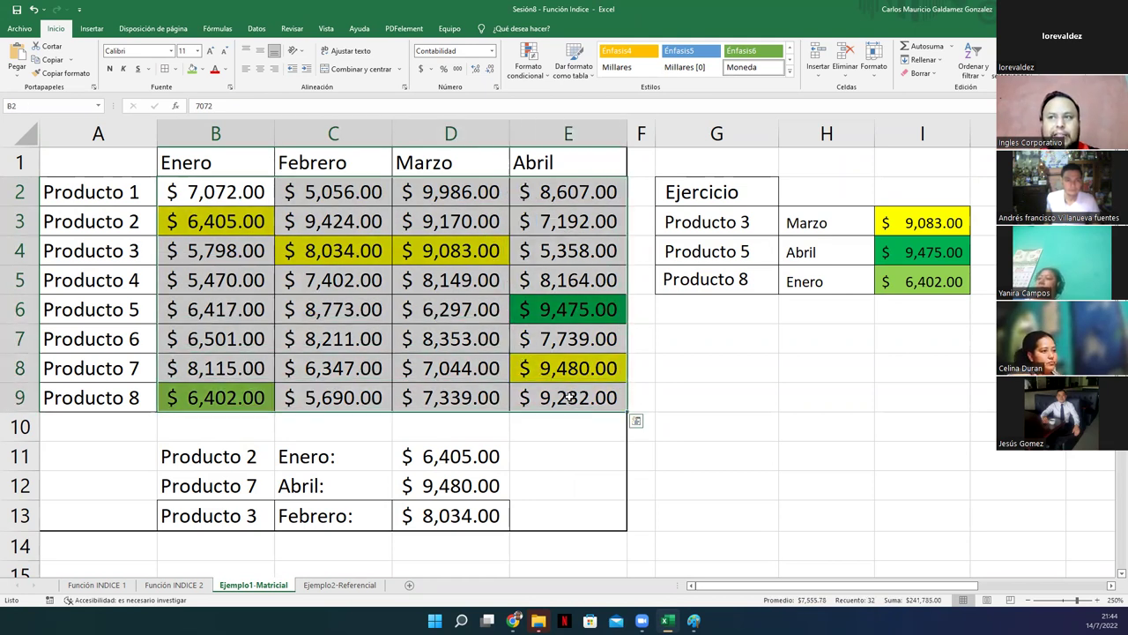
left_click(67, 164)
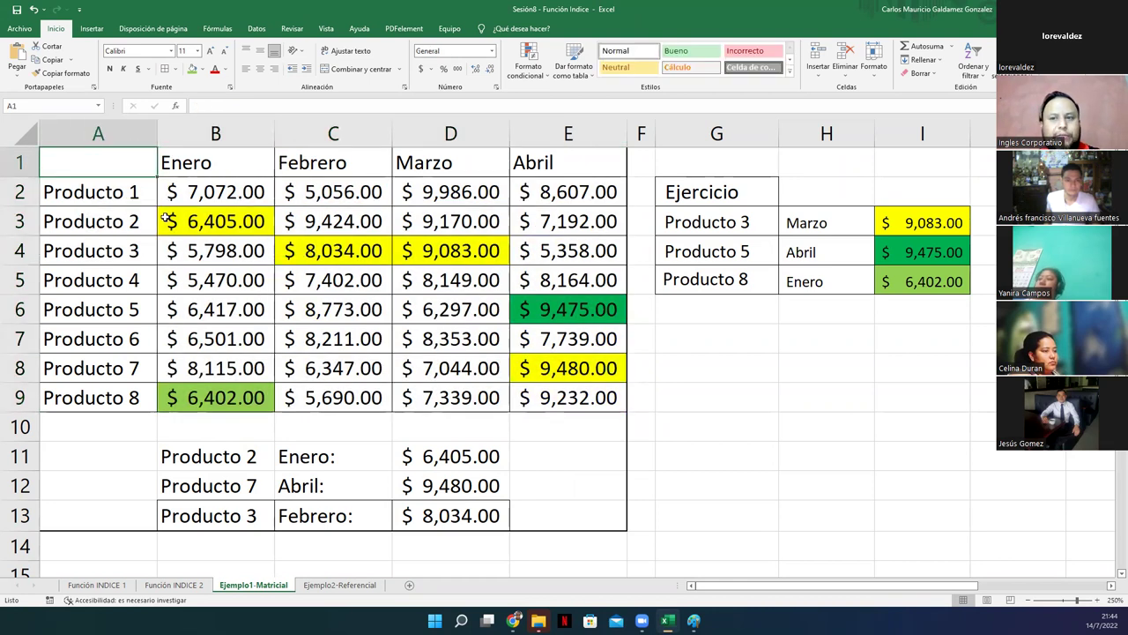
left_click_drag(680, 310, 1021, 485)
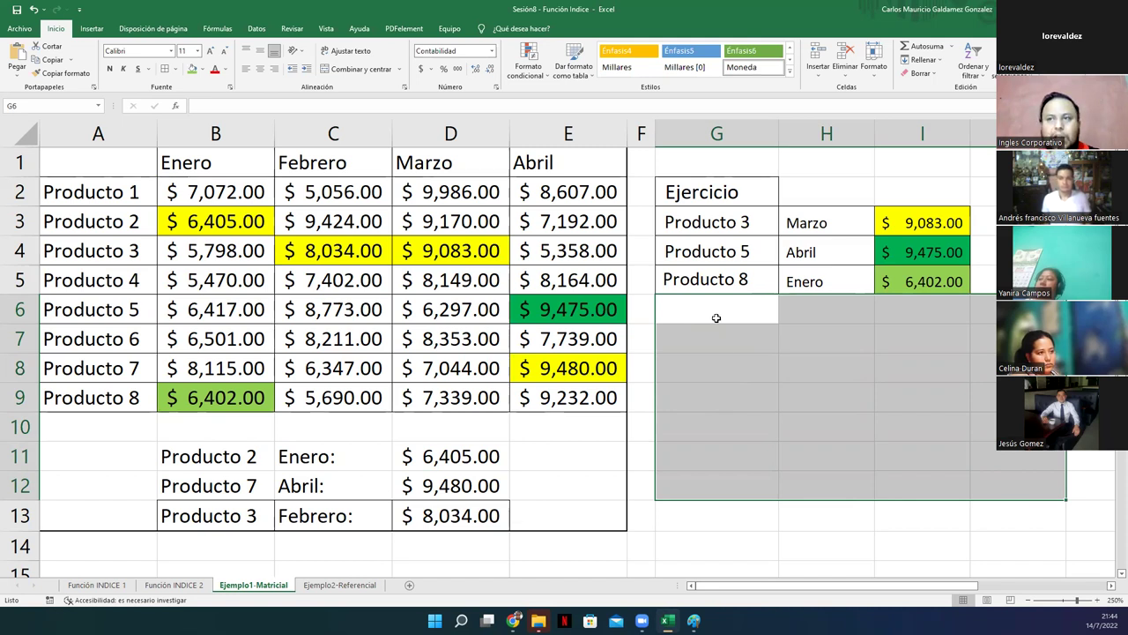
left_click(19, 162)
left_click(71, 131)
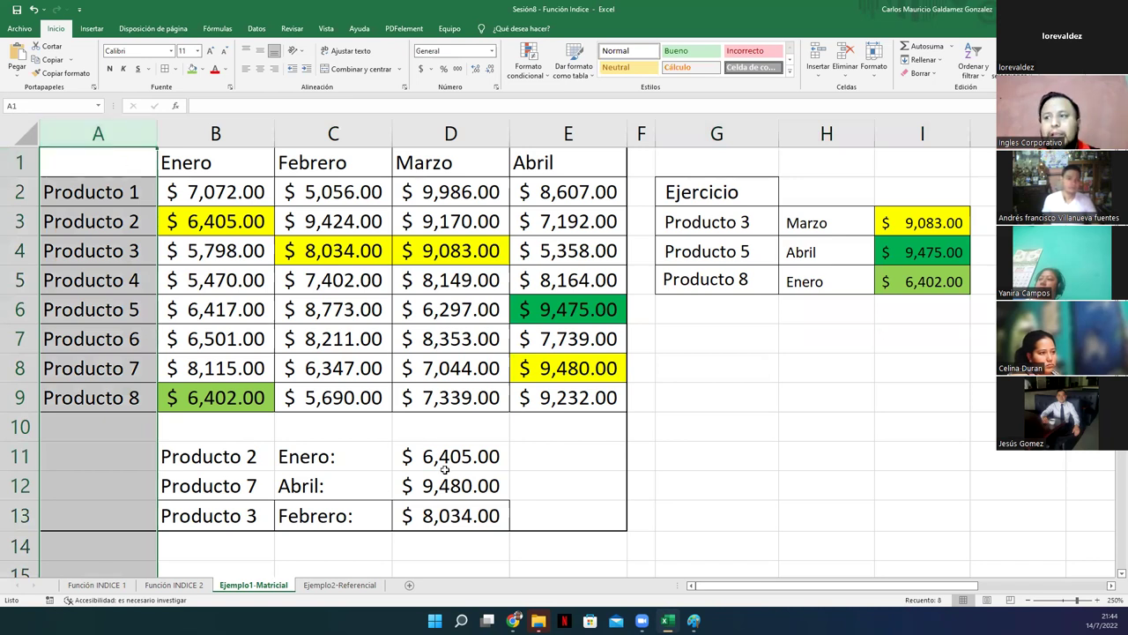
left_click(422, 457)
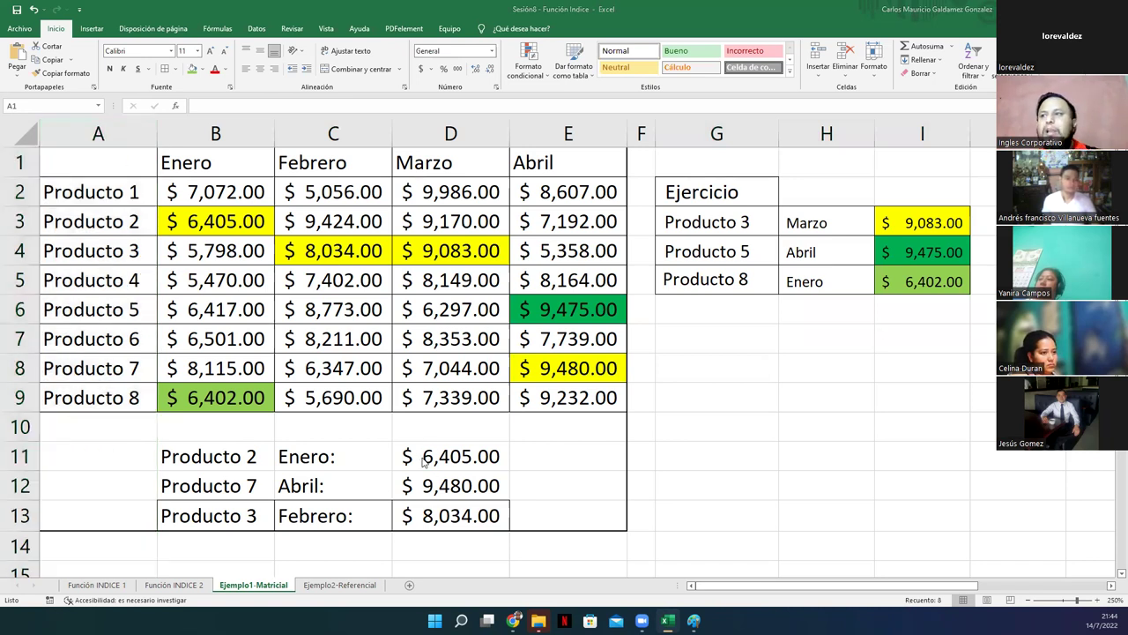
Step: Return to the Genially slide, clear the paragraph highlight, and point out the word "matriz" in the explanation
key("alt+Tab")
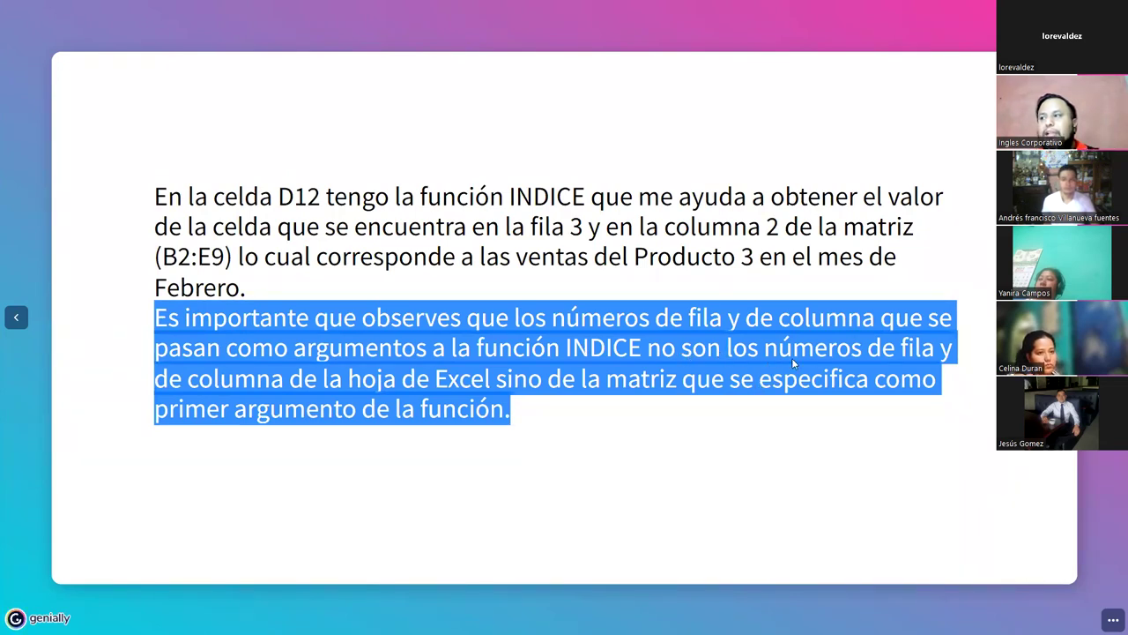
left_click(908, 358)
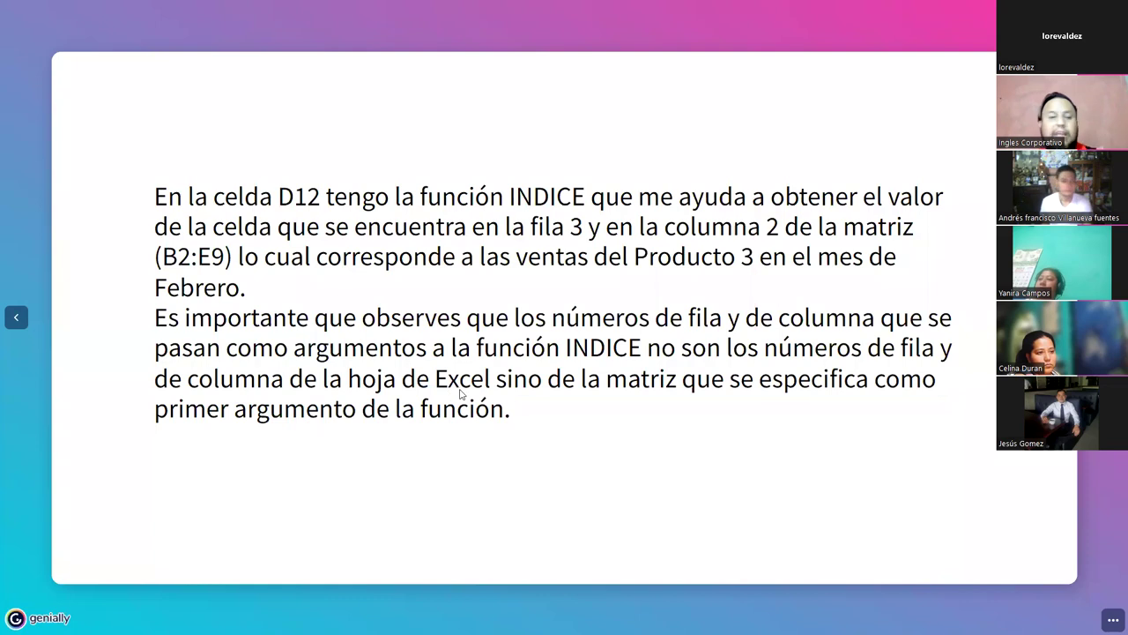
left_click(605, 385)
double_click(658, 383)
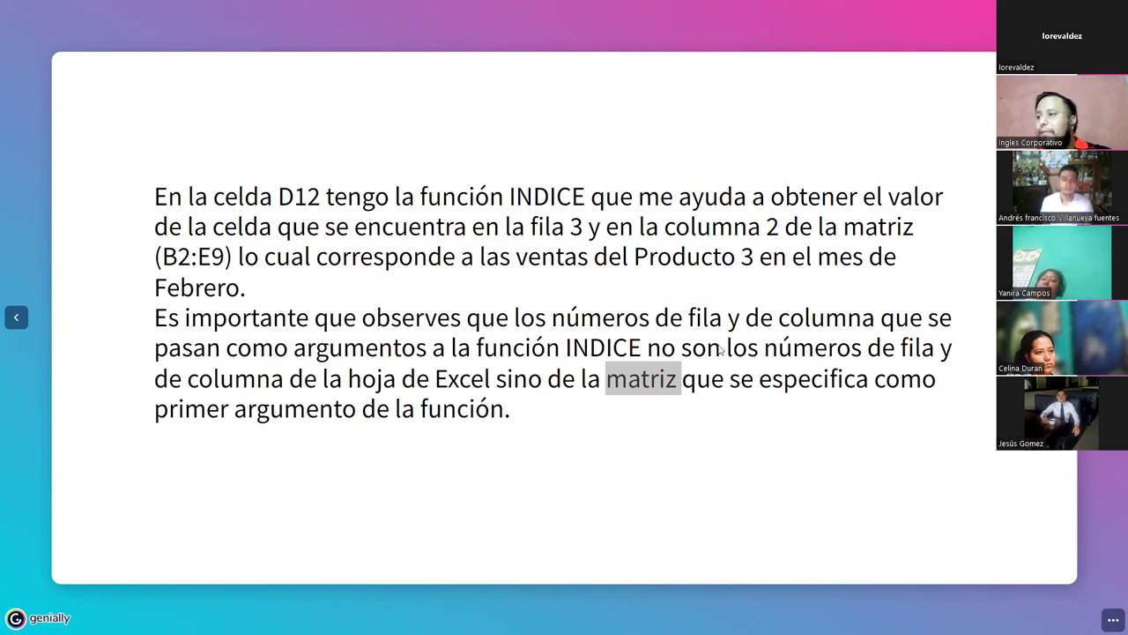
left_click(670, 376)
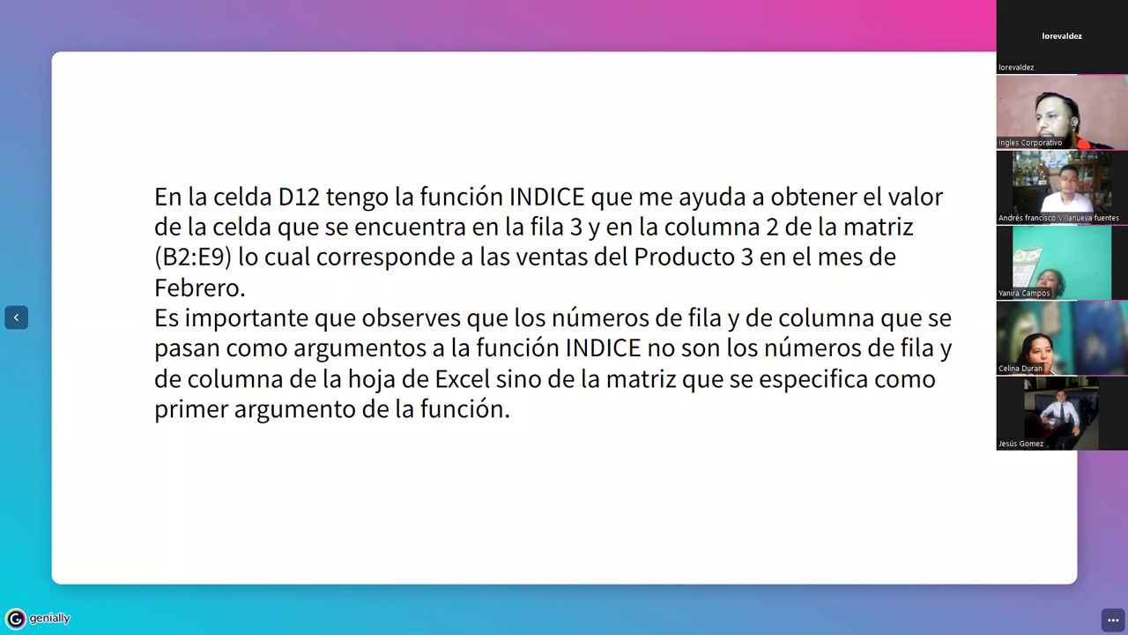
Step: Show the slide on INDICE's reference form, highlight "REFERENCIA", bracket Ref through Núm_columna, and draw an arrow to Núm_área
key("Right")
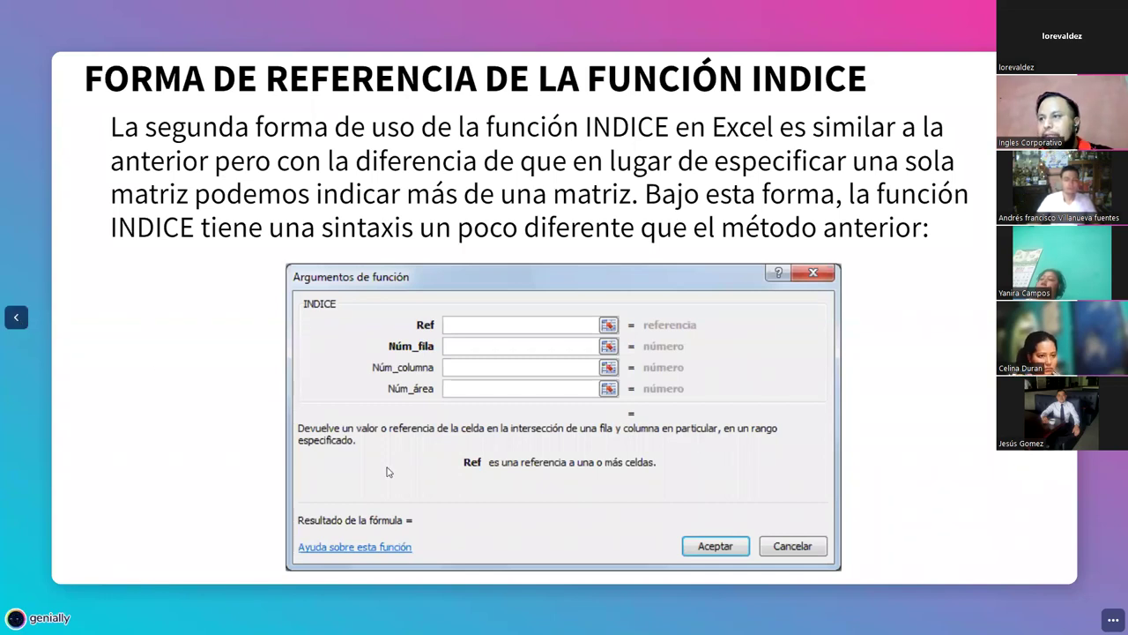
key("Right")
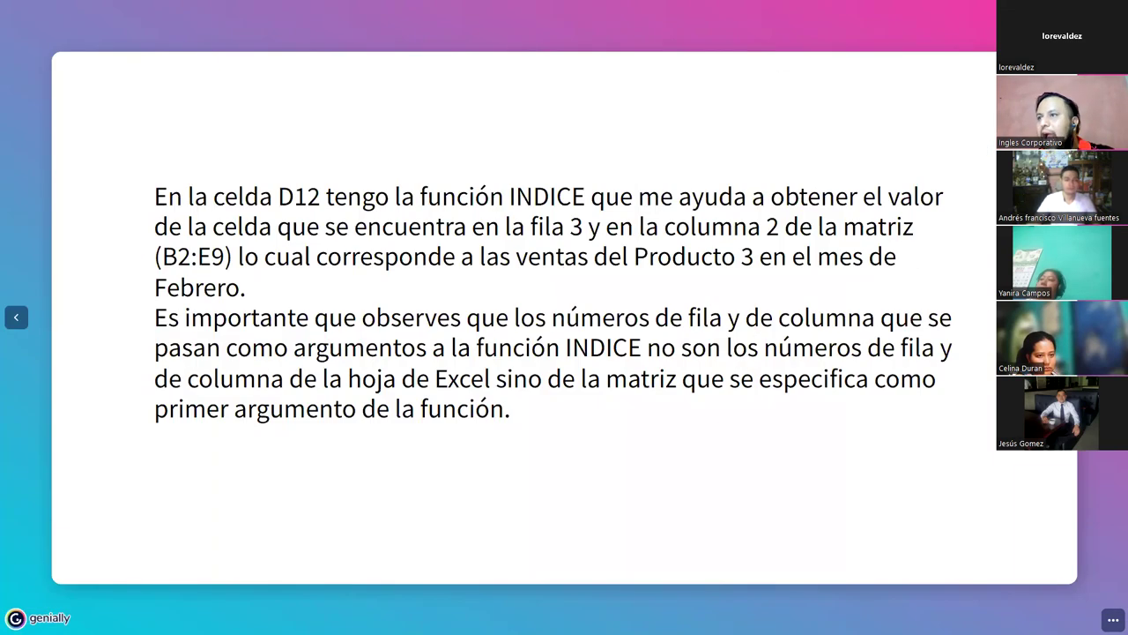
key("Left")
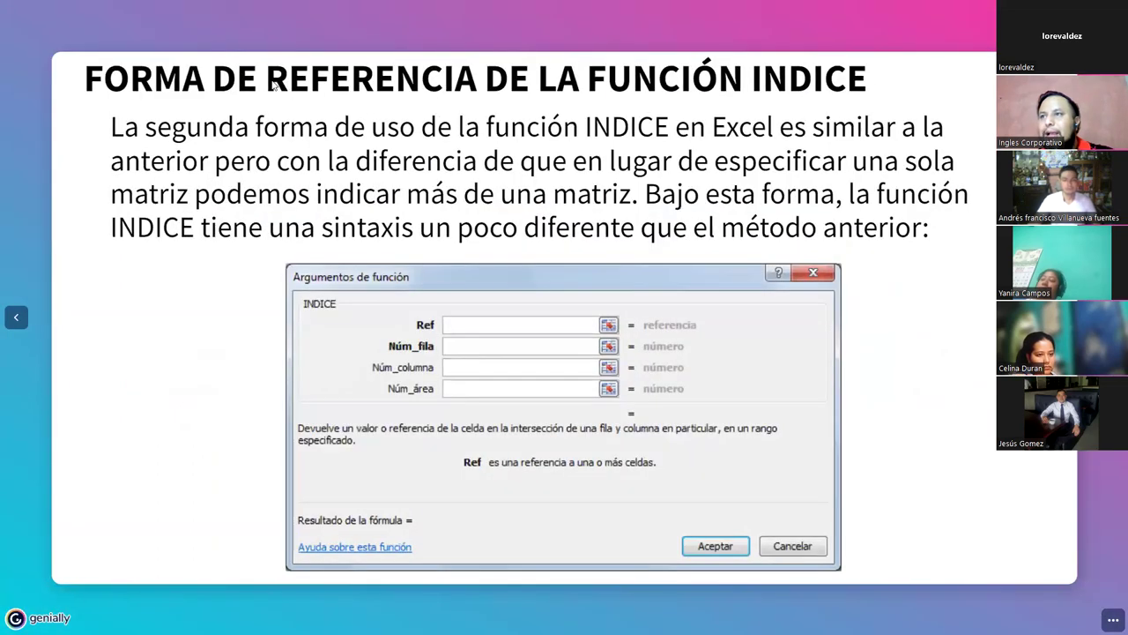
left_click_drag(273, 85, 478, 88)
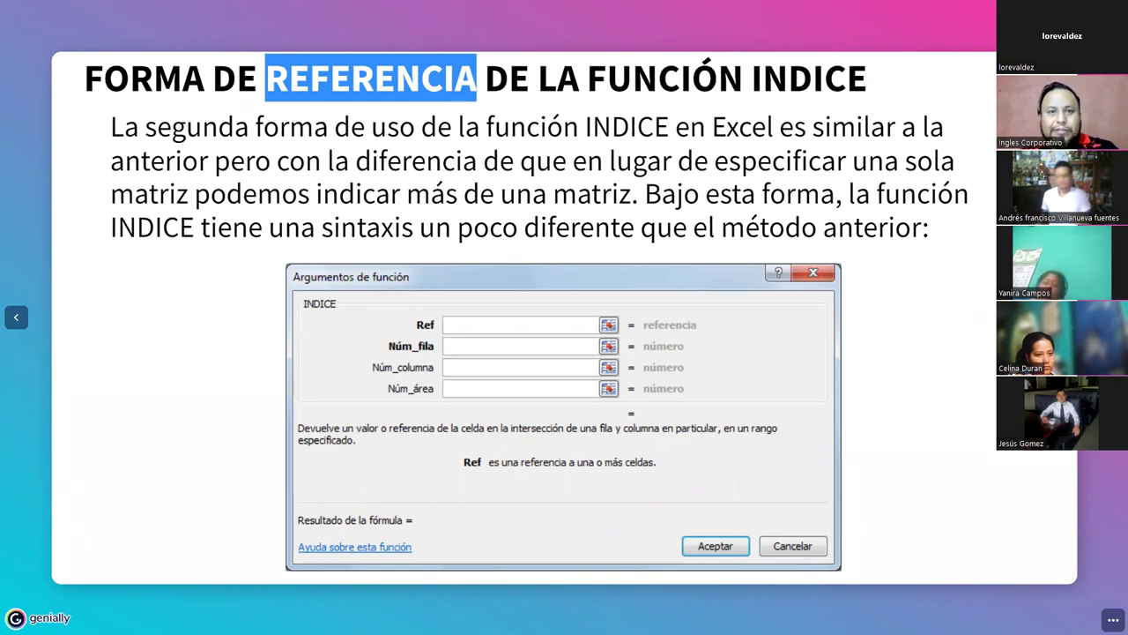
mouse_move(392, 321)
left_mouse_down()
mouse_move(358, 333)
mouse_move(354, 347)
mouse_move(390, 388)
mouse_move(380, 401)
left_mouse_up()
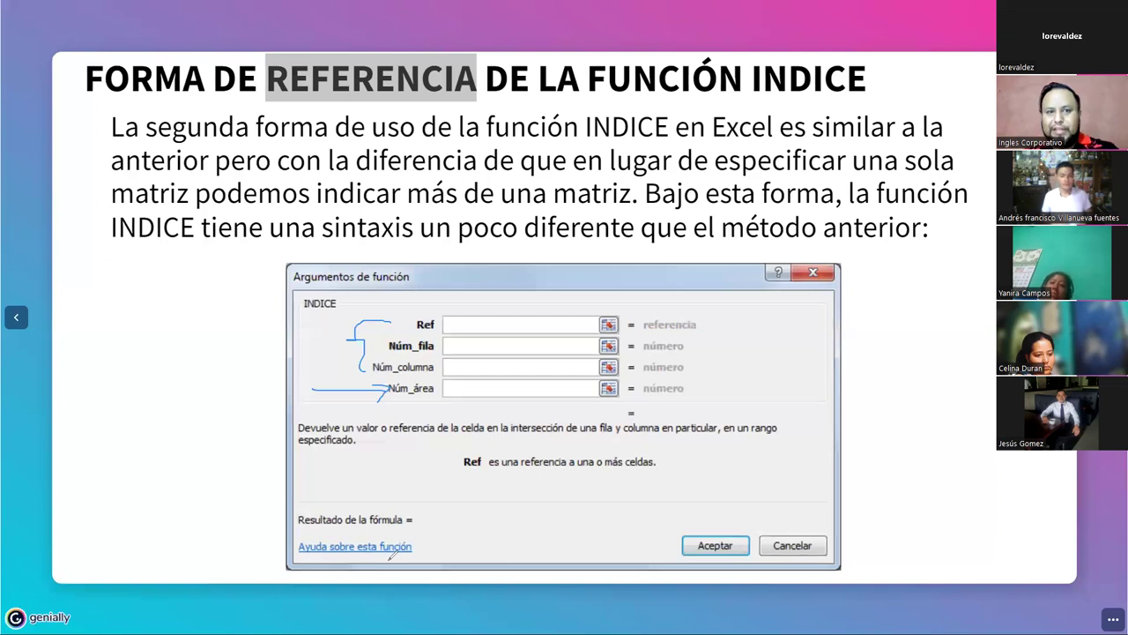
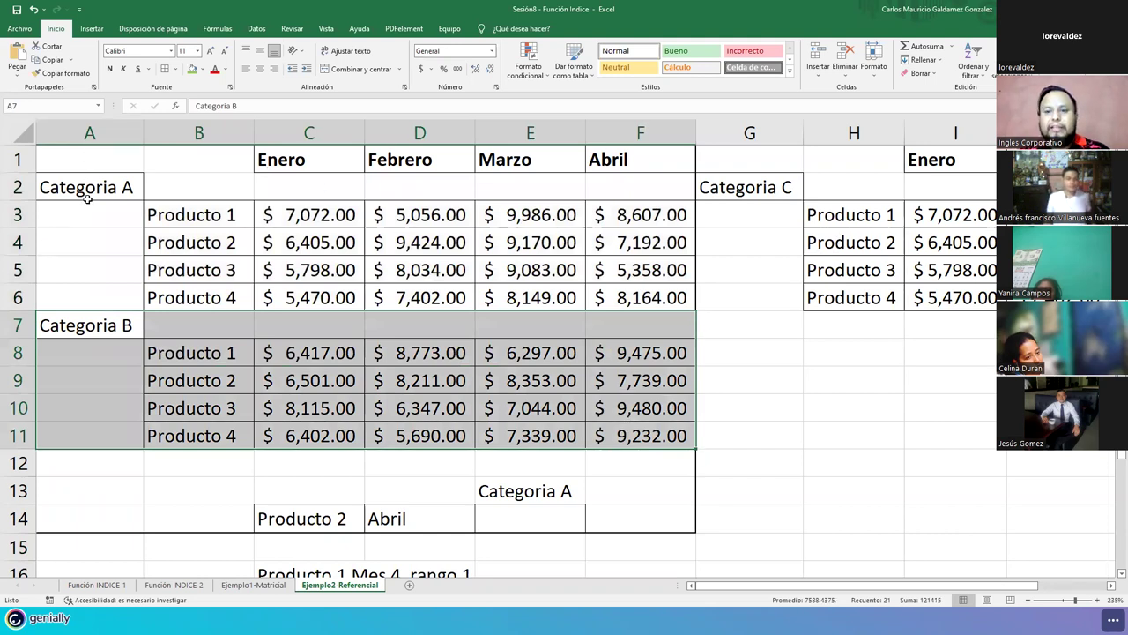
Step: In Ejemplo2-Referencial, examine the Categoria A and Categoria B blocks and the Producto 2, Abril, Categoria A lookup criteria
left_click_drag(68, 180, 620, 292)
left_click_drag(98, 340, 613, 436)
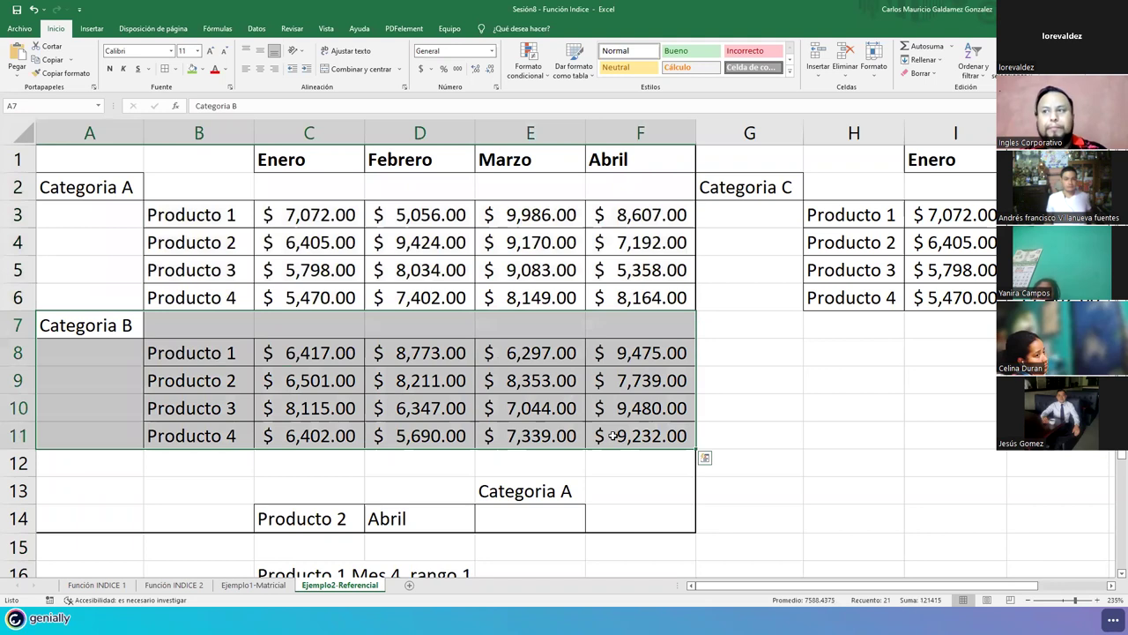
left_click(250, 325)
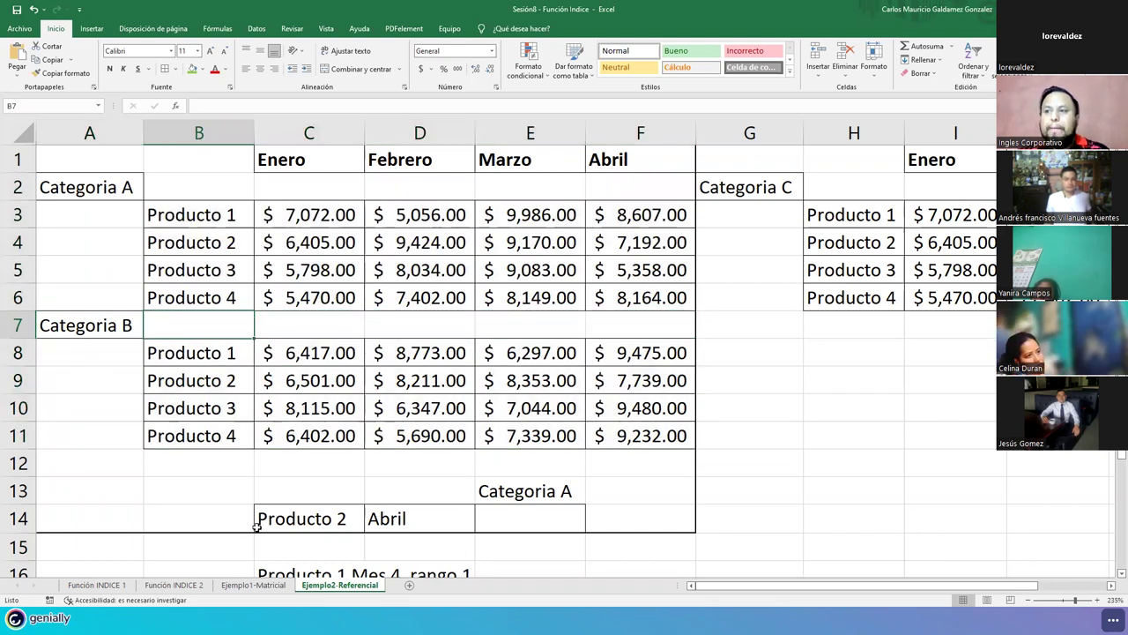
left_click(319, 524)
left_click(428, 521)
left_click(511, 494)
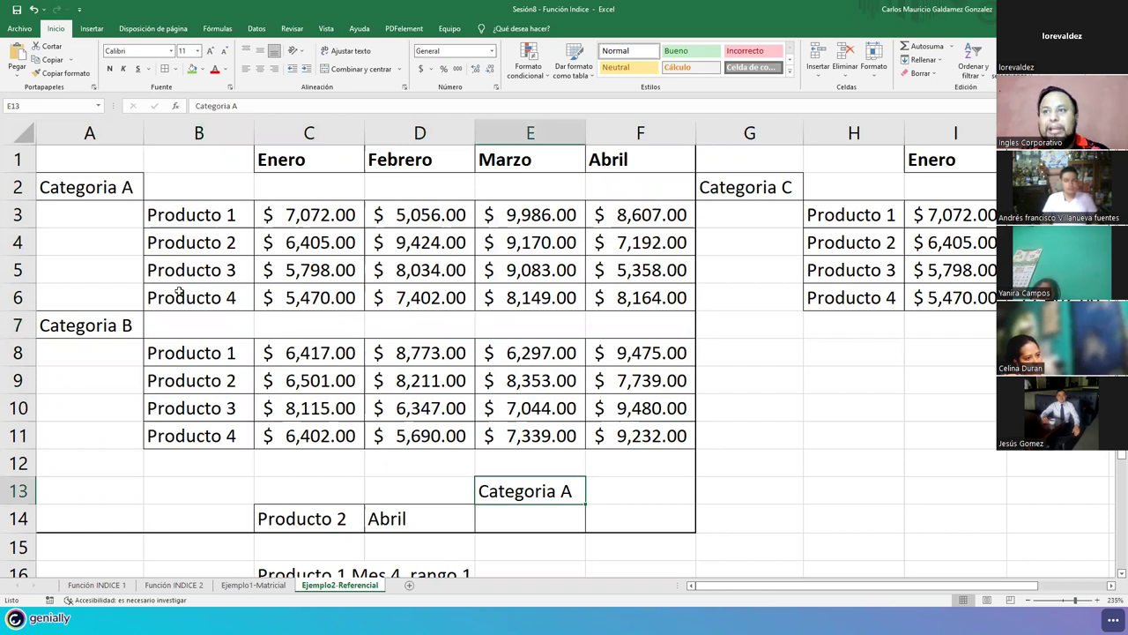
mouse_move(119, 196)
left_mouse_down()
mouse_move(414, 300)
mouse_move(596, 302)
left_mouse_up()
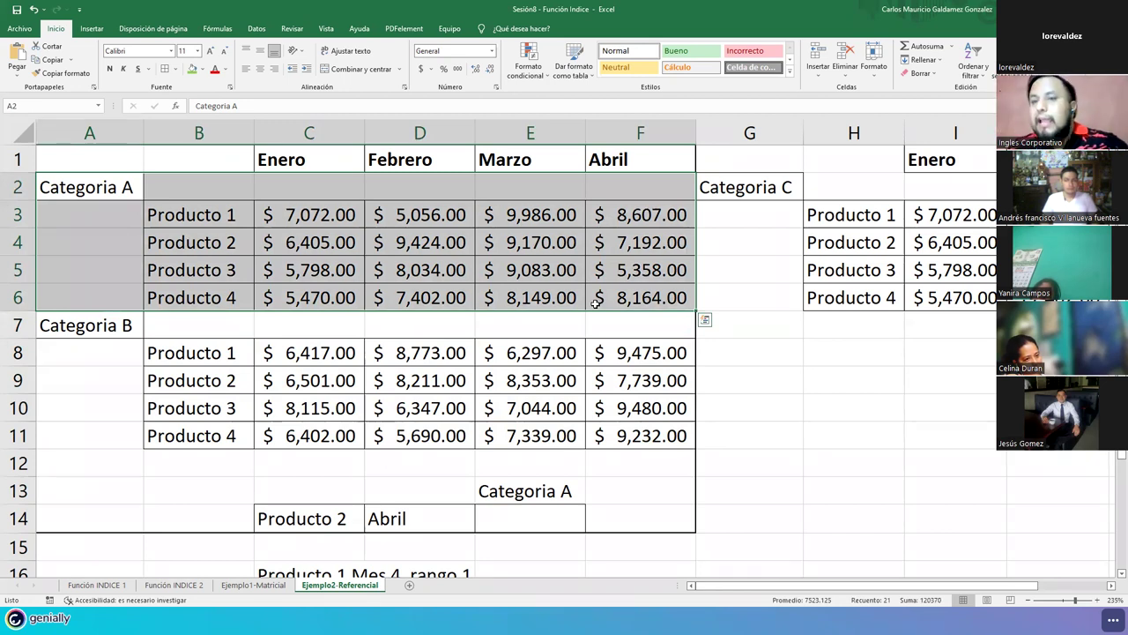
Step: Start an INDICE formula in E14 with a nested parenthesis and the Categoria A range C3:F6 as its first reference area
left_click(499, 519)
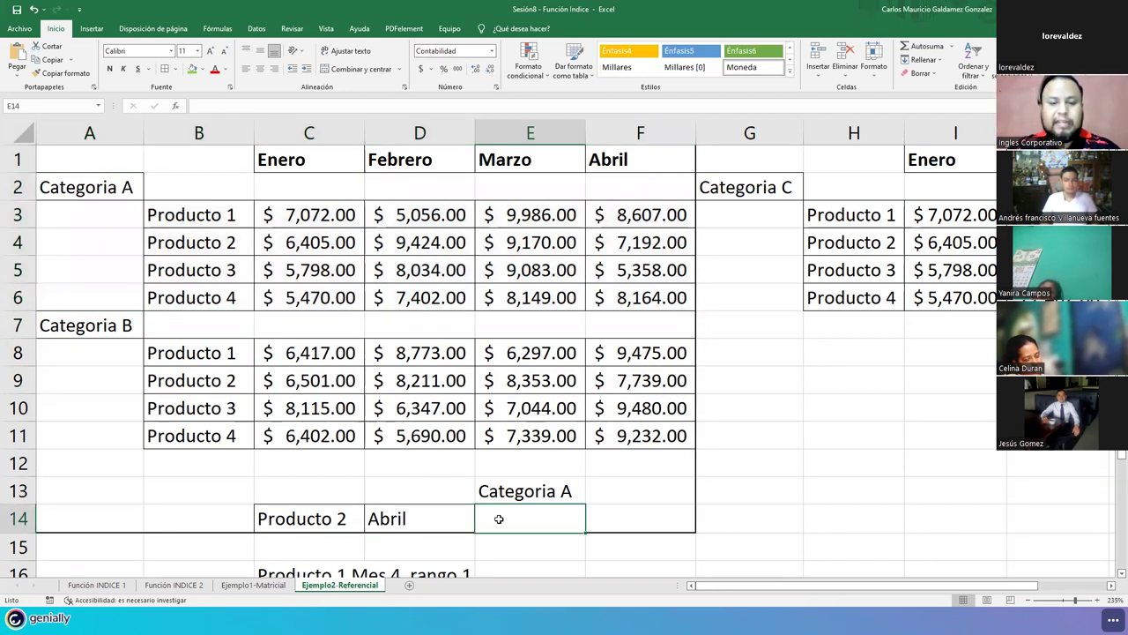
type("=")
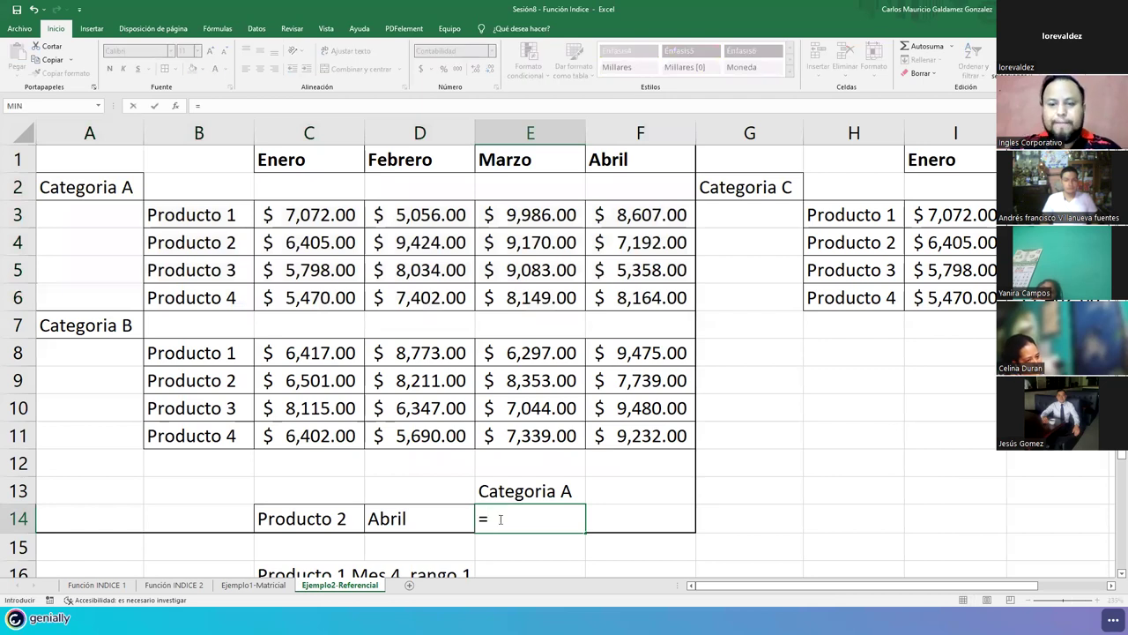
type("in")
key("Tab")
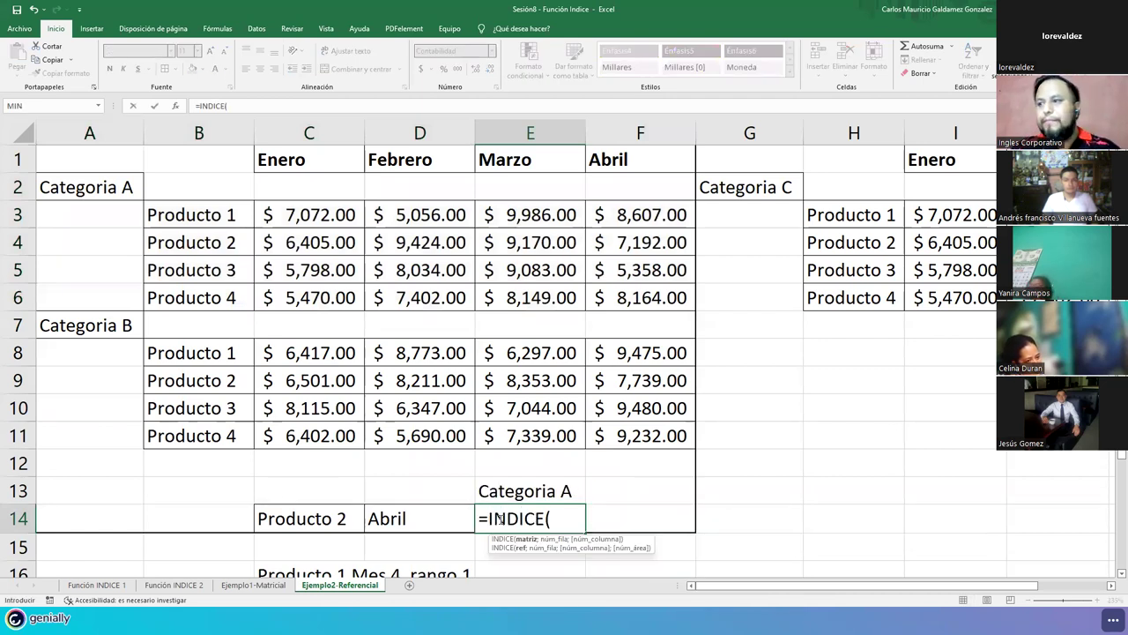
type("(")
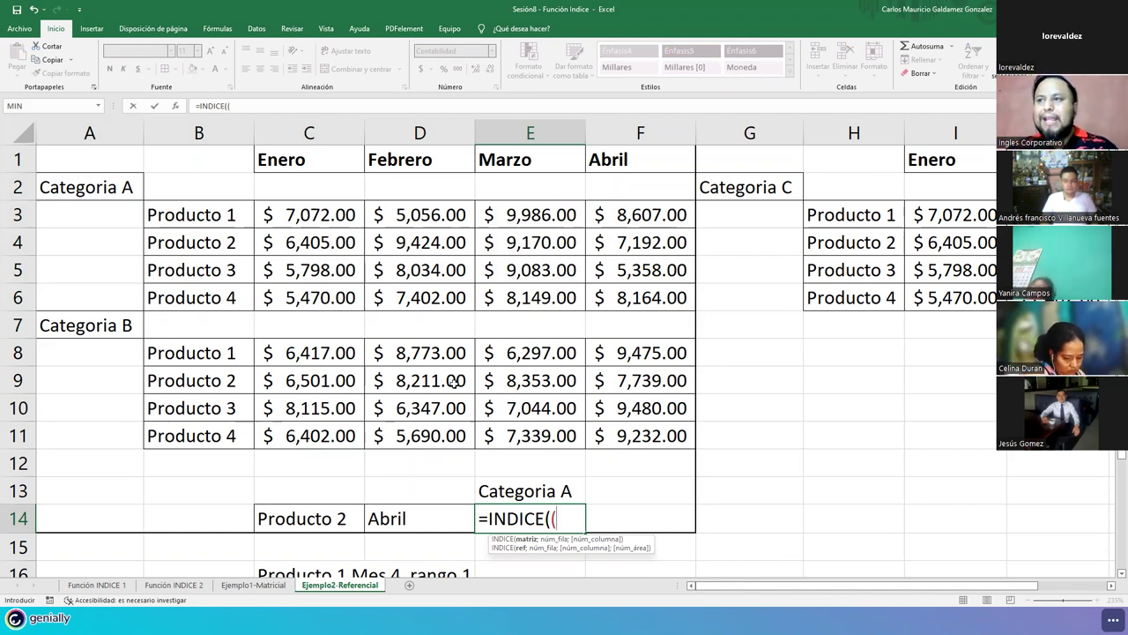
left_click(325, 214)
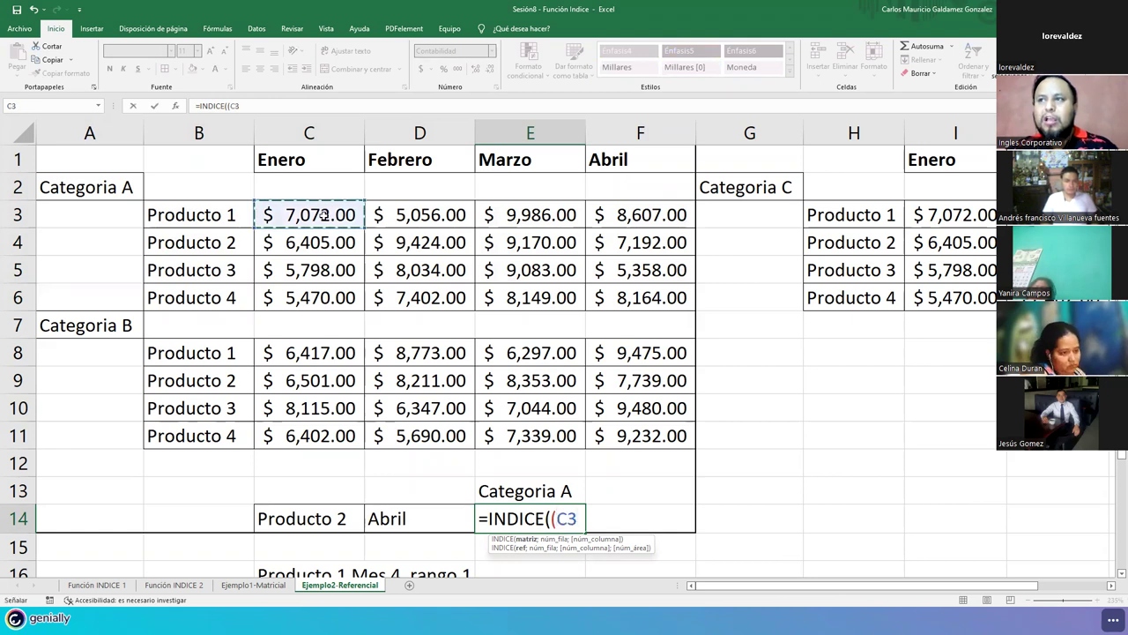
left_click_drag(324, 214, 600, 302)
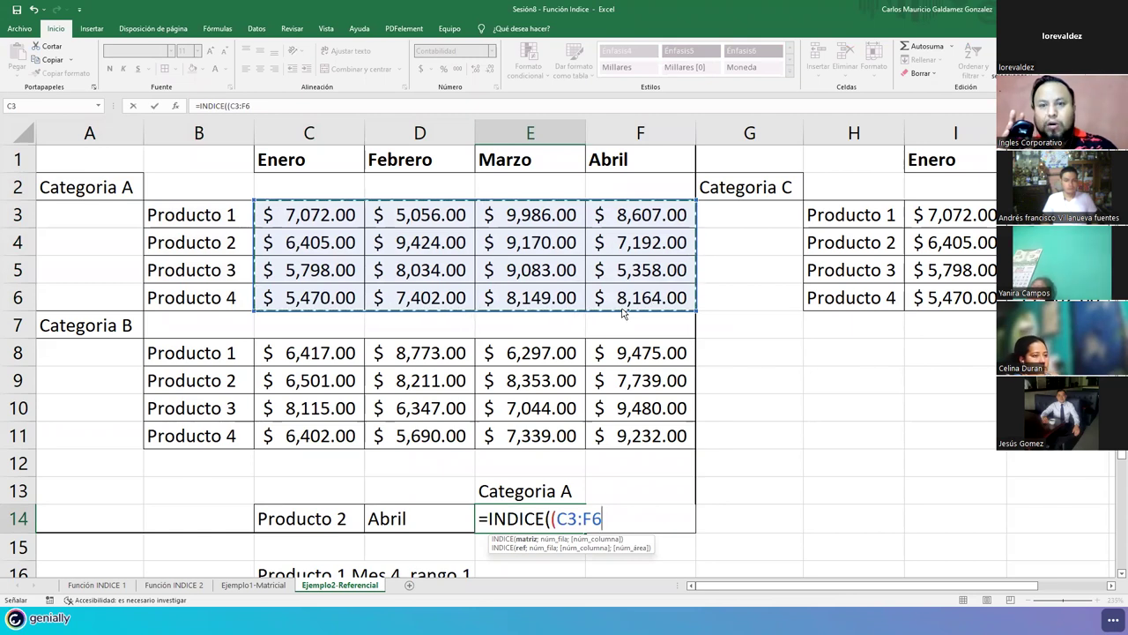
Step: Add the Categoria B range C8:F11 as the second reference area in E14's INDICE formula and close the nested parenthesis
type(";")
left_click(316, 353)
left_click_drag(377, 380, 623, 439)
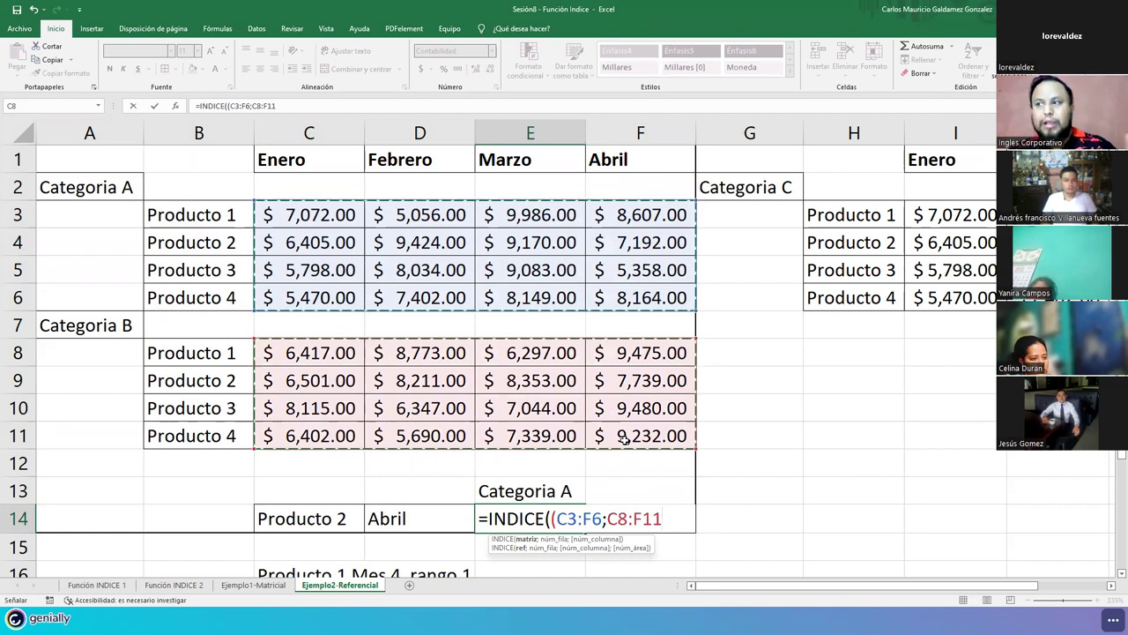
type(")")
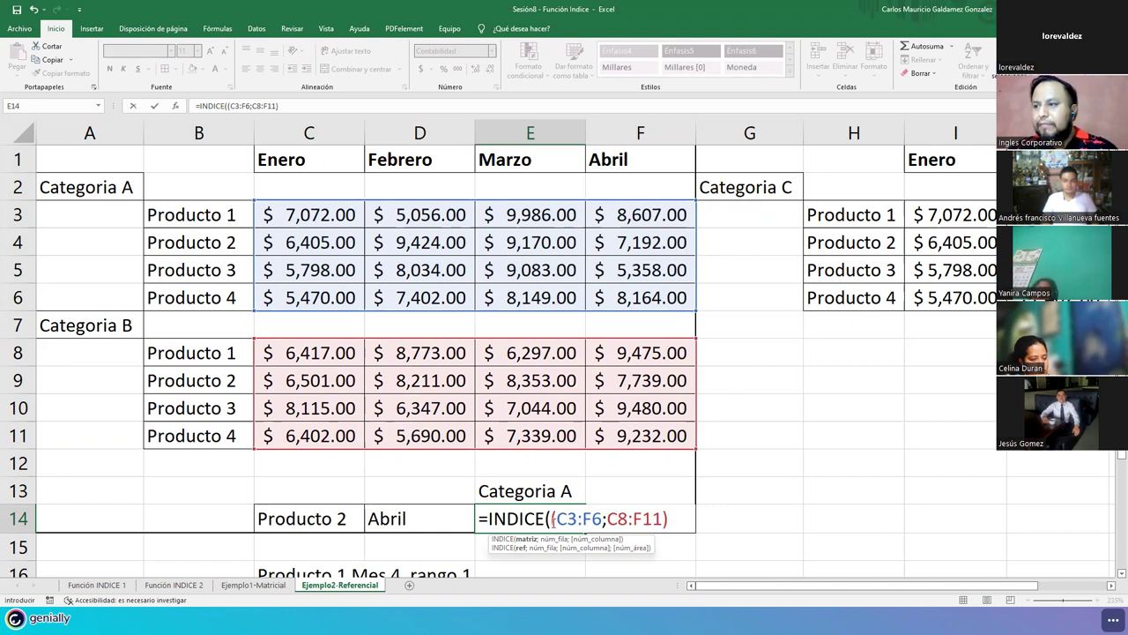
left_click_drag(565, 518, 669, 518)
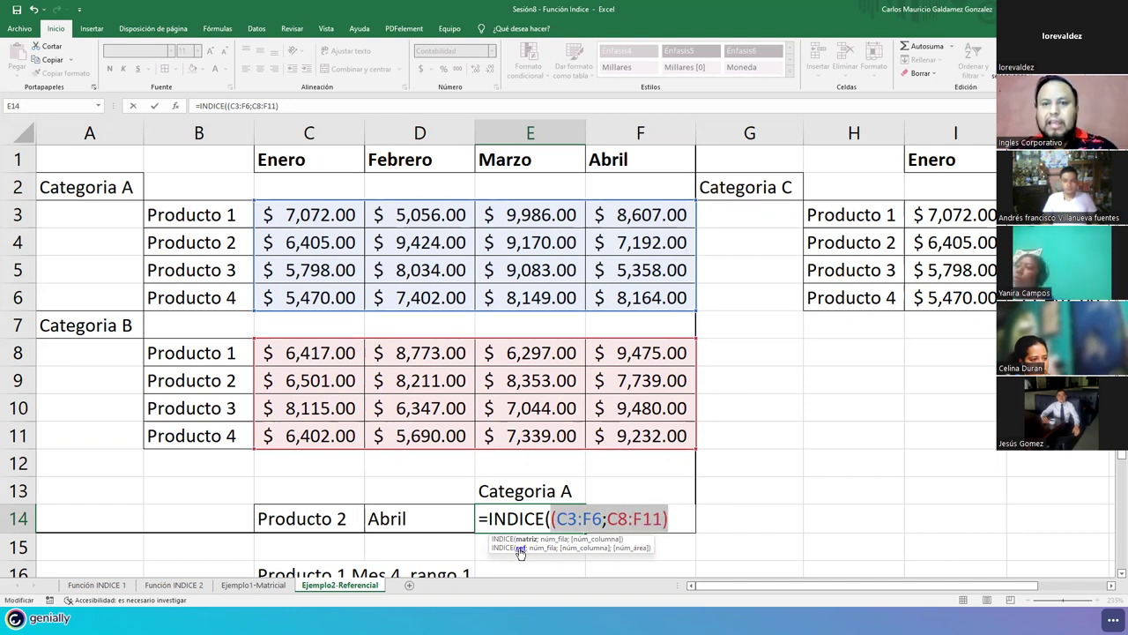
key("Right")
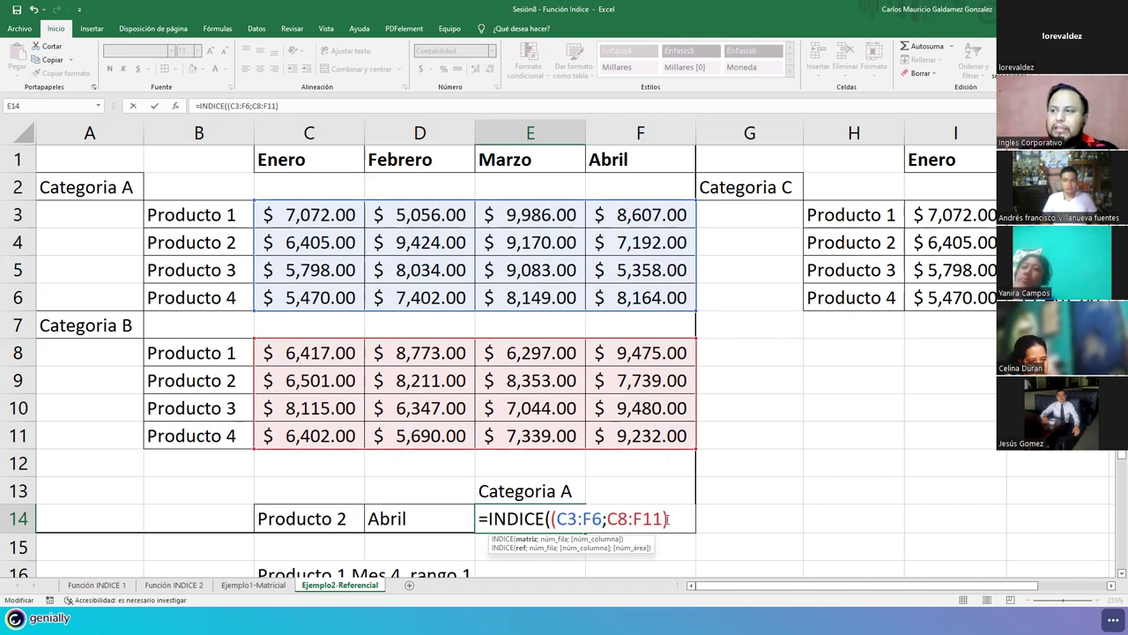
Step: Complete the INDICE formula in E14 with row number 2 and column number 4, leaving out the area number
type(";")
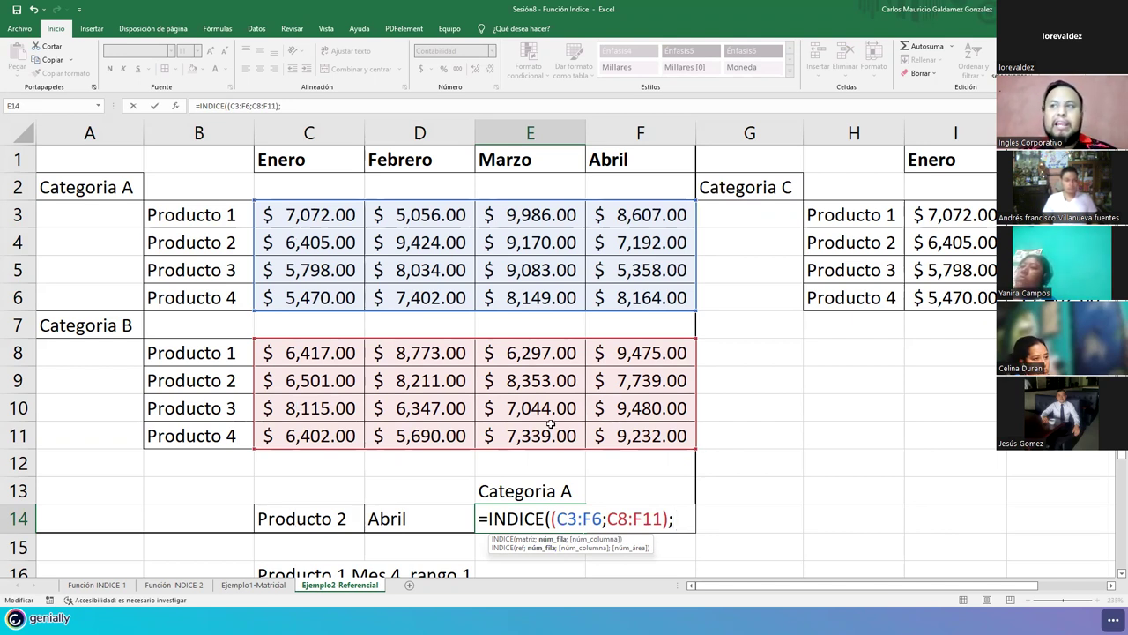
type("2;")
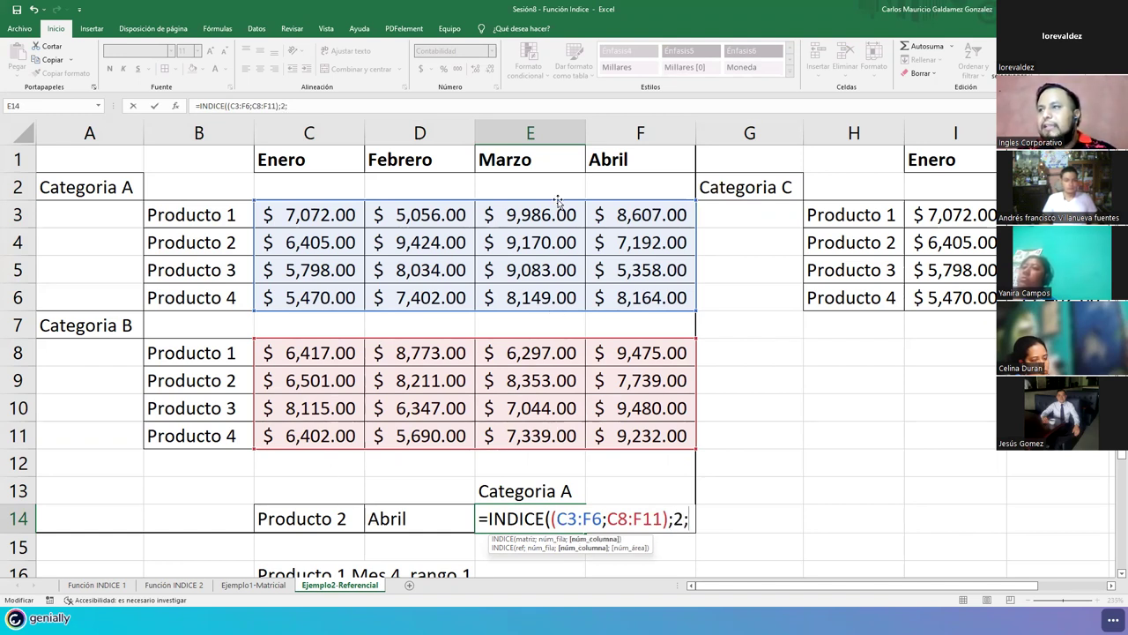
type("4")
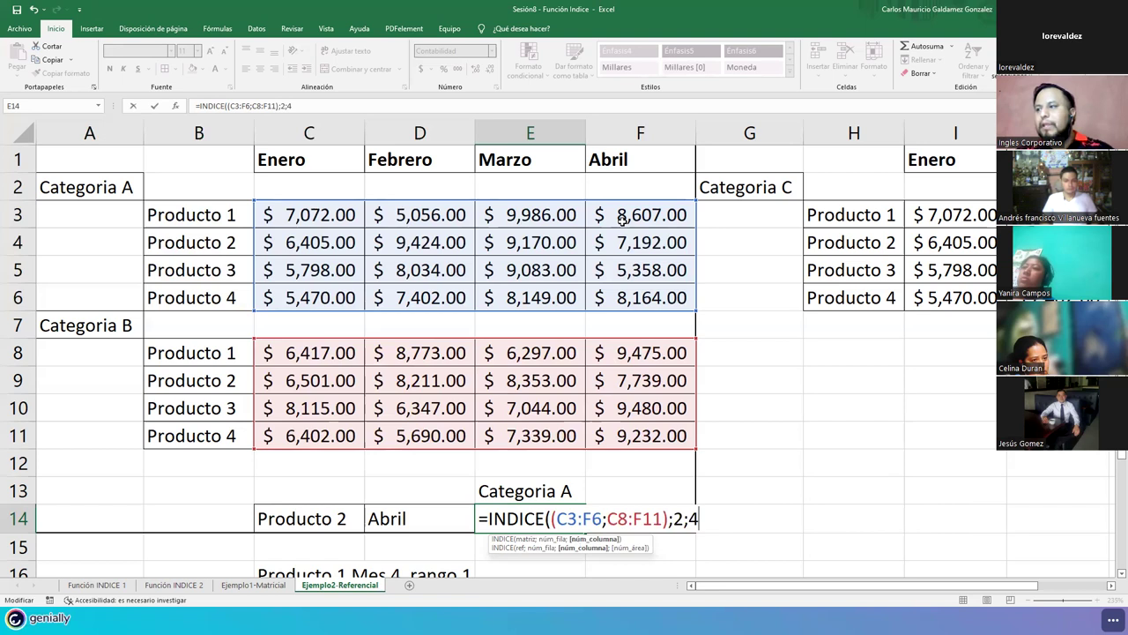
type(")")
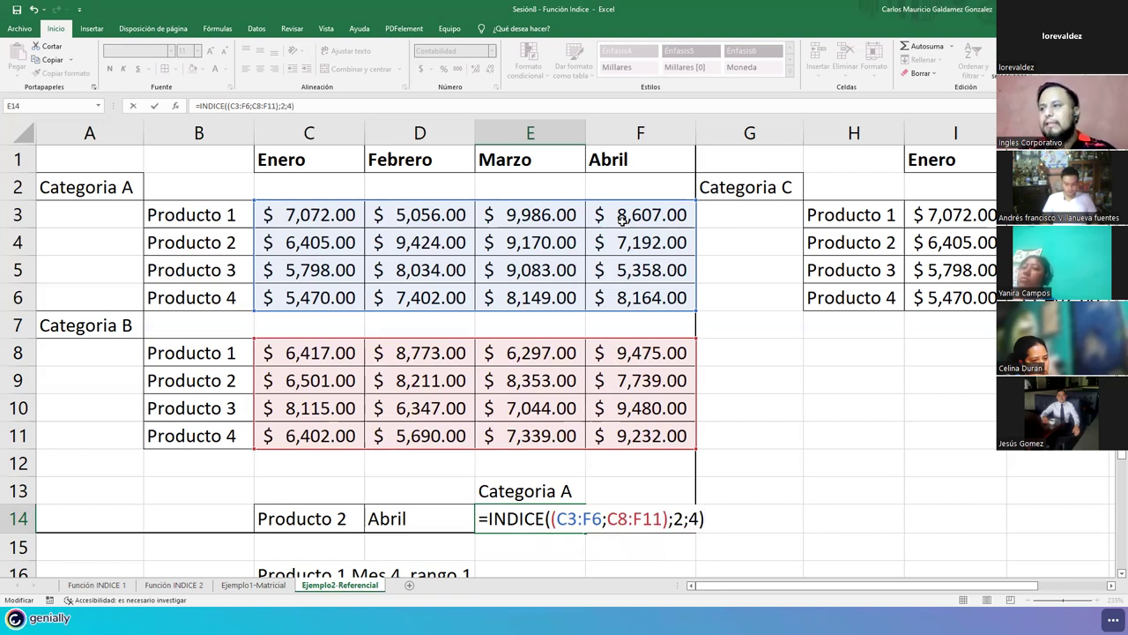
key("Return")
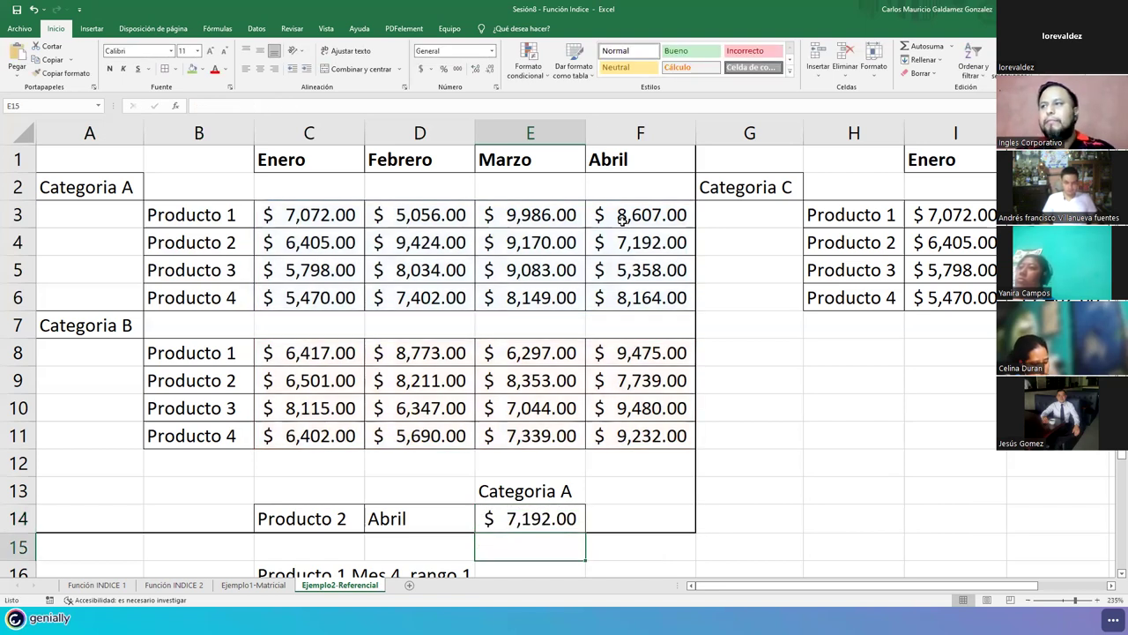
Step: Trace row 4 and column F to their intersection, and fill both F4 and the result cell E14 with green
left_click(18, 242)
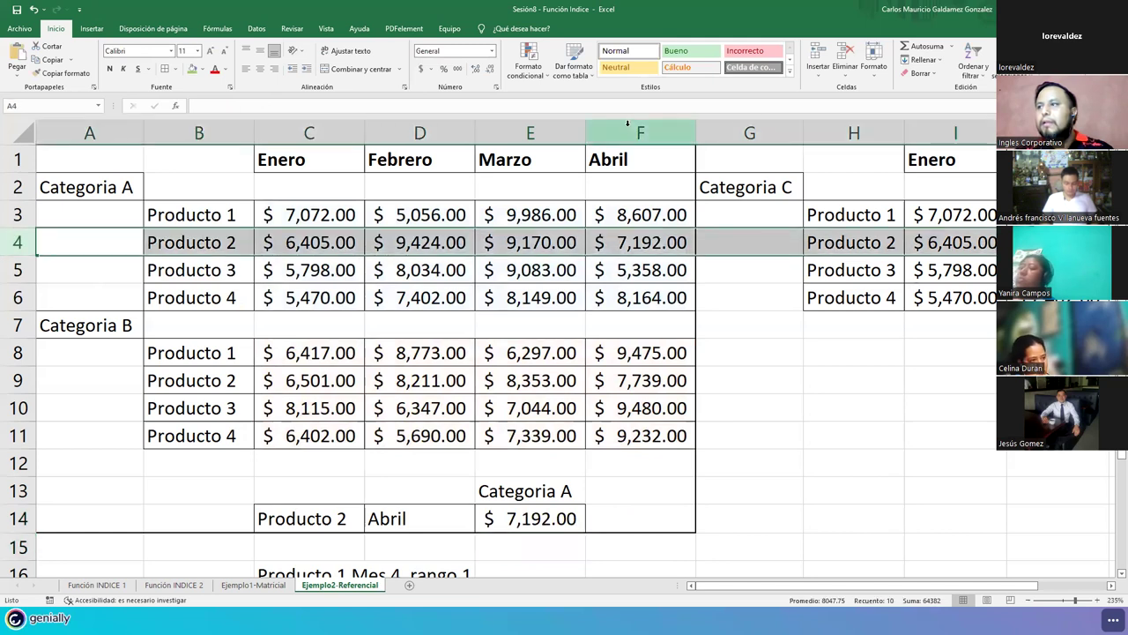
left_click(628, 123)
left_click(658, 251)
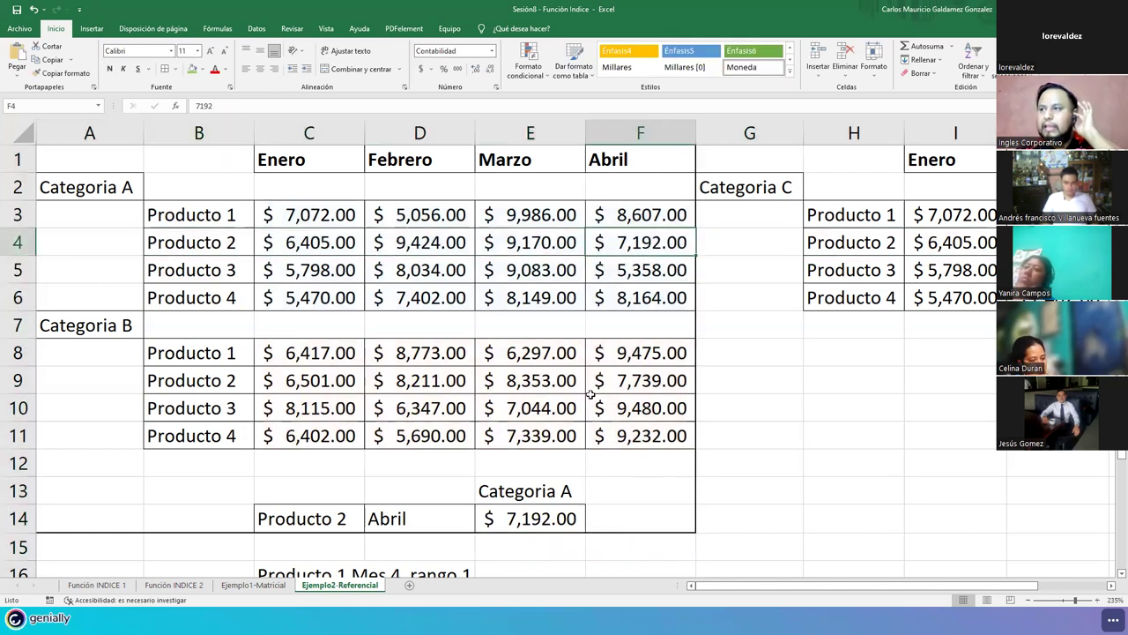
left_click(507, 520, "ctrl")
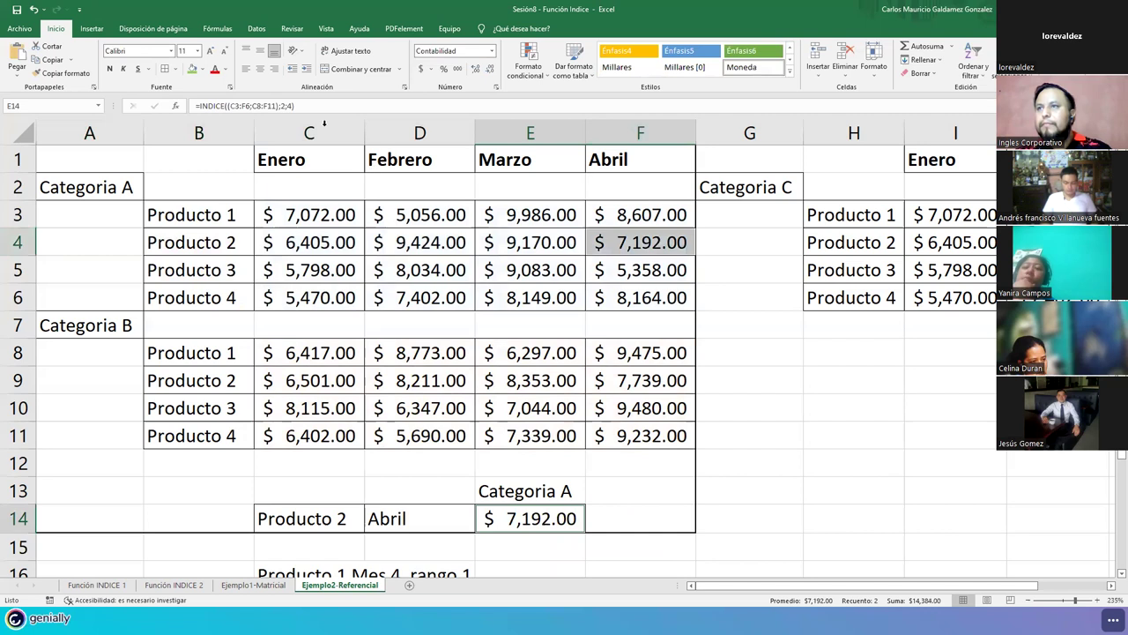
left_click(194, 69)
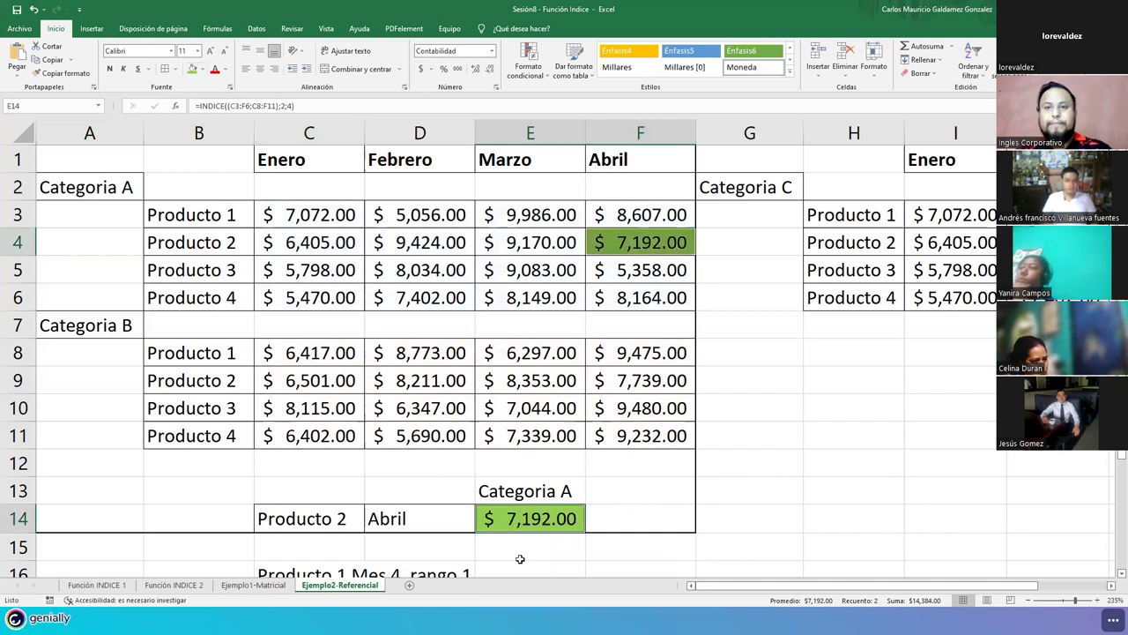
left_click(533, 519)
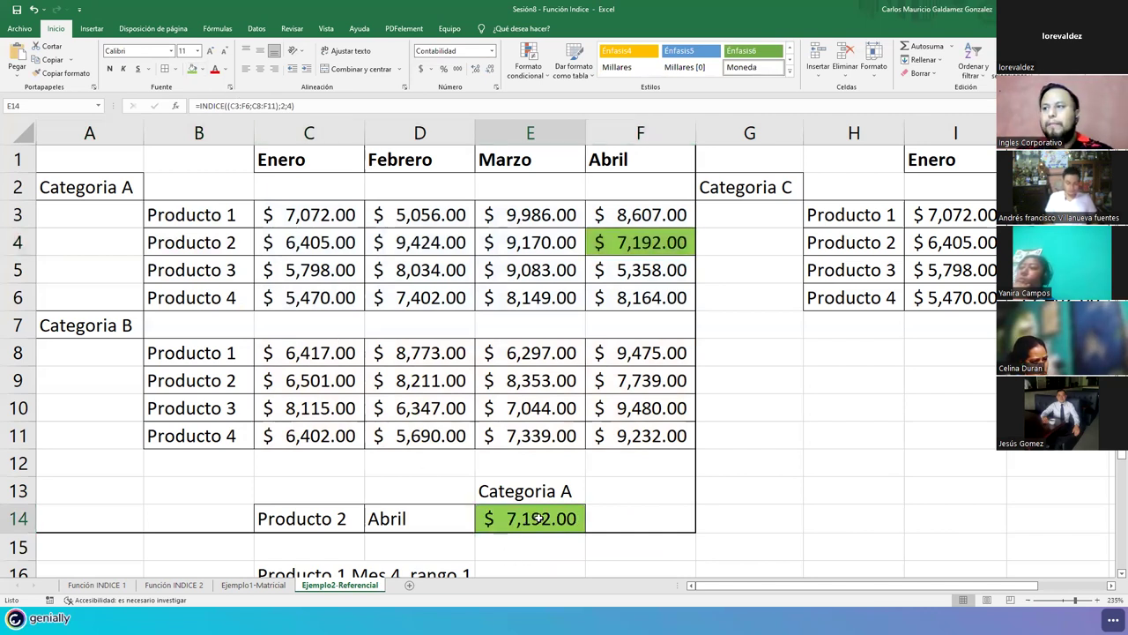
Step: Copy the Categoria B Enero values C8:C11 into G8:G11 and enter "Mayo" as the column heading in G1
double_click(540, 518)
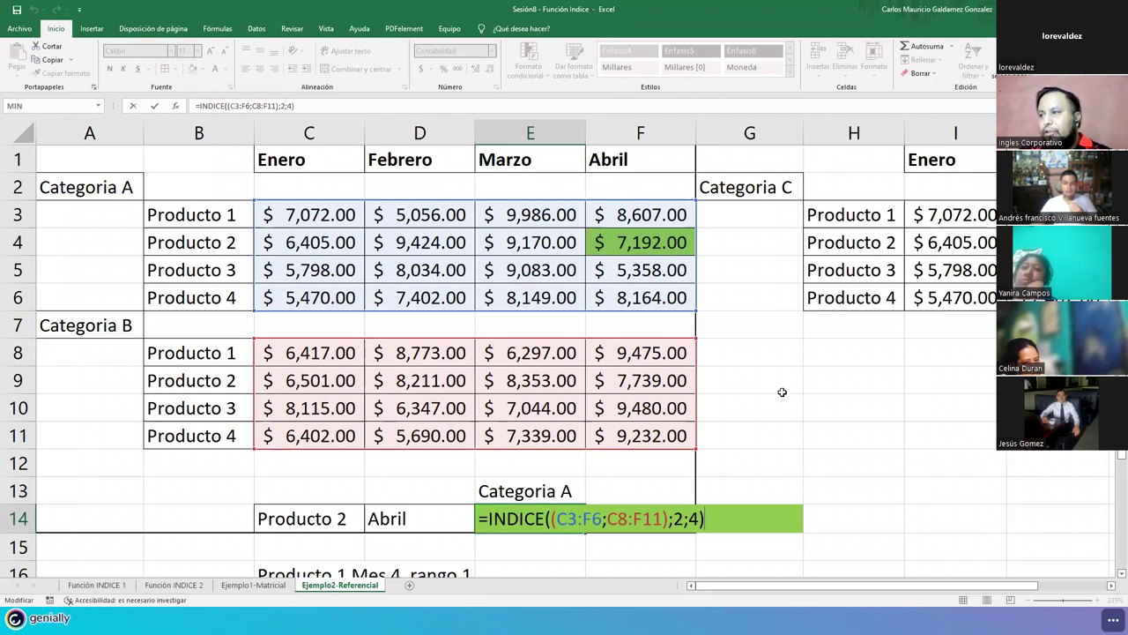
left_click_drag(740, 351, 740, 437)
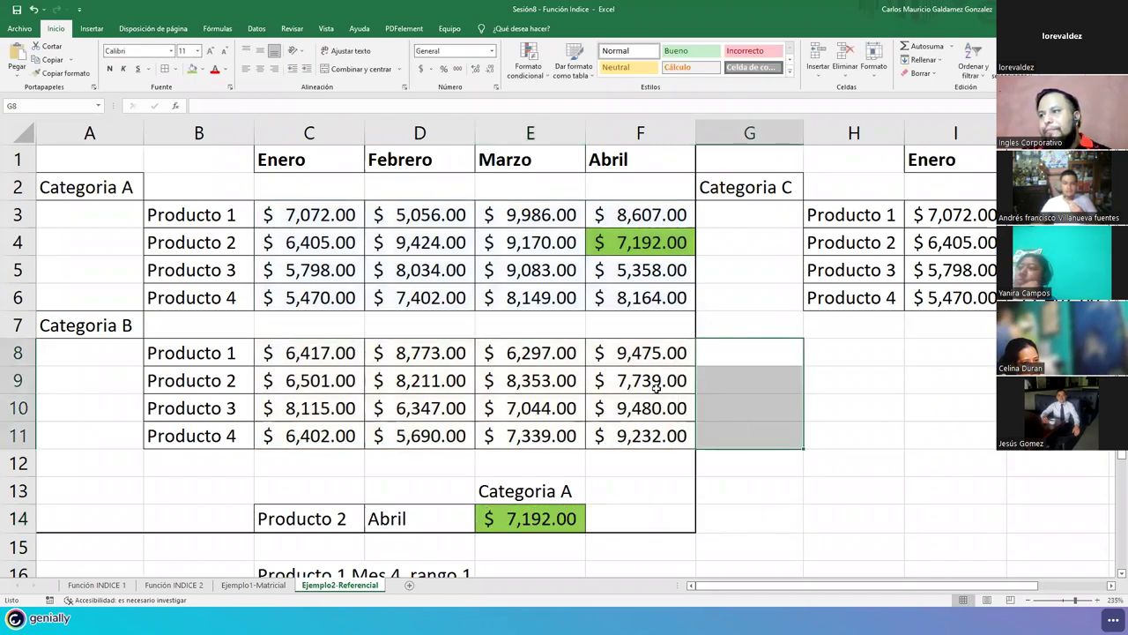
left_click_drag(309, 362, 304, 440)
key("ctrl+c")
left_click(743, 350)
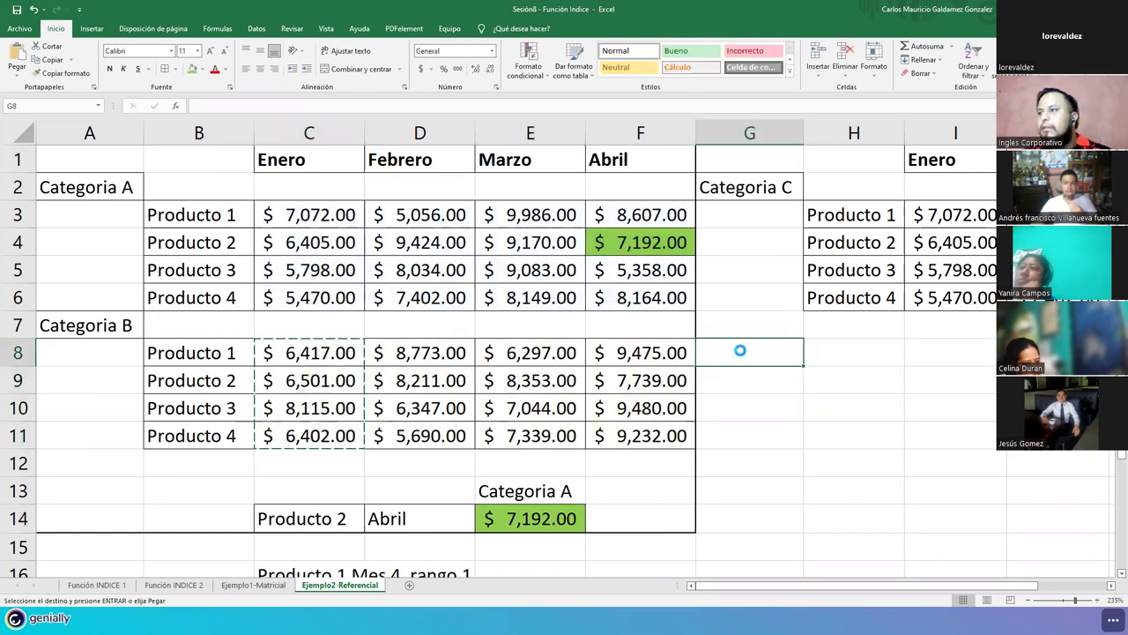
key("ctrl+v")
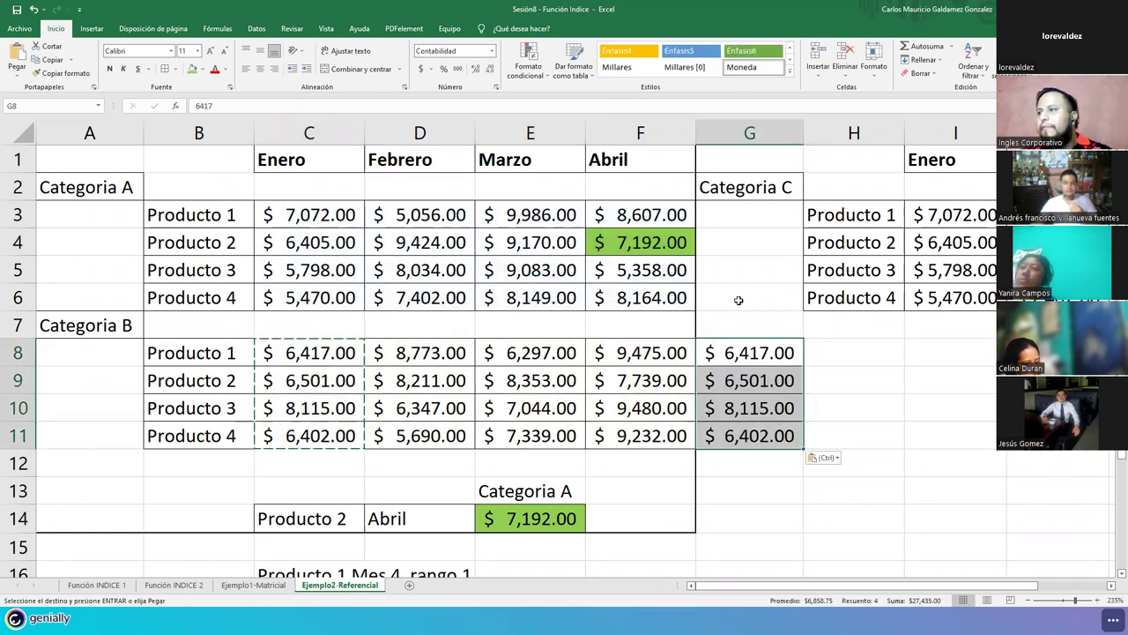
left_click(726, 159)
type("Mayo")
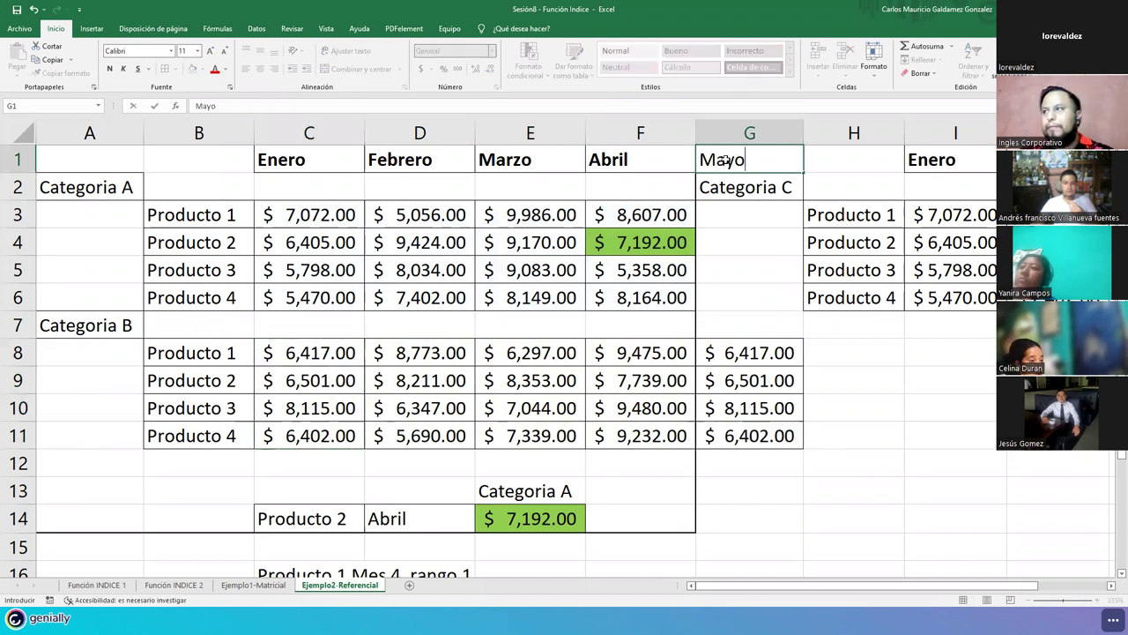
key("Return")
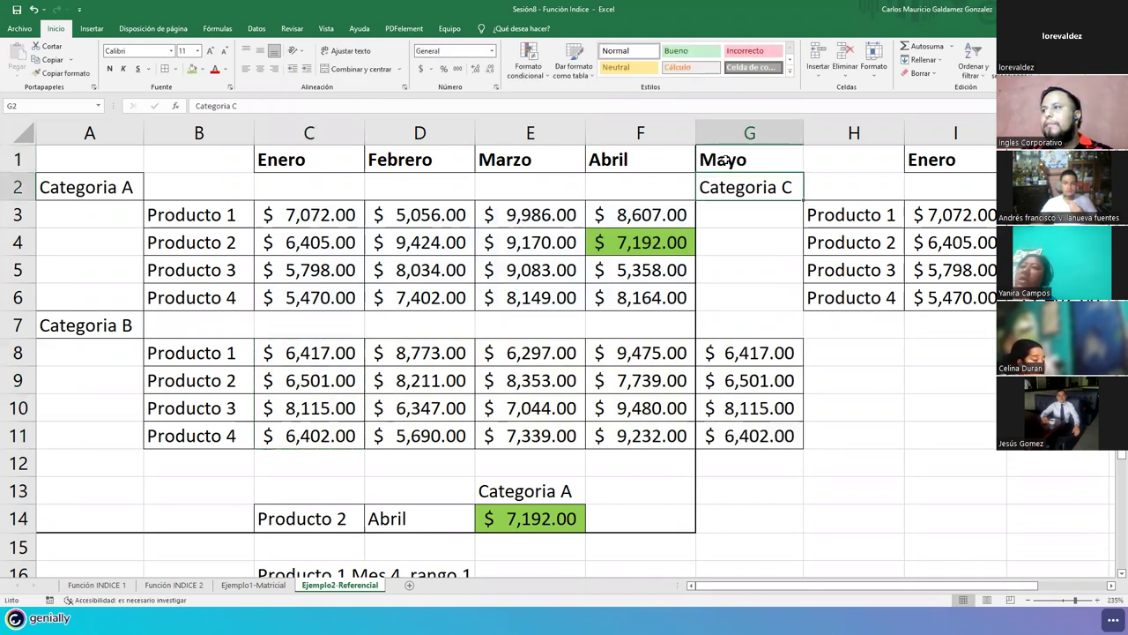
Step: Change the lookup criteria to "Mayo" in D14 and "Producto 3" in C14
left_click(497, 527)
key("F2")
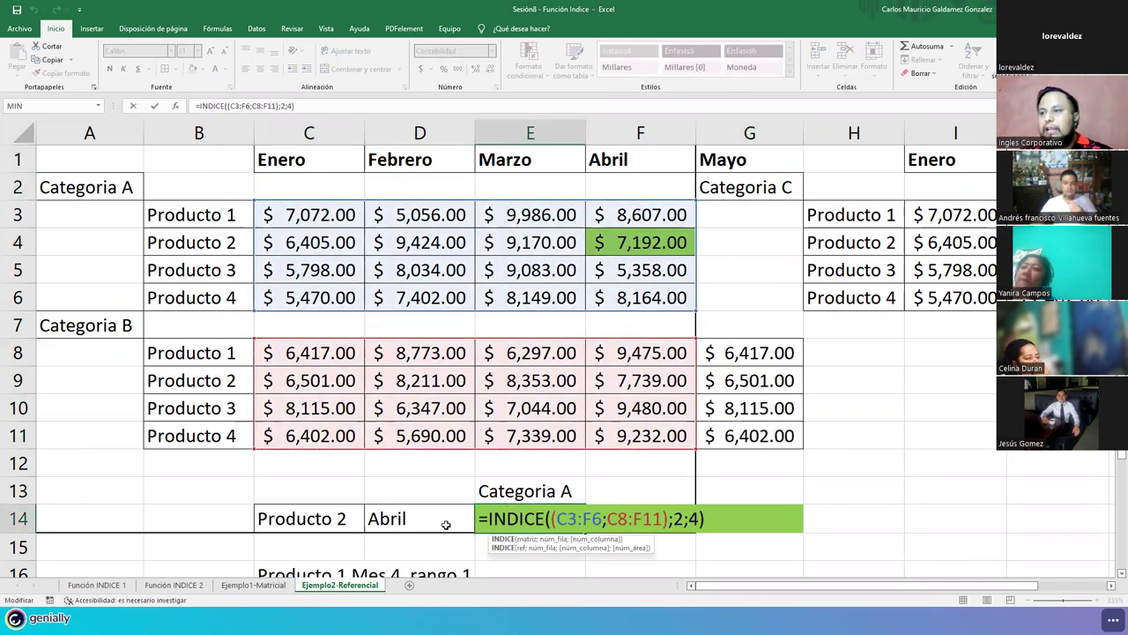
left_click(384, 522)
type("Mayo")
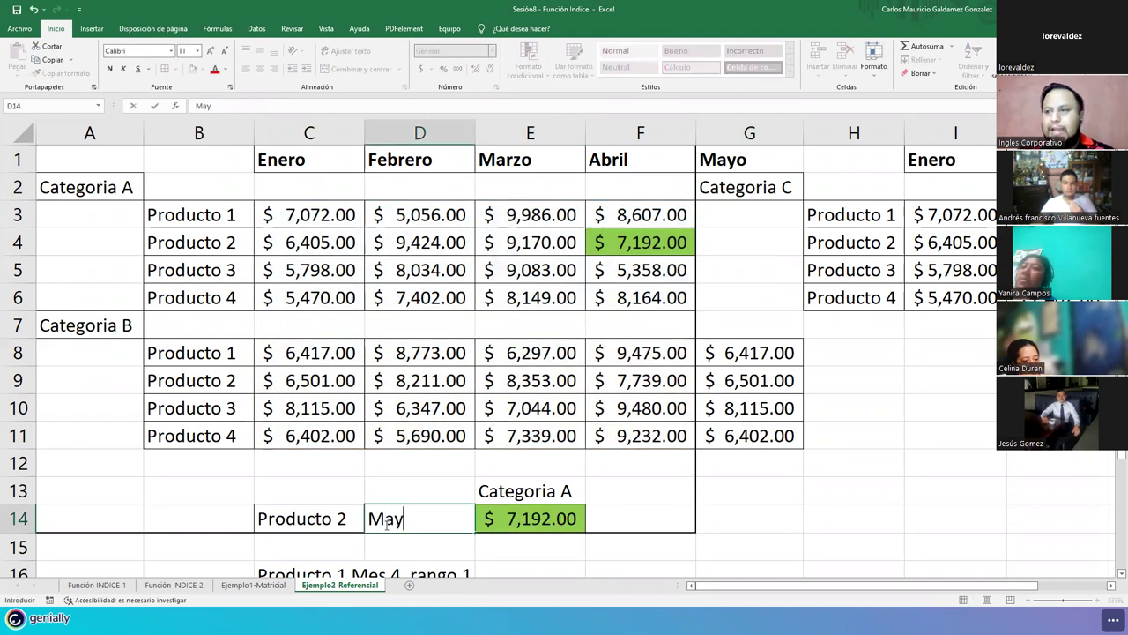
key("Left")
key("F2")
key("BackSpace")
type("3")
key("Return")
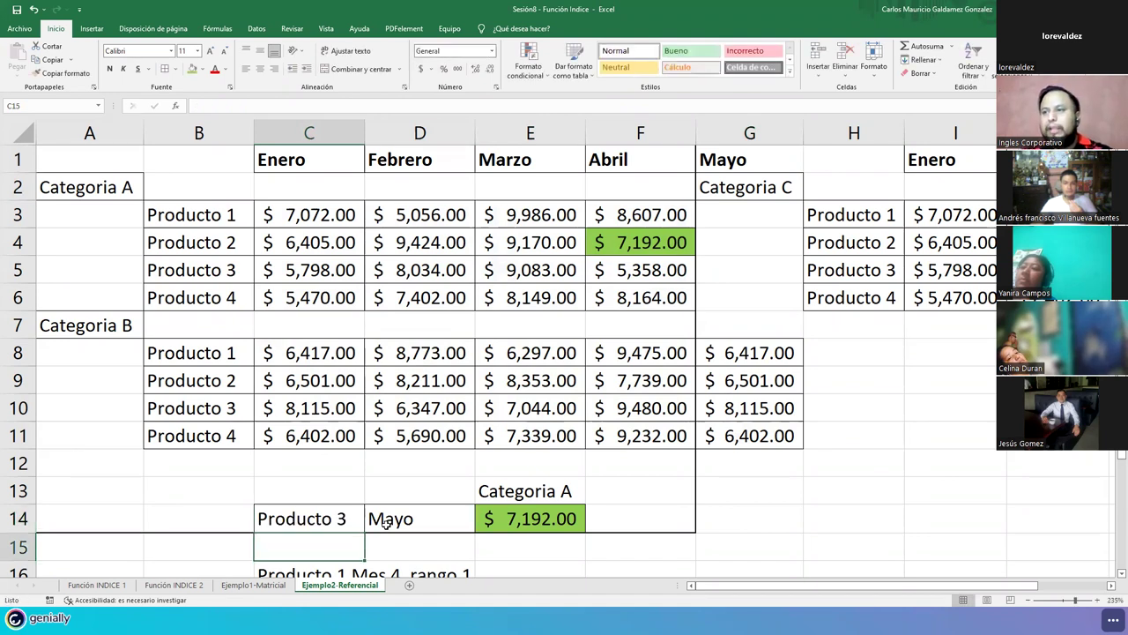
Step: Extend the second reference area in E14's INDICE formula to C8:G11 so it covers the Mayo column
left_click(524, 519)
key("F2")
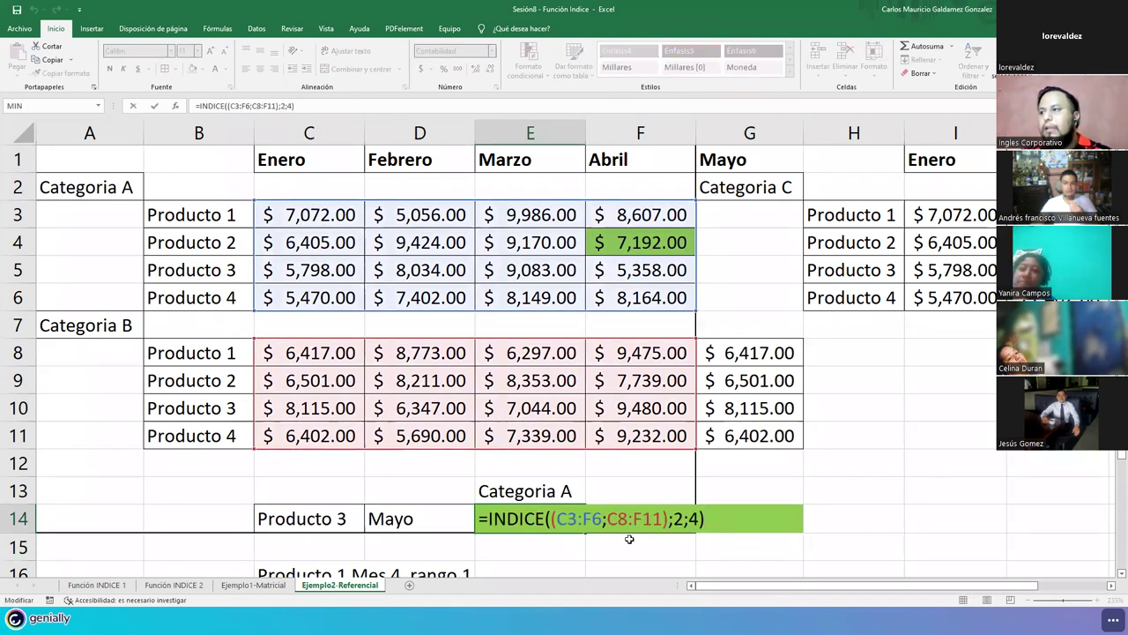
left_click(582, 518)
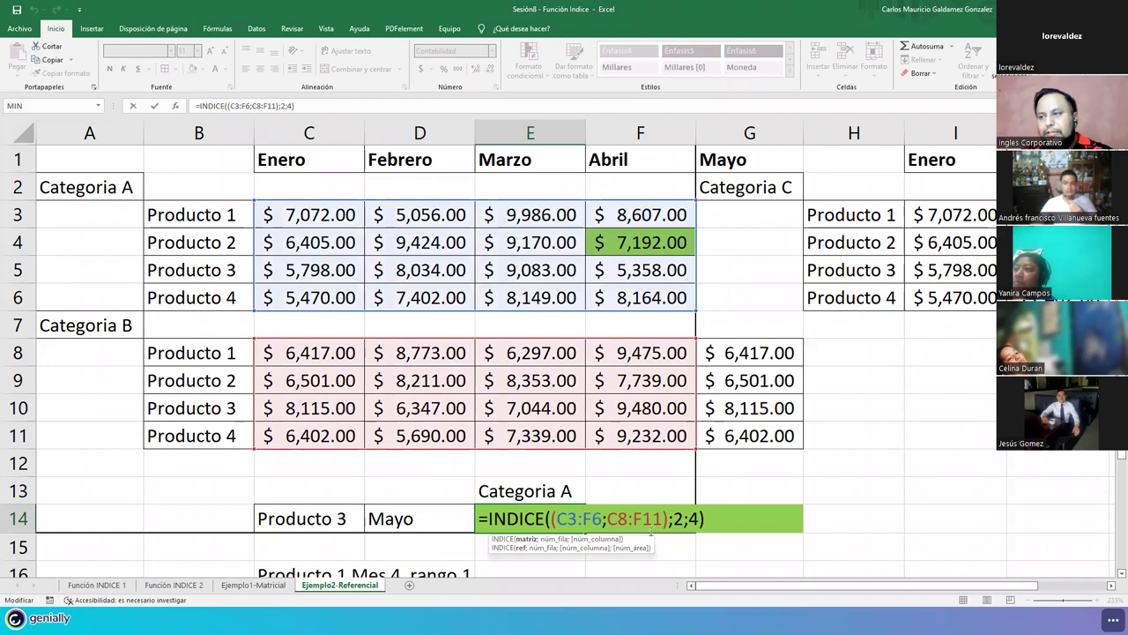
left_click_drag(689, 450, 754, 443)
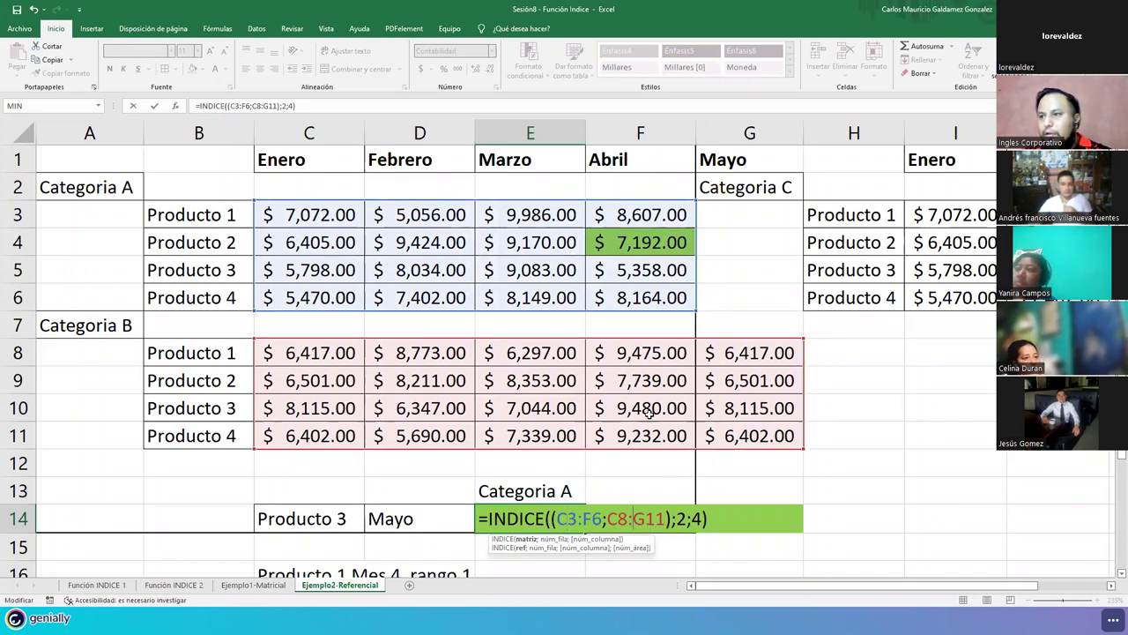
Step: Set the row number to 3 and the column number to 5 in E14's INDICE formula
left_click(679, 519)
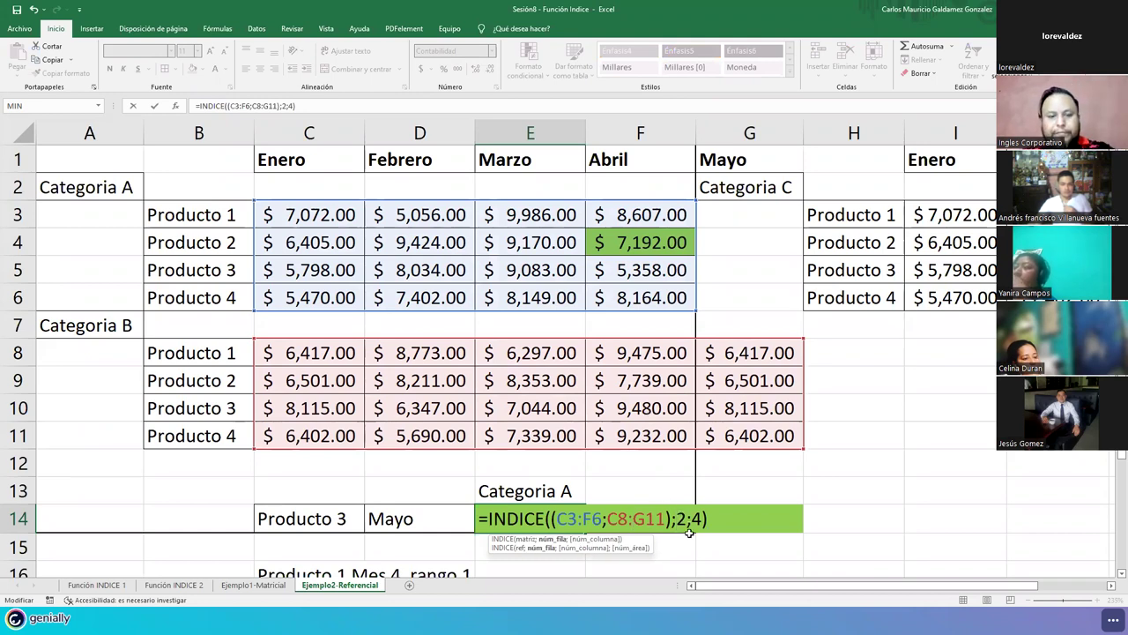
key("BackSpace")
type("3")
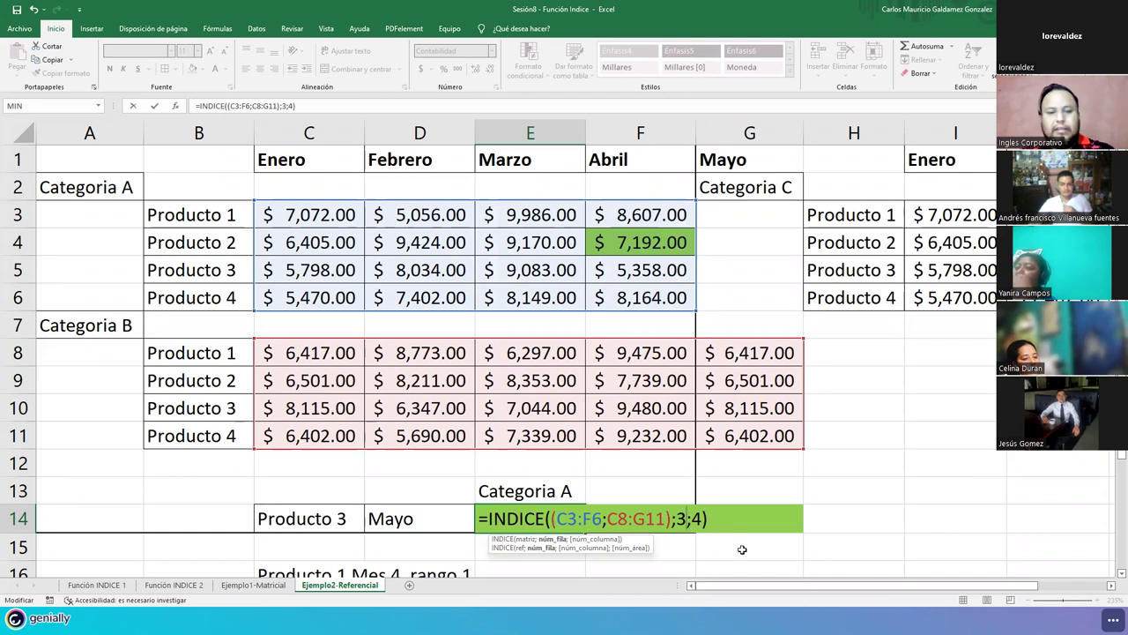
key("BackSpace")
key("BackSpace")
type("5)")
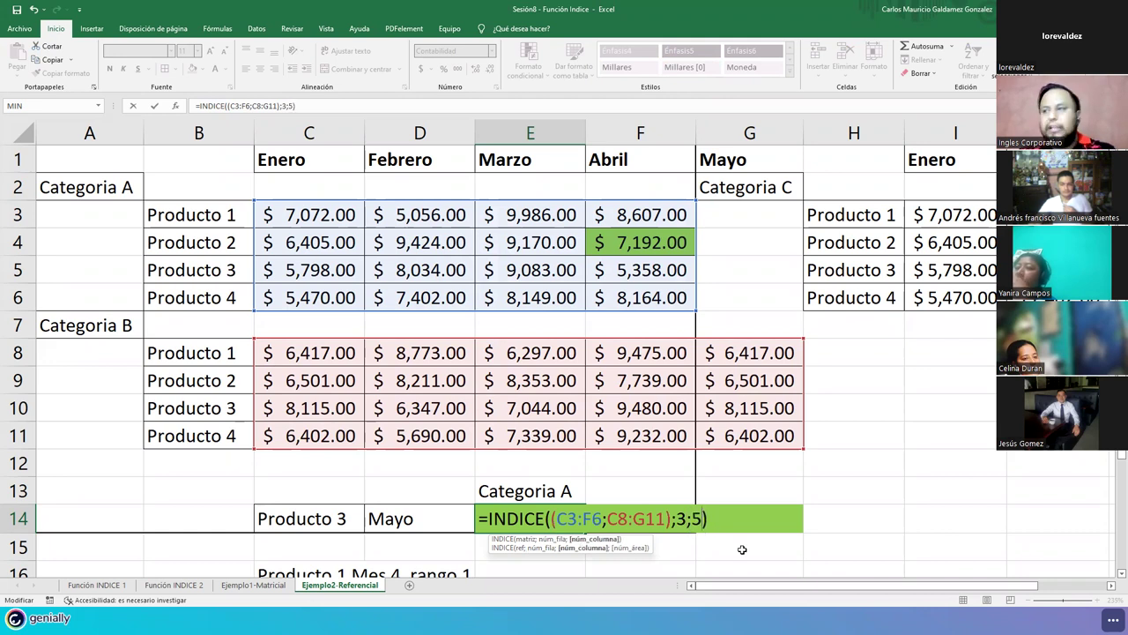
key("Return")
key("Up")
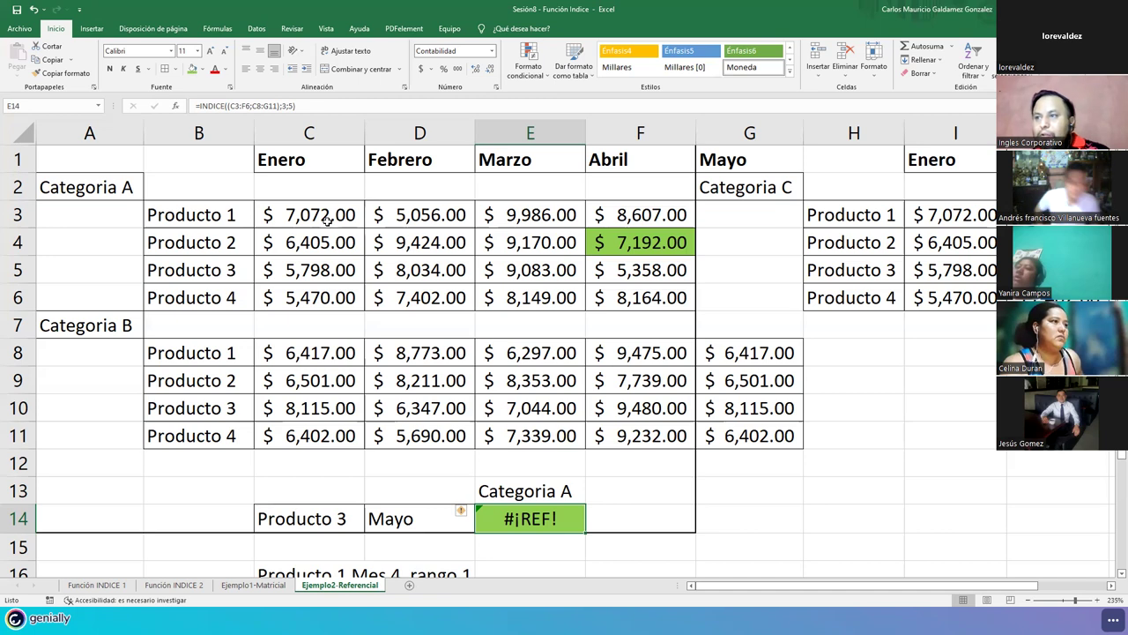
Step: Add the area number 1 as the final argument of E14's INDICE formula to look in C3:F6
left_click_drag(326, 216, 597, 298)
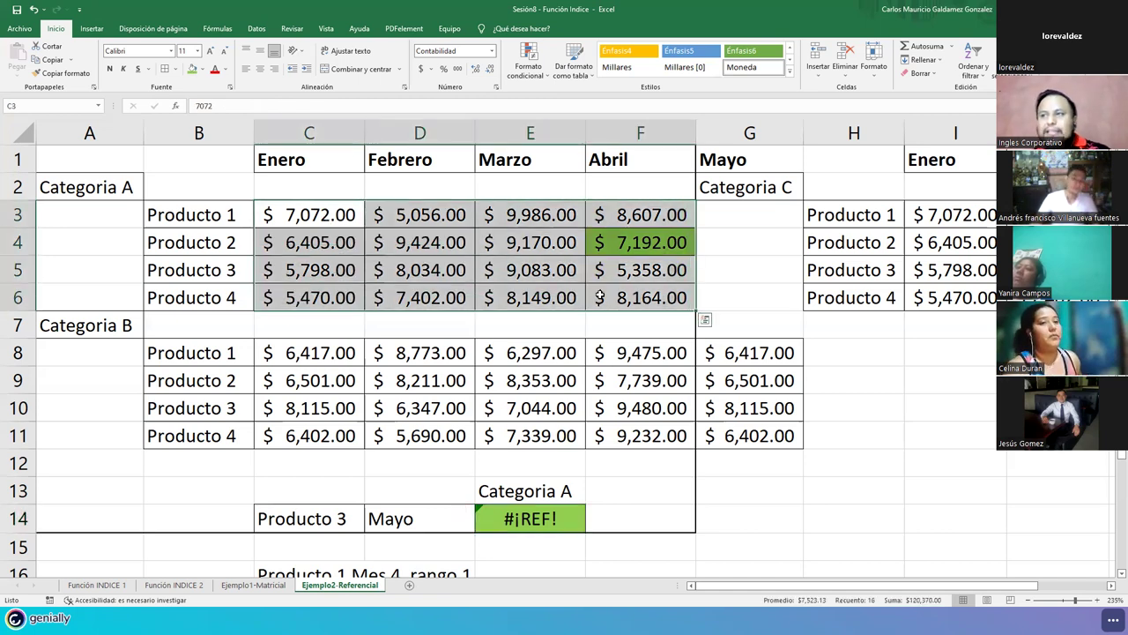
left_click_drag(325, 353, 635, 437)
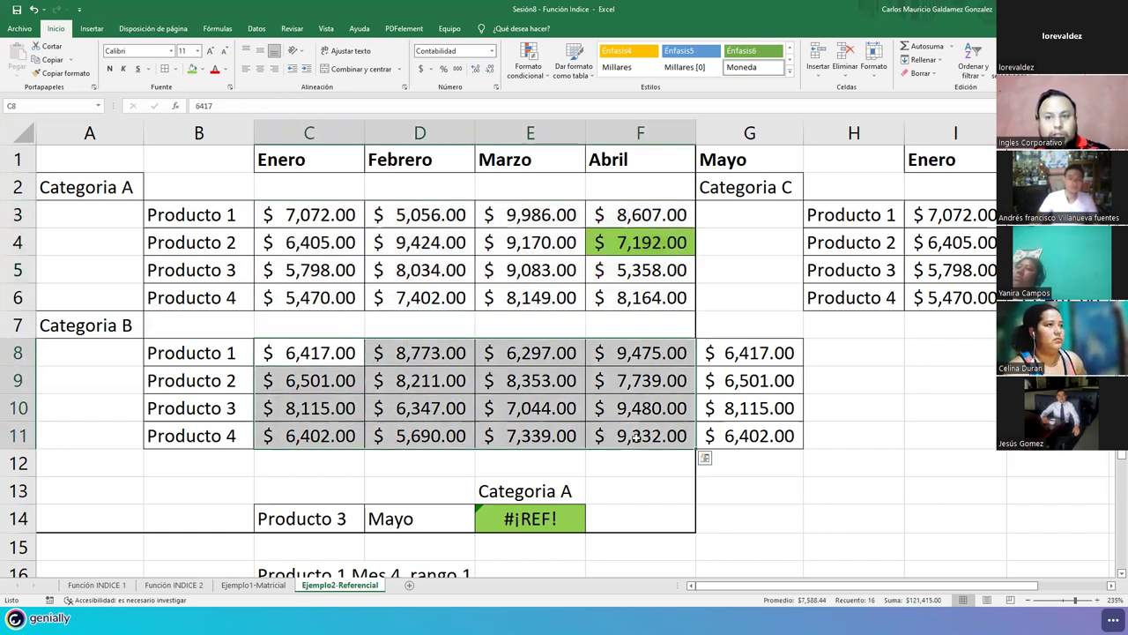
left_click(516, 521)
double_click(563, 519)
left_click(697, 518)
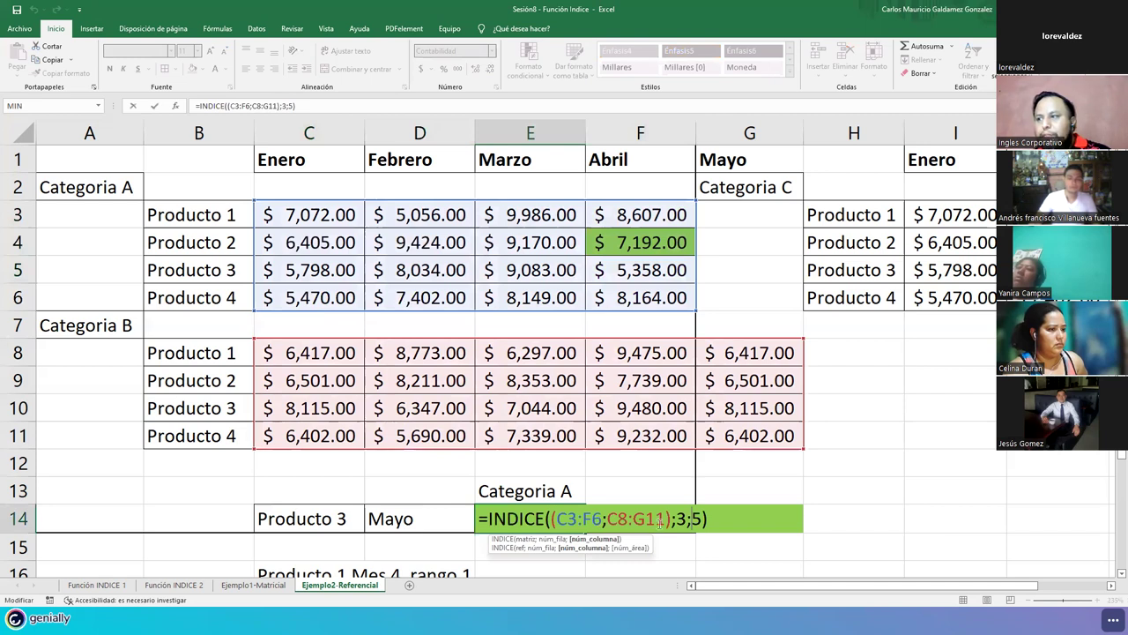
left_click(680, 518)
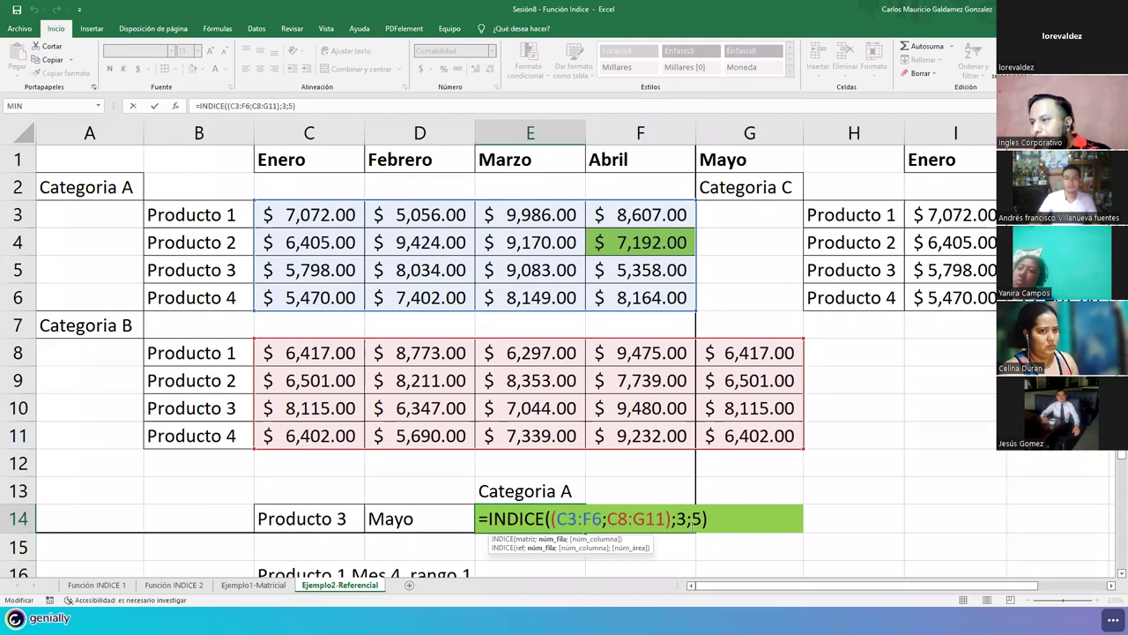
left_click(702, 519)
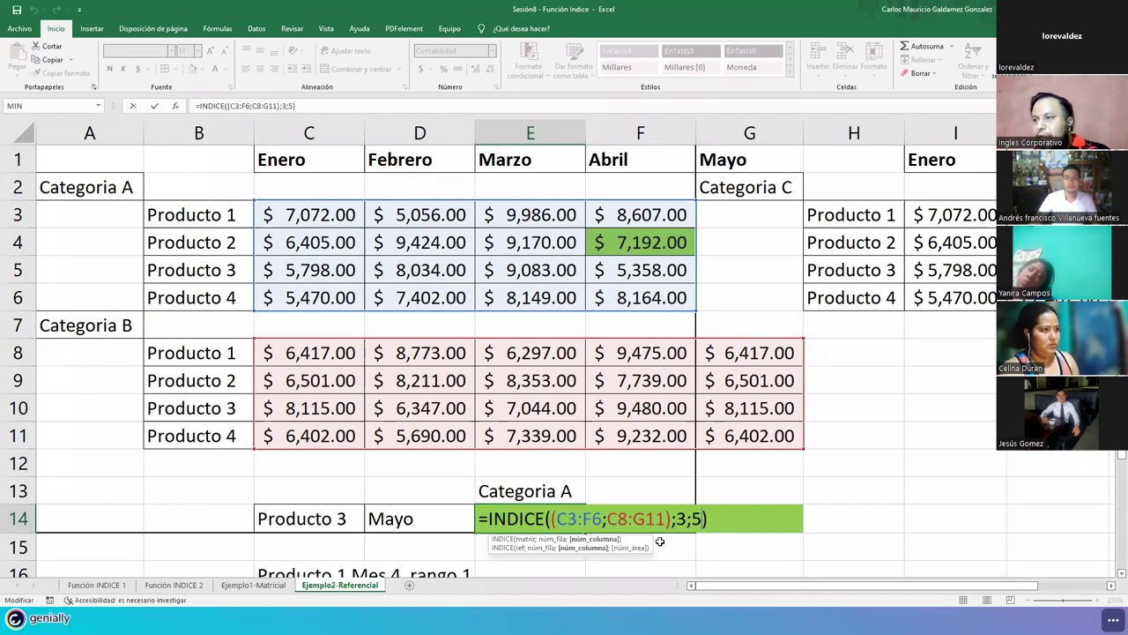
type(";1")
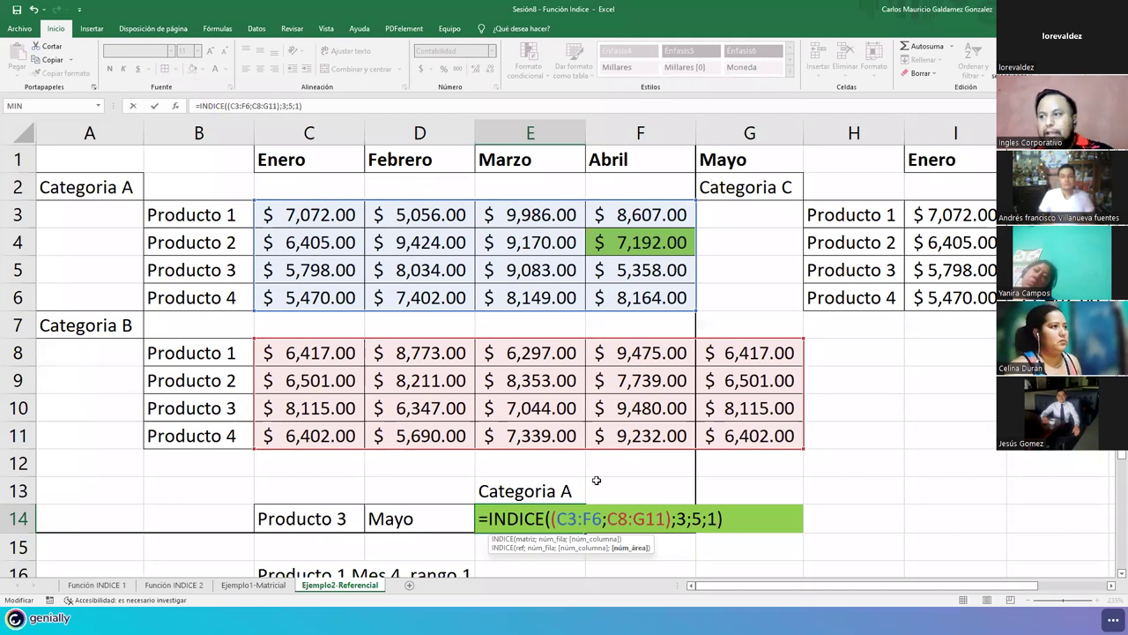
key("ctrl+Return")
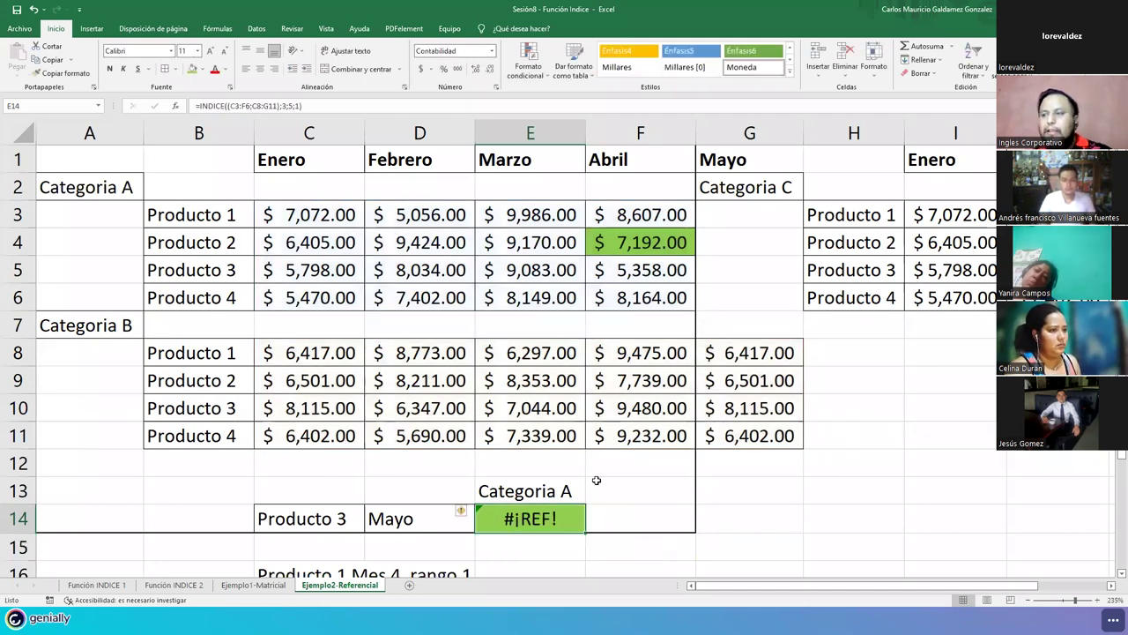
Step: Set the area number in E14's INDICE formula to 2 so it looks in C8:G11
key("F2")
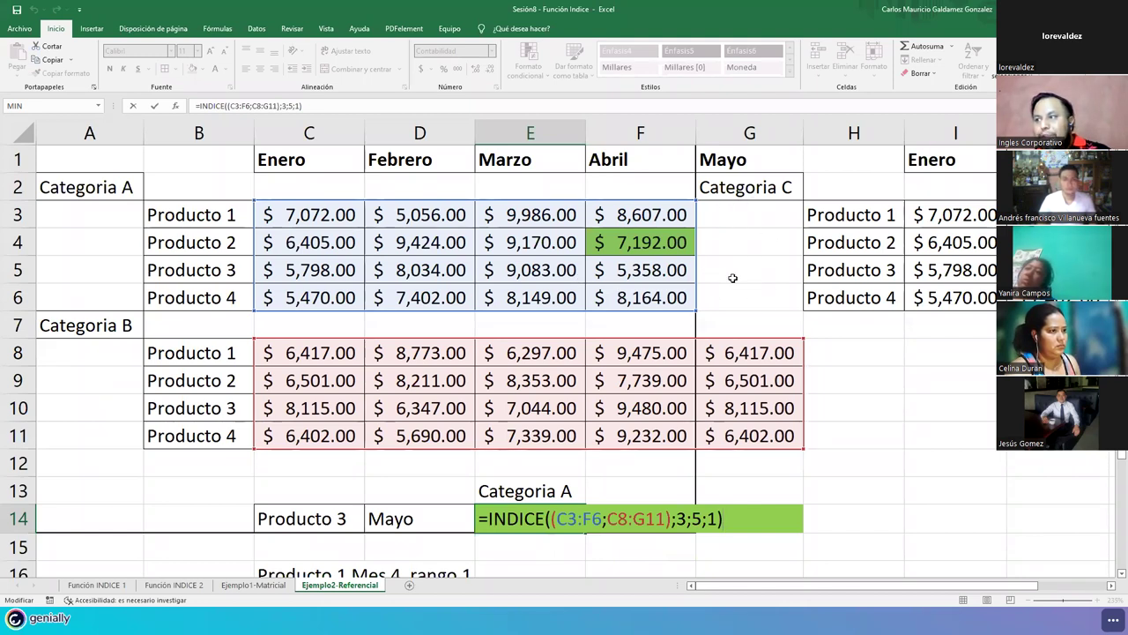
left_click(716, 519)
key("BackSpace")
type("2")
key("Return")
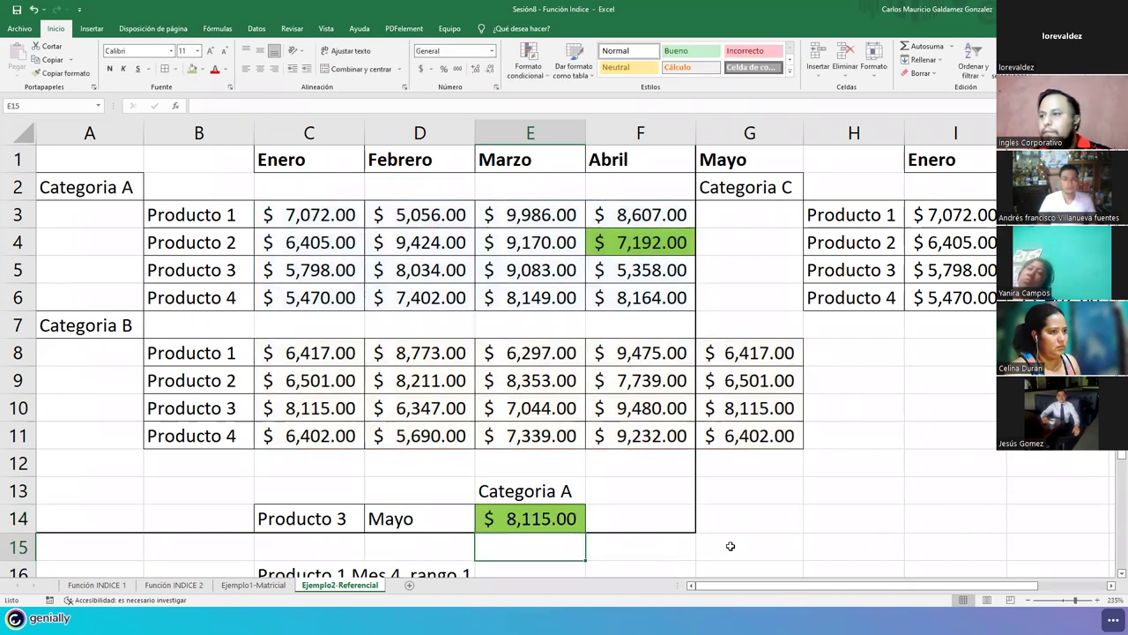
left_click(509, 518)
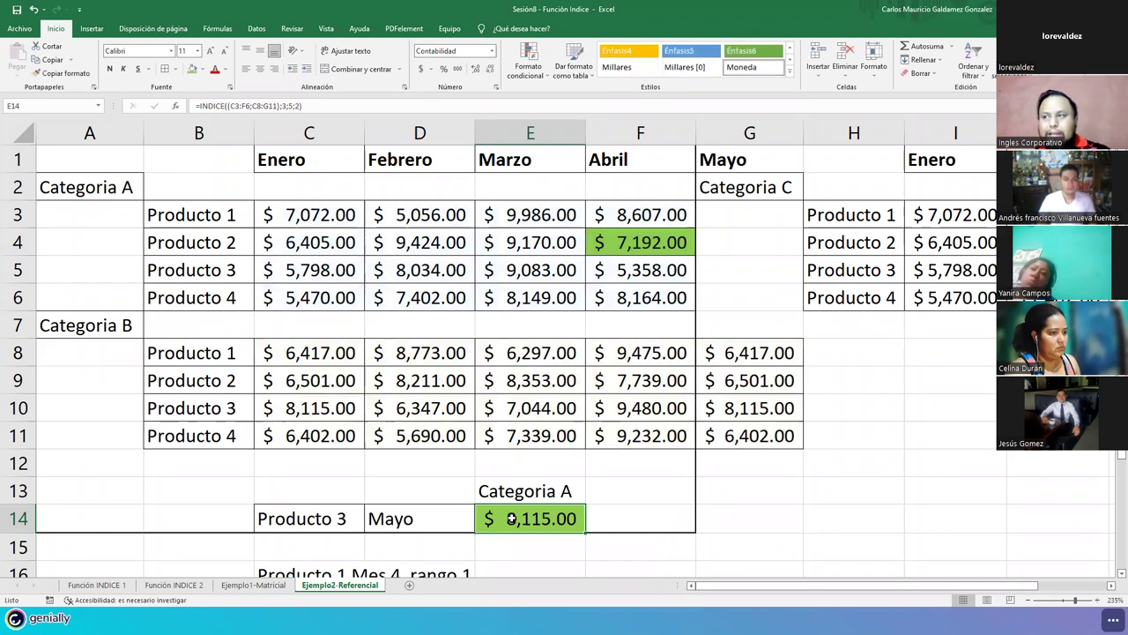
Step: Review the reference areas C3:F6 and C8:G11 and the row and column arguments in E14's INDICE formula
left_click_drag(322, 215, 641, 300)
left_click_drag(316, 353, 749, 435)
double_click(564, 519)
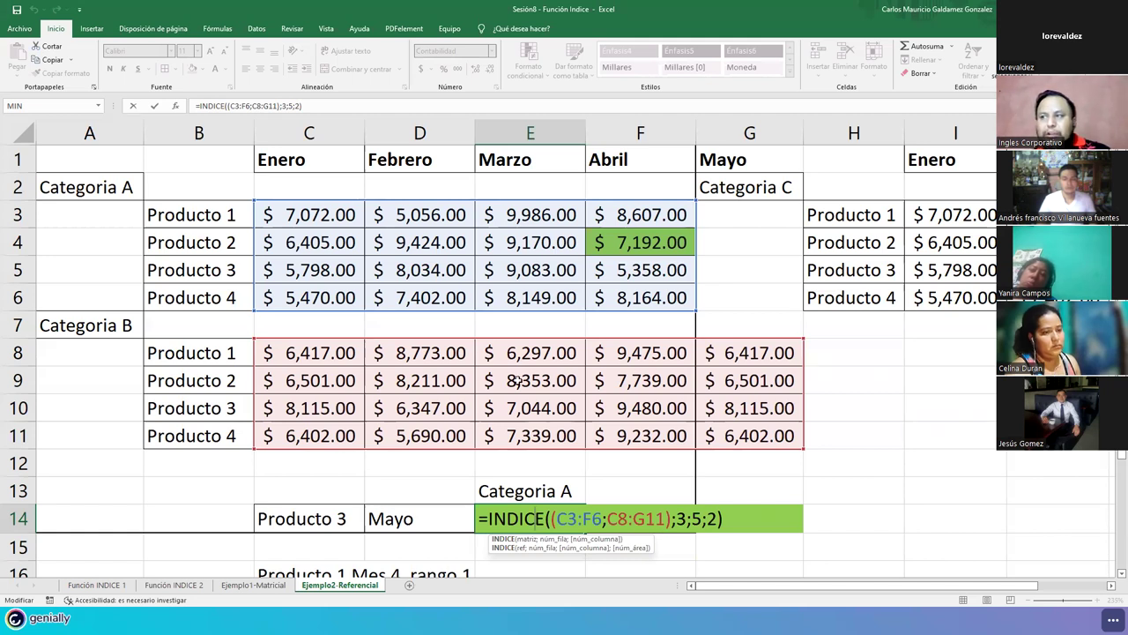
double_click(681, 519)
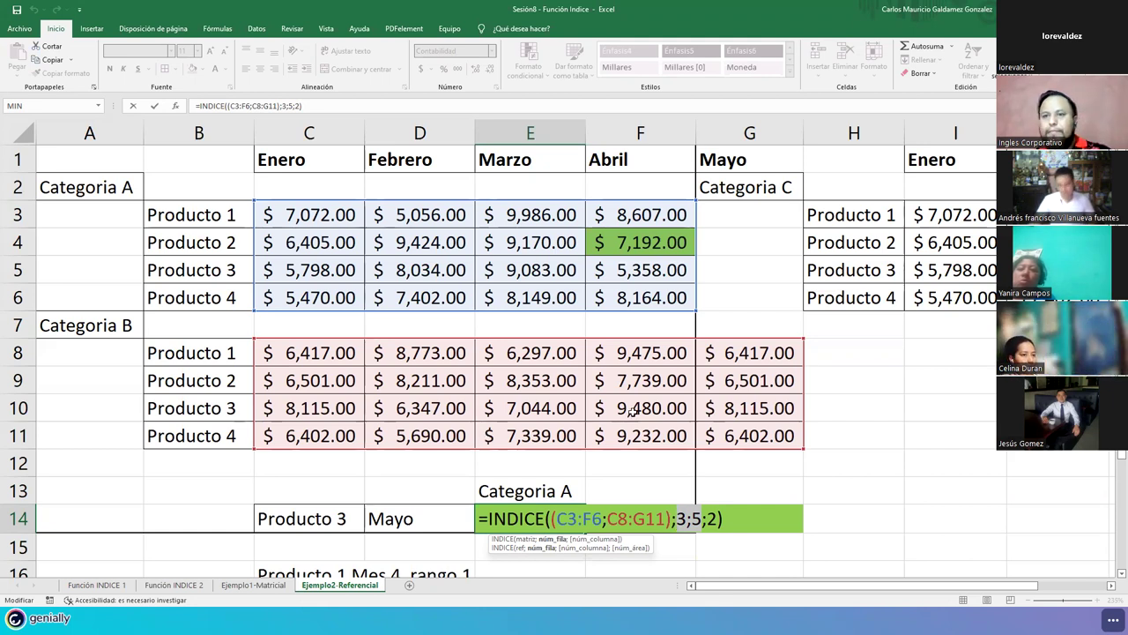
left_click(723, 351)
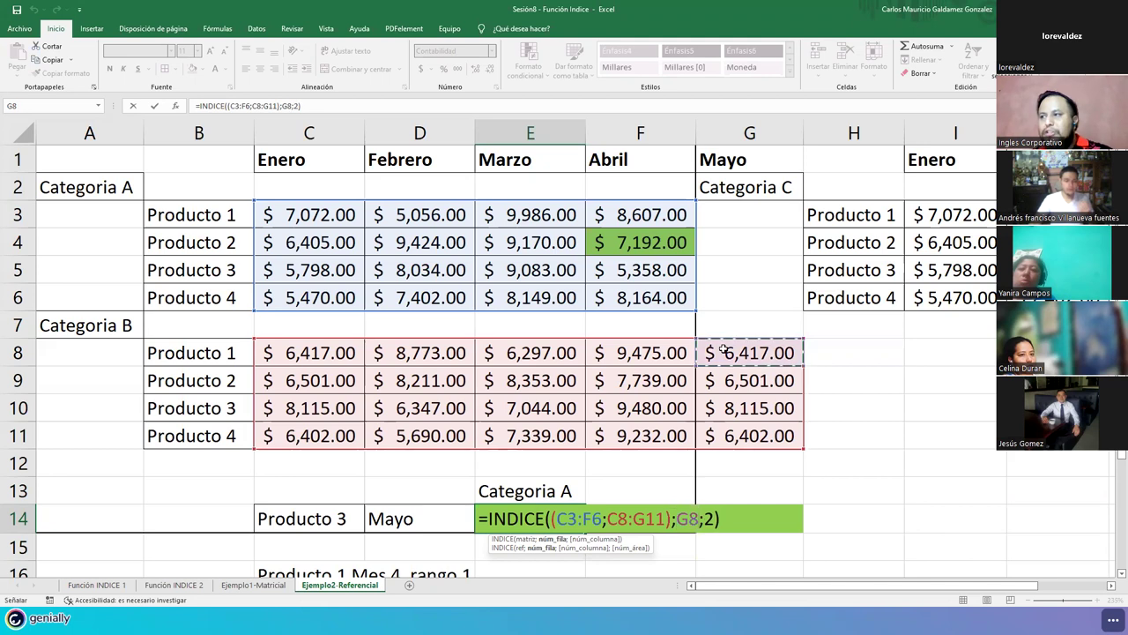
key("Return")
Step: Clear the values in G8:G11 and the "Mayo" heading in G1
left_click_drag(723, 351, 737, 433)
key("Delete")
left_click(756, 160)
key("Delete")
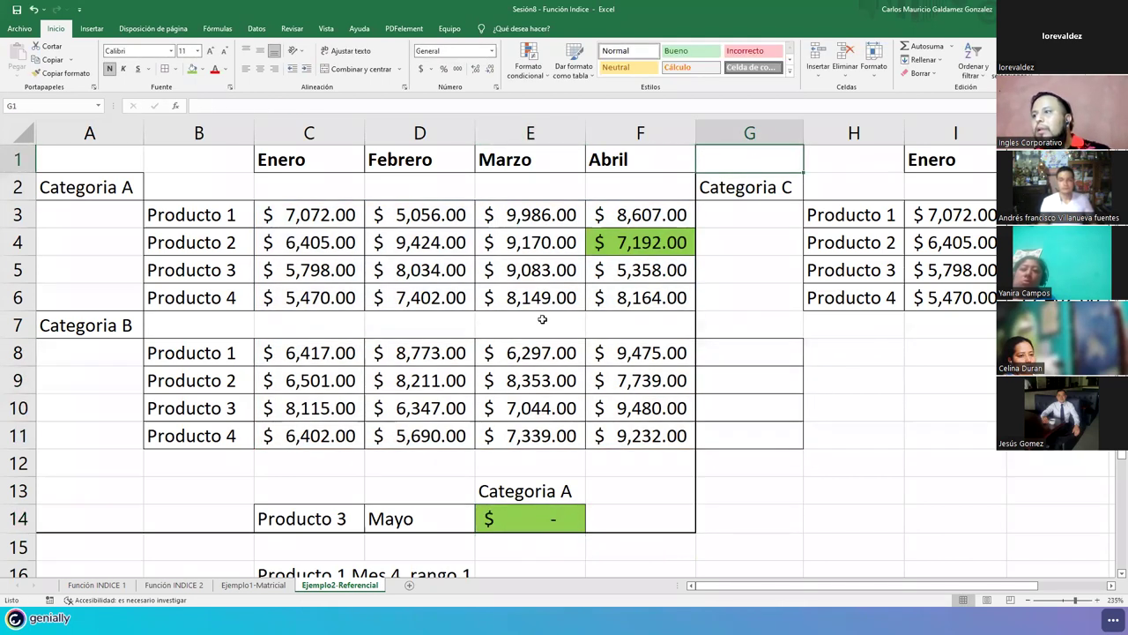
Step: Set the area number to 1 and the column number to 3 in E14's INDICE formula
left_click(528, 512)
key("F2")
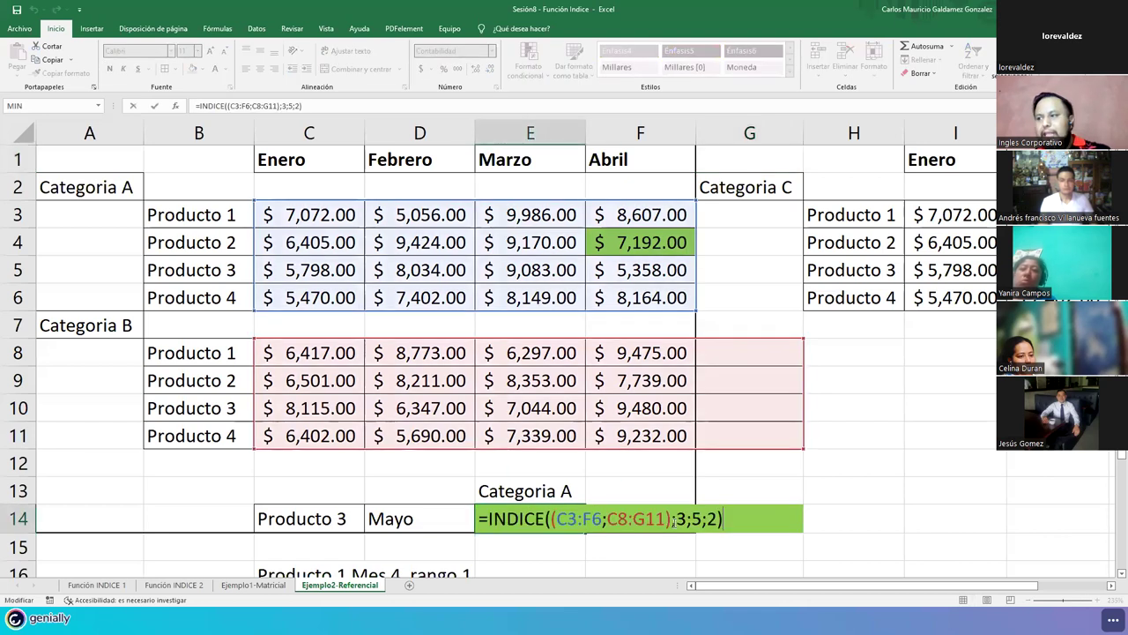
left_click(714, 518)
key("BackSpace")
type("1")
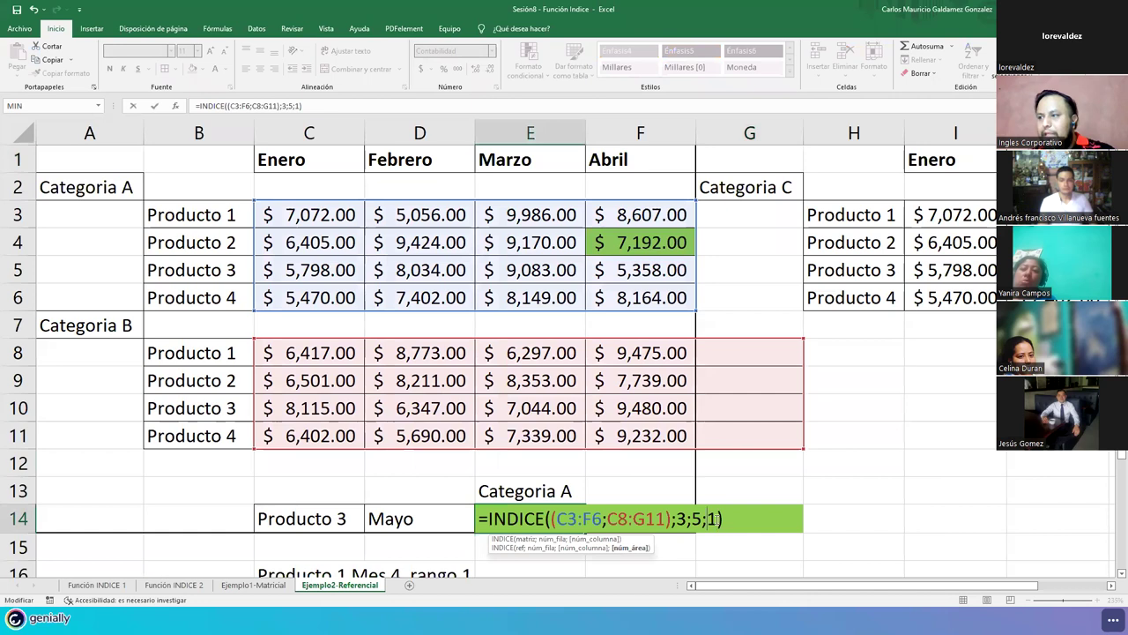
key("Left")
key("Left")
key("BackSpace")
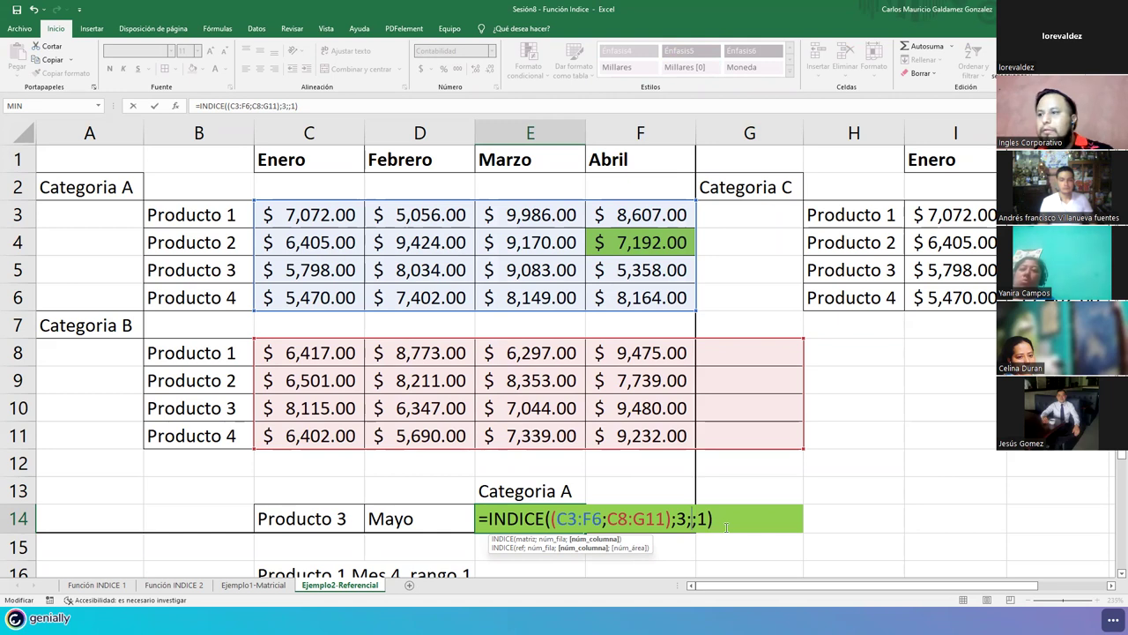
type("3")
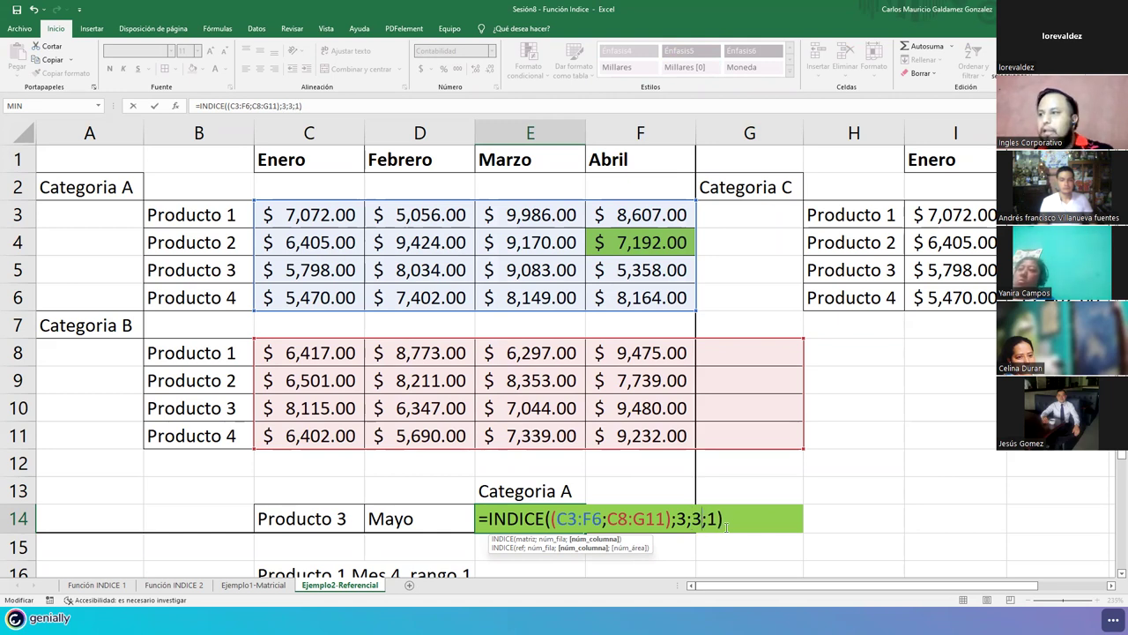
key("shift+Tab")
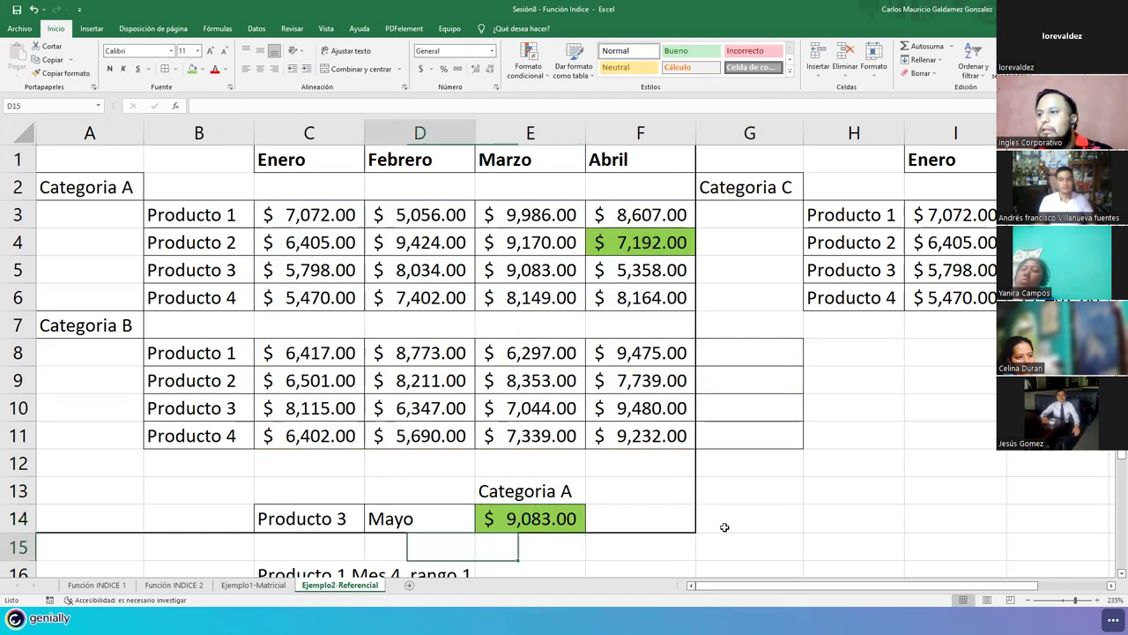
Step: Set the column number to 4 in E14's INDICE formula
key("Right")
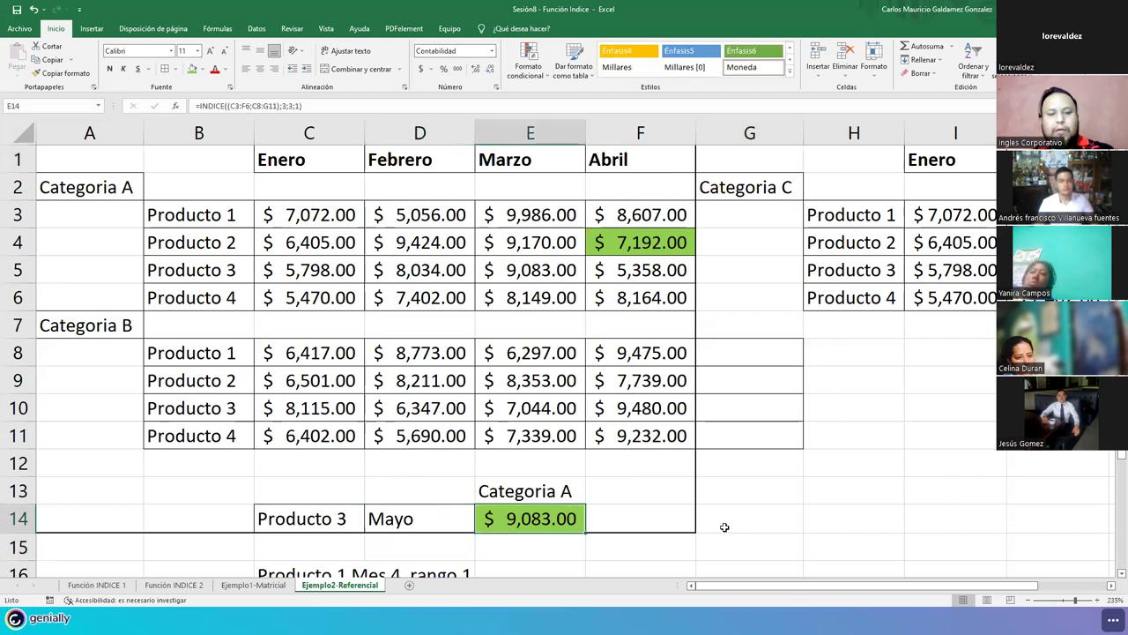
key("F2")
key("Left")
key("Left")
key("Left")
key("BackSpace")
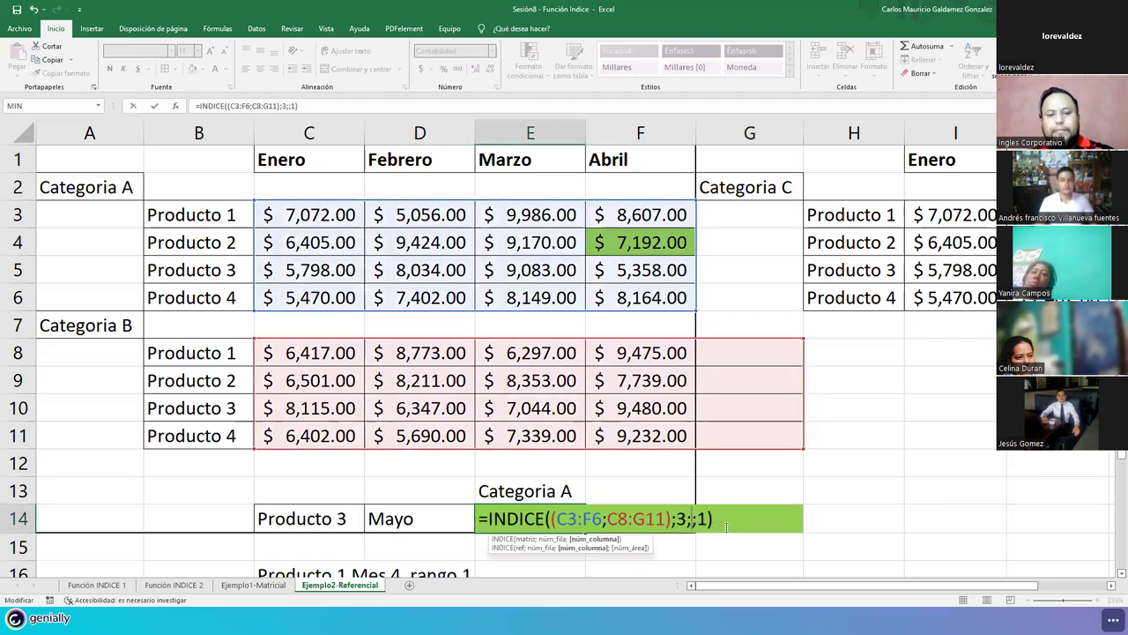
type("4")
key("Return")
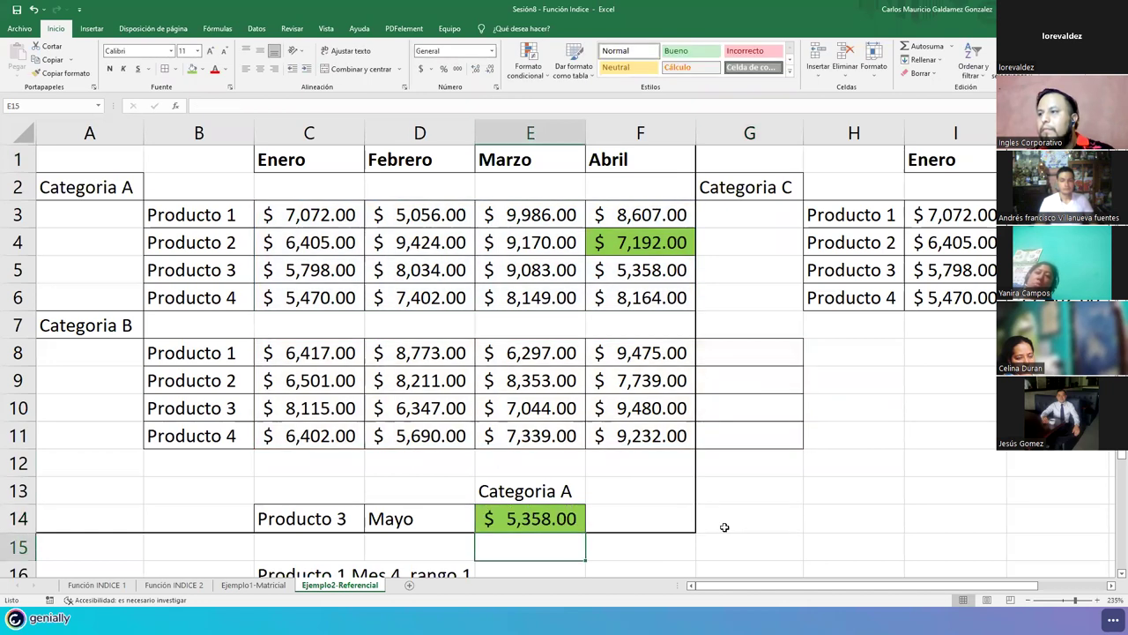
Step: Set the column number in E14's INDICE formula to 3 for the Marzo column
key("Up")
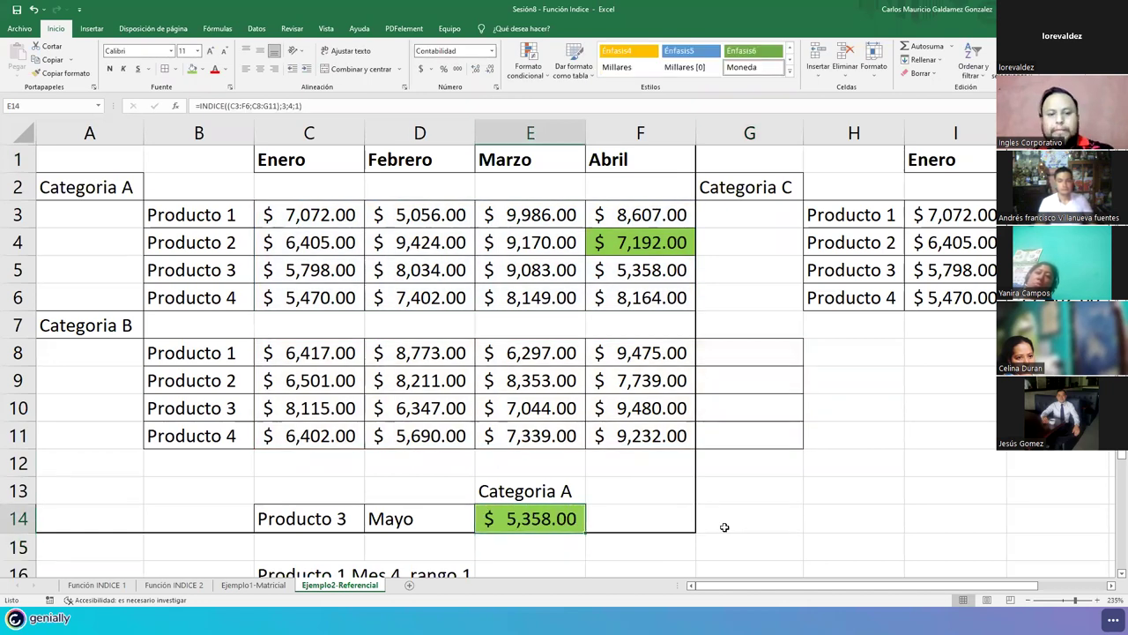
key("F2")
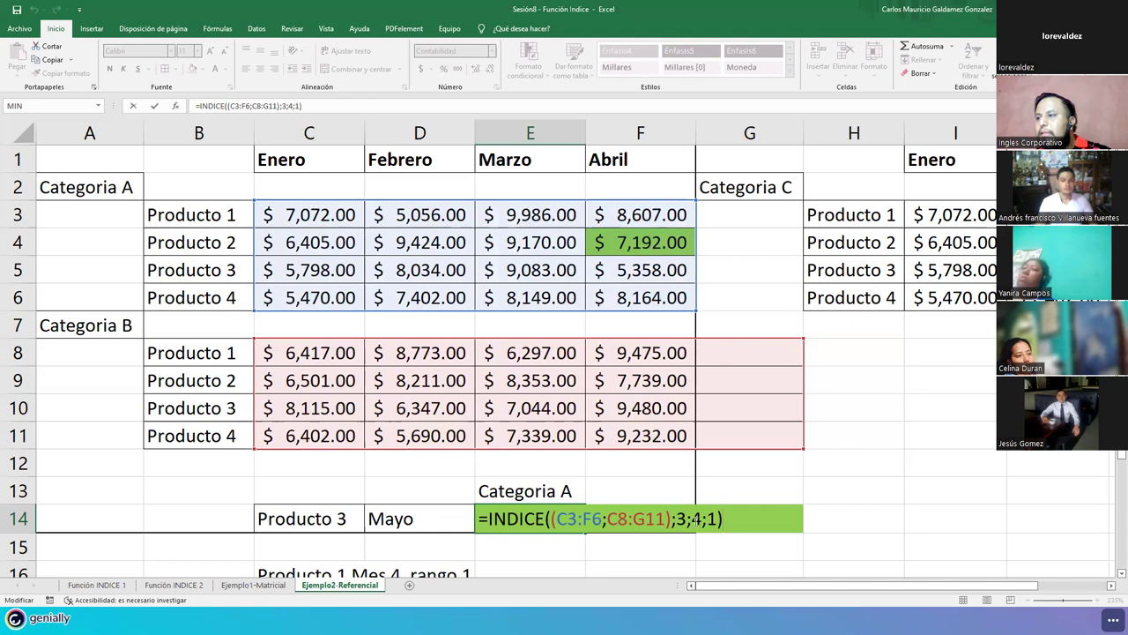
left_click(696, 521)
key("BackSpace")
type("3")
key("Return")
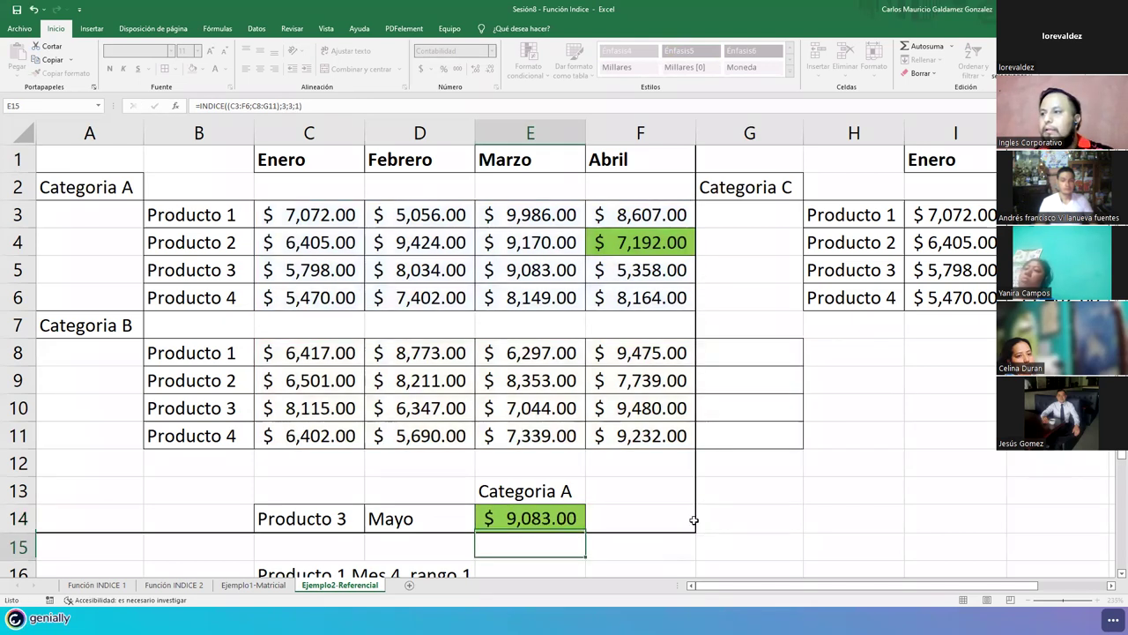
Step: Set the column number in E14's INDICE formula back to 4 for the Abril column
key("Up")
key("F2")
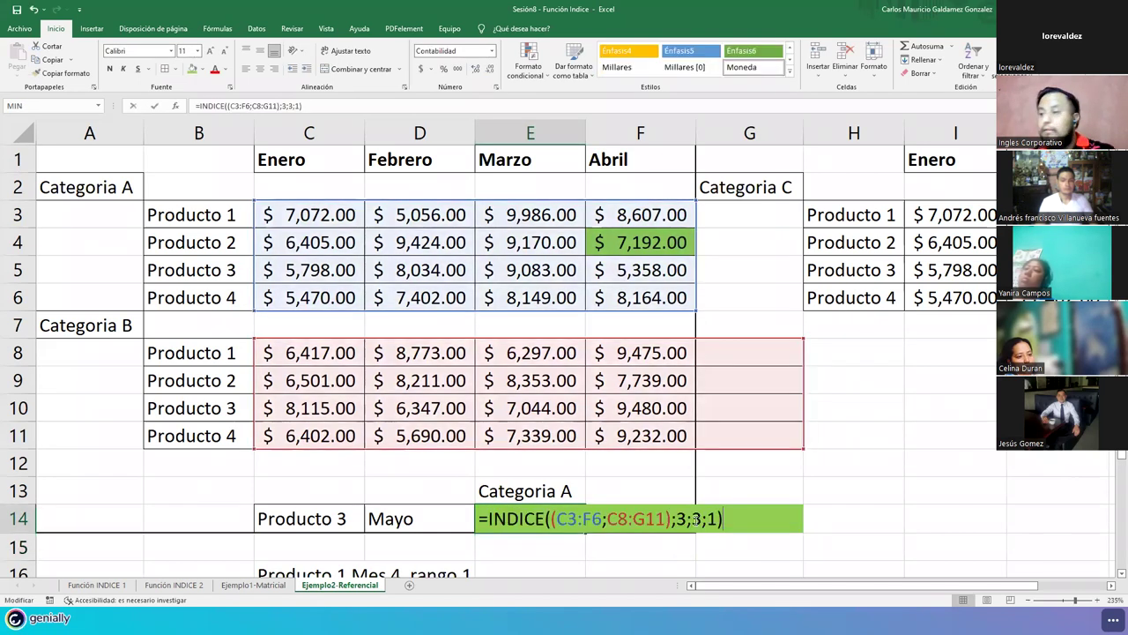
key("BackSpace")
type("4")
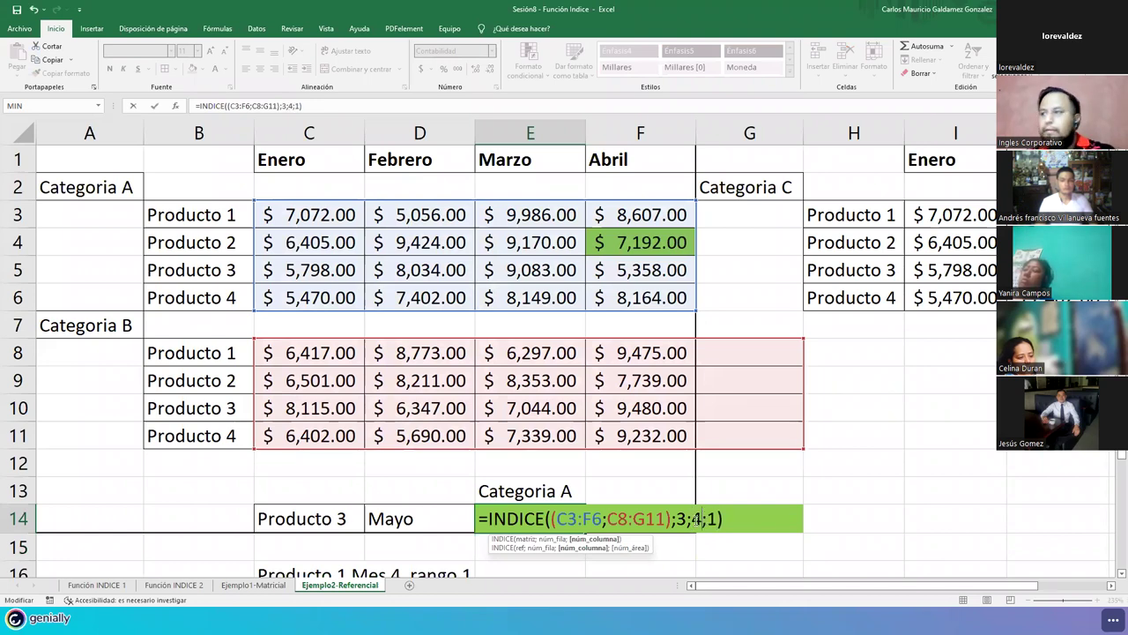
key("ctrl+Return")
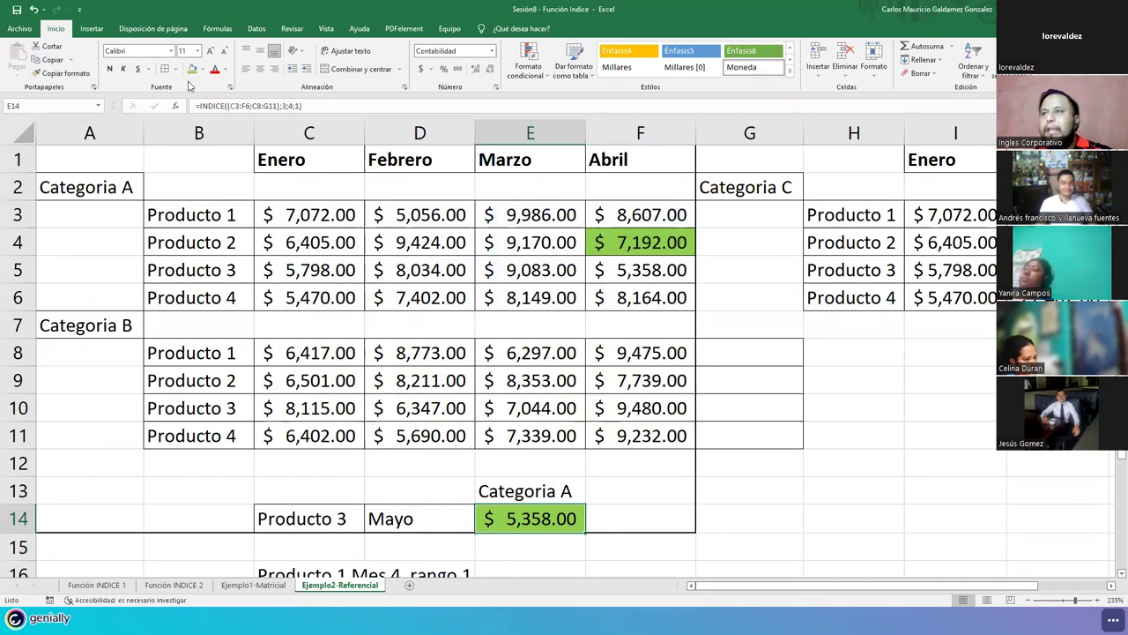
Step: Change the month criterion in D14 to "Abril"
left_click(611, 247)
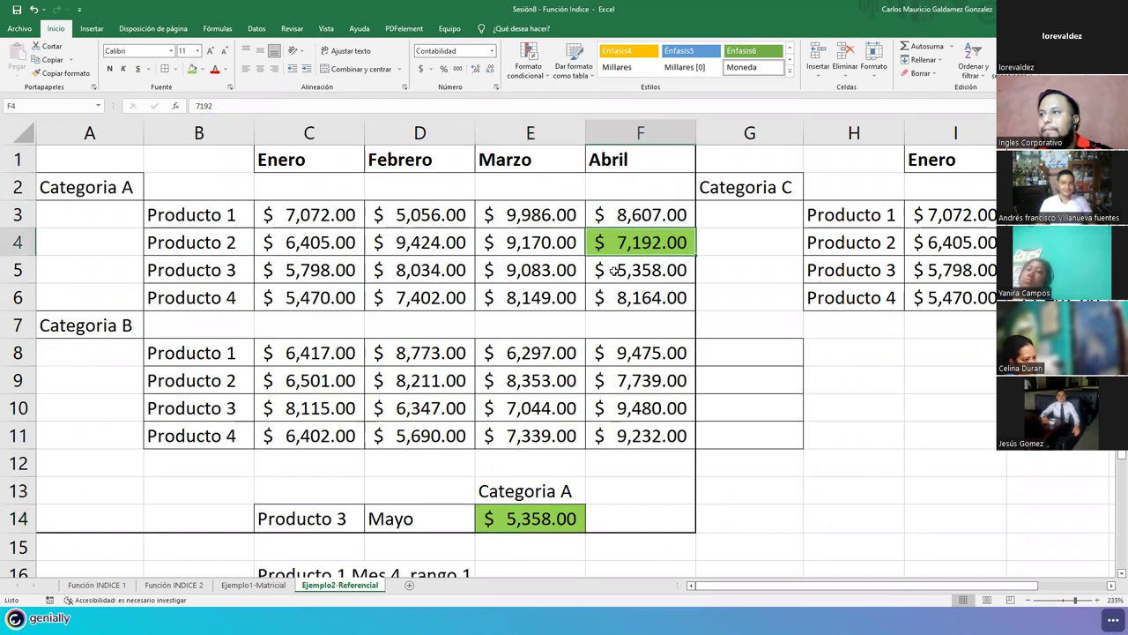
left_click(506, 522)
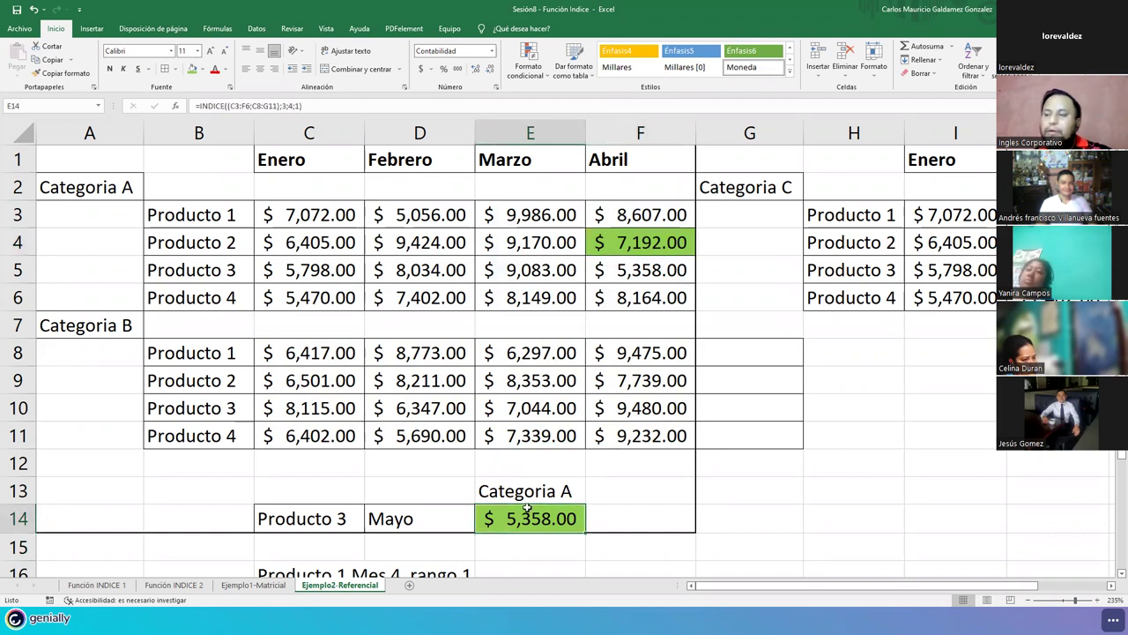
left_click(429, 520)
type("Abril")
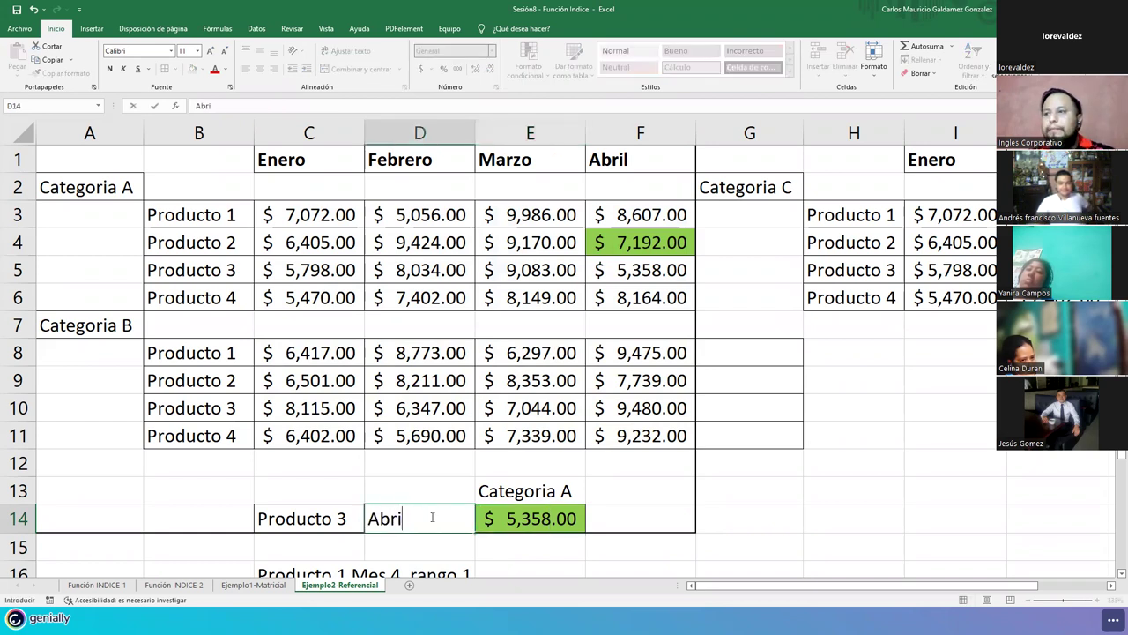
key("Return")
Step: Set the column number in E14's INDICE formula to 2 for the Febrero column and reopen the formula for editing
left_click(501, 518)
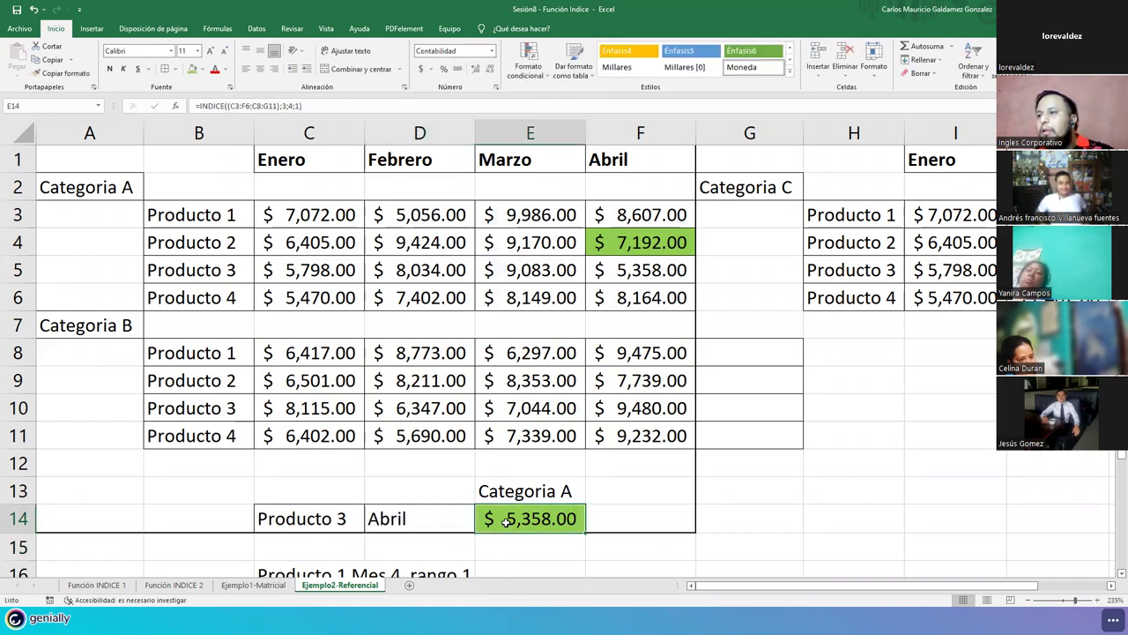
double_click(523, 519)
left_click(700, 518)
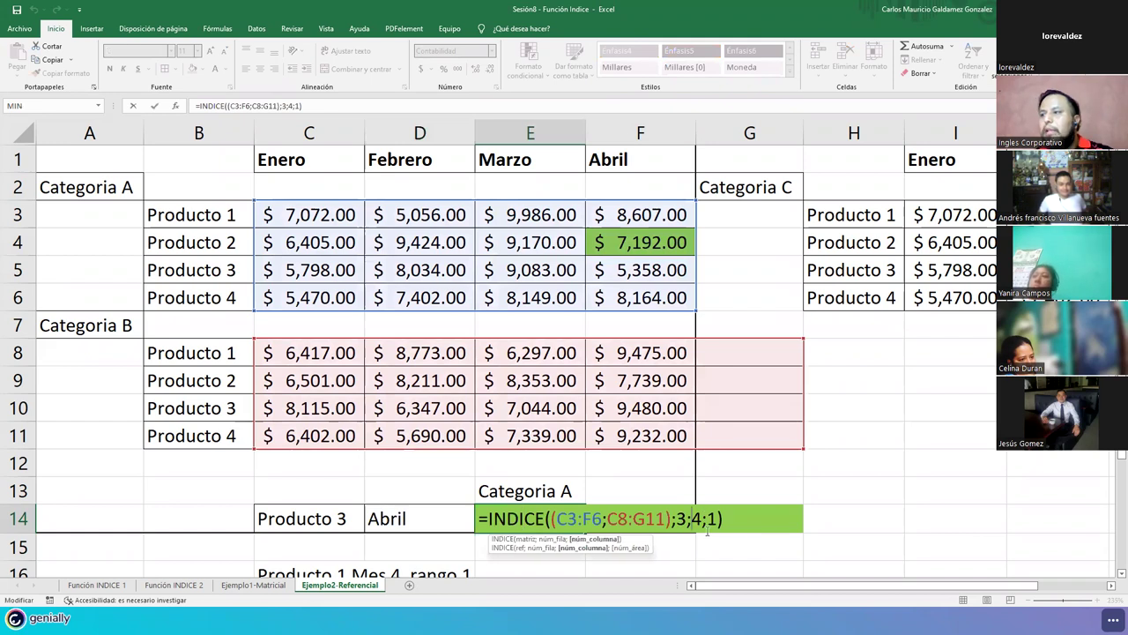
key("BackSpace")
type("2")
key("Return")
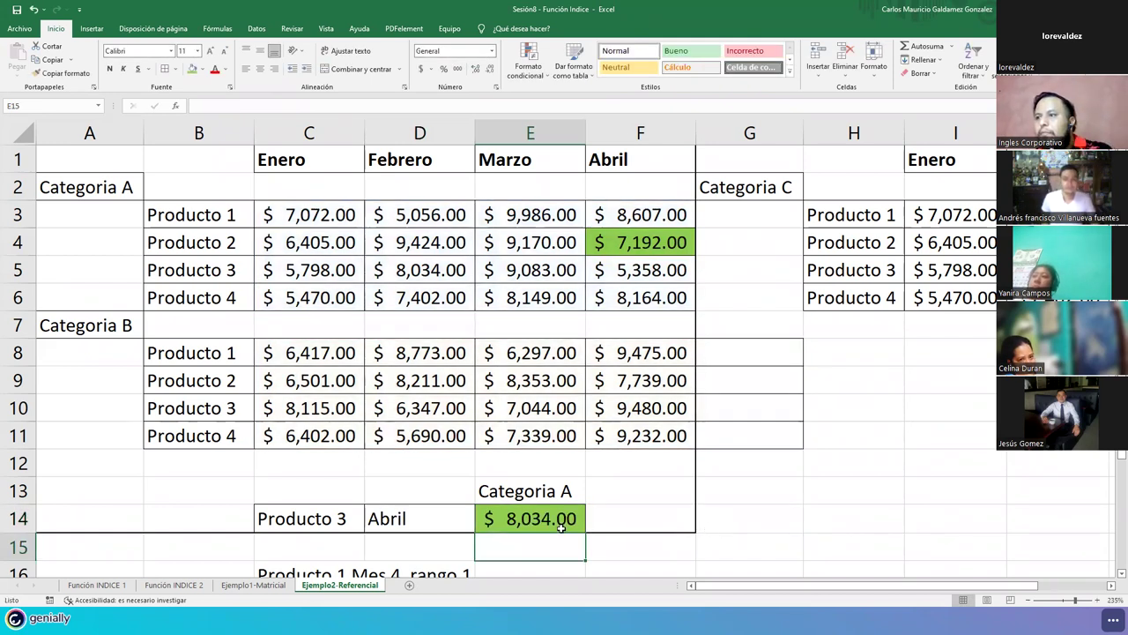
double_click(532, 523)
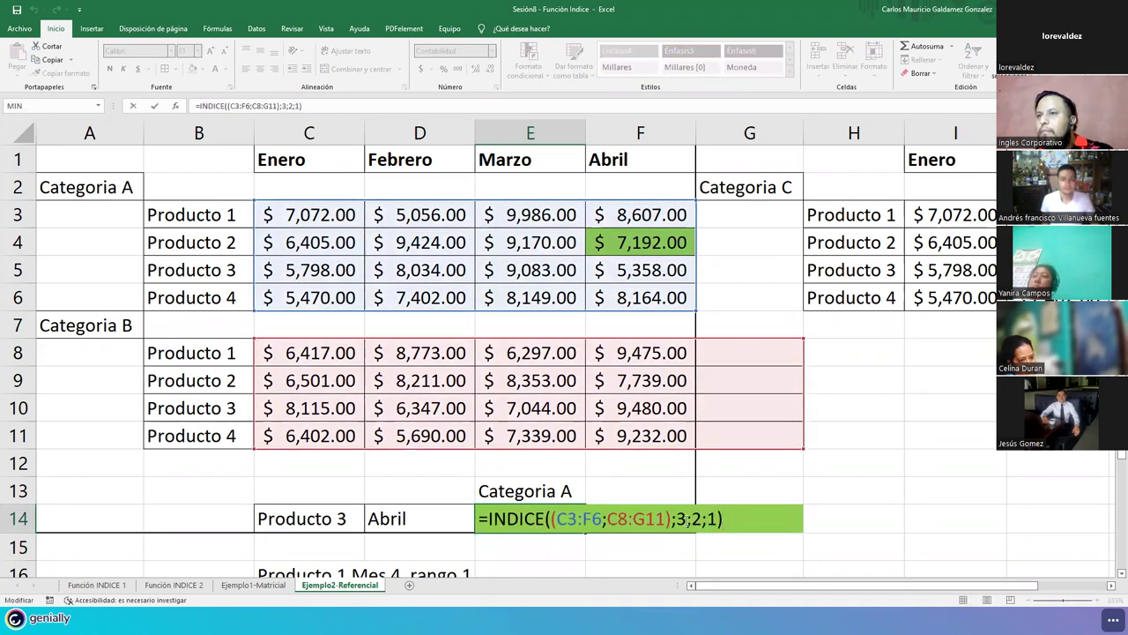
Step: Set the row number to 2 and the column number to 4 in E14's INDICE formula
left_click(686, 521)
key("BackSpace")
type("2")
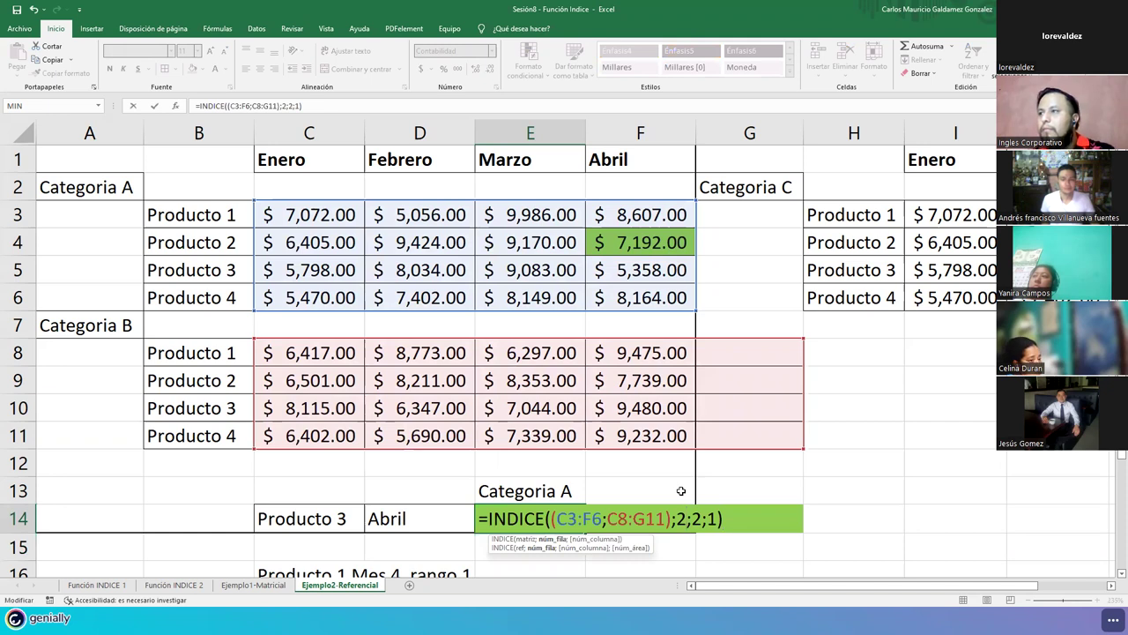
key("Right")
key("Delete")
type("4")
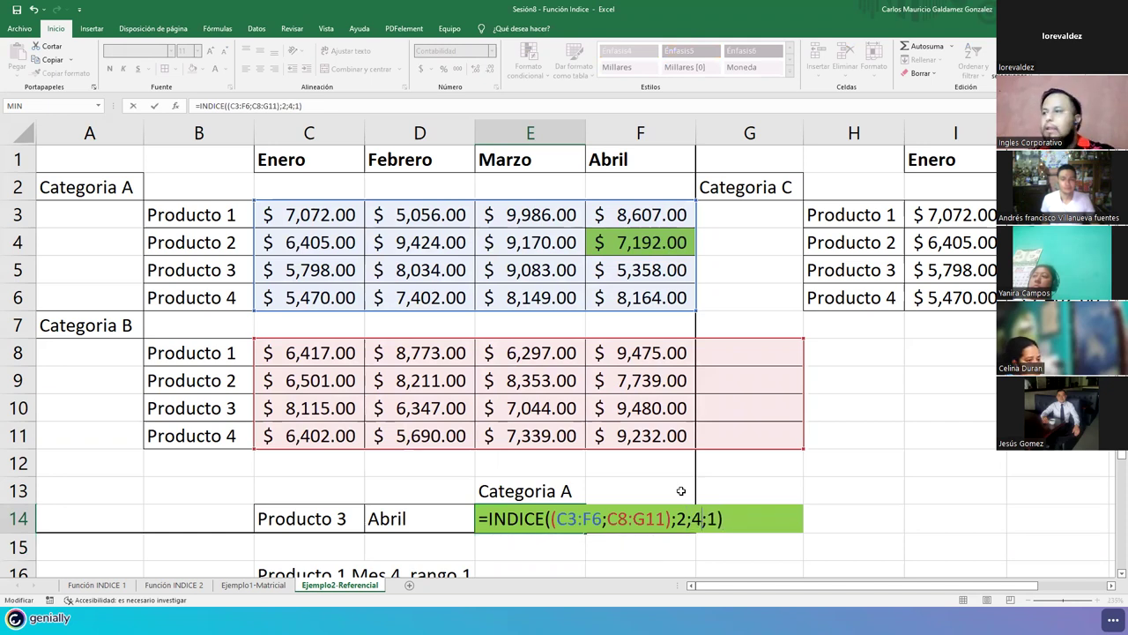
key("ctrl+Return")
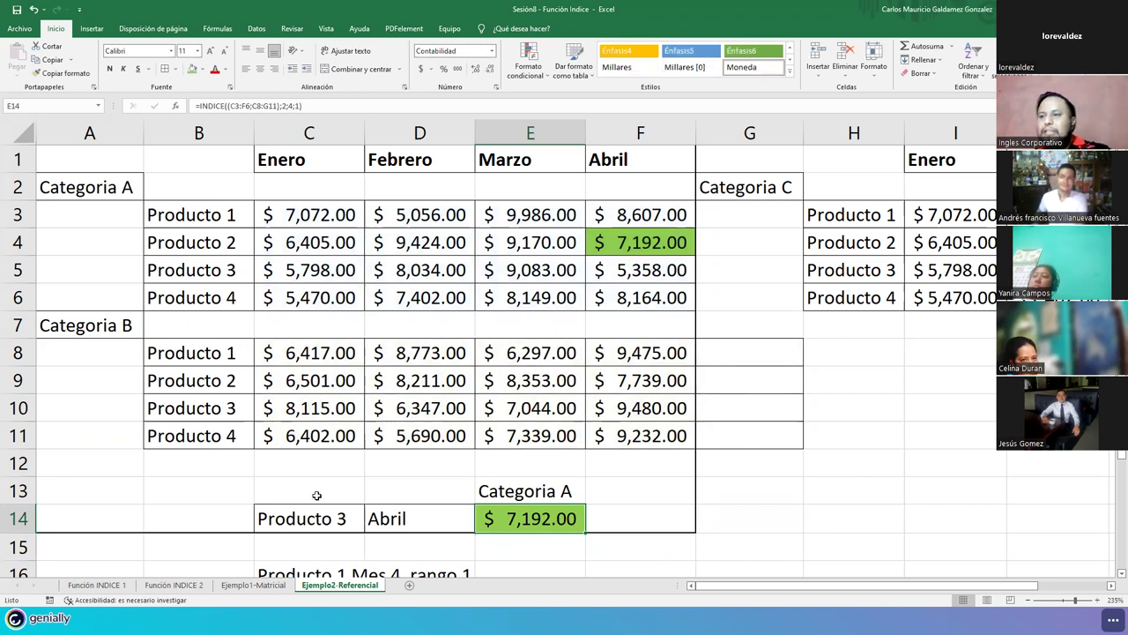
left_click_drag(304, 522, 522, 520)
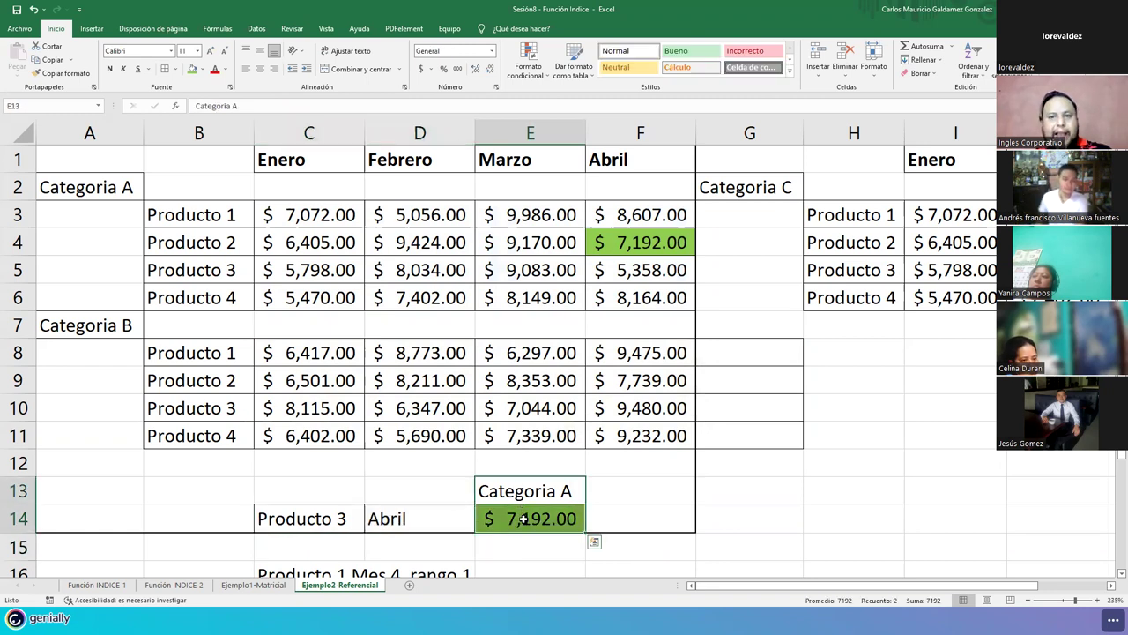
left_click_drag(486, 478, 236, 527)
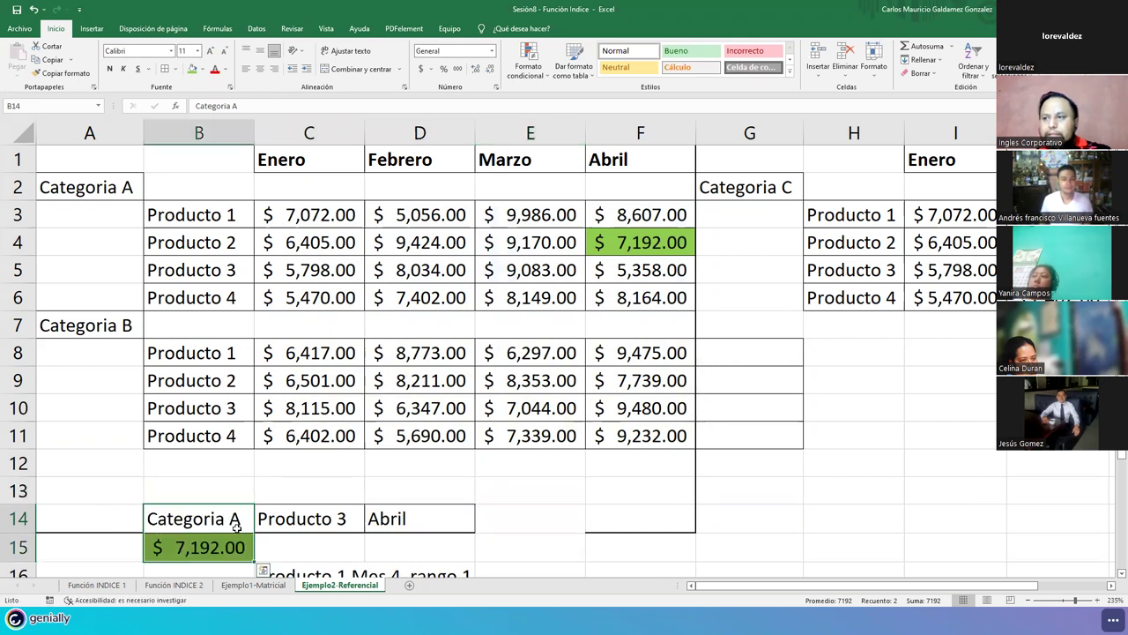
key("ctrl+z")
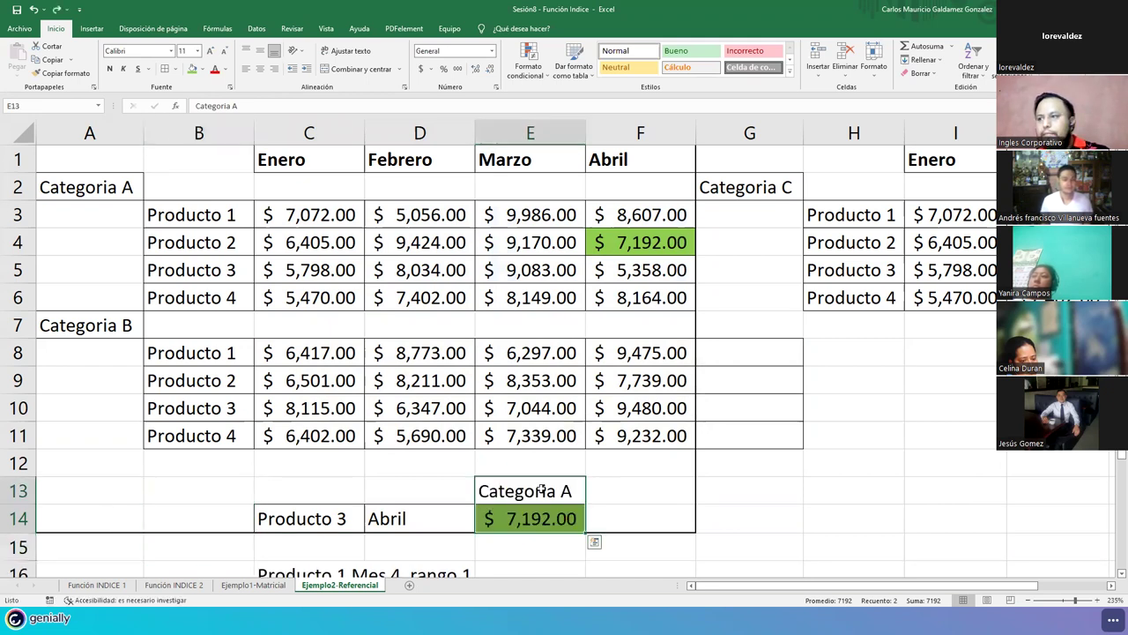
Step: Move the "Categoria A" label from E13 to B14 and enter "Categoria B" above it in B13
left_click_drag(541, 477, 226, 510)
left_click(253, 498)
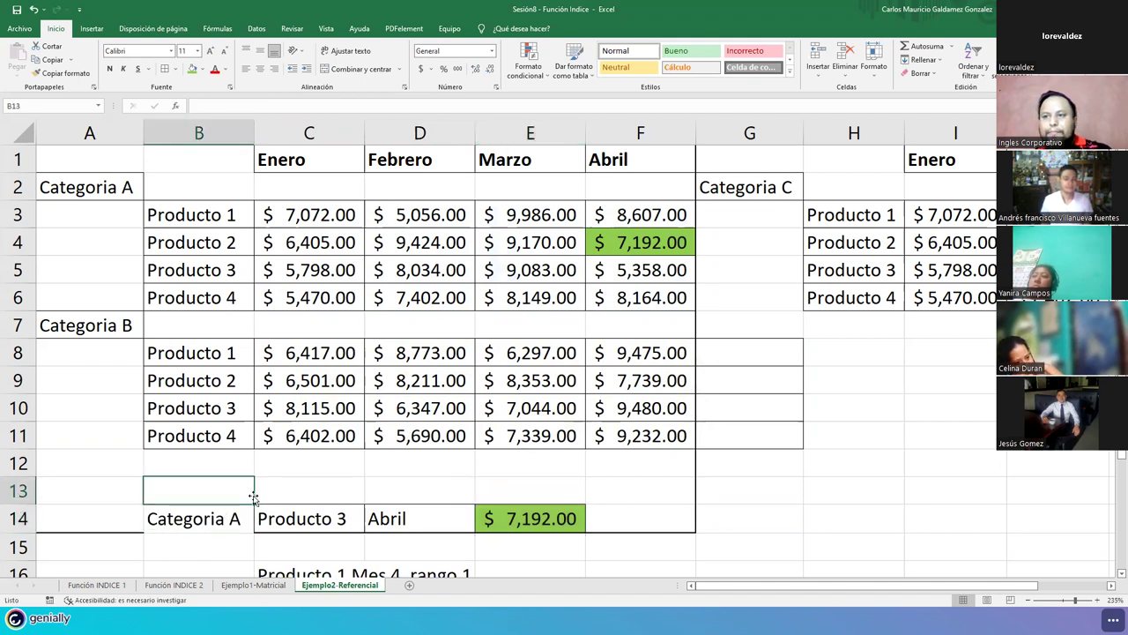
type("Categor")
key("BackSpace")
key("BackSpace")
type("ri")
left_click(316, 485)
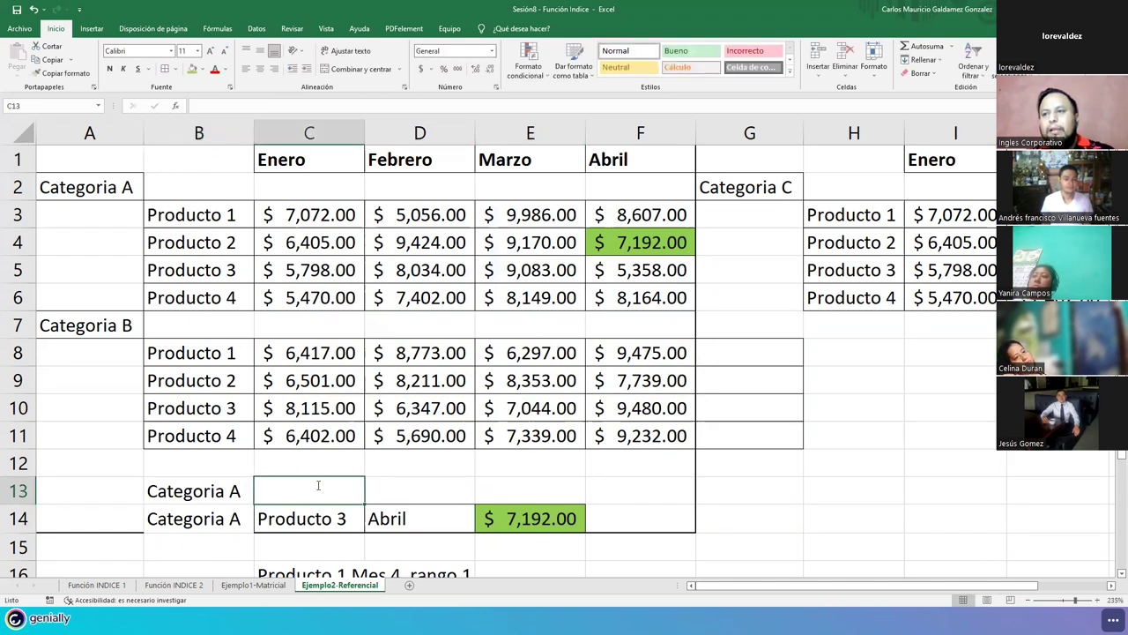
key("Left")
key("BackSpace")
type("B")
Step: Enter the Categoria B lookup criteria: "Producto4" in C13 and "Abril" in D13
left_click(318, 485)
type("Producto ")
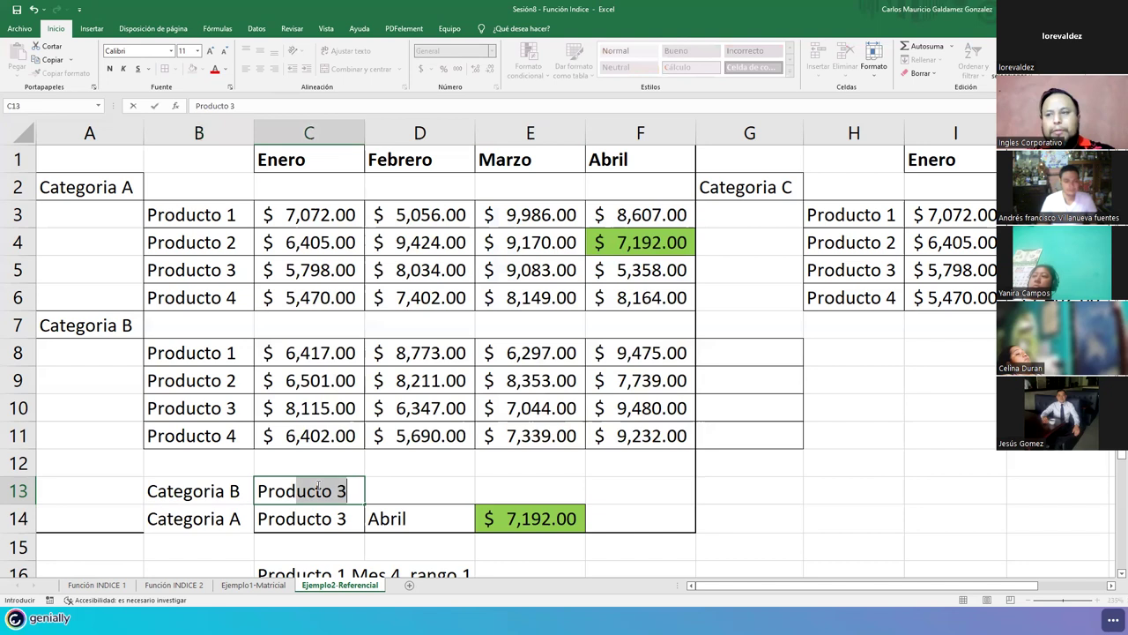
type("4")
key("Tab")
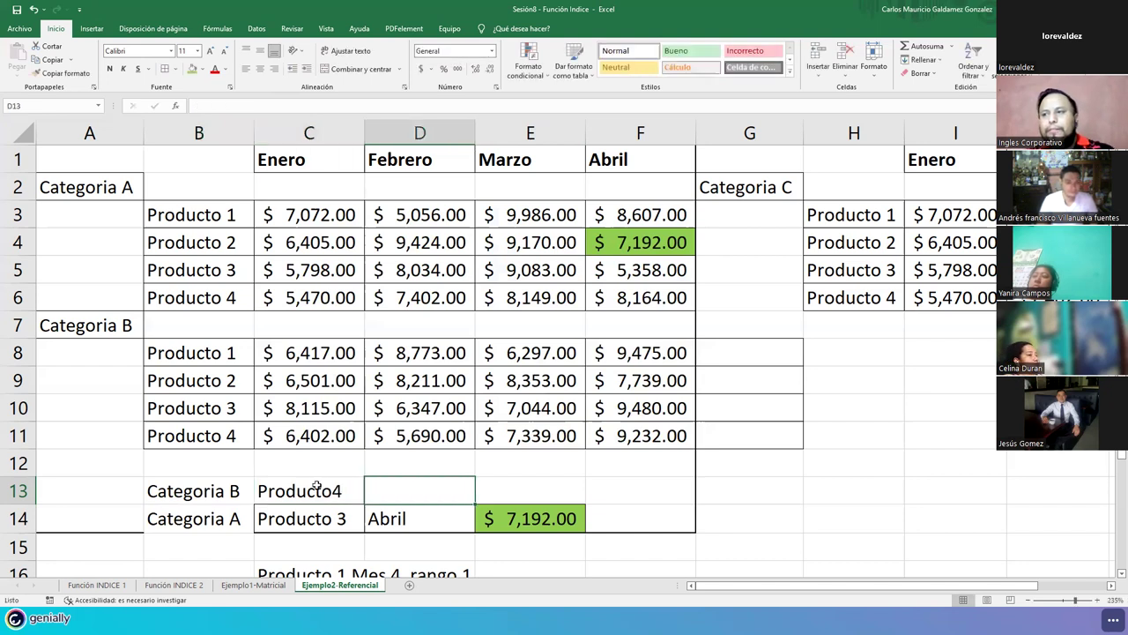
type("Abril")
key("Return")
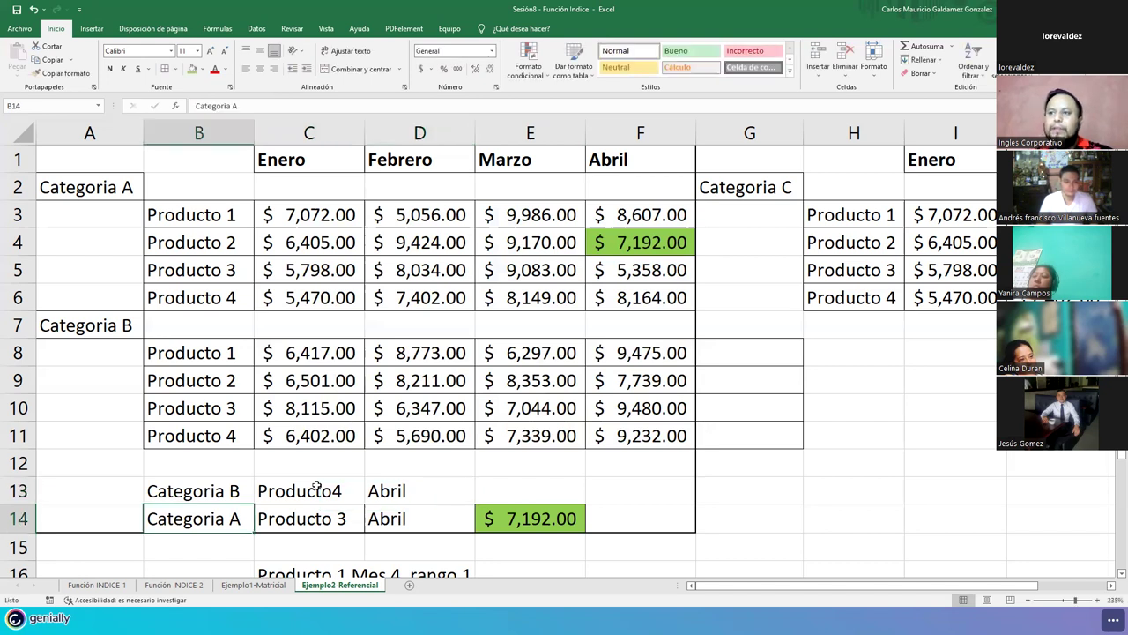
Step: Start an INDICE formula in E13 with the Categoria A range C3:F6 and the Categoria B range C8:F11
key("Up")
key("Right")
key("Right")
key("Right")
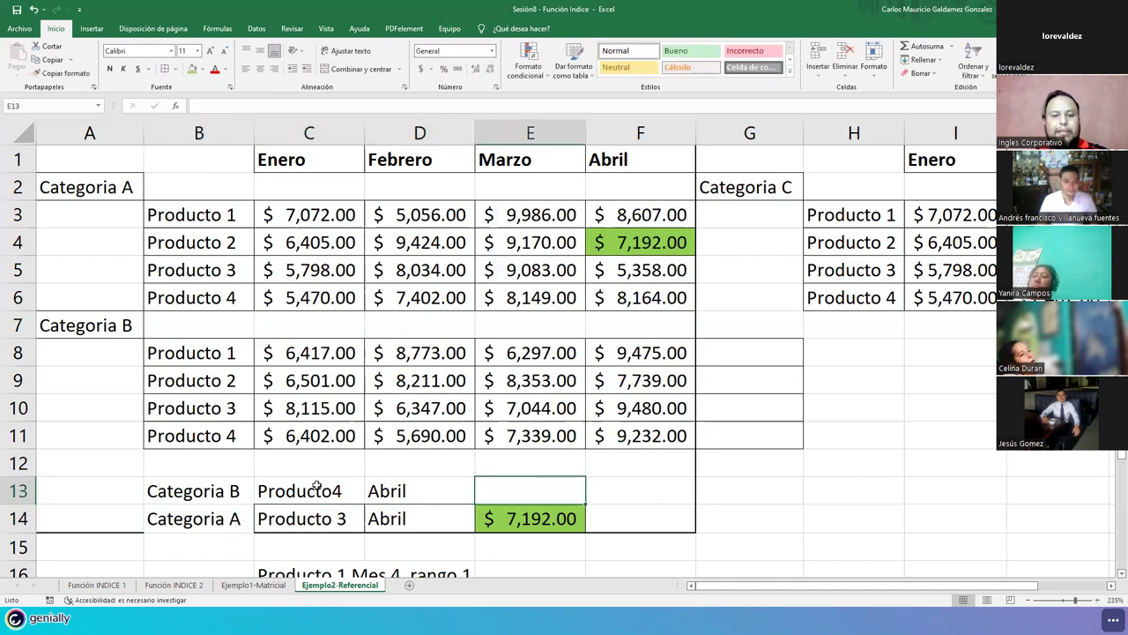
type("=")
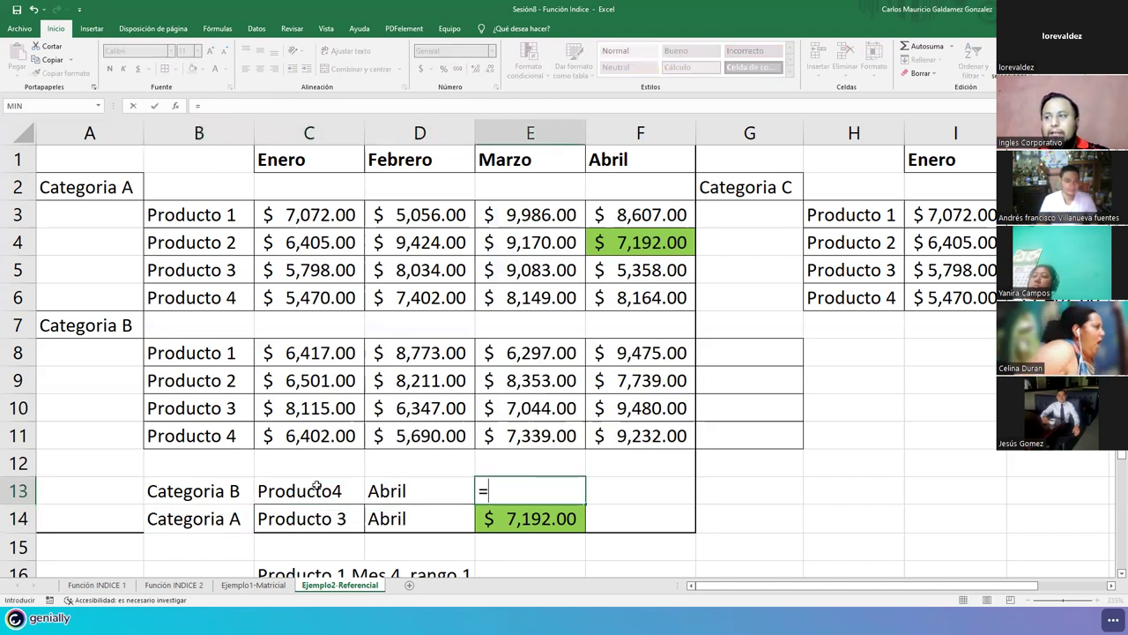
type("ind")
key("Tab")
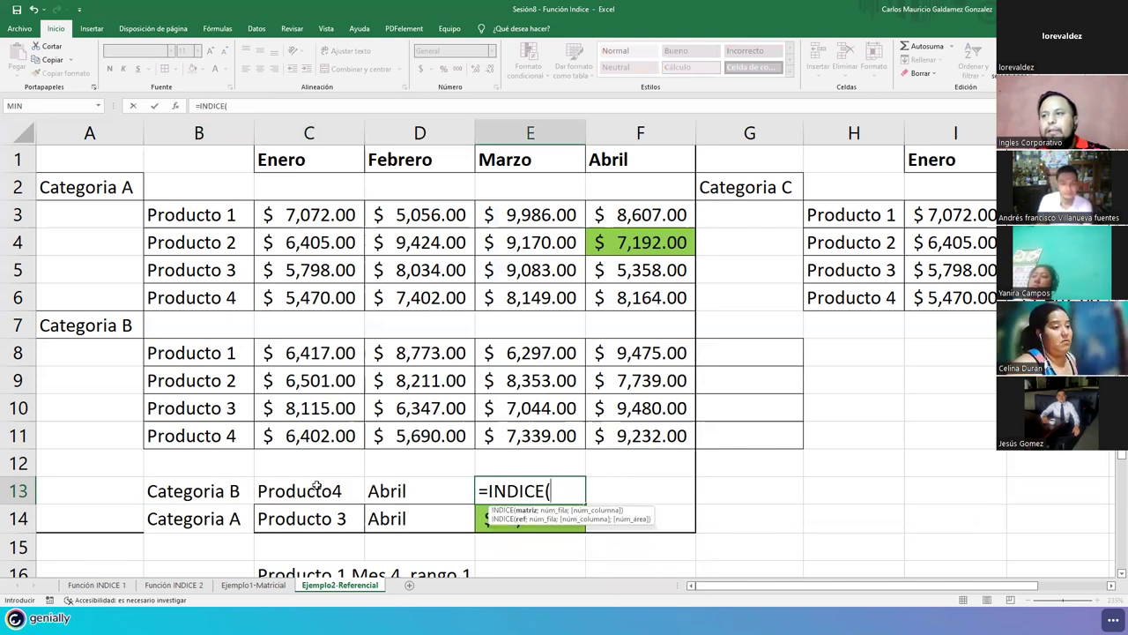
left_click_drag(304, 211, 608, 297)
type(";")
left_click_drag(325, 347, 620, 421)
type(";")
key("BackSpace")
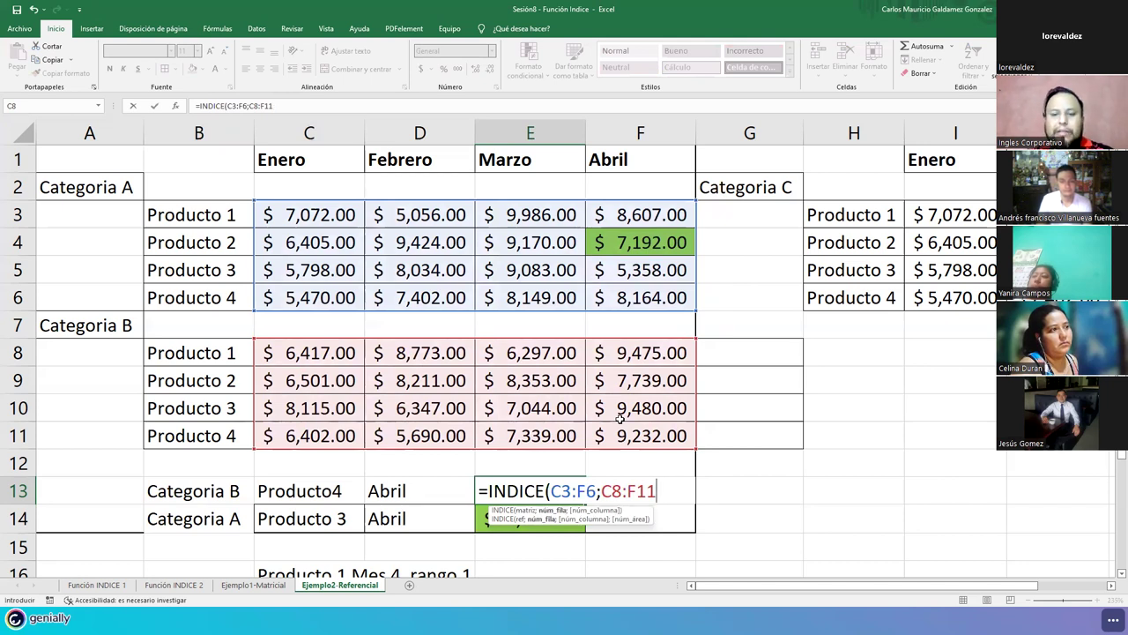
Step: Enclose the ranges C3:F6;C8:F11 in their own parentheses within E13's INDICE formula
left_click(549, 491)
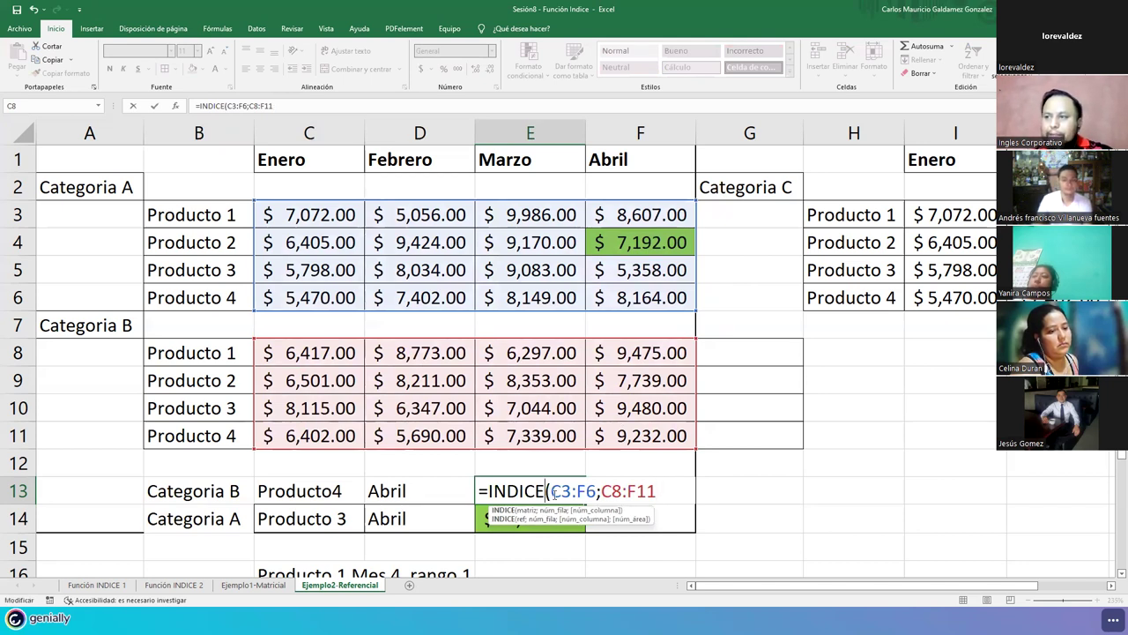
type("(")
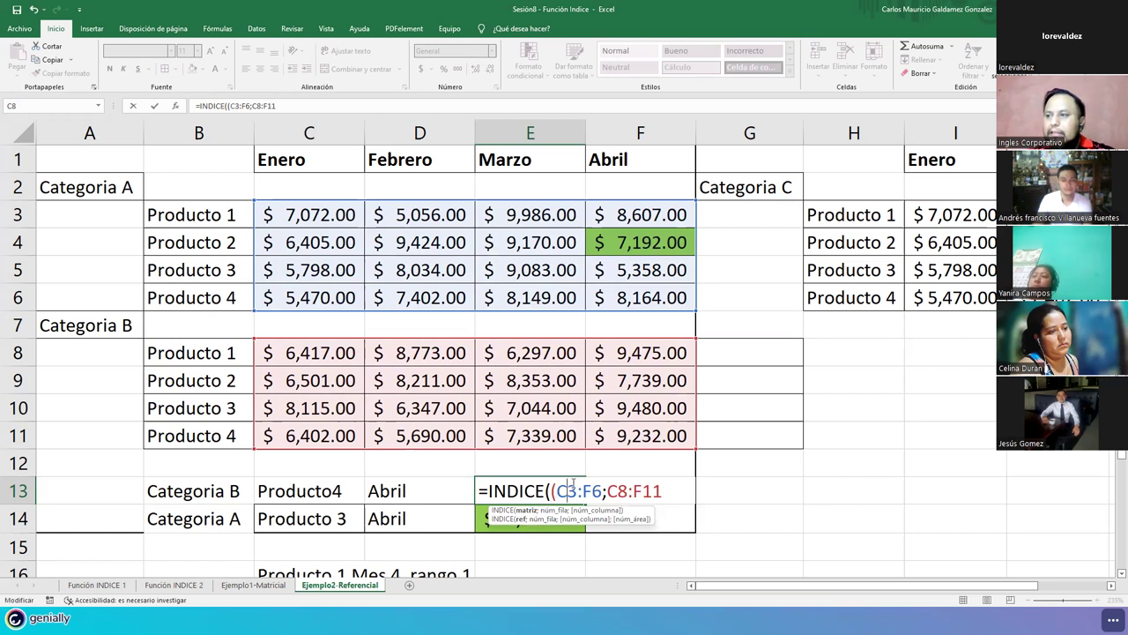
key("End")
type(")")
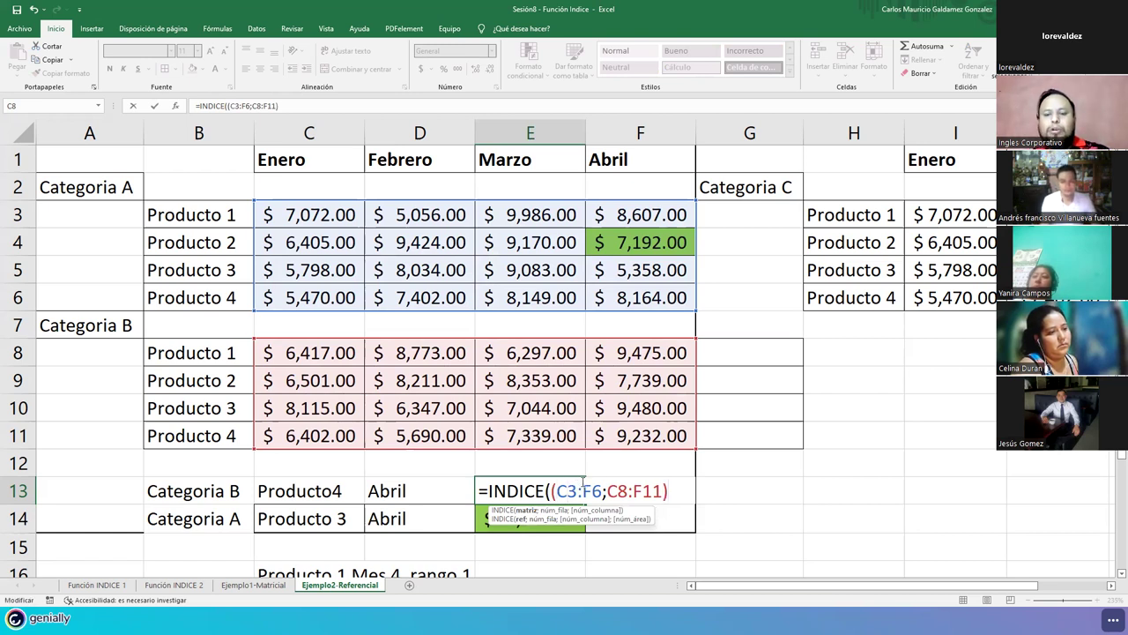
Step: Complete E13's INDICE formula with row 4, column 4 and area 2, and apply the accounting format to the result
type(";")
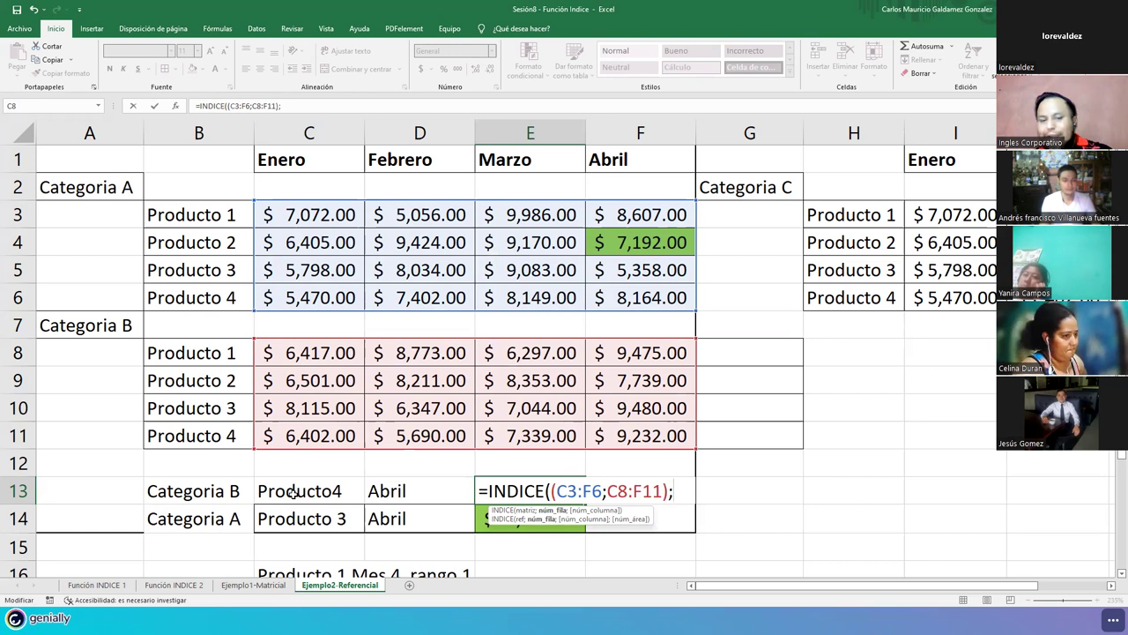
type("4;")
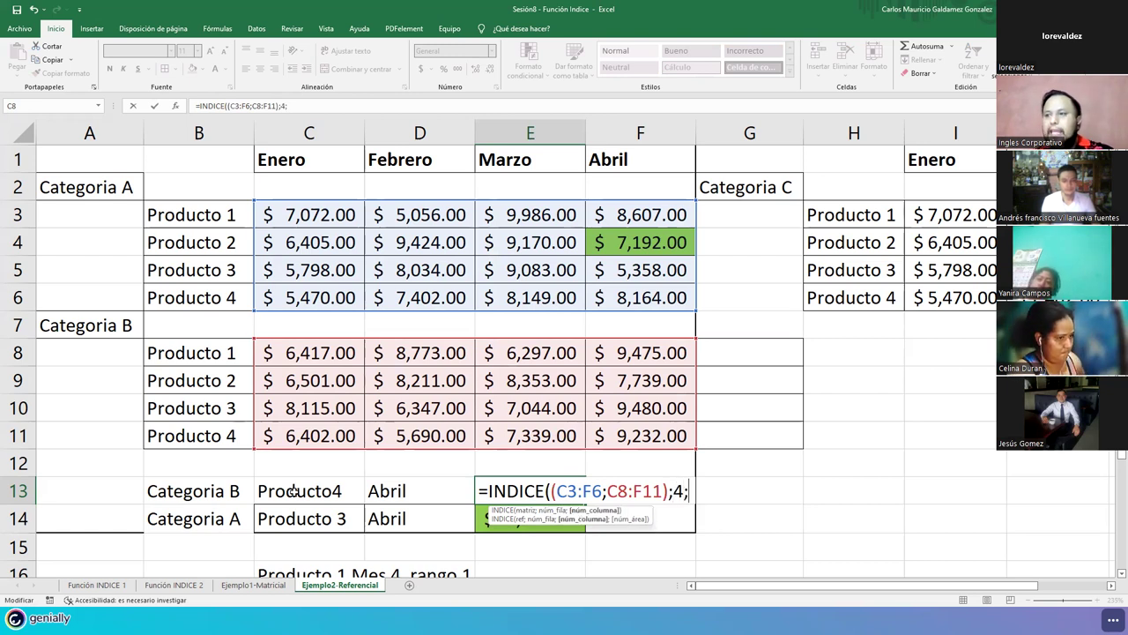
type("4")
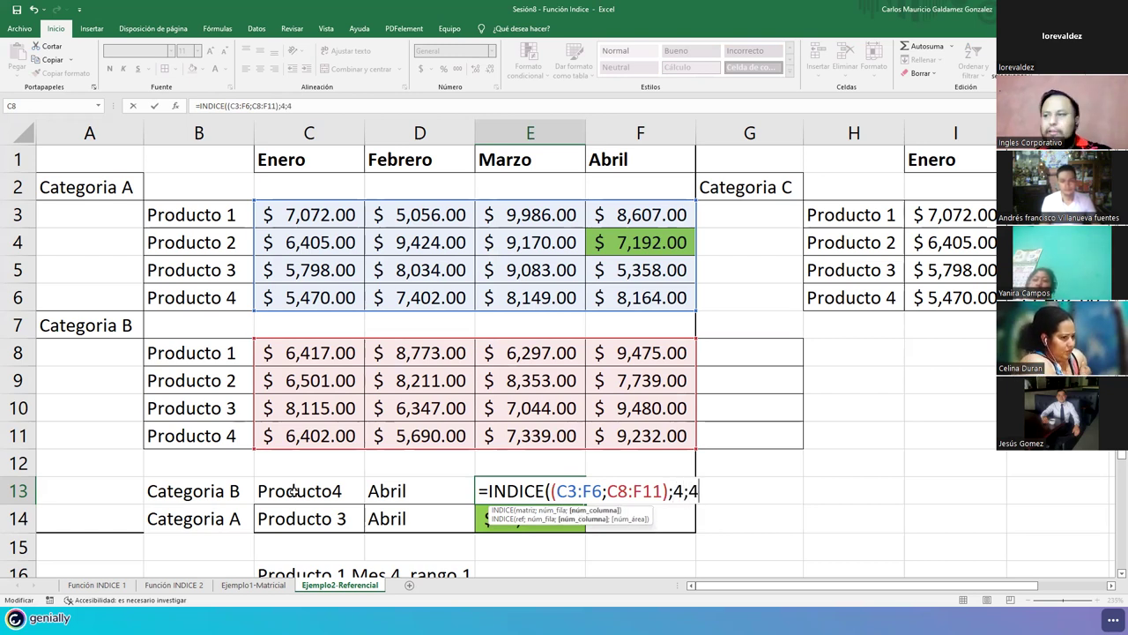
type(";")
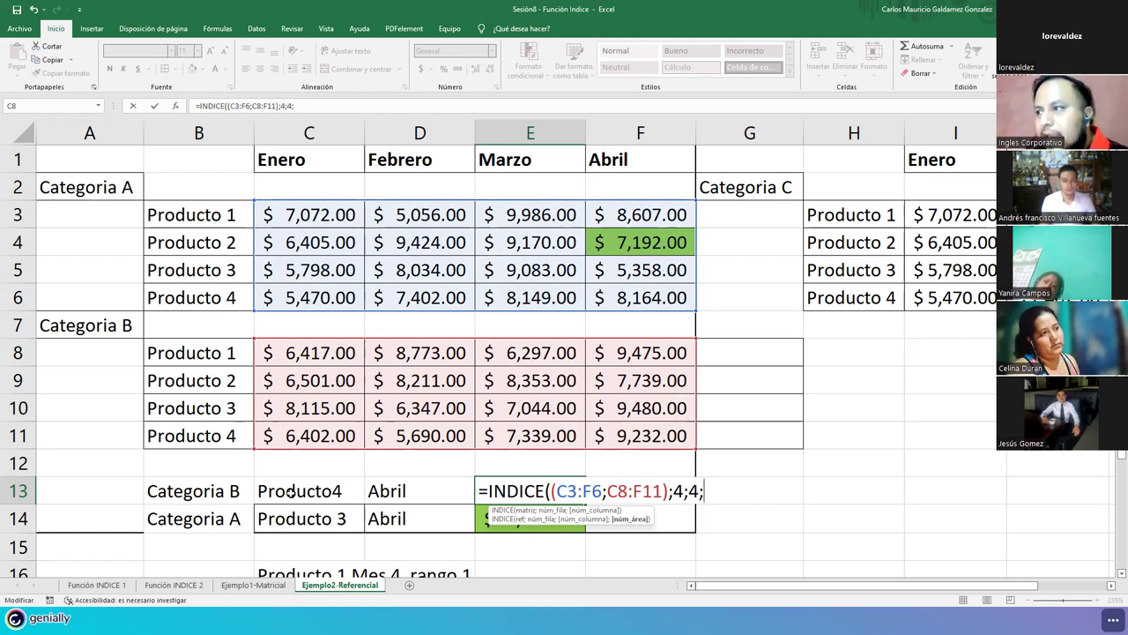
type("2")
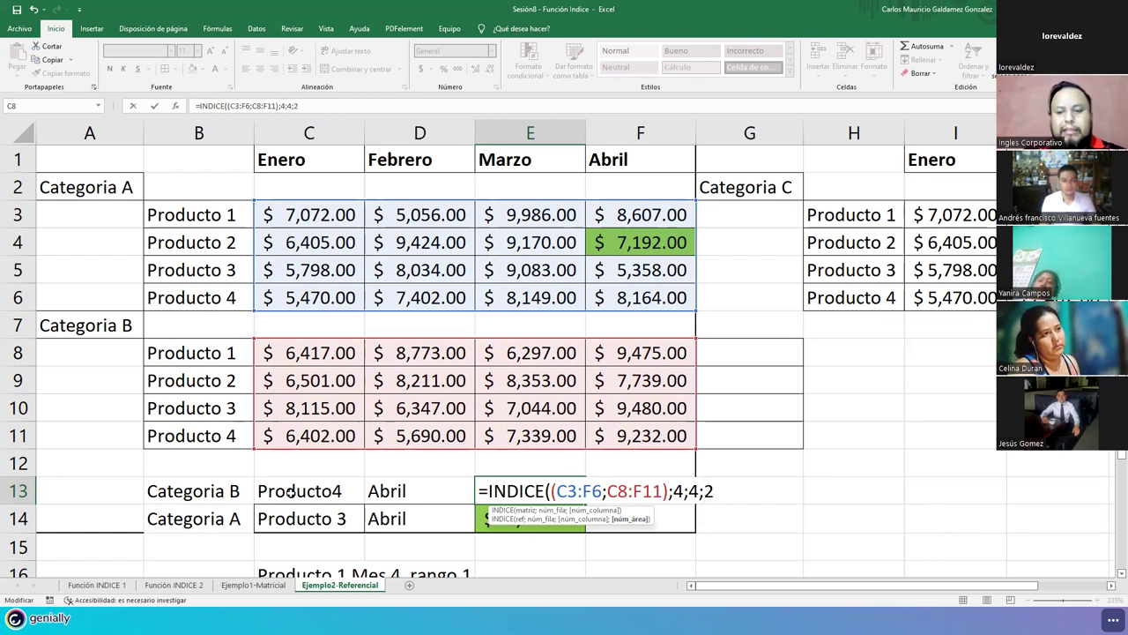
type(")")
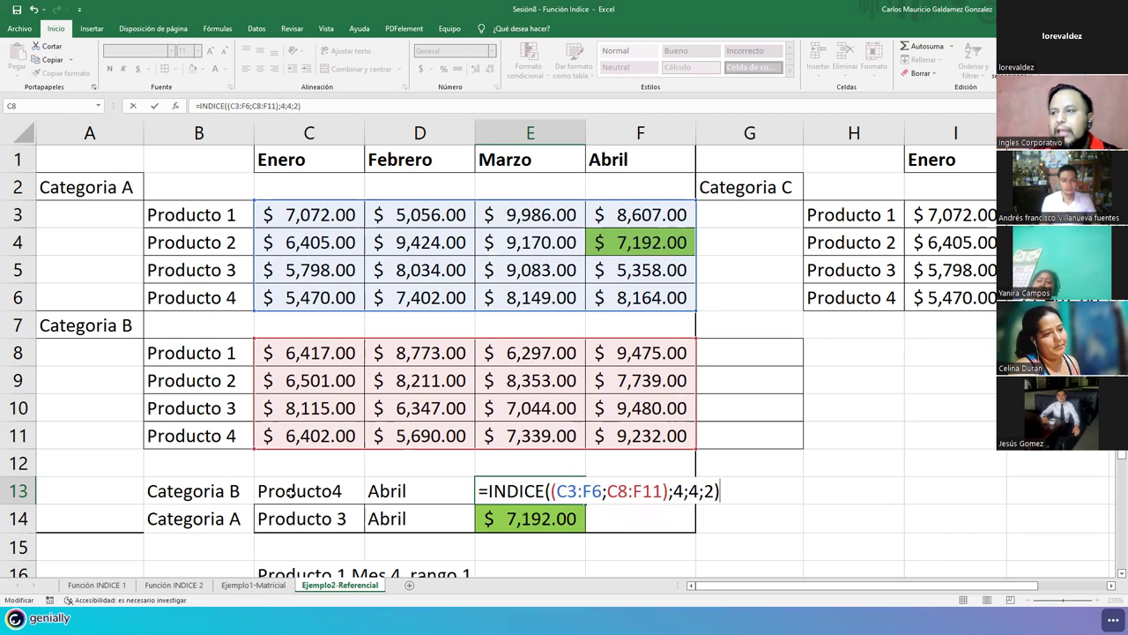
key("ctrl+Return")
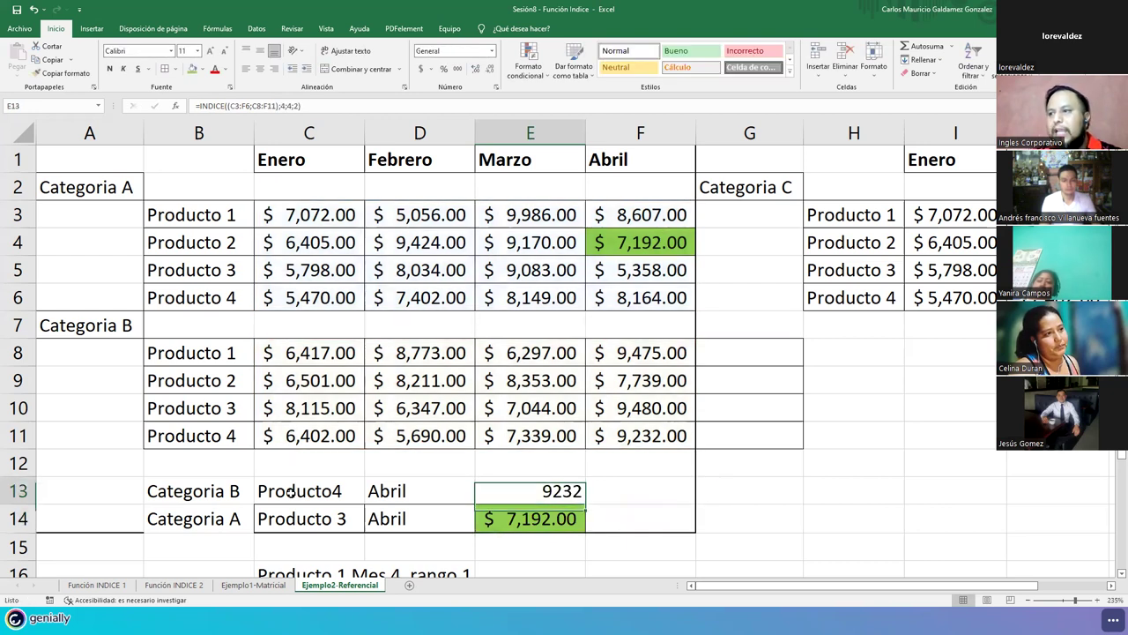
left_click(420, 69)
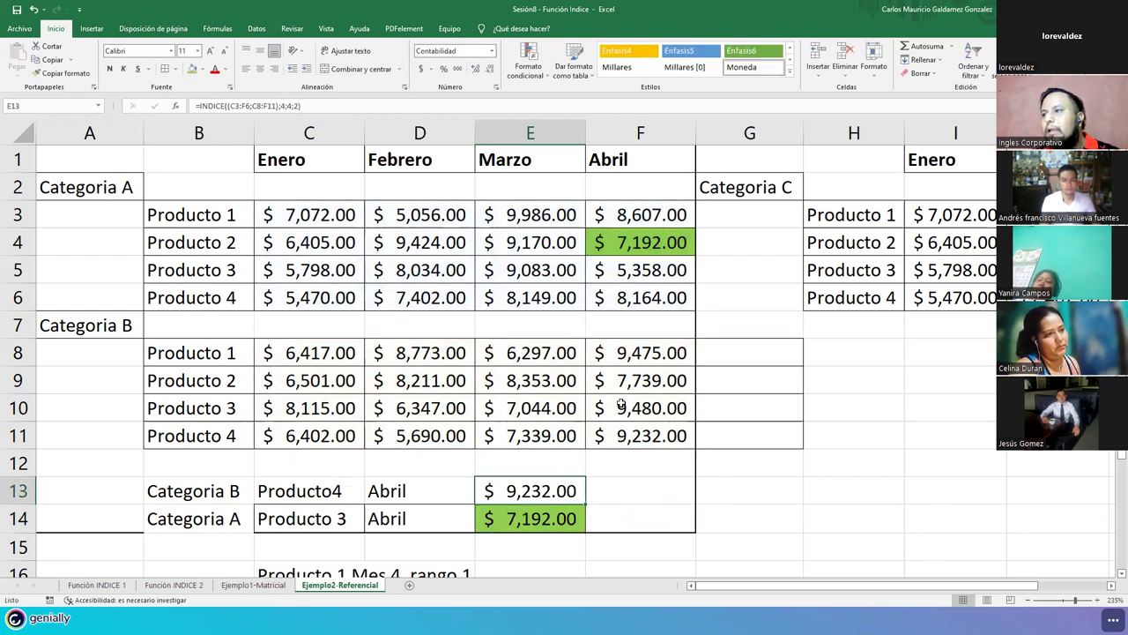
Step: Check where column F and row 11 cross, and fill F11 and the result cell E13 with yellow
left_click(640, 133)
left_click(18, 435, "ctrl")
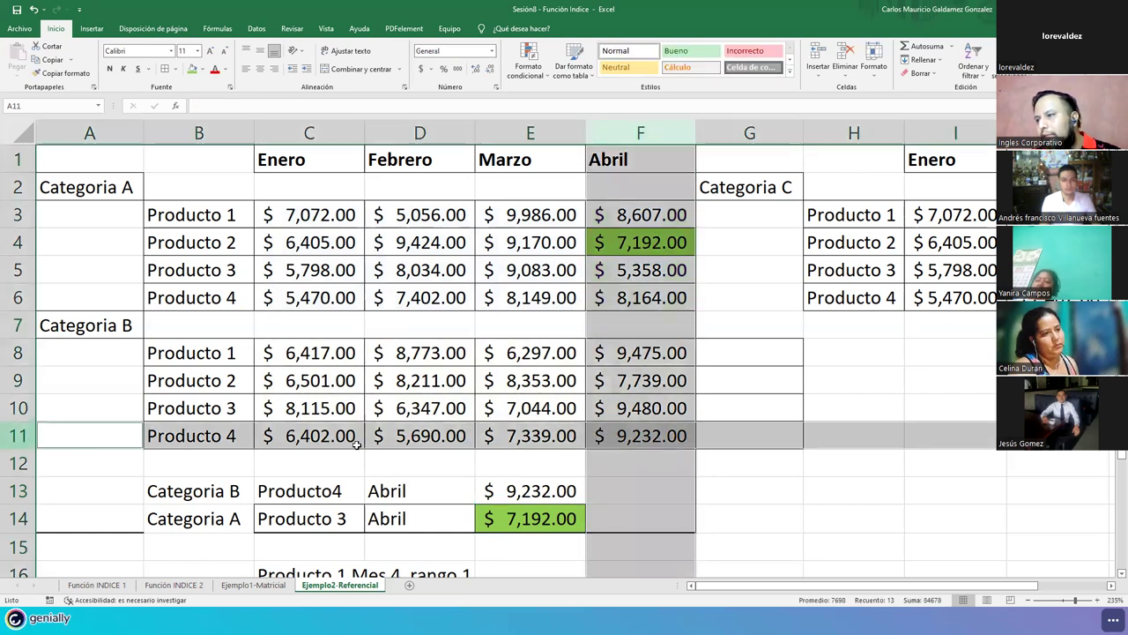
left_click(605, 436)
left_click(530, 492, "ctrl")
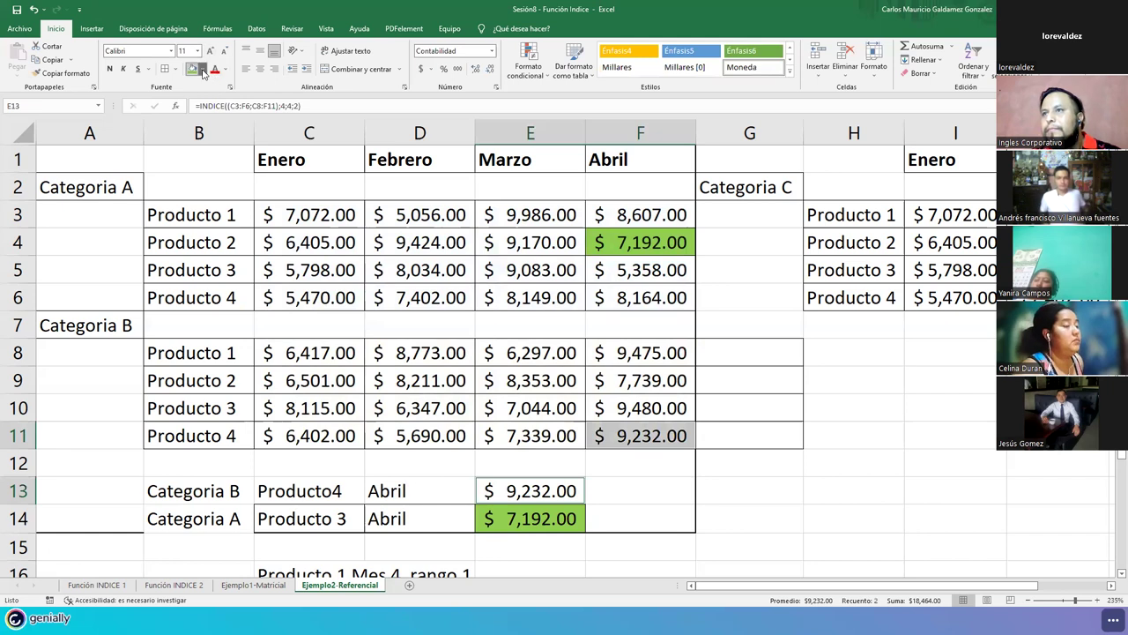
left_click(202, 70)
left_click(222, 161)
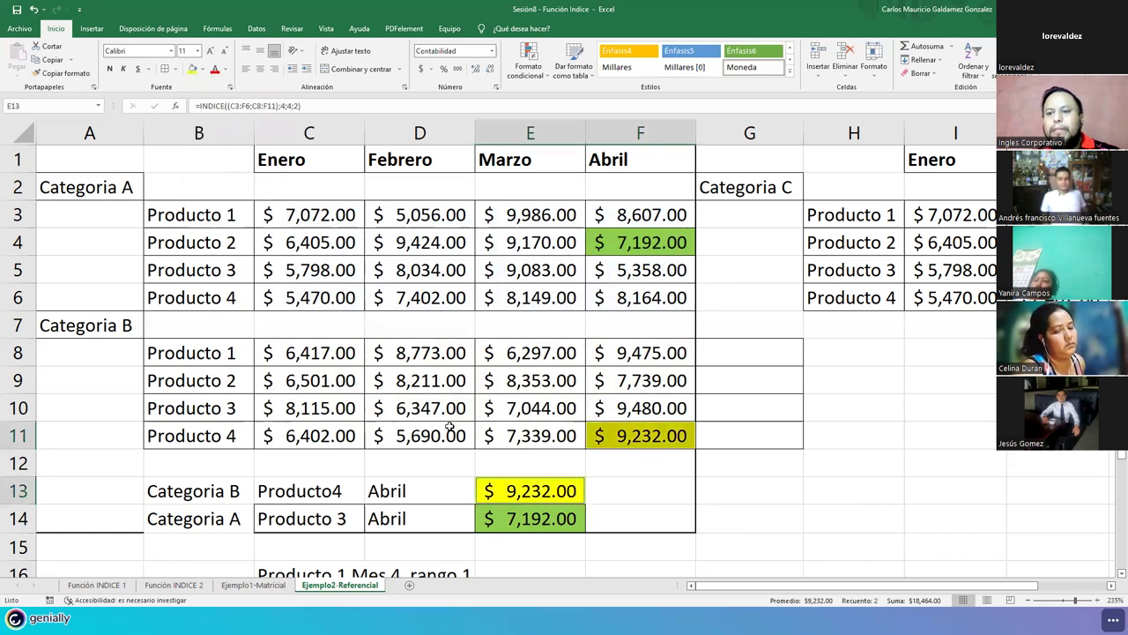
left_click(482, 388)
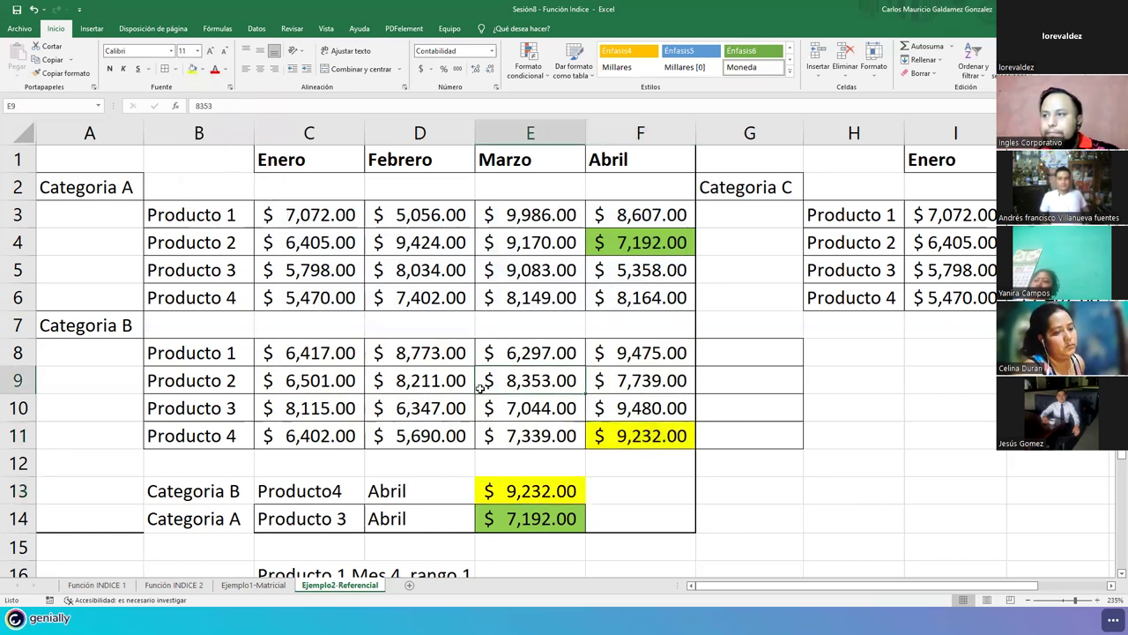
left_click(549, 491)
left_click(602, 435)
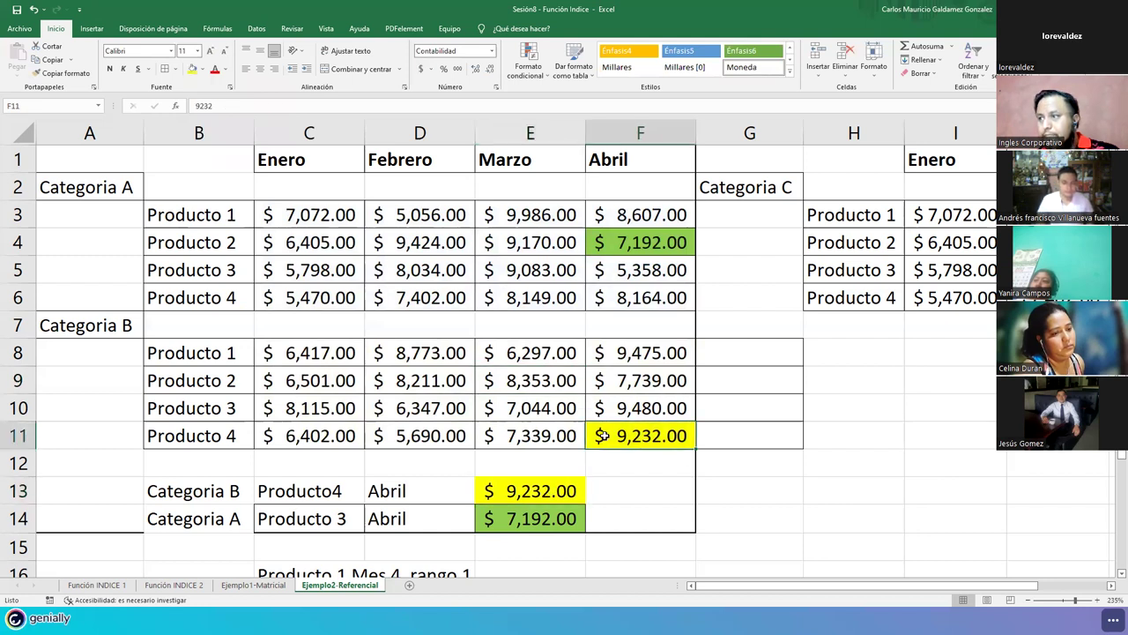
Step: Clear the leftover borders on G8:G11 by extending the blank cells H8:H11 over them
left_click_drag(879, 353, 745, 448)
left_click(751, 488)
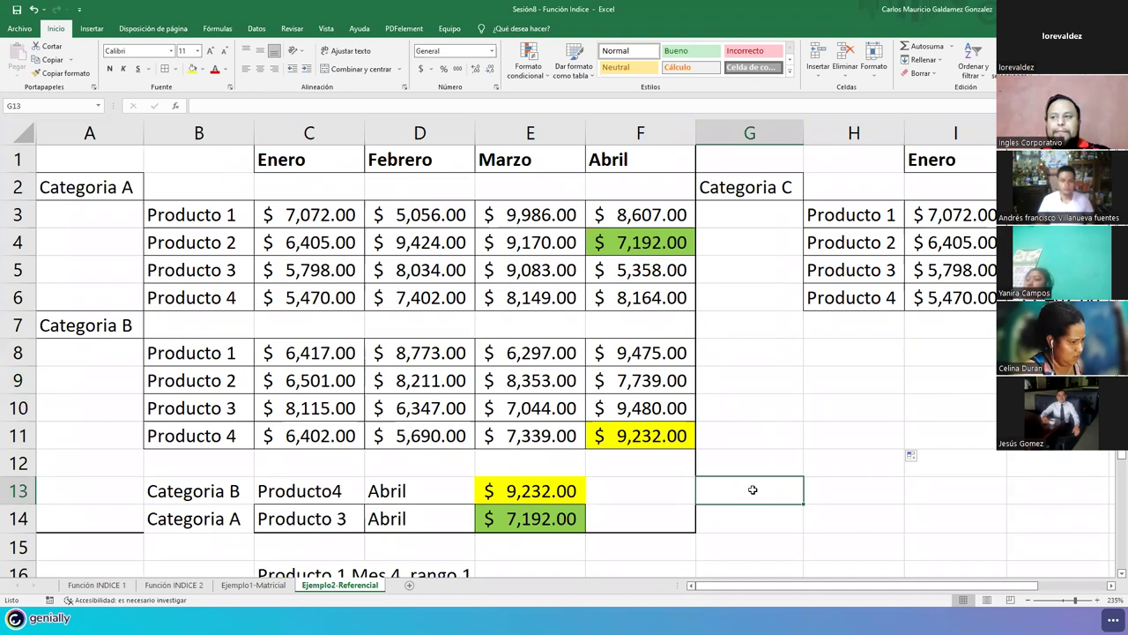
Step: Zoom out to show all three categories and select the practice exercises in C16:C18
scroll(767, 475, "down", 3)
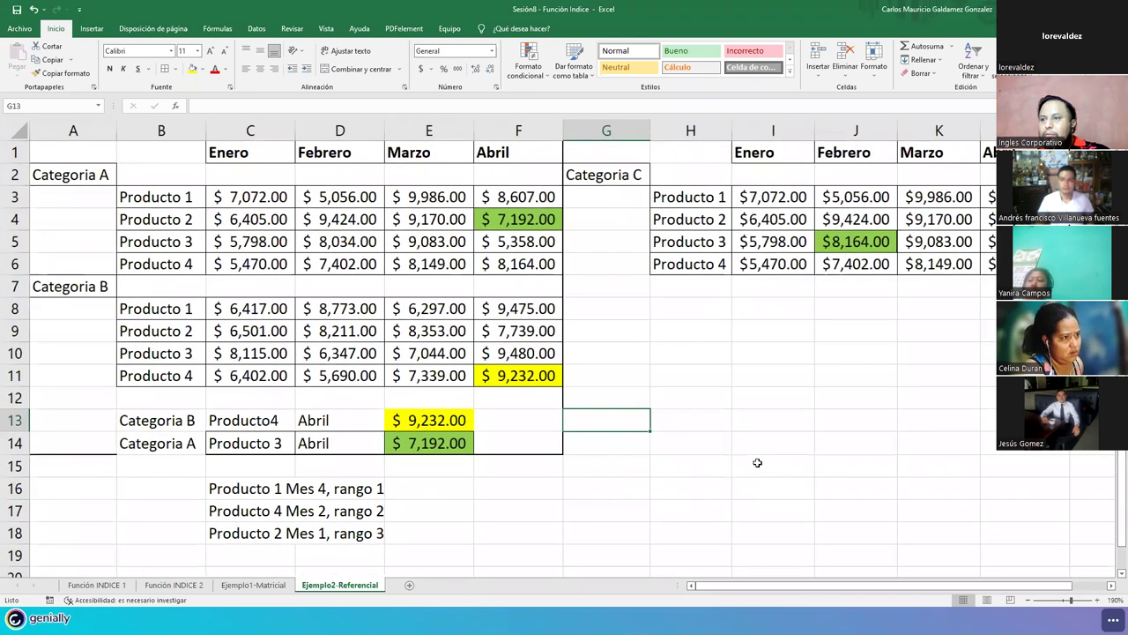
left_click(758, 462)
left_click(725, 444)
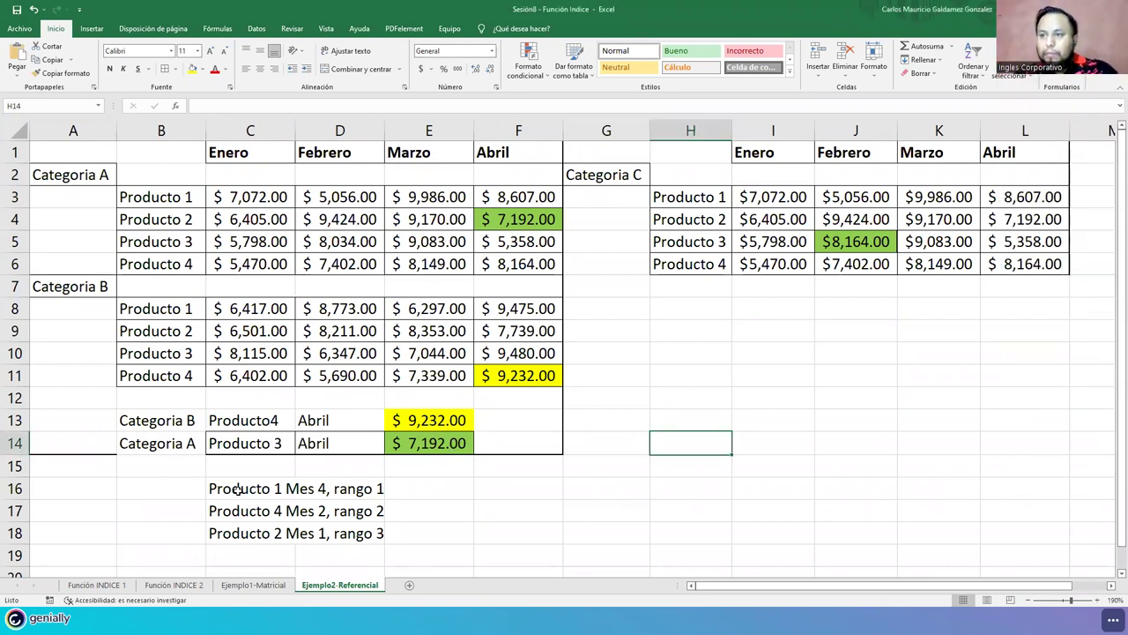
left_click_drag(234, 491, 232, 531)
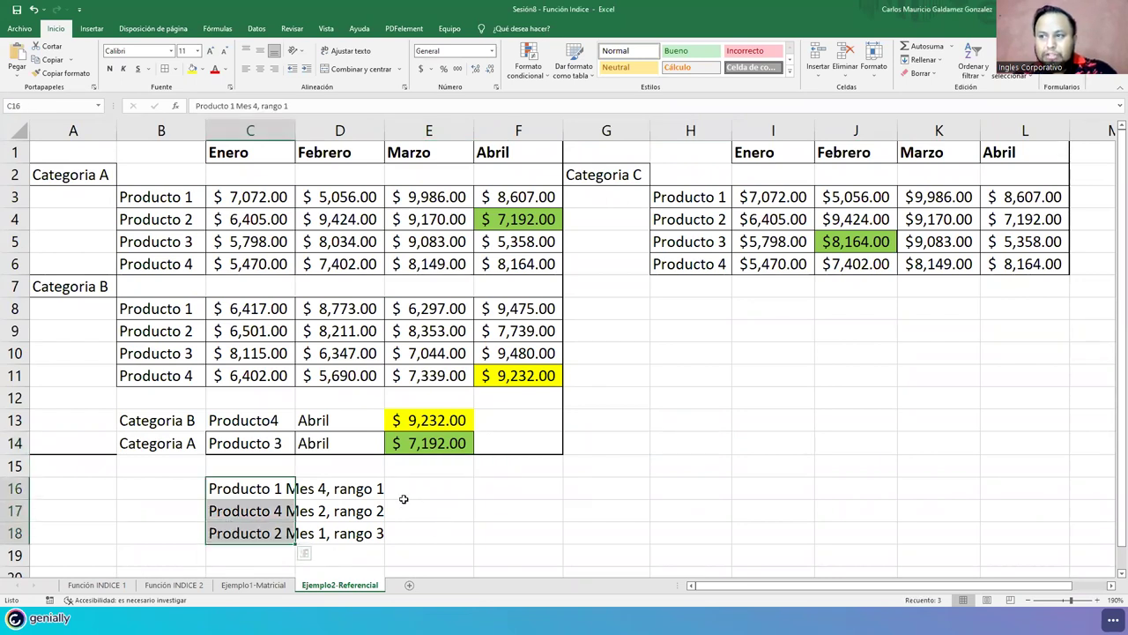
Step: Match each practice exercise in C16:C18 with its data range in Categoria A, B and C
left_click_drag(238, 490, 290, 498)
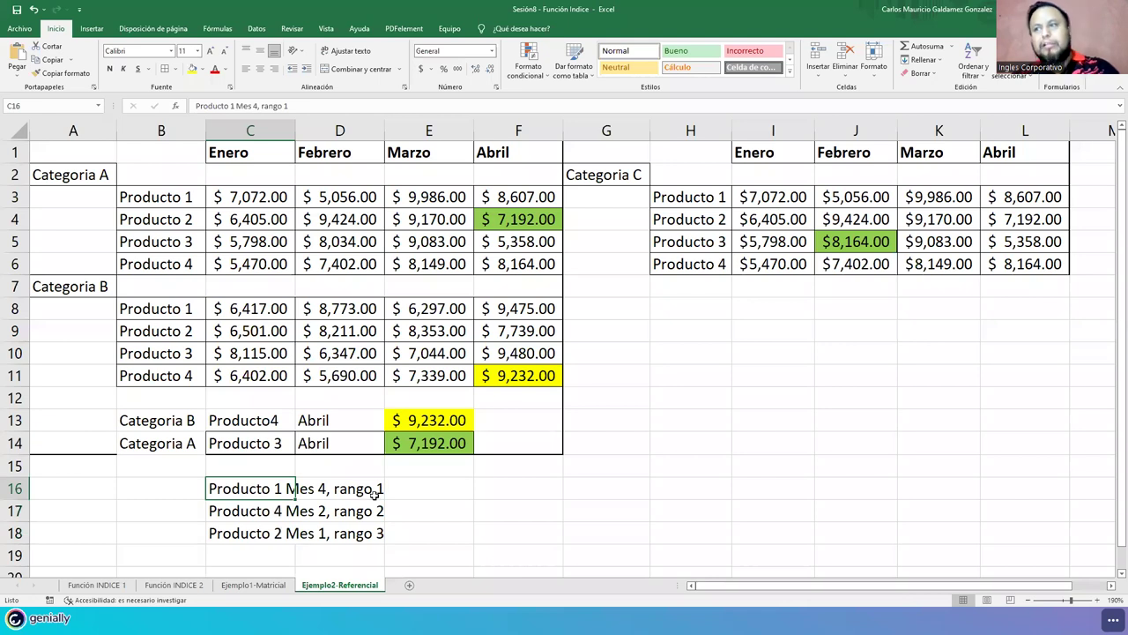
left_click_drag(187, 204, 511, 251)
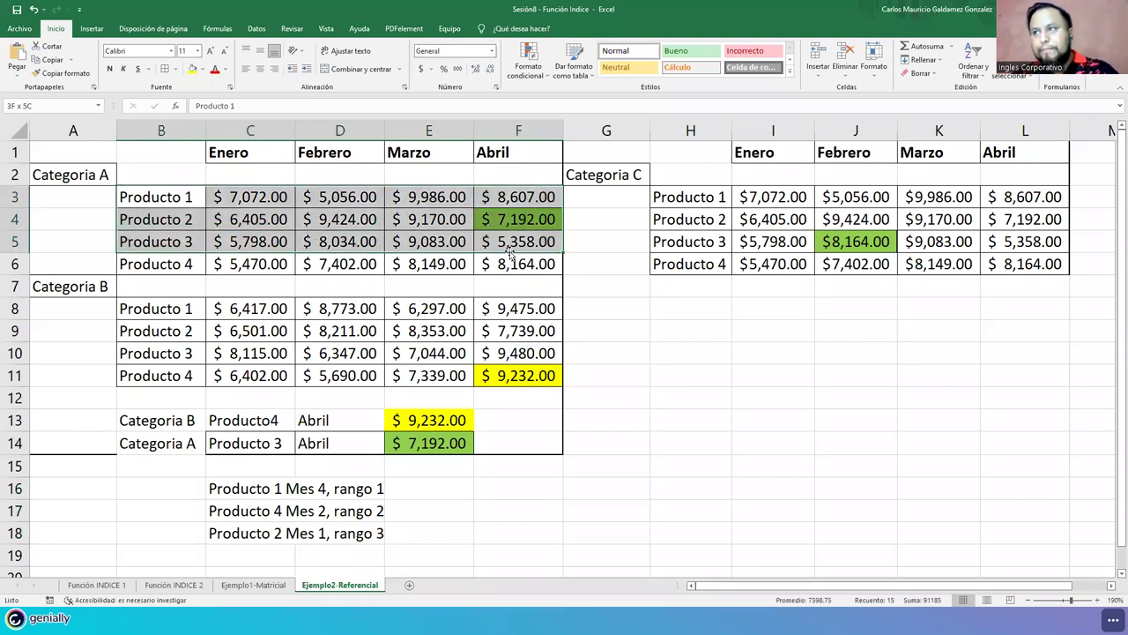
left_click(249, 506)
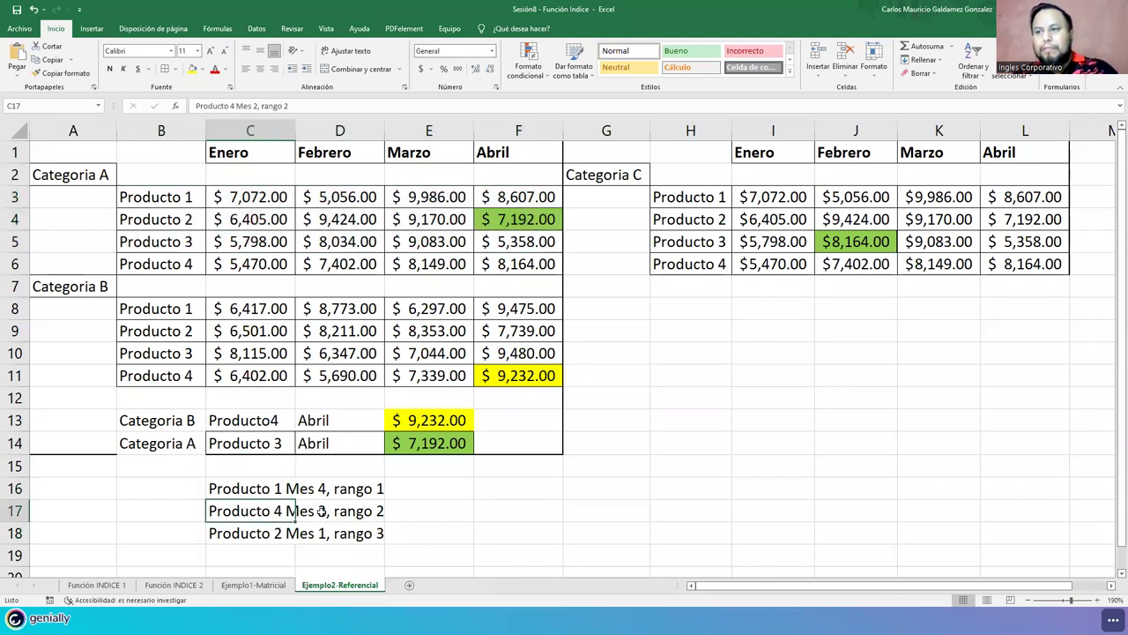
left_click_drag(157, 308, 527, 375)
left_click(246, 540)
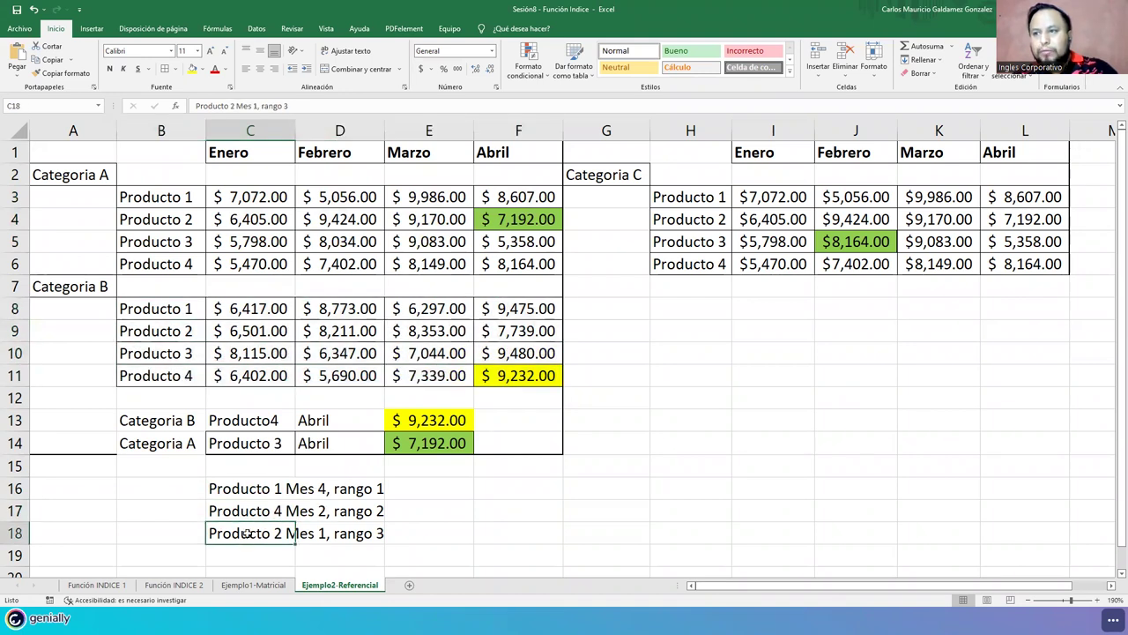
left_click_drag(731, 194, 1047, 266)
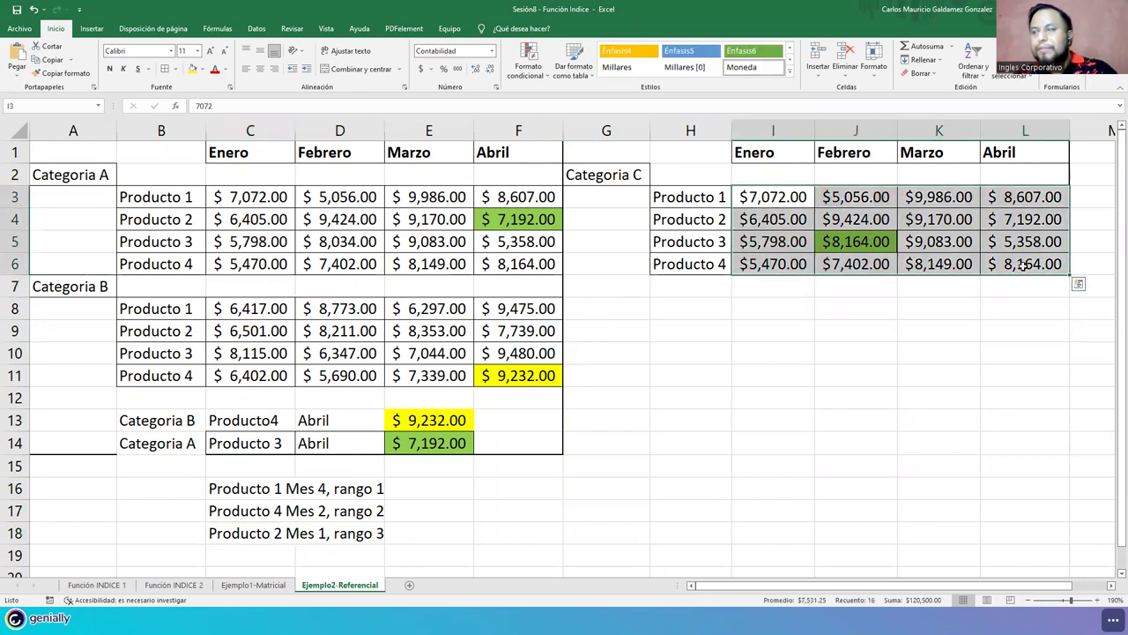
Step: Copy the lookup labels in B14:D14 to G14:I14
left_click(619, 510)
left_click(603, 451)
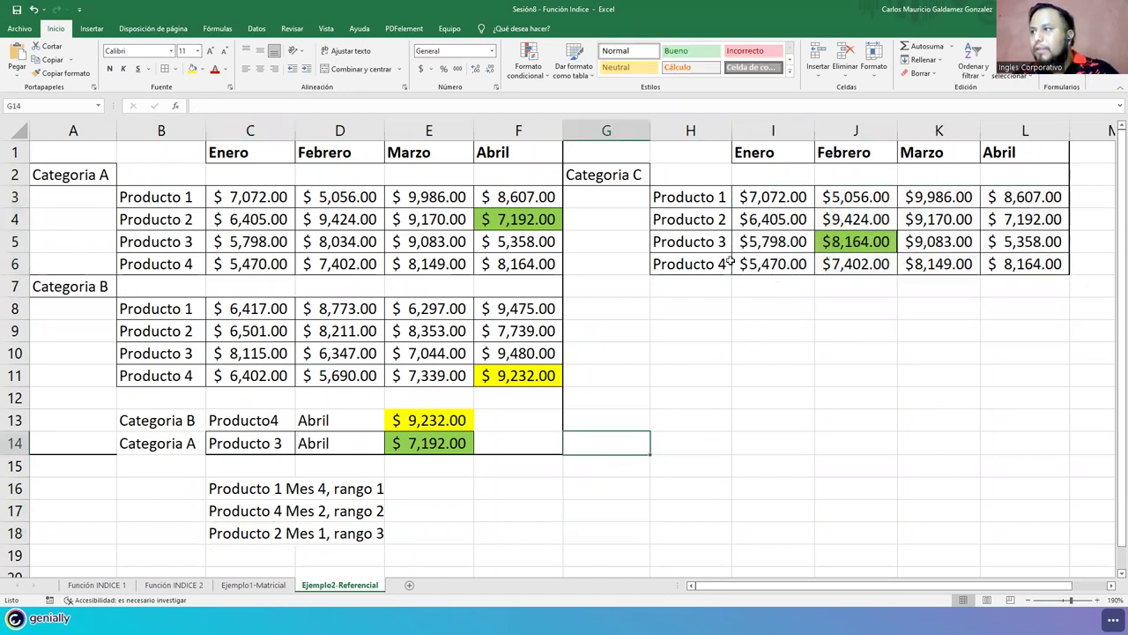
left_click_drag(137, 443, 335, 443)
key("ctrl+c")
left_click(632, 445)
key("ctrl+v")
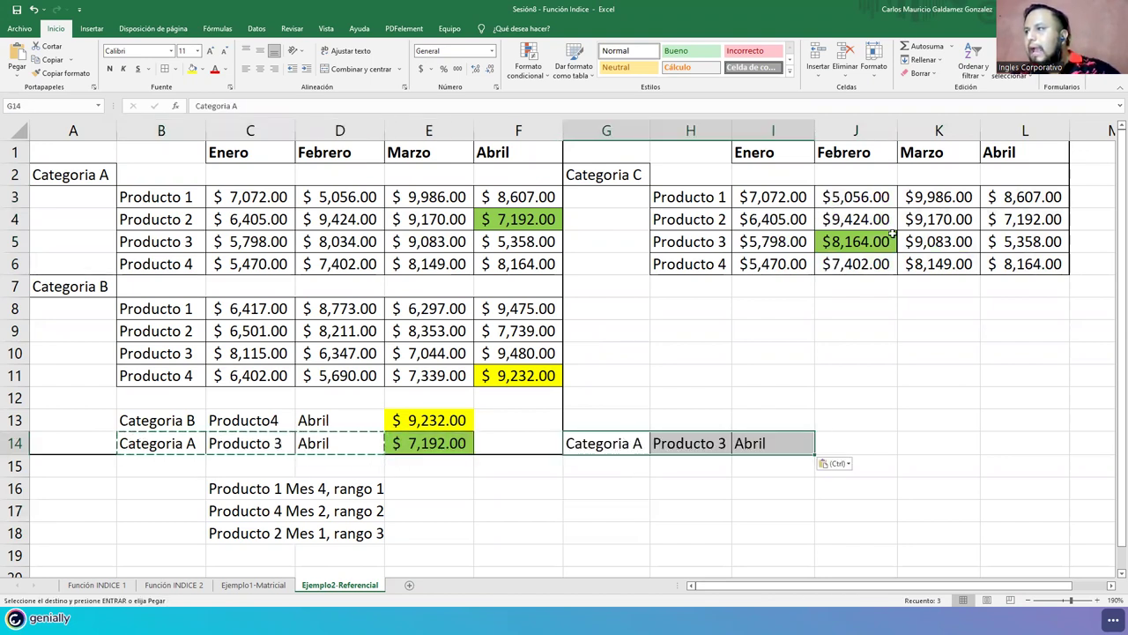
left_click(853, 453)
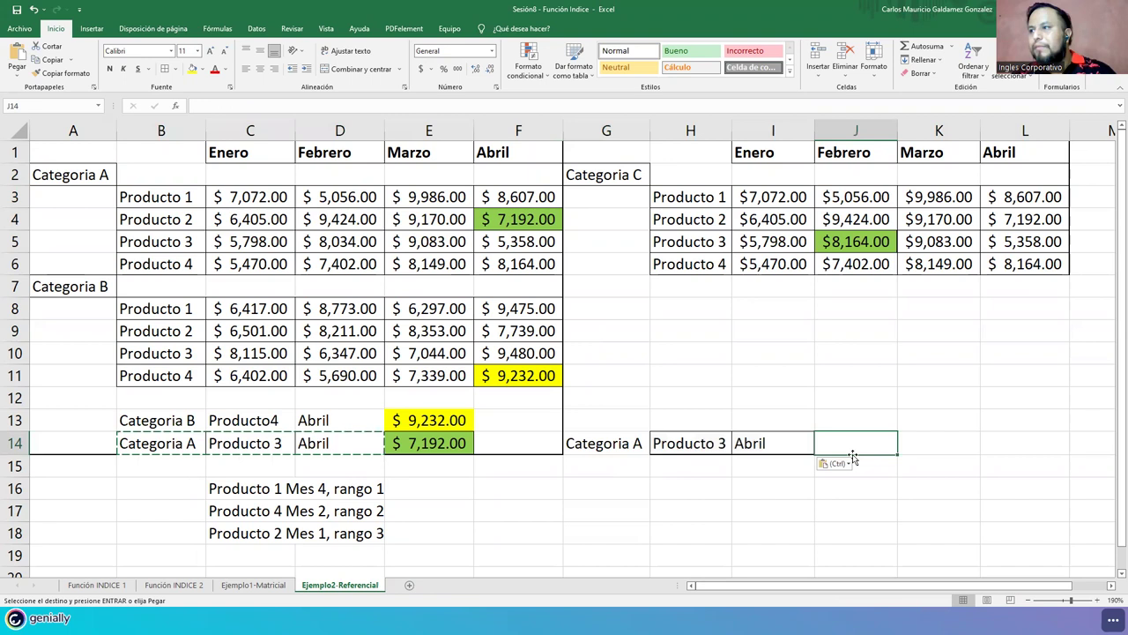
Step: Change the copied labels in G14:I14 to Categoria C, Producto 4 and Febrero
left_click(622, 449)
key("F2")
key("BackSpace")
type("C")
key("Tab")
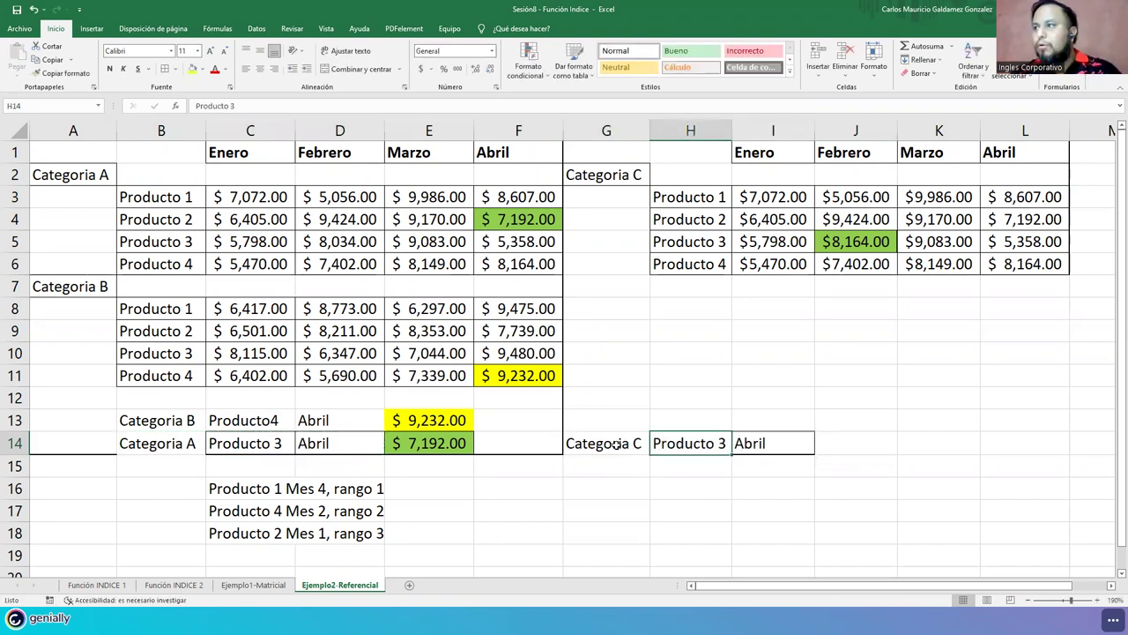
key("F2")
key("BackSpace")
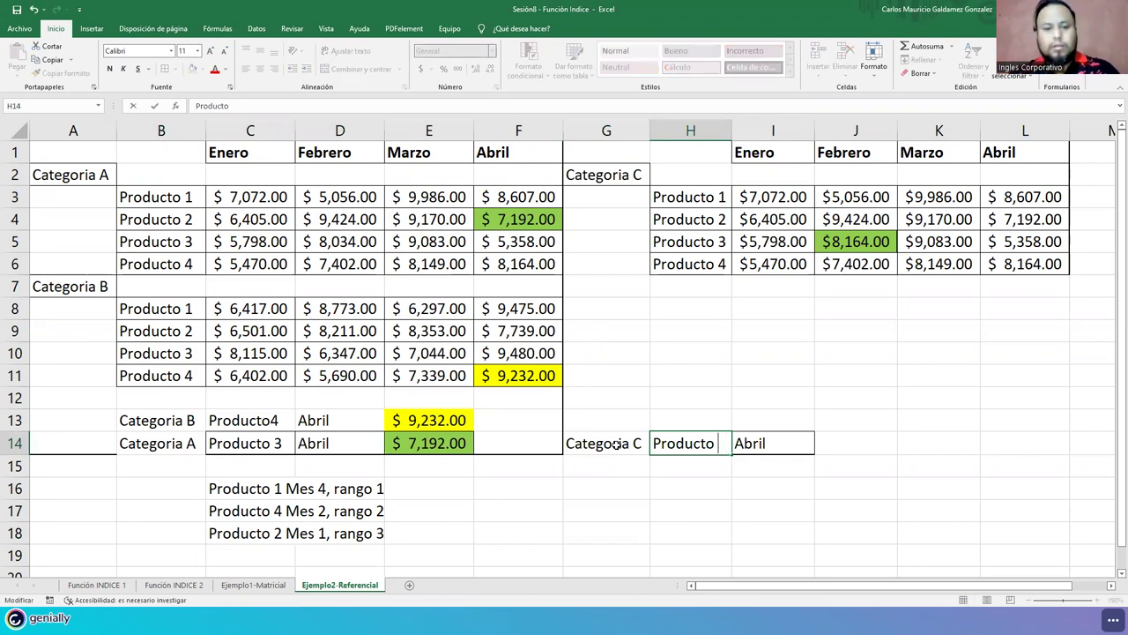
type("4")
key("Tab")
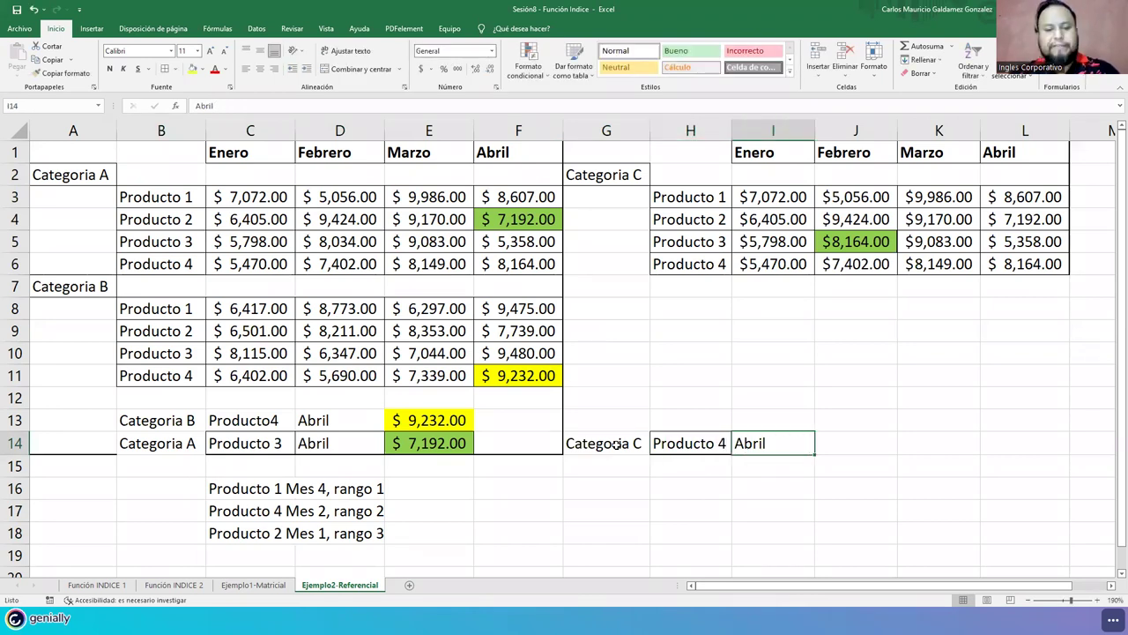
type("Febrero")
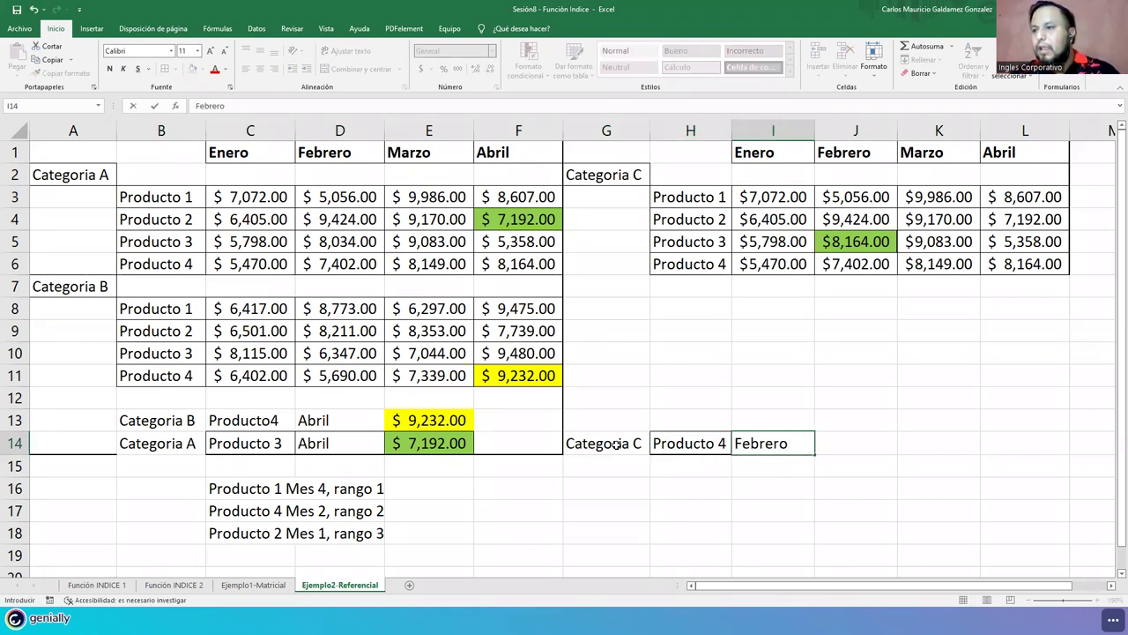
key("Return")
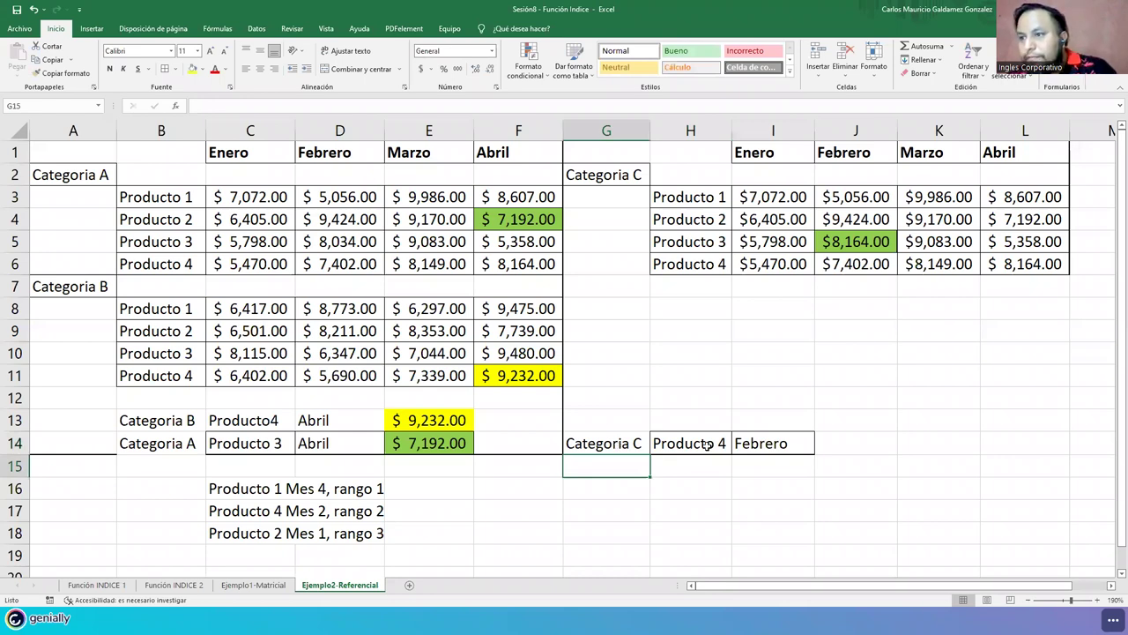
Step: Start an INDICE formula in J14 with C3:F6, C8:F11 and I3:L6 as its grouped reference areas
left_click(836, 443)
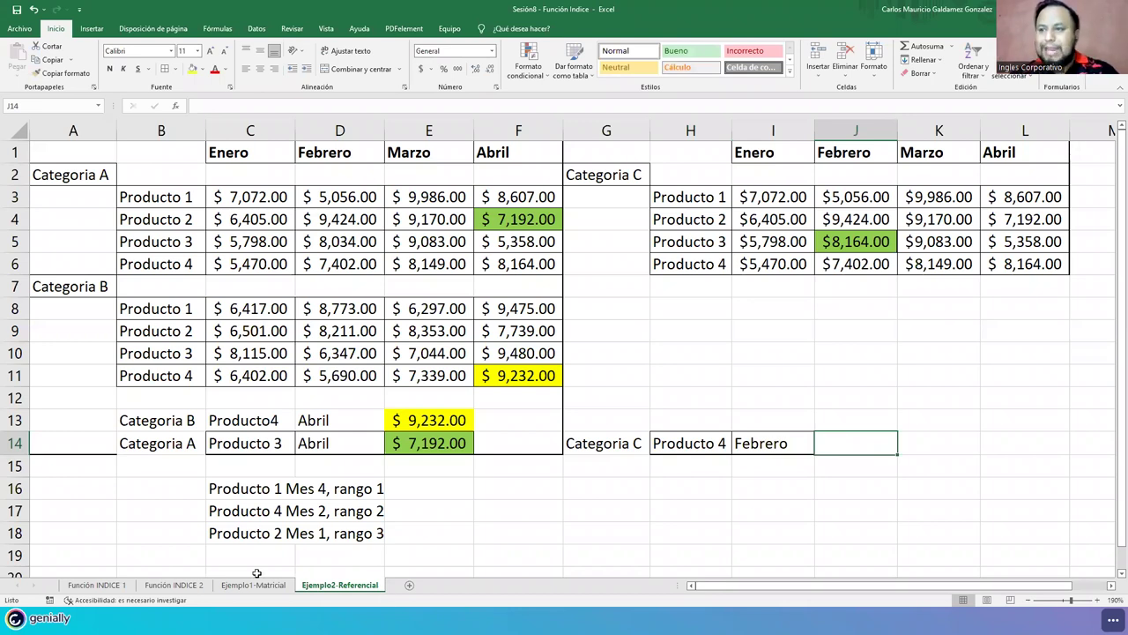
left_click(219, 537)
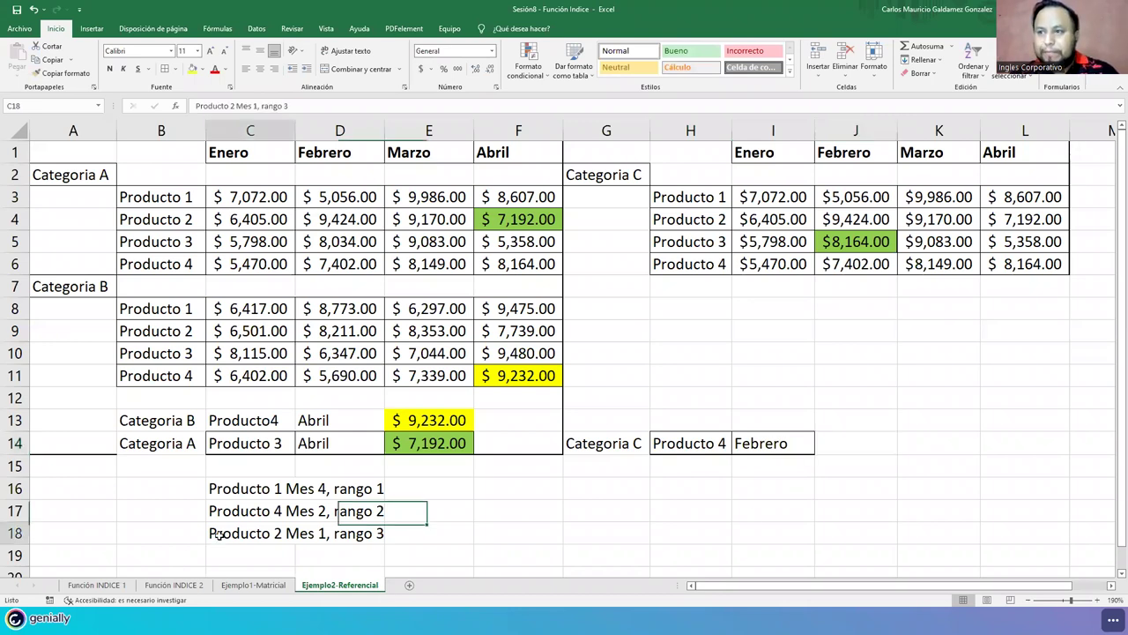
left_click(827, 443)
type("=")
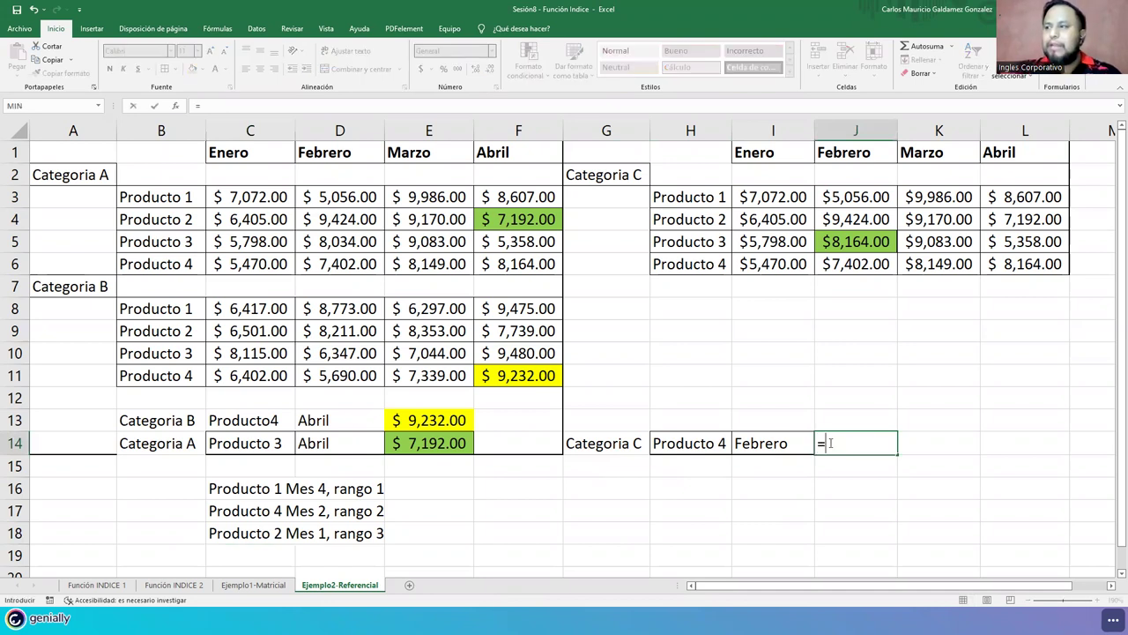
type("indi")
key("Tab")
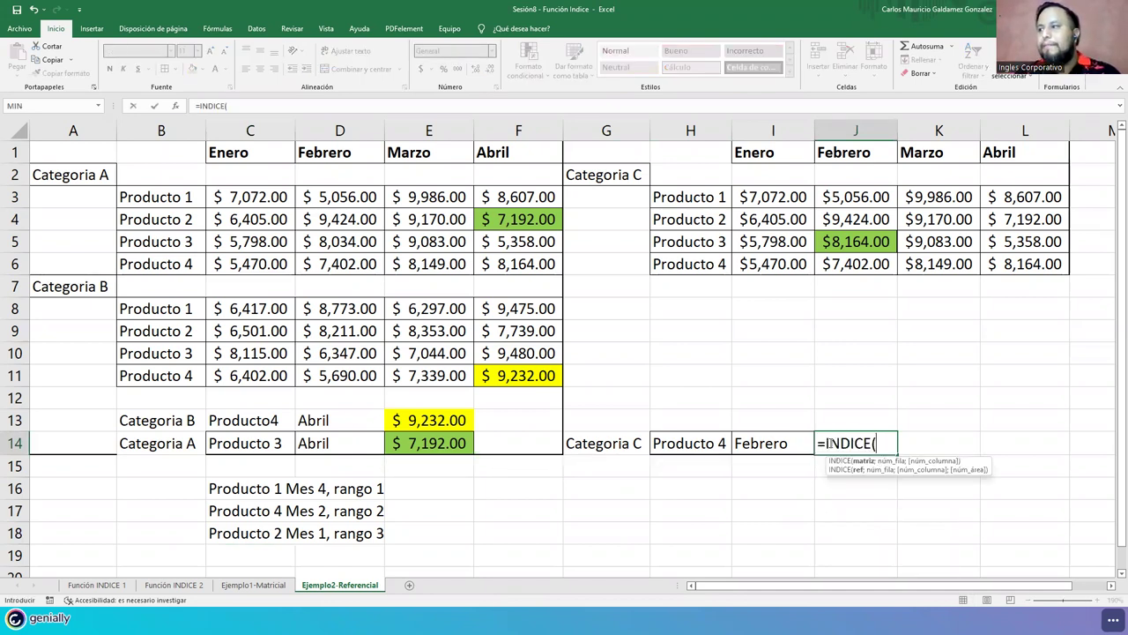
type("(")
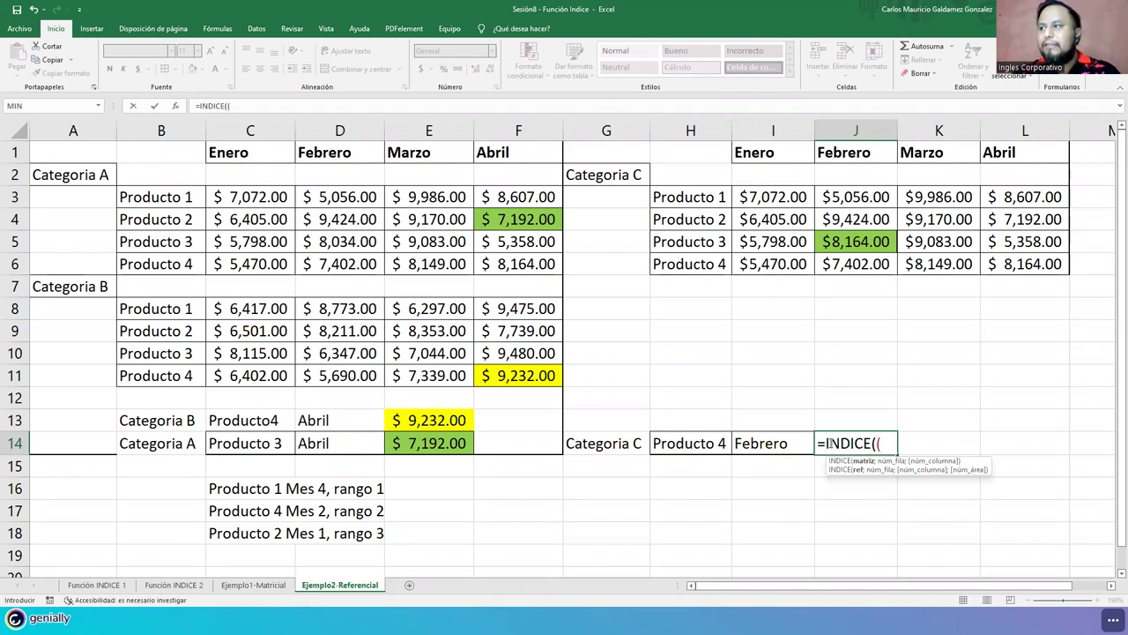
left_click_drag(280, 197, 492, 259)
type(";")
left_click_drag(284, 308, 520, 376)
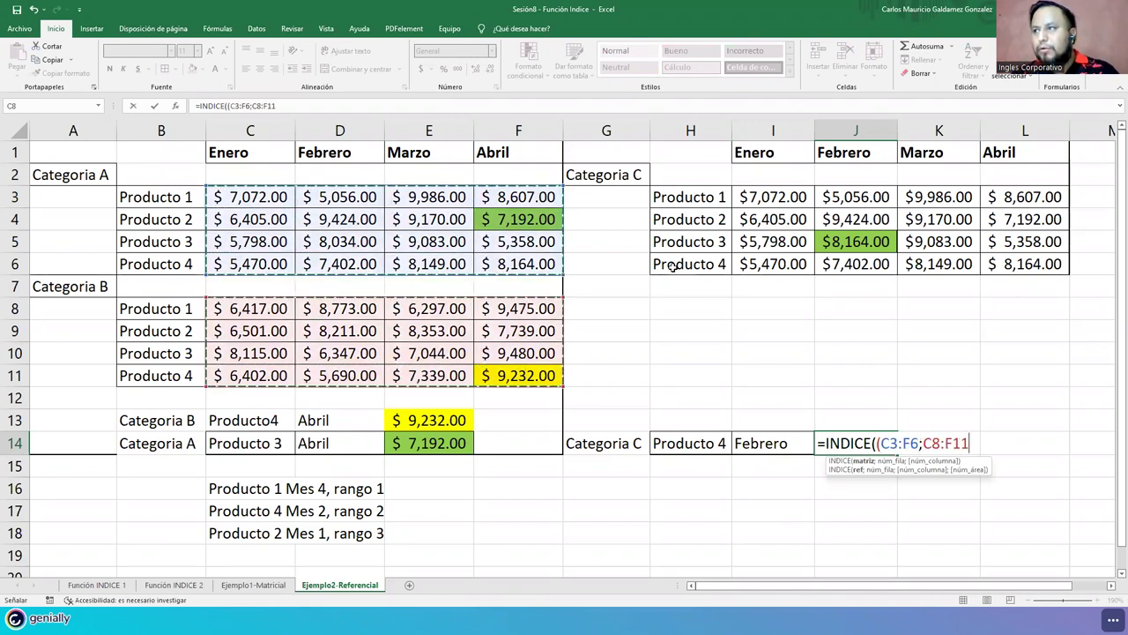
type(";")
left_click(776, 203)
left_click_drag(906, 252, 1007, 259)
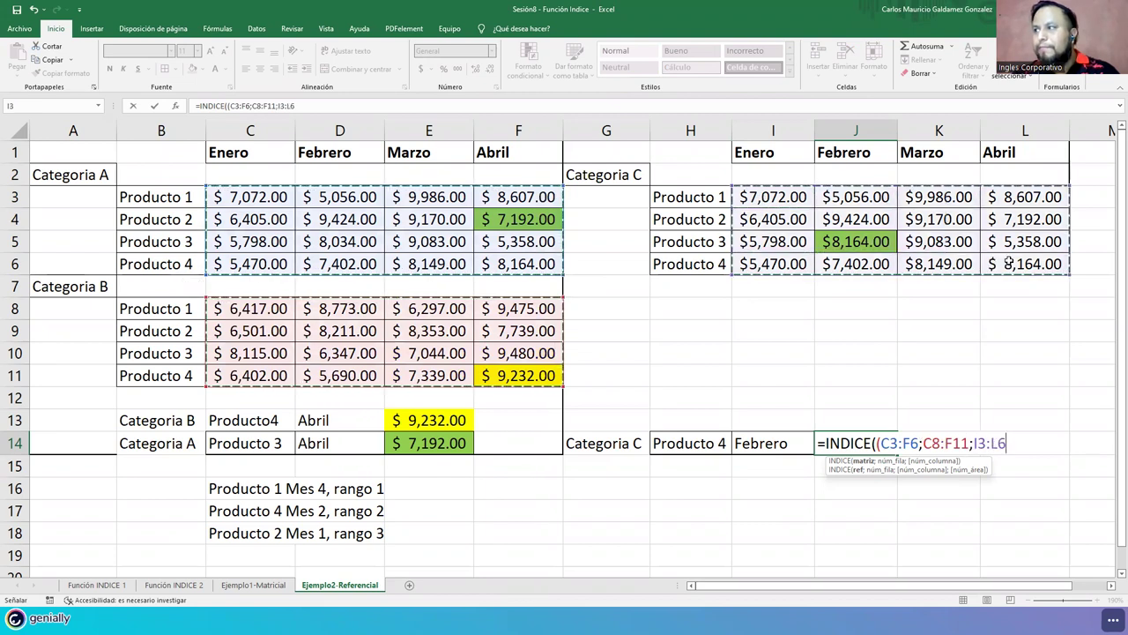
Step: Complete J14's INDICE formula with row 4, column 2 and area 3, and apply the accounting format to the result
type(");4,")
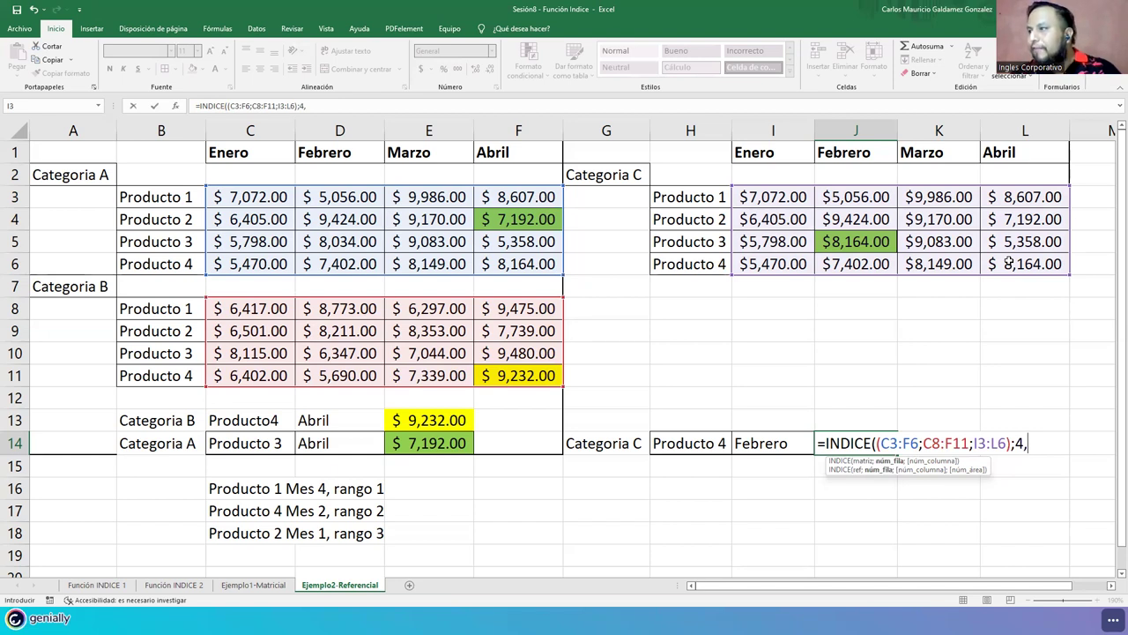
type("2")
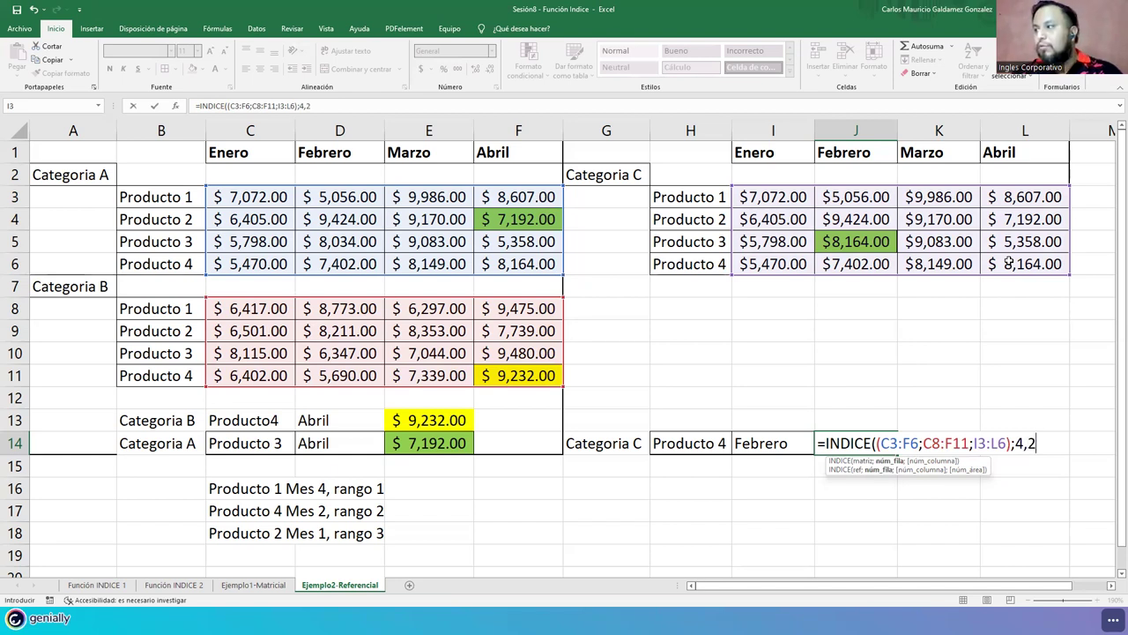
type(";2;")
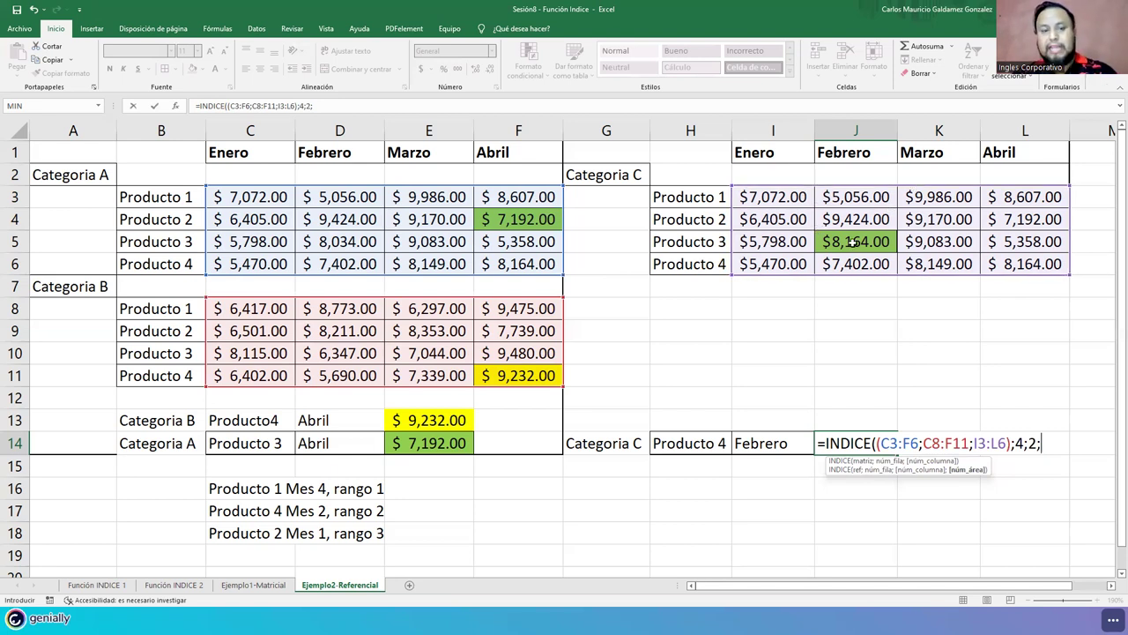
type("3")
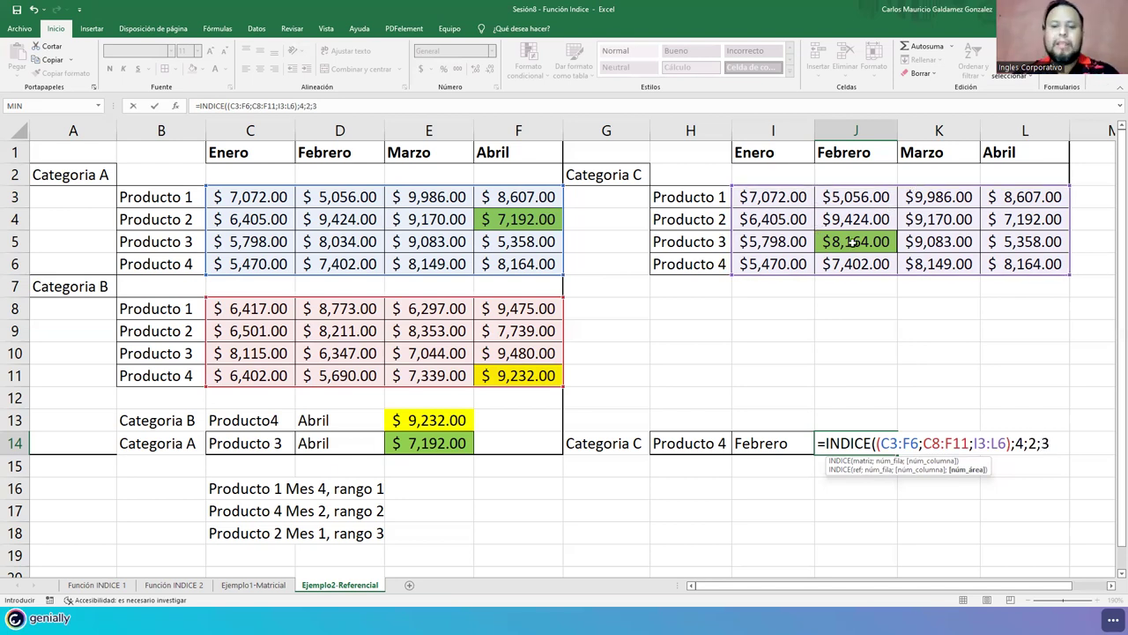
type(")")
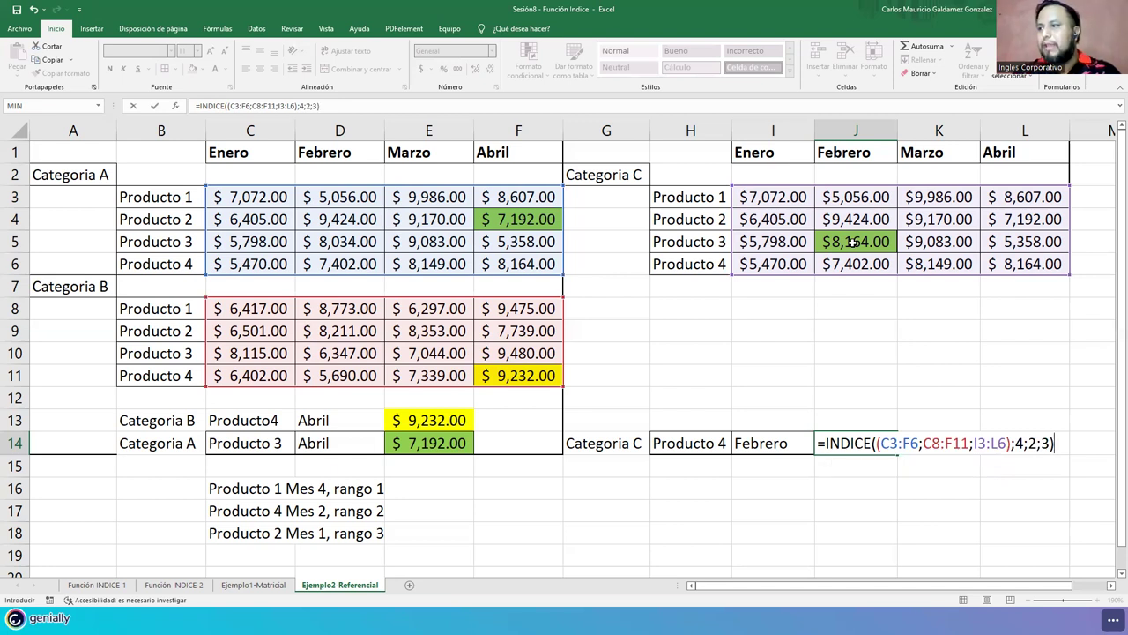
key("ctrl+Return")
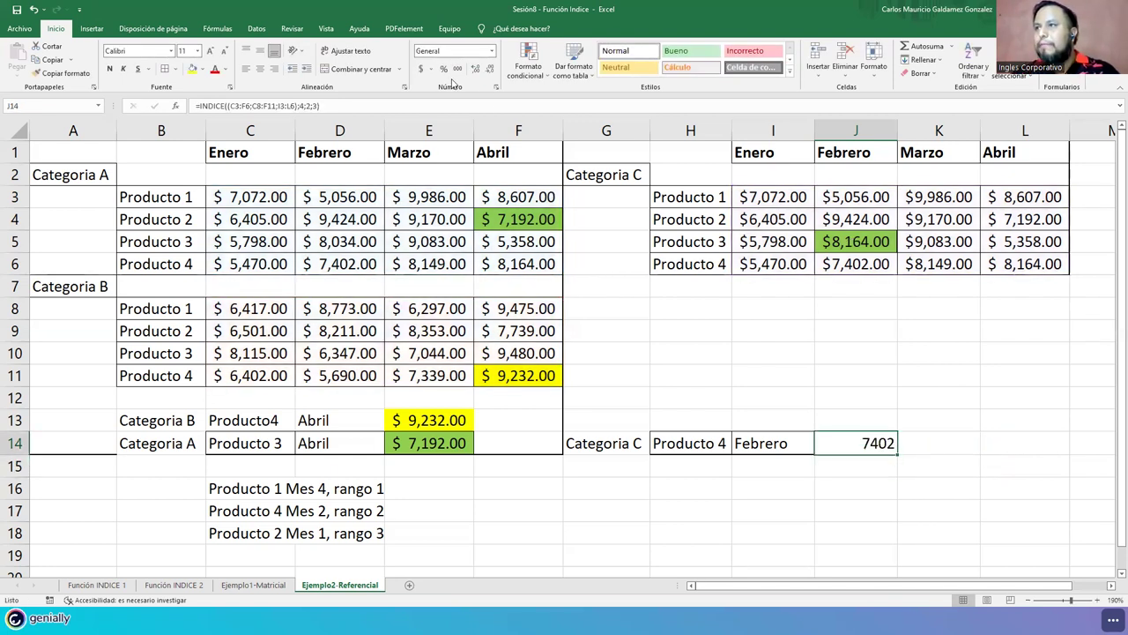
left_click(421, 68)
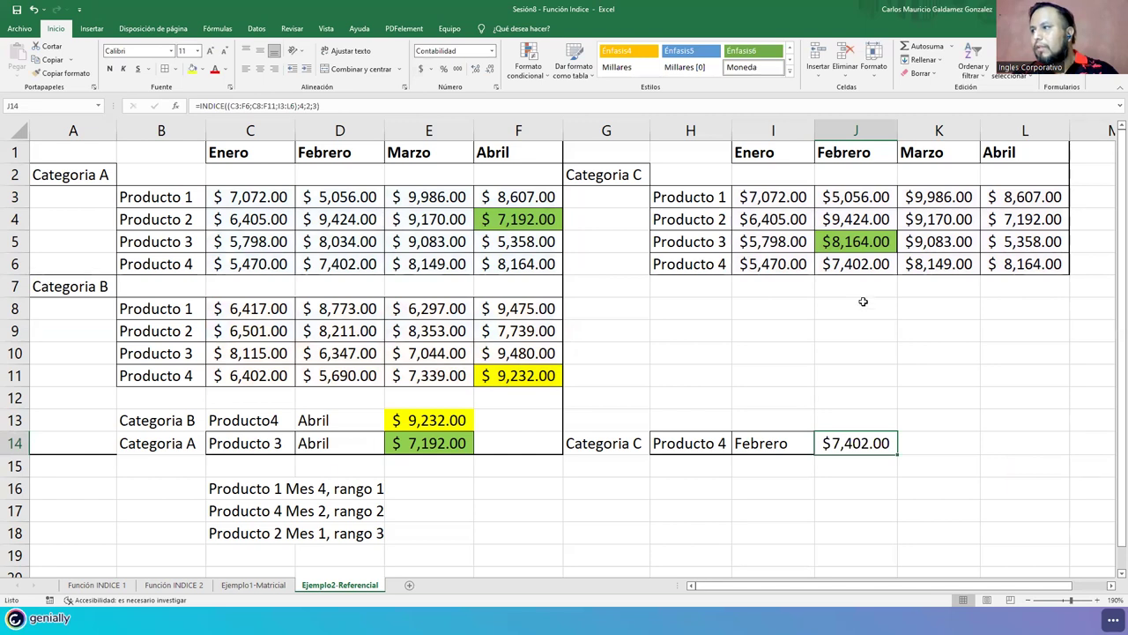
Step: Fill the result cell J14 and its source value in J6 with green
left_click(844, 265, "ctrl")
left_click(202, 70)
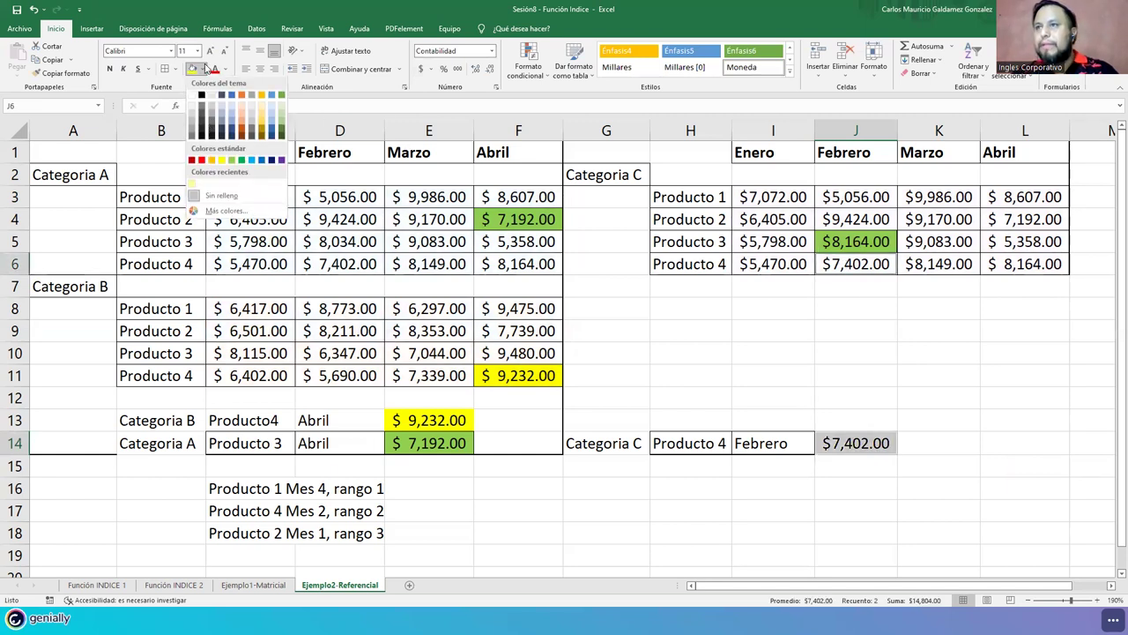
left_click(242, 161)
left_click(715, 351)
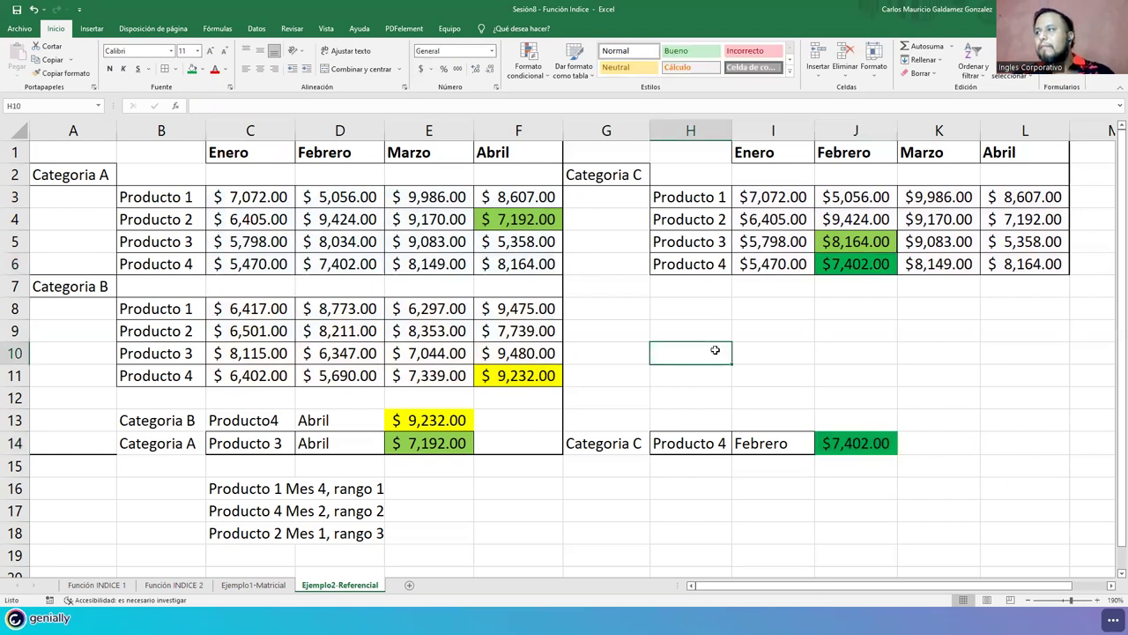
Step: Remove the green fill from J5 by copying J4's format onto it
left_click(871, 220)
left_click(83, 73)
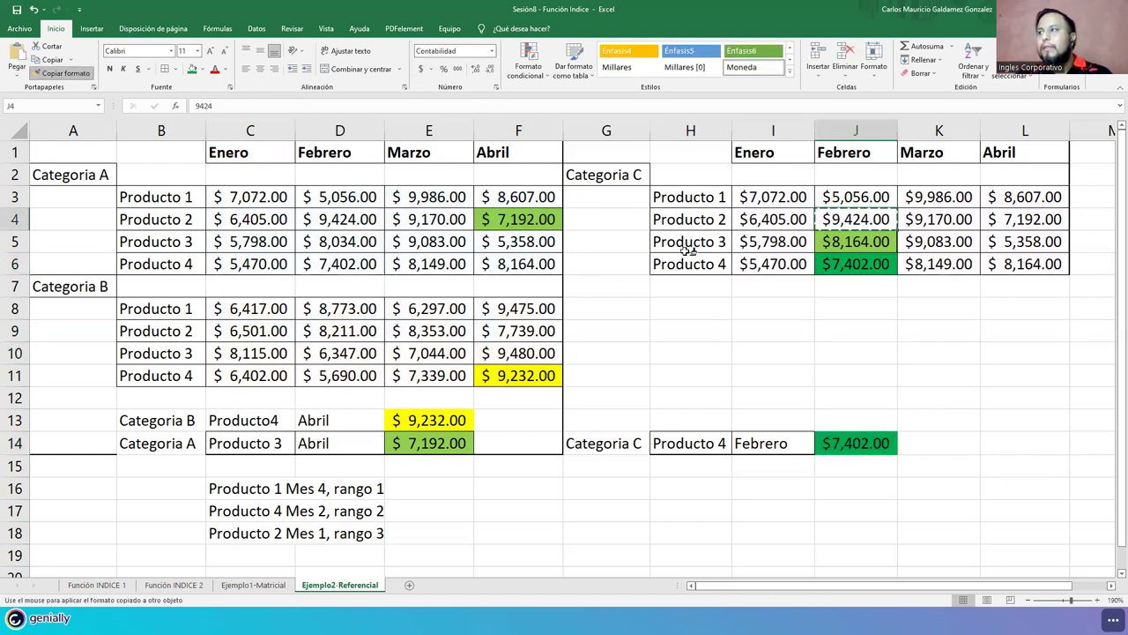
left_click(856, 242)
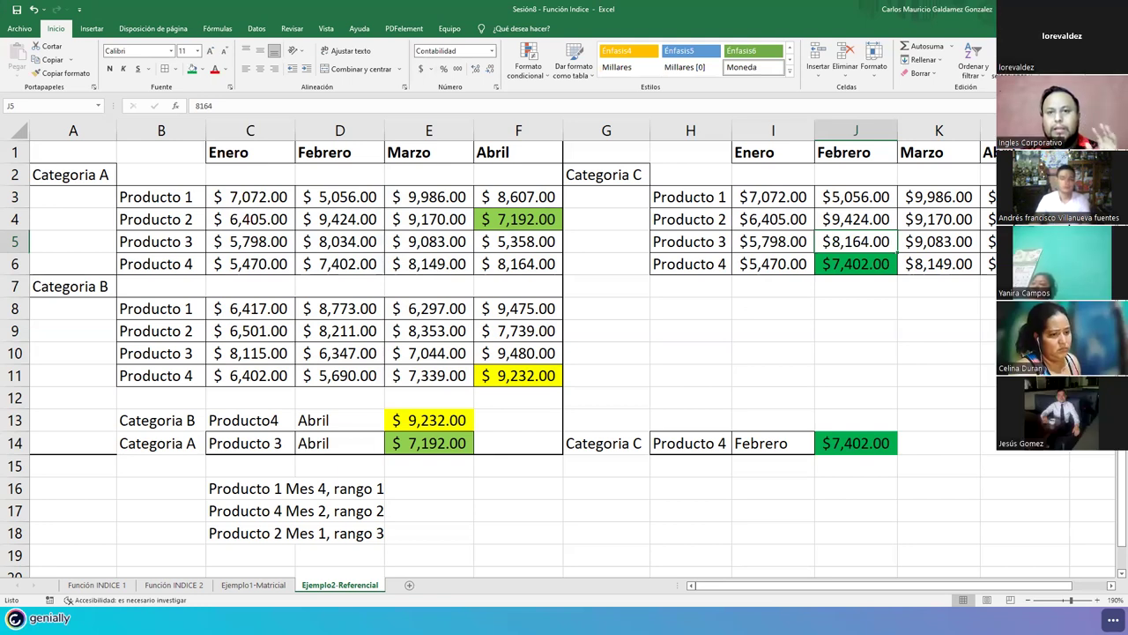
Step: Switch to the Genially presentation and advance through the remaining slides to the Zona de Preguntas slide
key("alt+Tab")
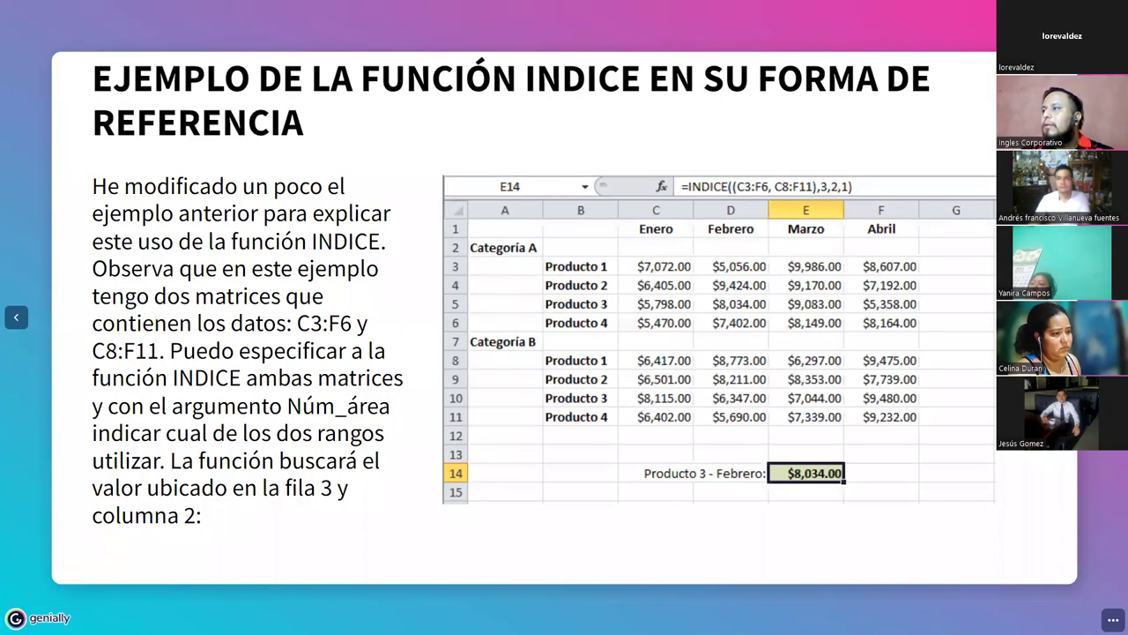
key("Right")
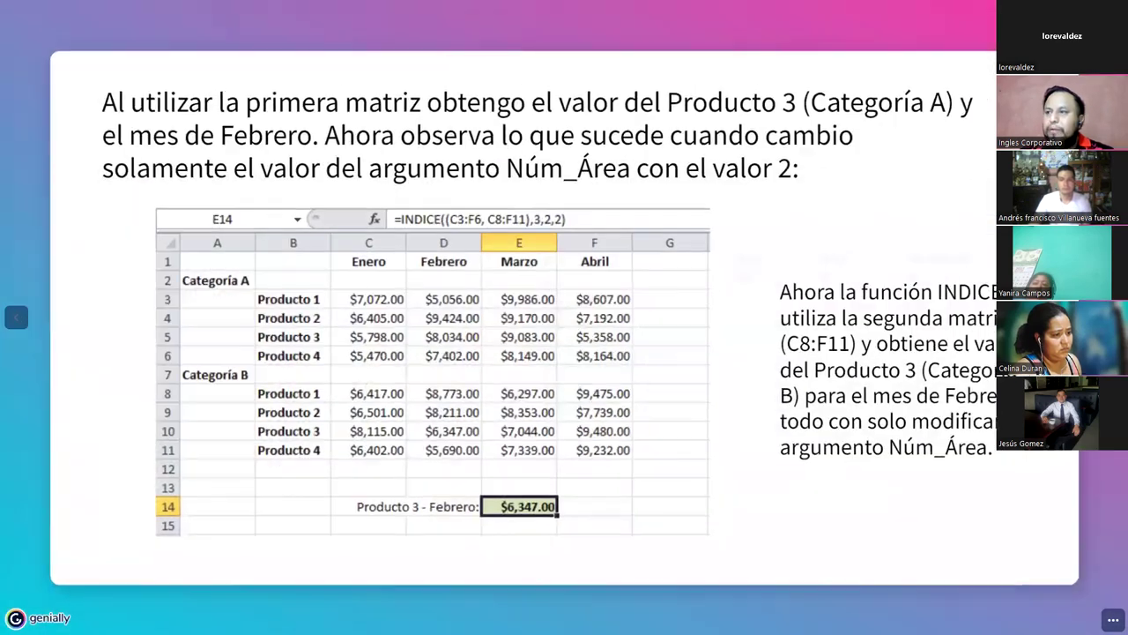
key("Right")
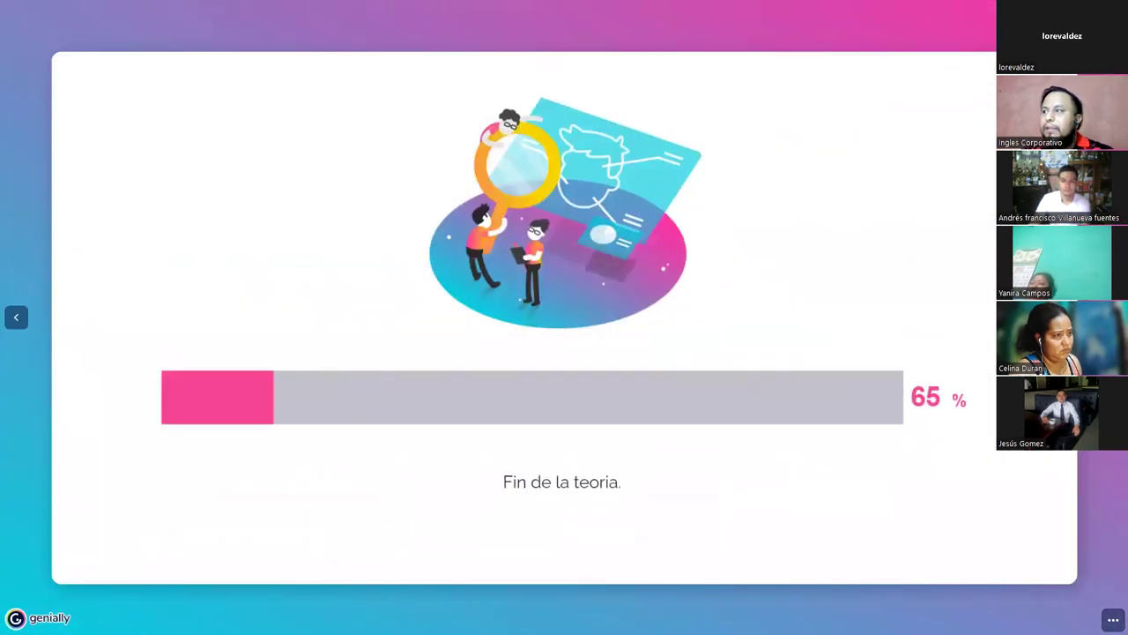
key("Right")
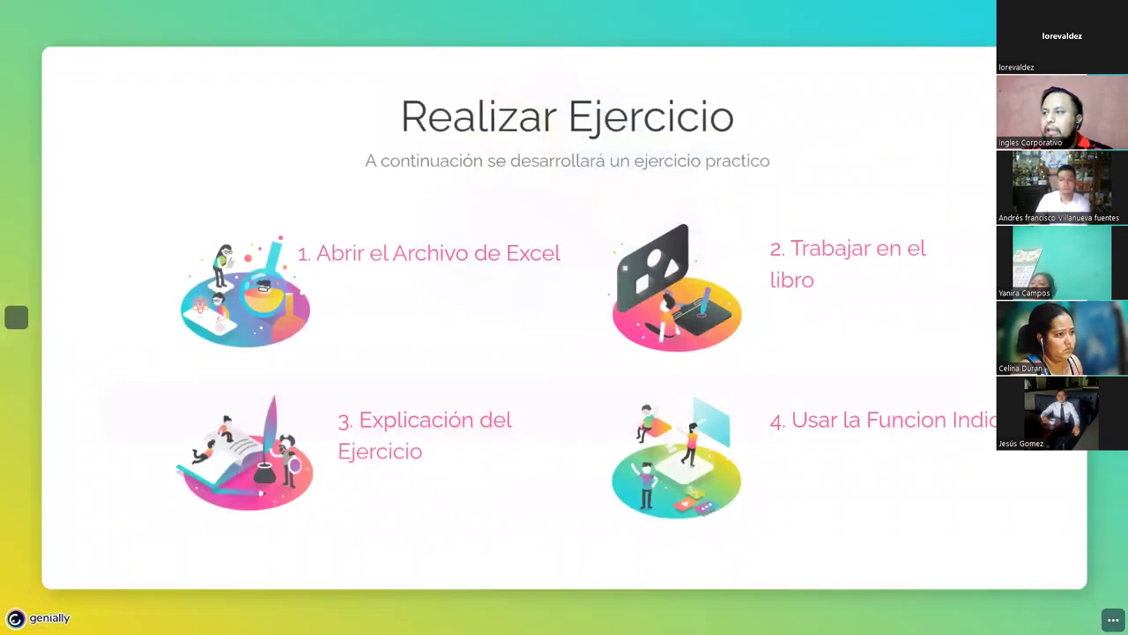
key("Right")
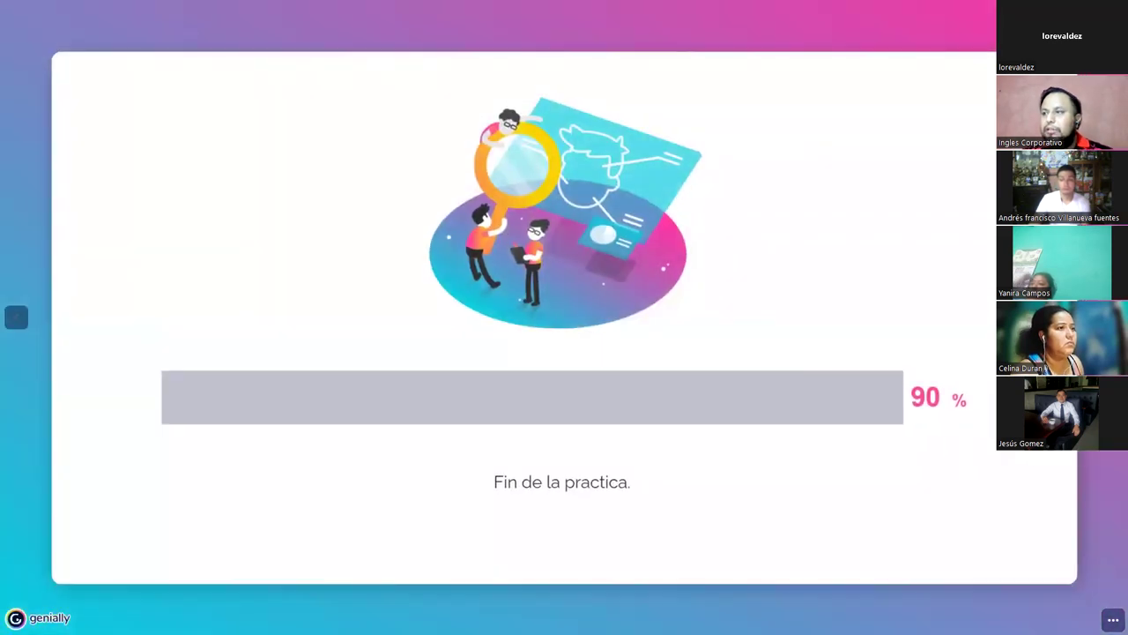
key("Right")
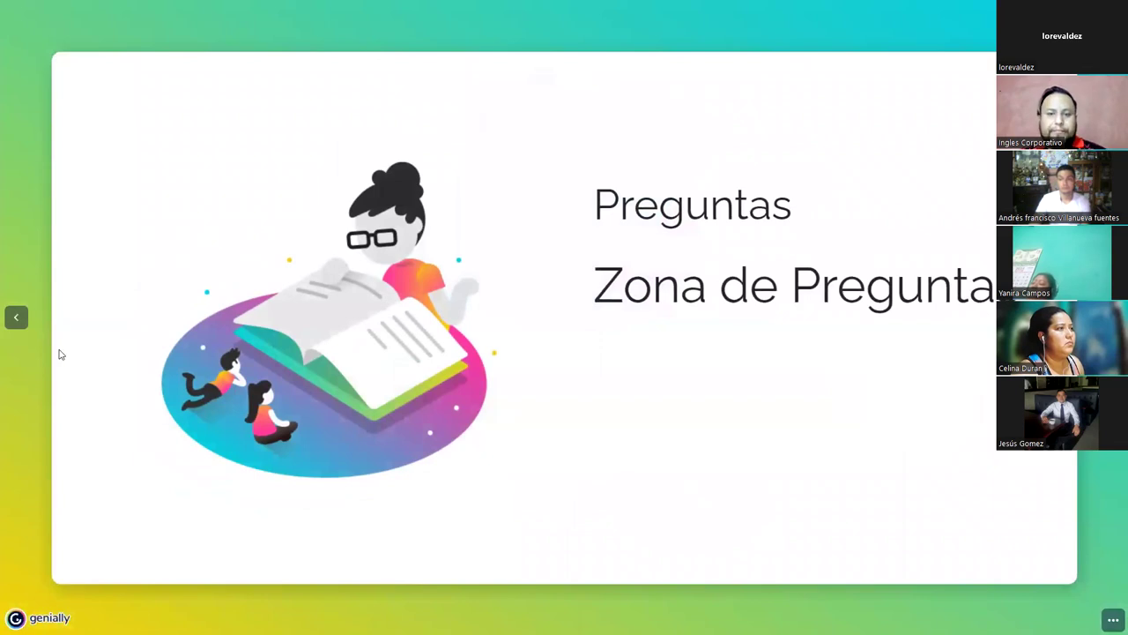
Step: Review J14's INDICE formula in the Excel workbook, and leave the workbook for the Genially questions slide
key("alt+Tab")
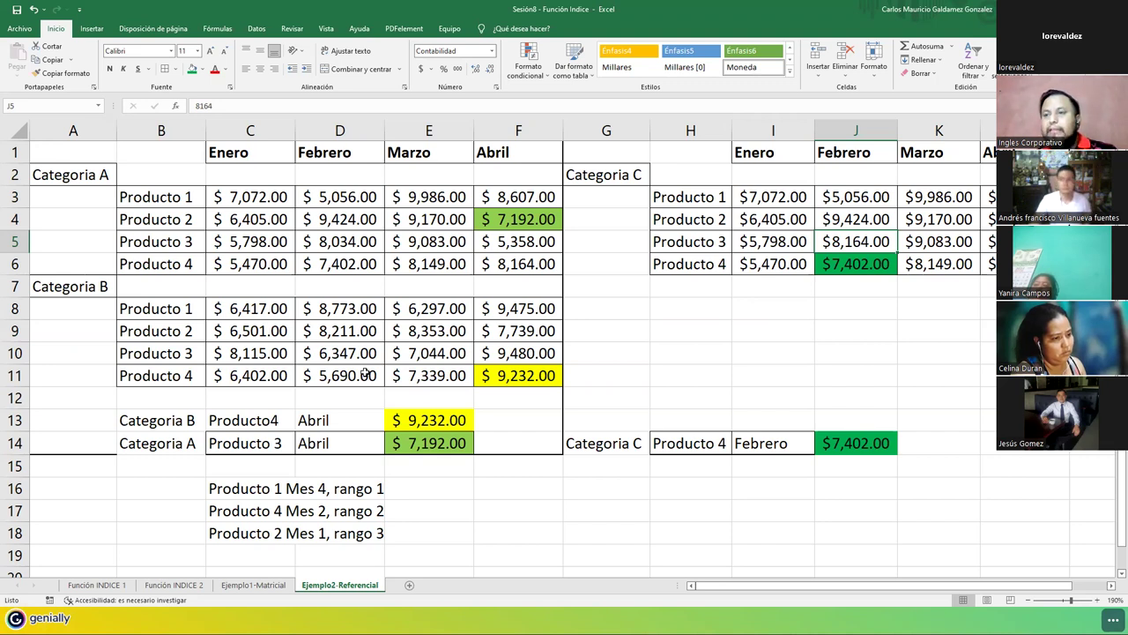
left_click(842, 450)
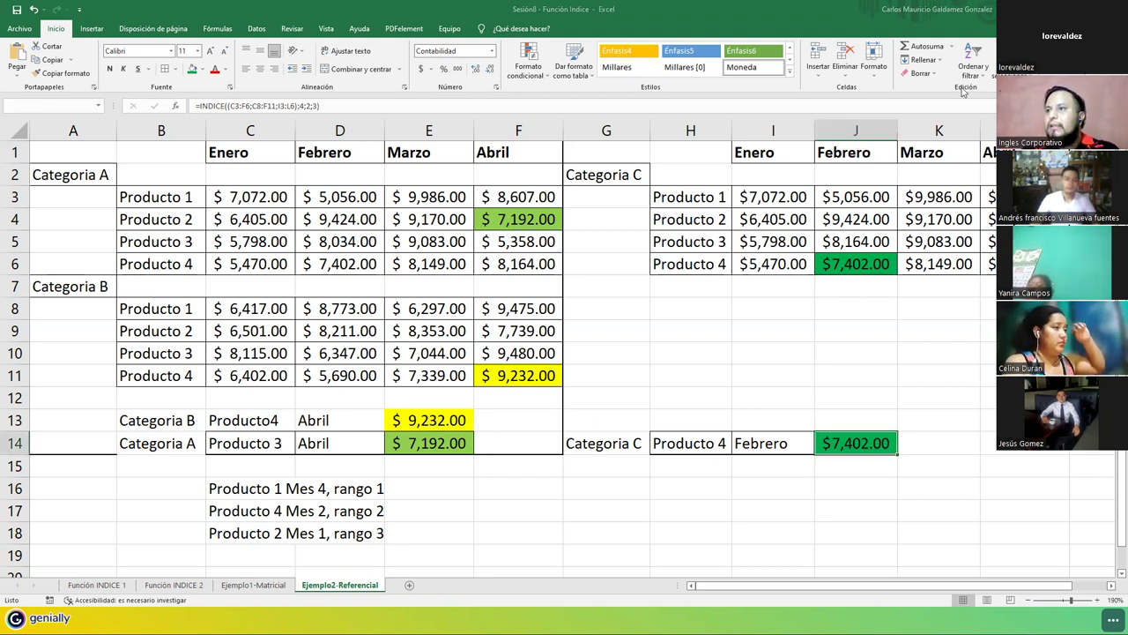
key("ctrl+w")
left_click(521, 332)
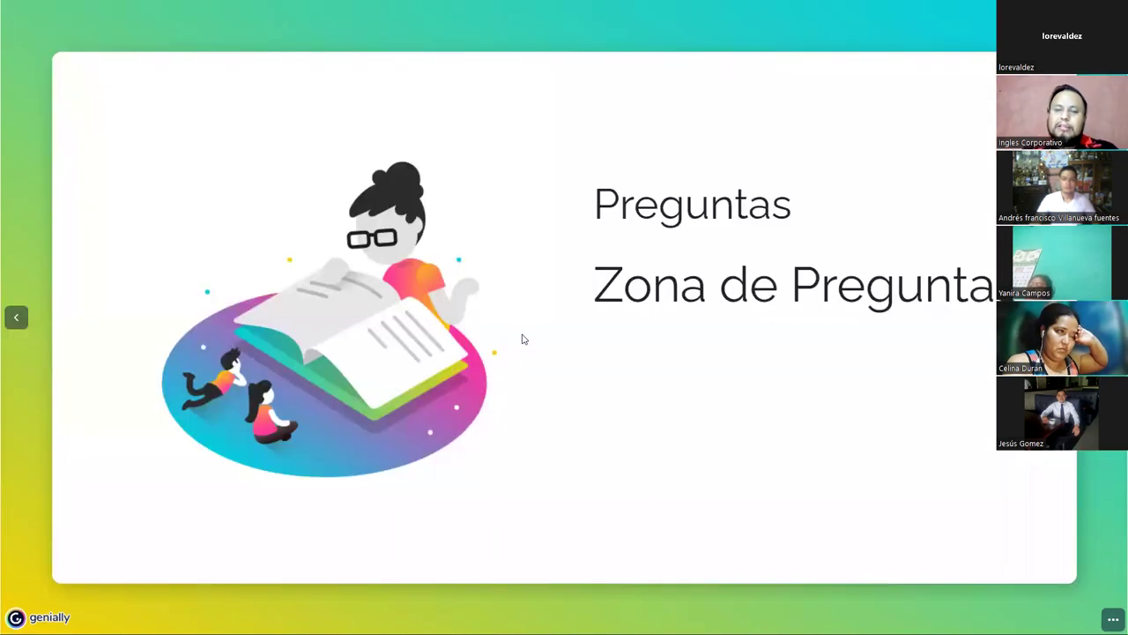